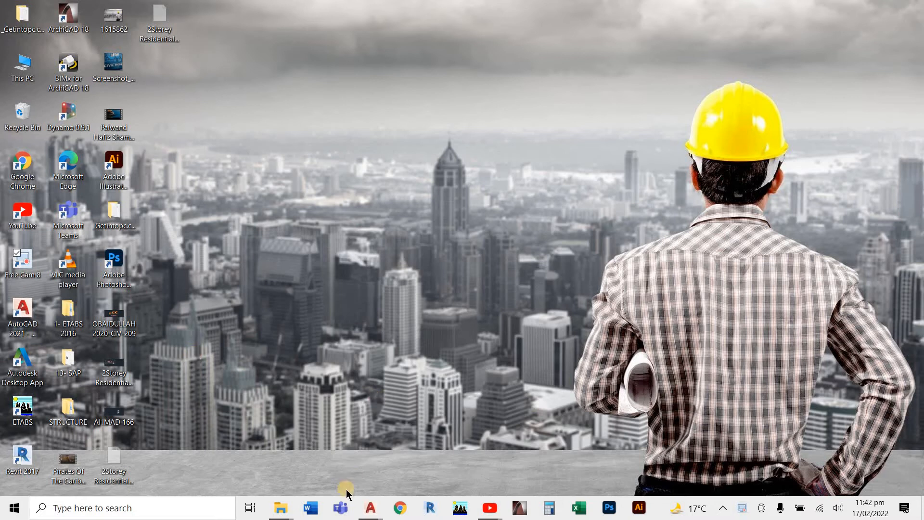
- Switch to AutoCAD and examine the rooms, doors, walls and staircase of the floor plan in Drawing3
{"action": "mouse_move", "coordinate": [370, 508]}
{"action": "left_click", "coordinate": [436, 462]}
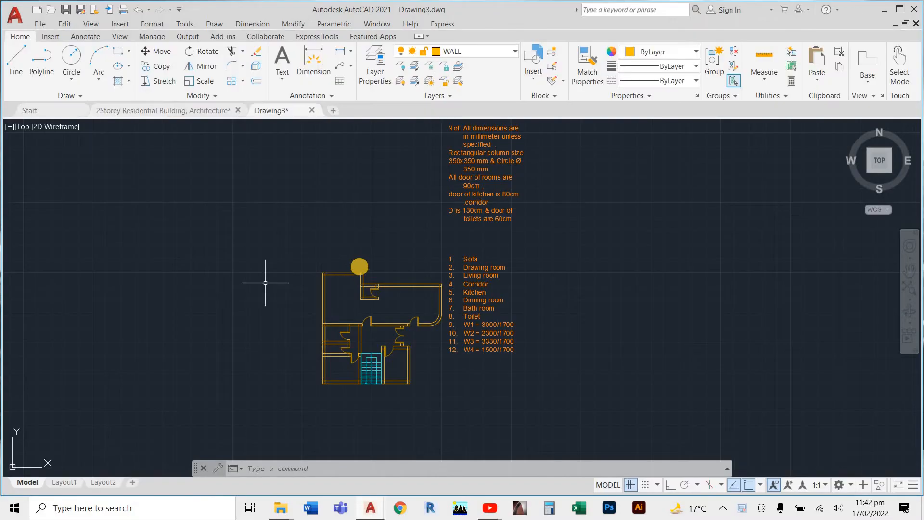
{"action": "scroll", "coordinate": [389, 365], "scroll_direction": "up", "scroll_amount": 2}
{"action": "scroll", "coordinate": [376, 367], "scroll_direction": "down", "scroll_amount": 3}
{"action": "scroll", "coordinate": [366, 361], "scroll_direction": "up", "scroll_amount": 5}
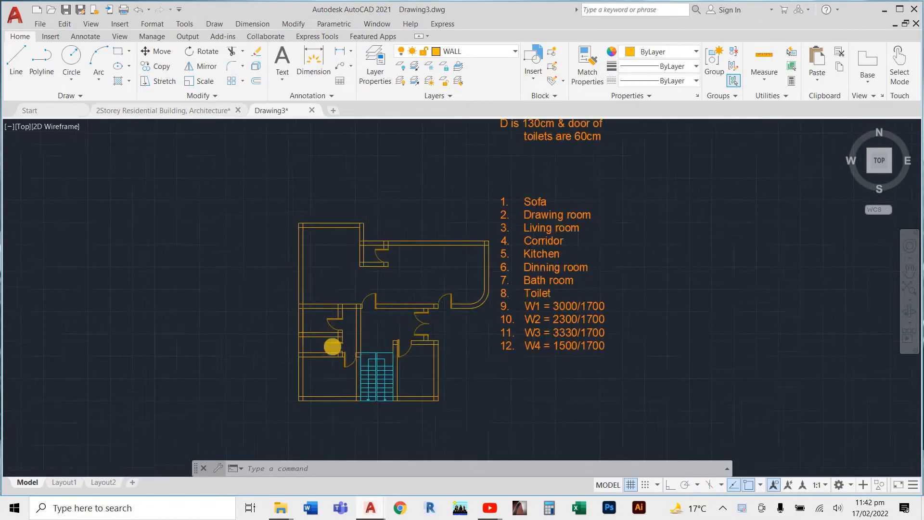
{"action": "scroll", "coordinate": [407, 202], "scroll_direction": "up", "scroll_amount": 3}
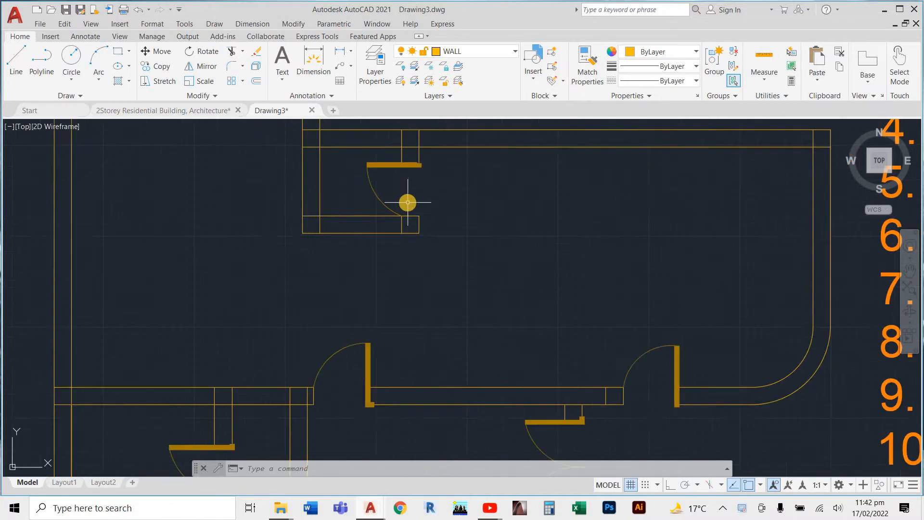
{"action": "scroll", "coordinate": [471, 279], "scroll_direction": "down", "scroll_amount": 4}
{"action": "scroll", "coordinate": [470, 281], "scroll_direction": "up", "scroll_amount": 2}
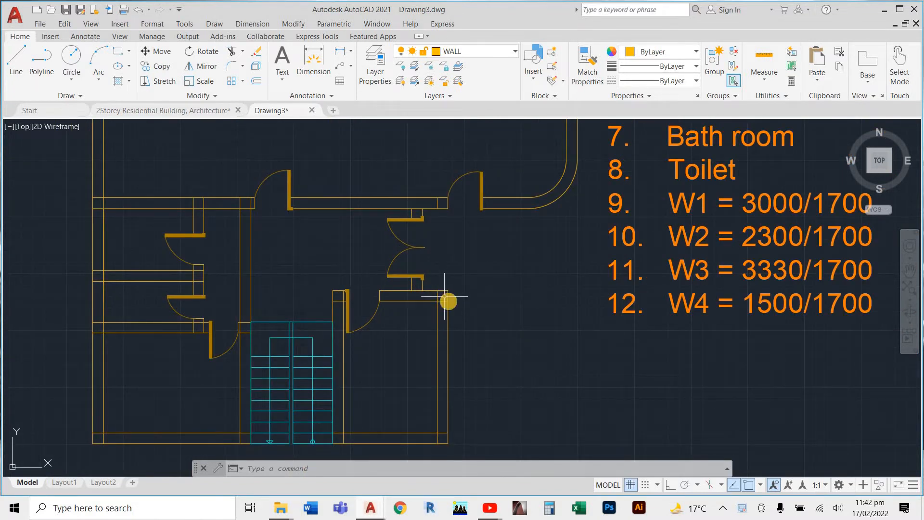
{"action": "scroll", "coordinate": [444, 296], "scroll_direction": "down", "scroll_amount": 4}
{"action": "scroll", "coordinate": [343, 213], "scroll_direction": "up", "scroll_amount": 2}
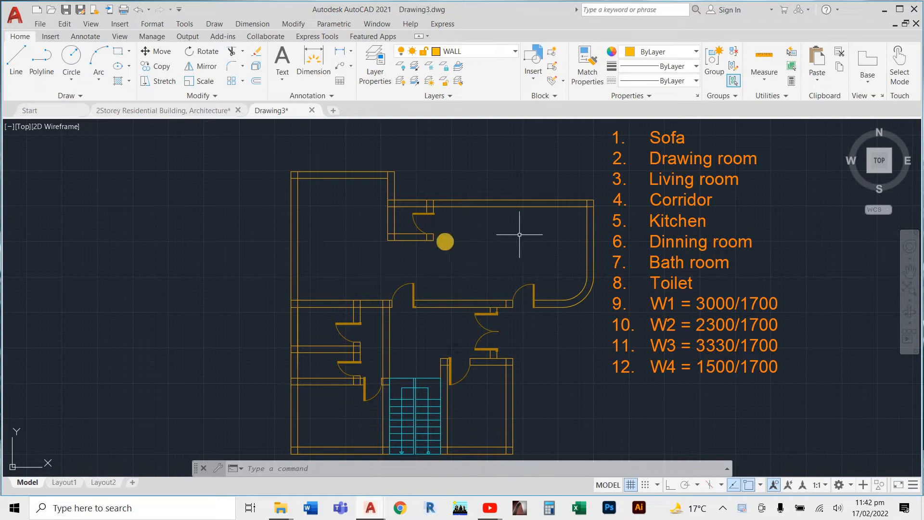
{"action": "scroll", "coordinate": [351, 289], "scroll_direction": "up", "scroll_amount": 2}
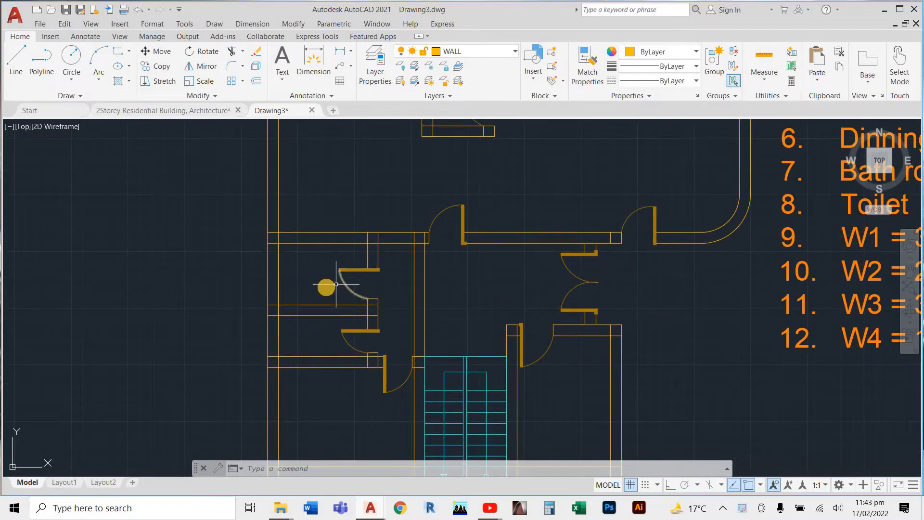
{"action": "scroll", "coordinate": [337, 318], "scroll_direction": "down", "scroll_amount": 3}
{"action": "scroll", "coordinate": [342, 340], "scroll_direction": "up", "scroll_amount": 5}
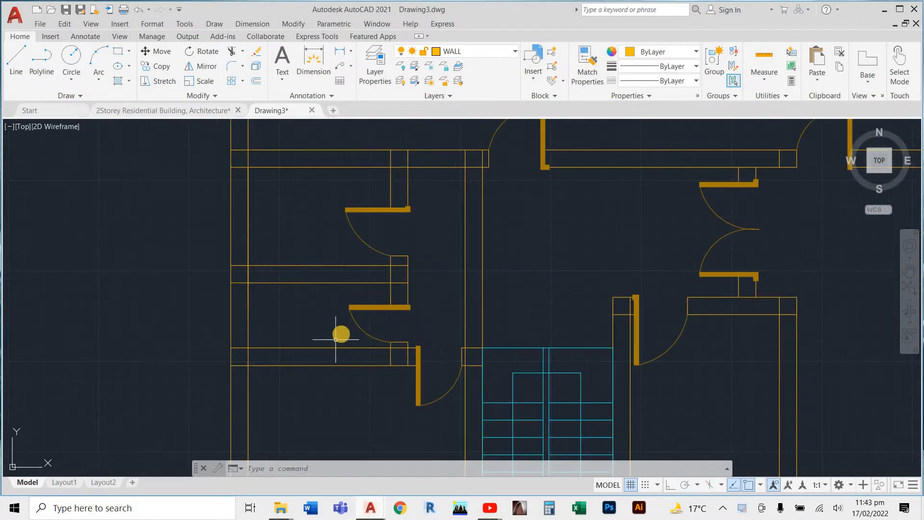
{"action": "scroll", "coordinate": [320, 412], "scroll_direction": "down", "scroll_amount": 5}
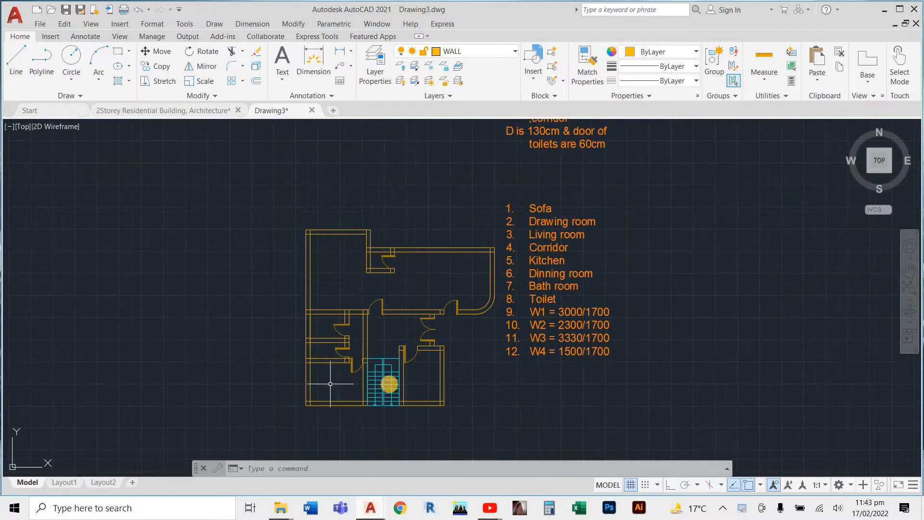
{"action": "scroll", "coordinate": [431, 380], "scroll_direction": "up", "scroll_amount": 4}
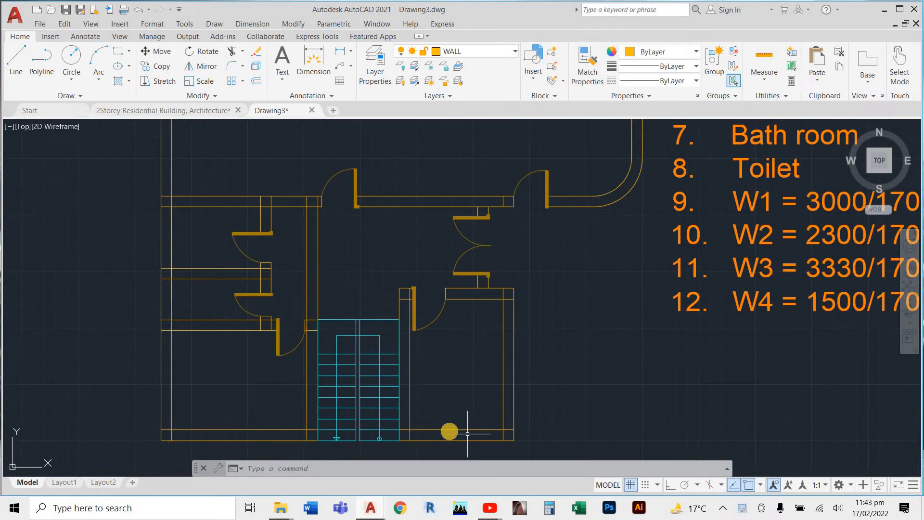
{"action": "scroll", "coordinate": [428, 423], "scroll_direction": "up", "scroll_amount": 4}
{"action": "scroll", "coordinate": [431, 414], "scroll_direction": "down", "scroll_amount": 4}
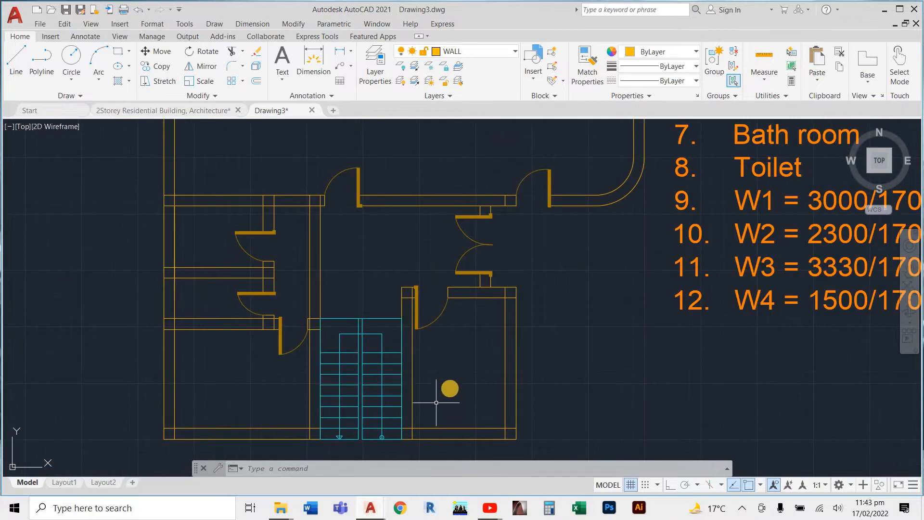
{"action": "scroll", "coordinate": [455, 413], "scroll_direction": "down", "scroll_amount": 4}
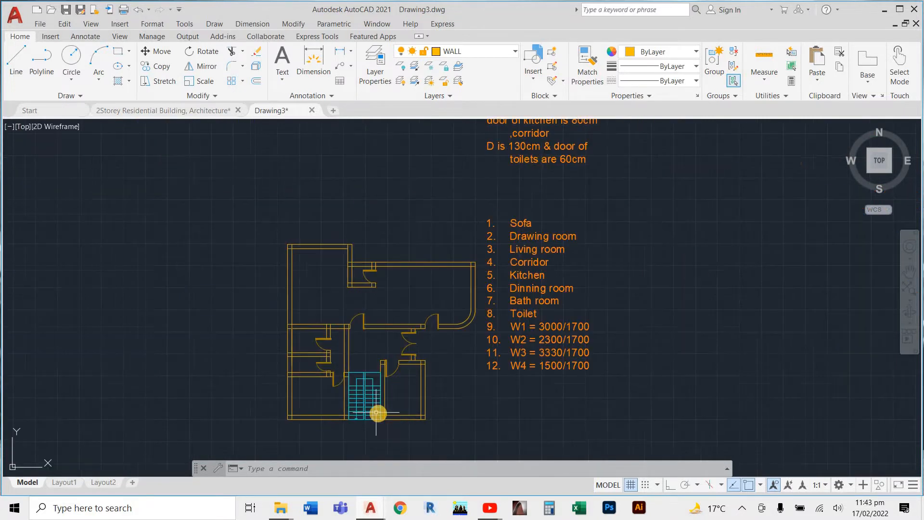
{"action": "scroll", "coordinate": [364, 280], "scroll_direction": "up", "scroll_amount": 4}
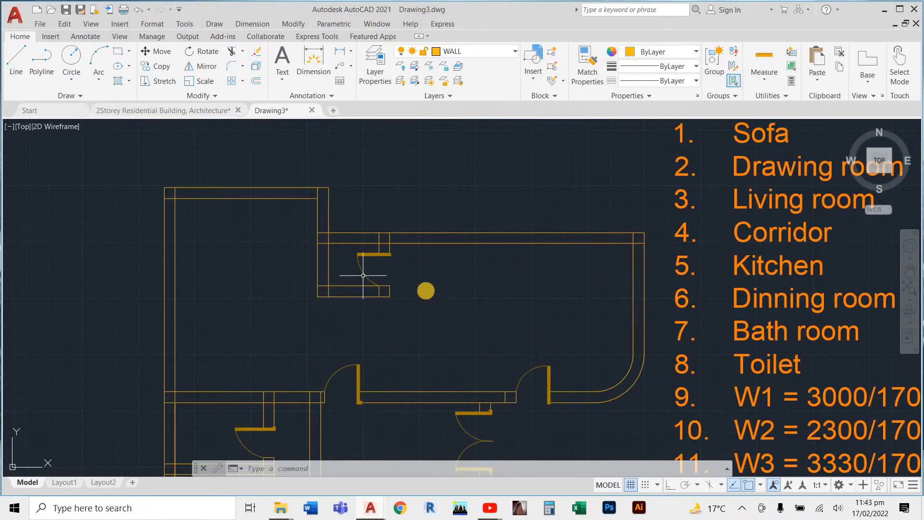
{"action": "scroll", "coordinate": [456, 299], "scroll_direction": "down", "scroll_amount": 4}
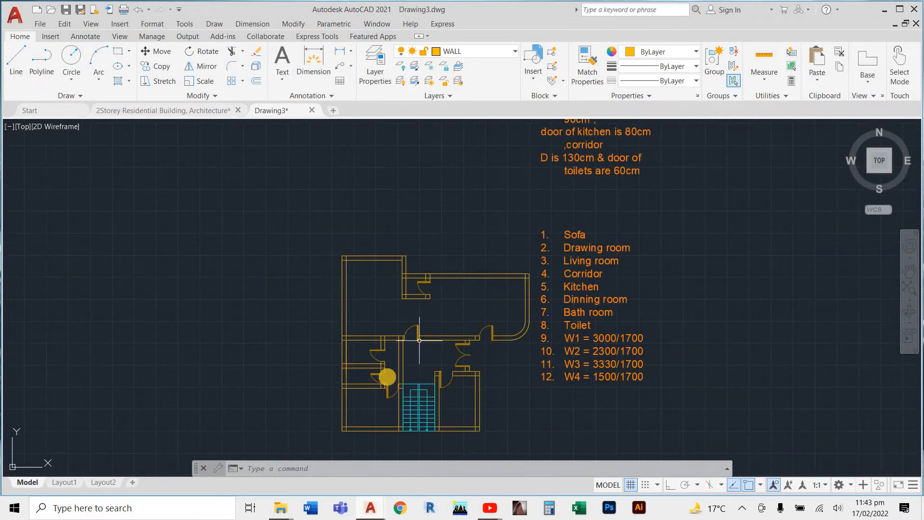
{"action": "scroll", "coordinate": [378, 375], "scroll_direction": "up", "scroll_amount": 6}
{"action": "scroll", "coordinate": [406, 344], "scroll_direction": "down", "scroll_amount": 2}
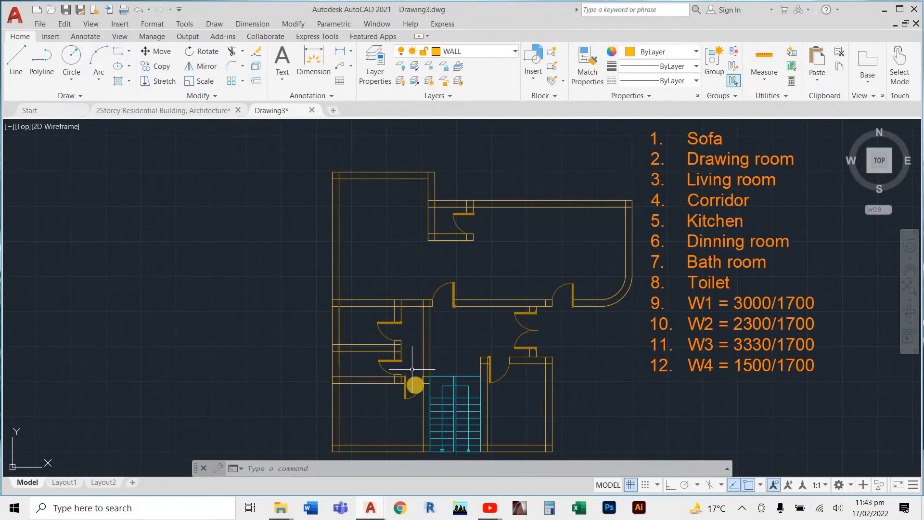
{"action": "scroll", "coordinate": [417, 387], "scroll_direction": "up", "scroll_amount": 2}
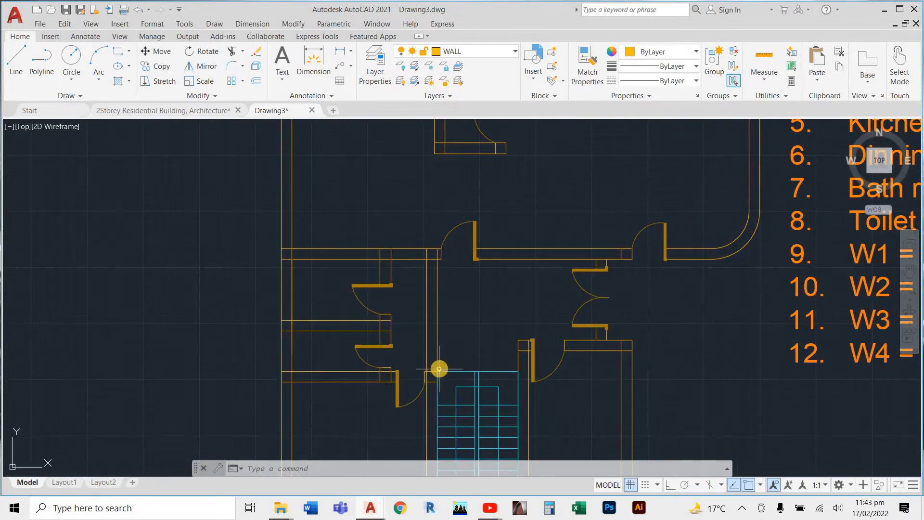
{"action": "left_click", "coordinate": [463, 300]}
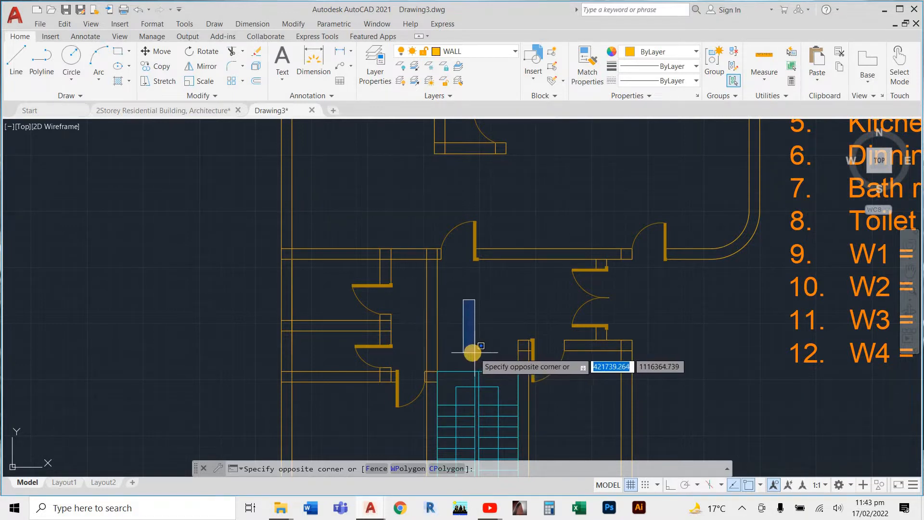
{"action": "key", "text": "Escape"}
{"action": "key", "text": "Escape"}
{"action": "key", "text": "Escape"}
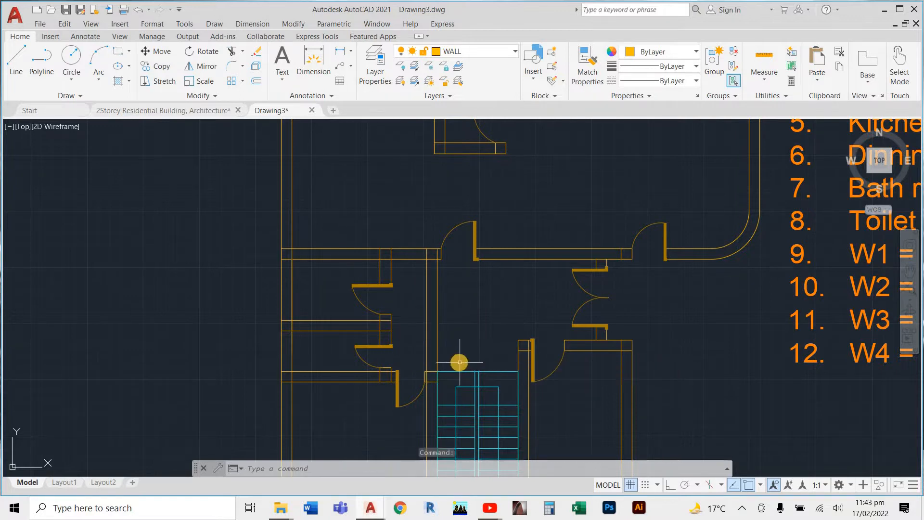
- Trim away the two vertical wall lines between the staircase's upper-left corner and the horizontal wall above it
{"action": "type", "text": "tr"}
{"action": "key", "text": "Return"}
{"action": "left_click", "coordinate": [448, 318]}
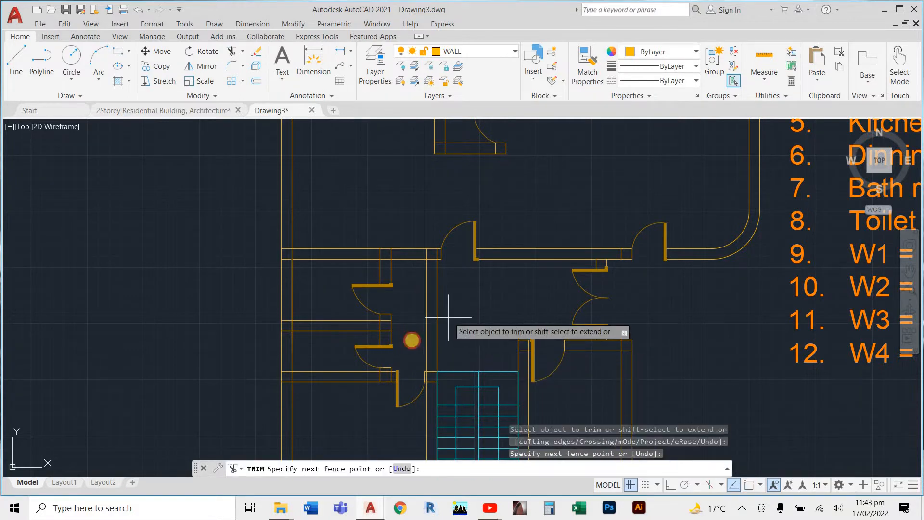
{"action": "left_click", "coordinate": [424, 329]}
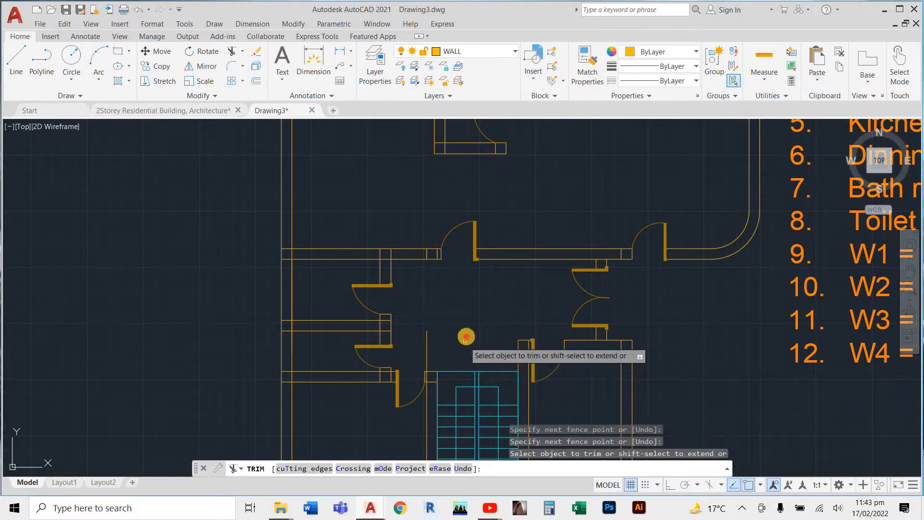
{"action": "left_click", "coordinate": [466, 337]}
{"action": "left_click", "coordinate": [421, 354]}
{"action": "left_click", "coordinate": [442, 318]}
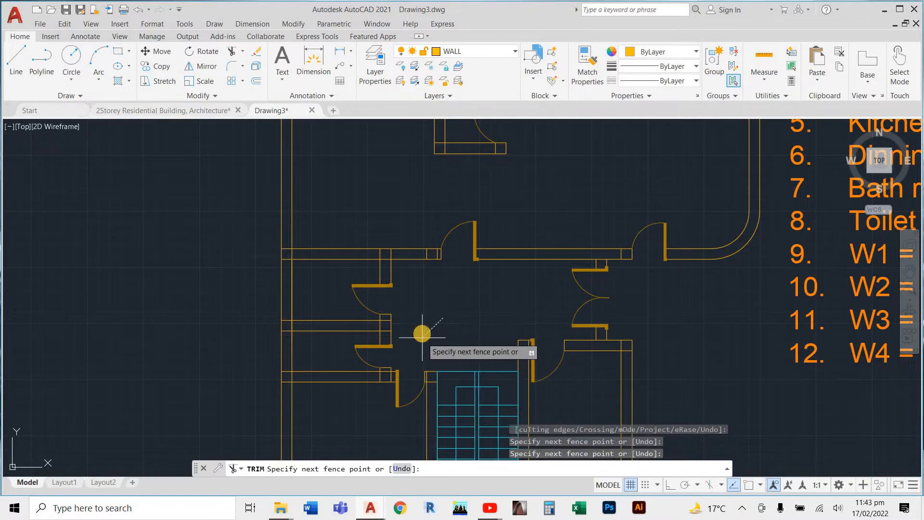
{"action": "left_click", "coordinate": [423, 333]}
{"action": "scroll", "coordinate": [433, 323], "scroll_direction": "up", "scroll_amount": 8}
{"action": "left_click", "coordinate": [435, 311]}
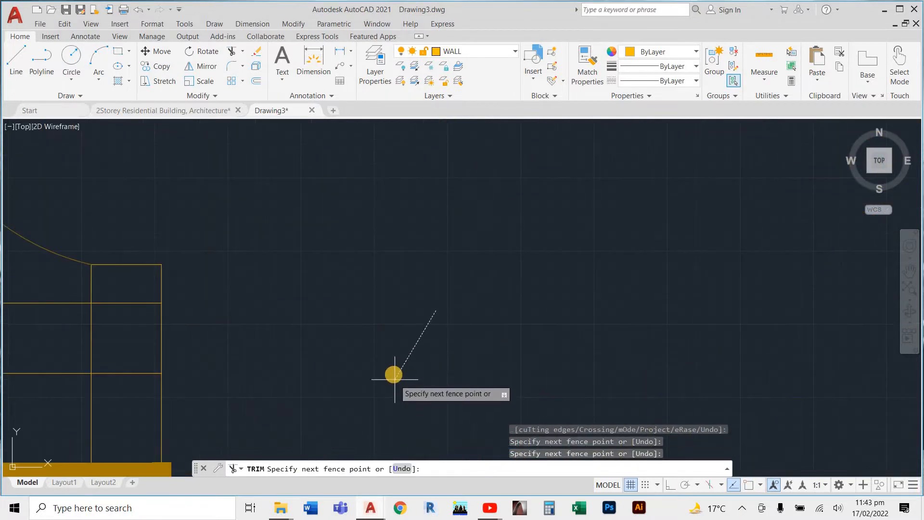
{"action": "left_click", "coordinate": [393, 372]}
{"action": "key", "text": "Escape"}
{"action": "key", "text": "Escape"}
{"action": "key", "text": "Escape"}
- Erase the tiny leftover fragment of the trimmed wall above the staircase
{"action": "type", "text": "E"}
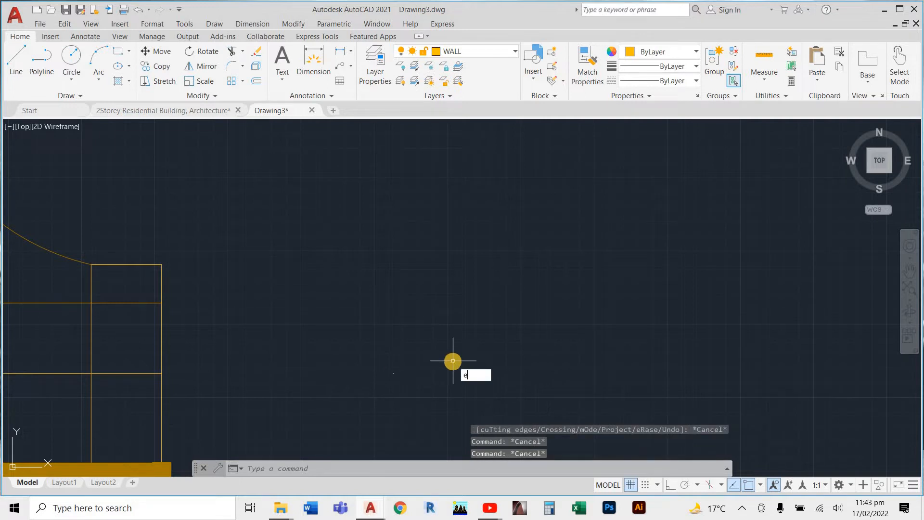
{"action": "key", "text": "Return"}
{"action": "left_click", "coordinate": [425, 310]}
{"action": "left_click", "coordinate": [373, 387]}
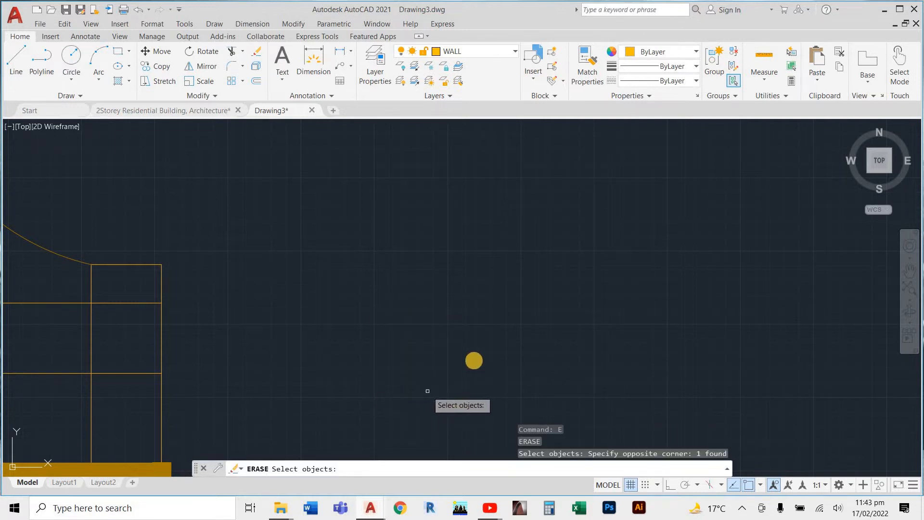
{"action": "key", "text": "Return"}
{"action": "scroll", "coordinate": [461, 319], "scroll_direction": "down", "scroll_amount": 5}
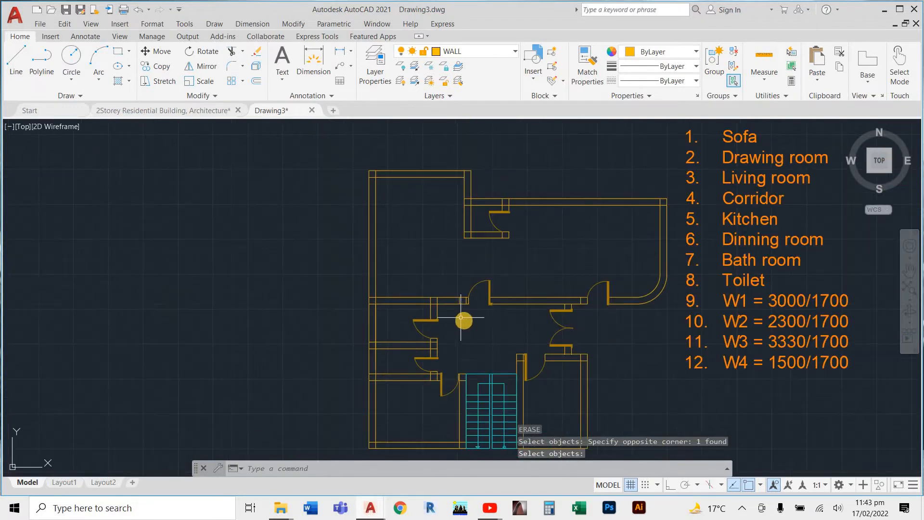
- Review the cleaned-up plan and read the numbered legend beside it, including the window sizes W1 to W4
{"action": "scroll", "coordinate": [462, 323], "scroll_direction": "up", "scroll_amount": 3}
{"action": "scroll", "coordinate": [464, 341], "scroll_direction": "down", "scroll_amount": 4}
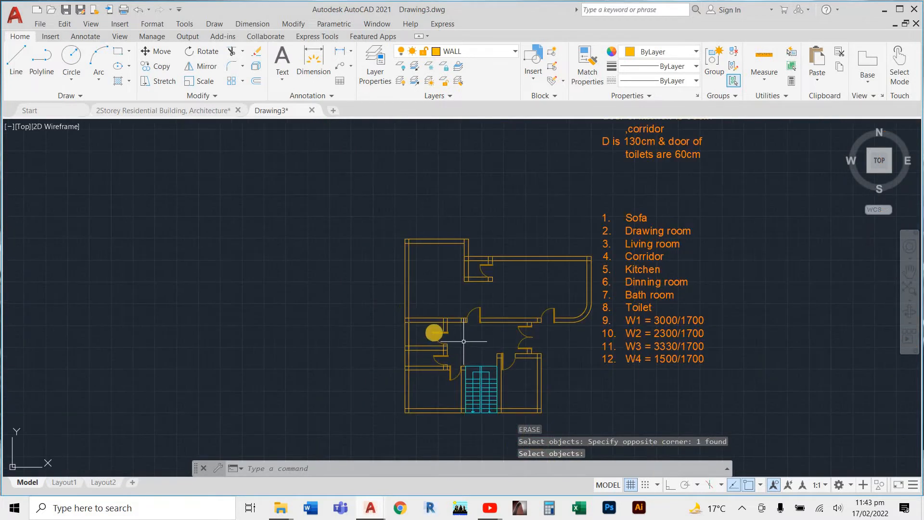
{"action": "scroll", "coordinate": [423, 252], "scroll_direction": "down", "scroll_amount": 2}
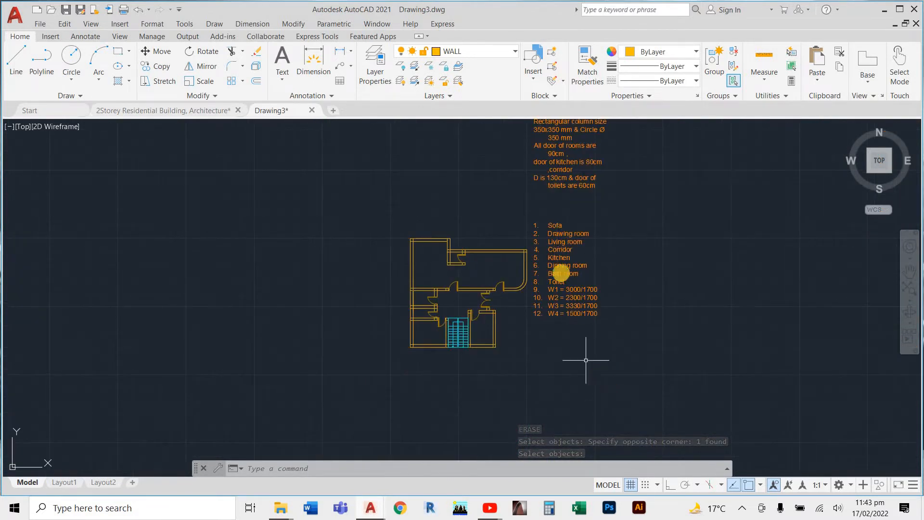
{"action": "scroll", "coordinate": [568, 289], "scroll_direction": "up", "scroll_amount": 4}
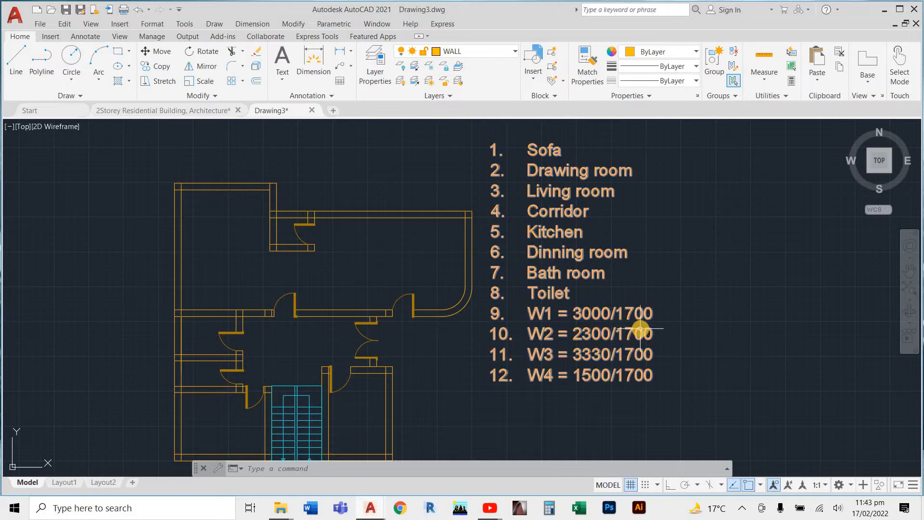
{"action": "mouse_move", "coordinate": [641, 330]}
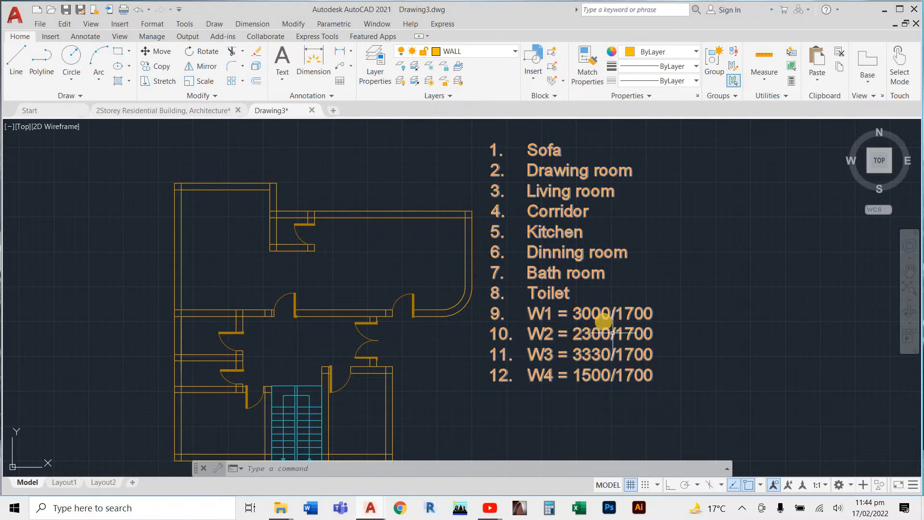
{"action": "scroll", "coordinate": [621, 331], "scroll_direction": "up", "scroll_amount": 4}
{"action": "scroll", "coordinate": [601, 319], "scroll_direction": "down", "scroll_amount": 2}
{"action": "scroll", "coordinate": [635, 333], "scroll_direction": "down", "scroll_amount": 5}
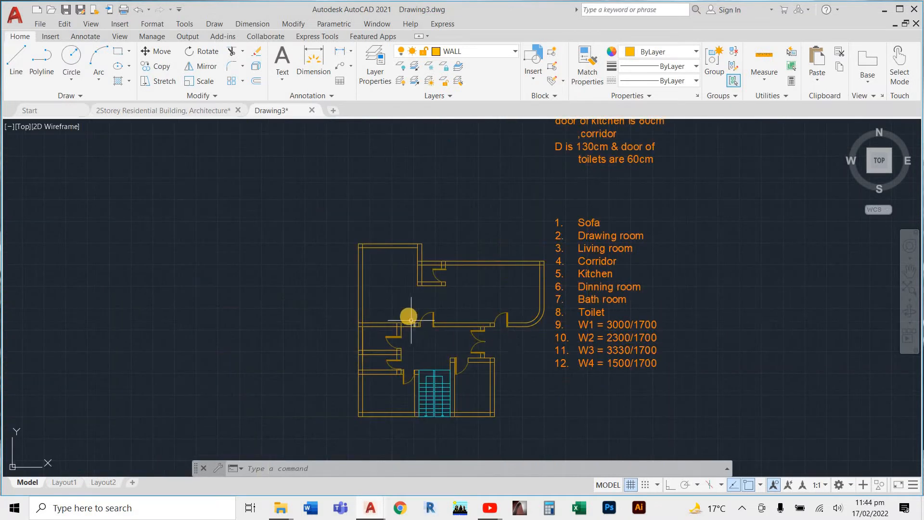
- Examine the wall junctions and doors in the middle and upper parts of the floor plan
{"action": "scroll", "coordinate": [409, 318], "scroll_direction": "up", "scroll_amount": 7}
{"action": "scroll", "coordinate": [559, 289], "scroll_direction": "up", "scroll_amount": 6}
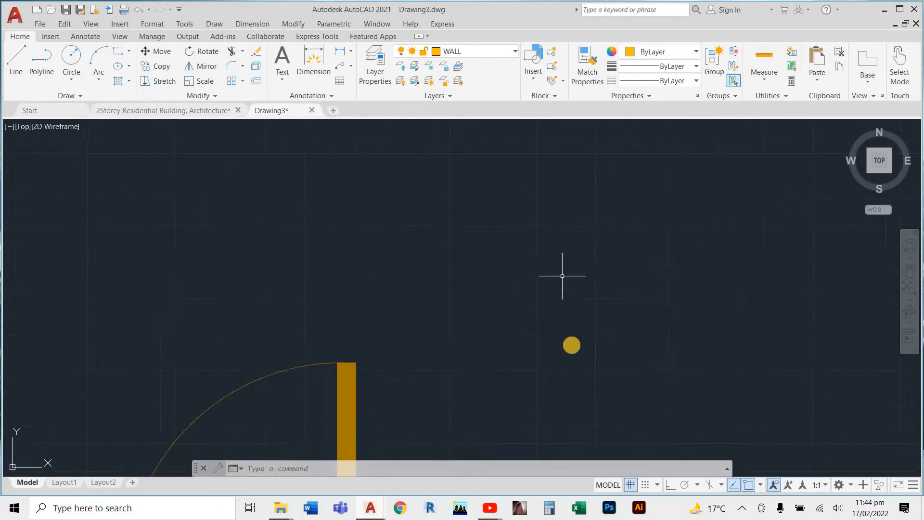
{"action": "scroll", "coordinate": [580, 313], "scroll_direction": "down", "scroll_amount": 10}
{"action": "scroll", "coordinate": [517, 334], "scroll_direction": "up", "scroll_amount": 6}
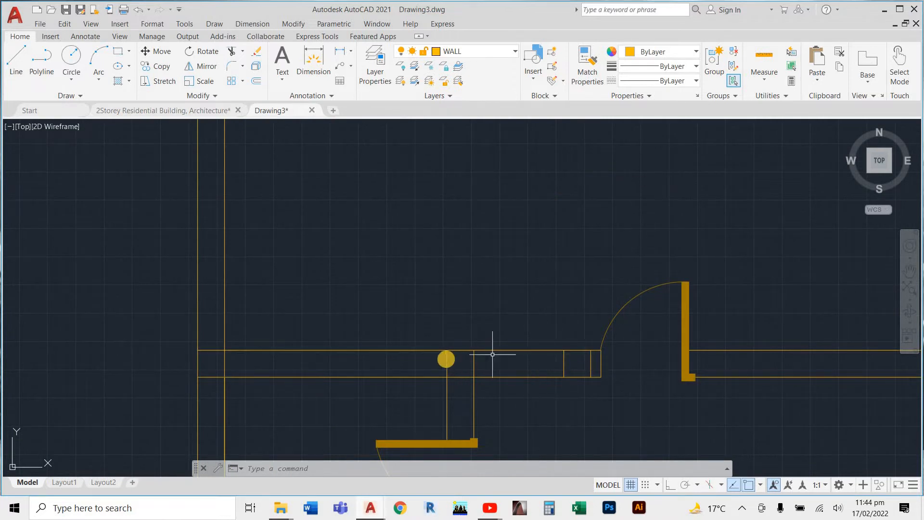
{"action": "scroll", "coordinate": [462, 375], "scroll_direction": "down", "scroll_amount": 8}
{"action": "scroll", "coordinate": [491, 380], "scroll_direction": "up", "scroll_amount": 5}
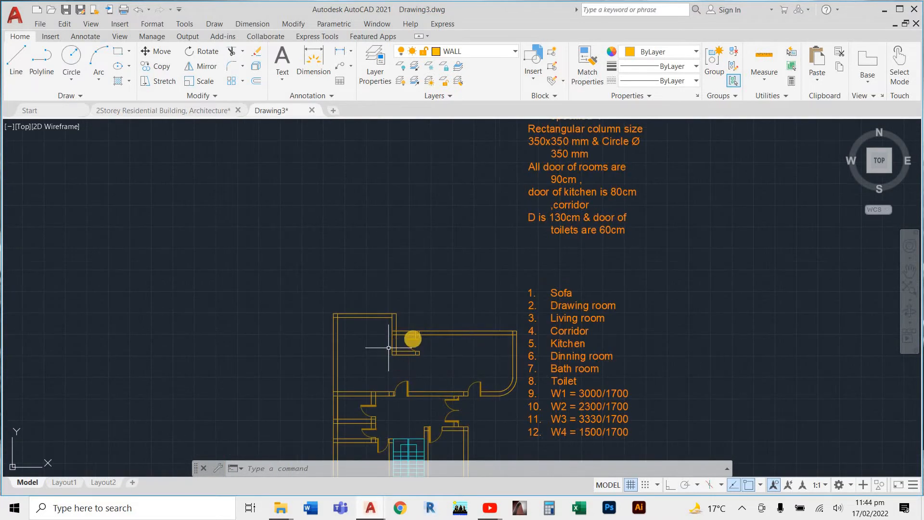
{"action": "scroll", "coordinate": [418, 340], "scroll_direction": "up", "scroll_amount": 6}
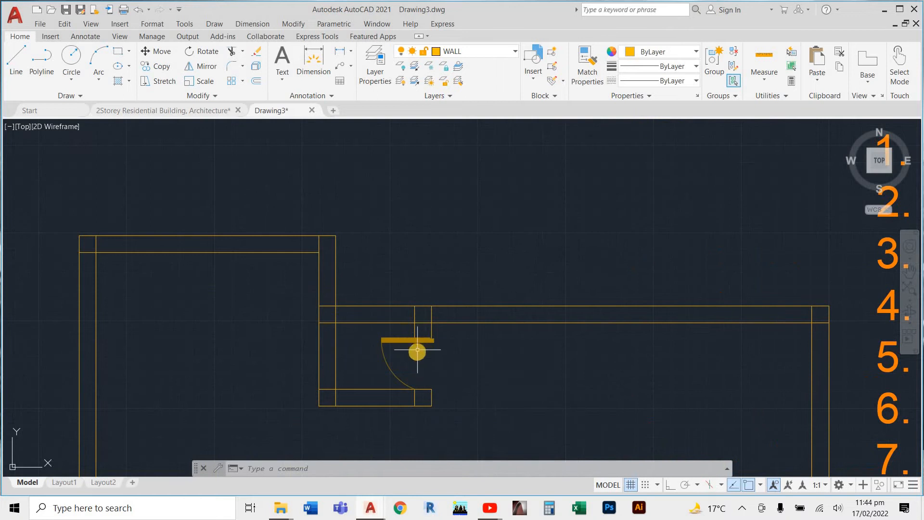
{"action": "scroll", "coordinate": [417, 358], "scroll_direction": "down", "scroll_amount": 6}
{"action": "scroll", "coordinate": [414, 347], "scroll_direction": "up", "scroll_amount": 6}
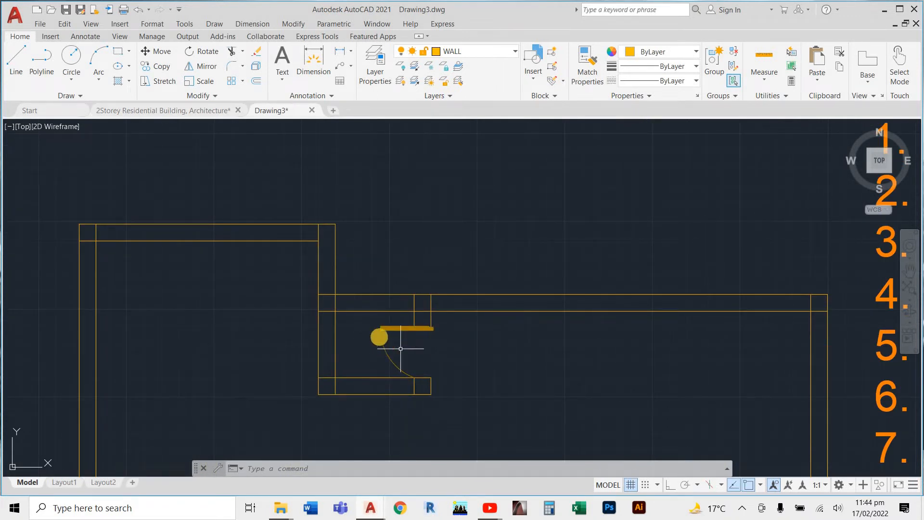
{"action": "scroll", "coordinate": [400, 348], "scroll_direction": "up", "scroll_amount": 2}
{"action": "scroll", "coordinate": [441, 347], "scroll_direction": "down", "scroll_amount": 5}
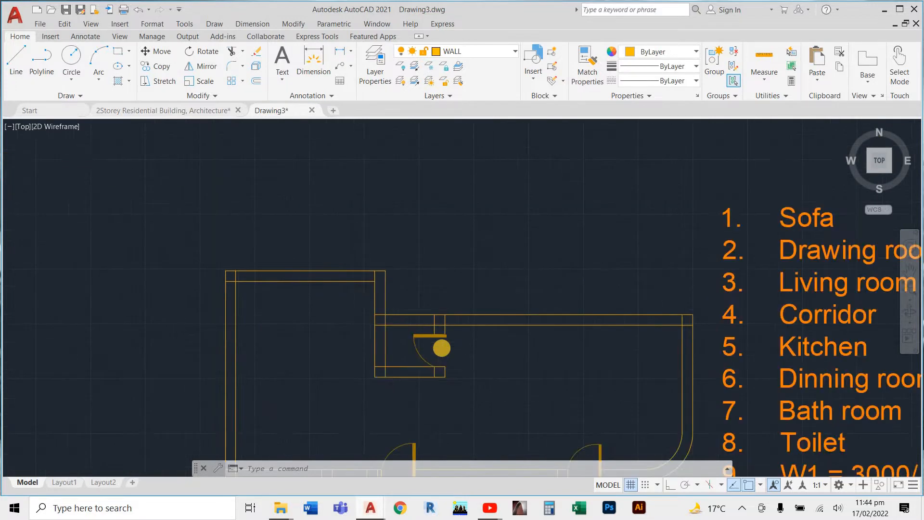
- Examine the upper rooms of the floor plan and the window sizes W1 to W4 in the legend
{"action": "scroll", "coordinate": [424, 409], "scroll_direction": "up", "scroll_amount": 4}
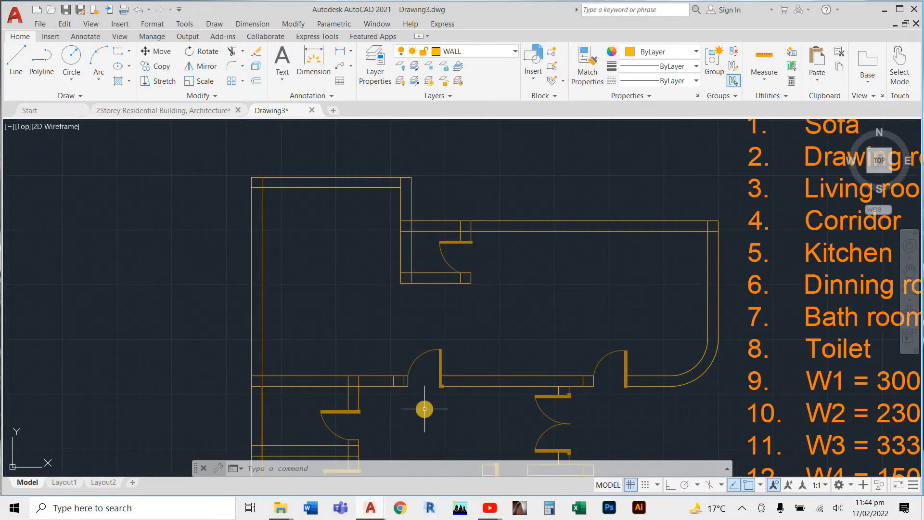
{"action": "scroll", "coordinate": [424, 408], "scroll_direction": "up", "scroll_amount": 1}
{"action": "scroll", "coordinate": [434, 385], "scroll_direction": "down", "scroll_amount": 4}
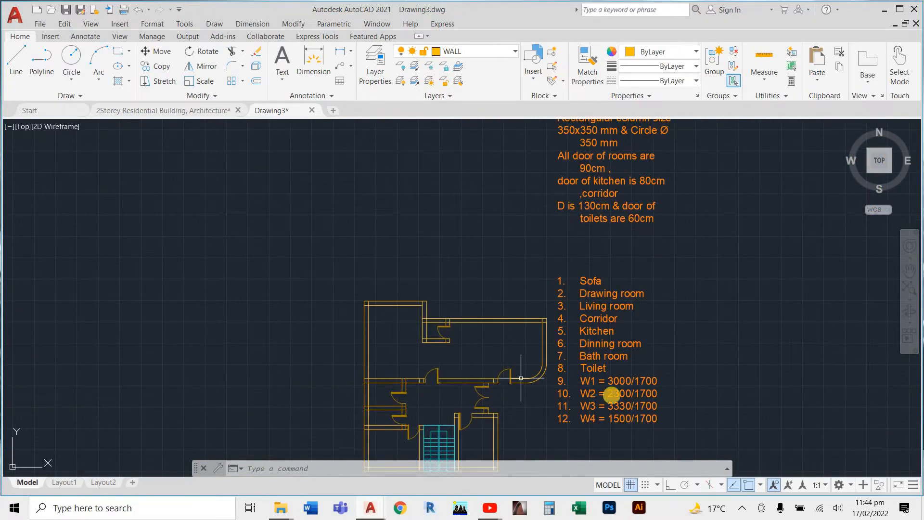
{"action": "scroll", "coordinate": [605, 389], "scroll_direction": "up", "scroll_amount": 4}
{"action": "scroll", "coordinate": [608, 405], "scroll_direction": "down", "scroll_amount": 4}
{"action": "scroll", "coordinate": [601, 385], "scroll_direction": "up", "scroll_amount": 4}
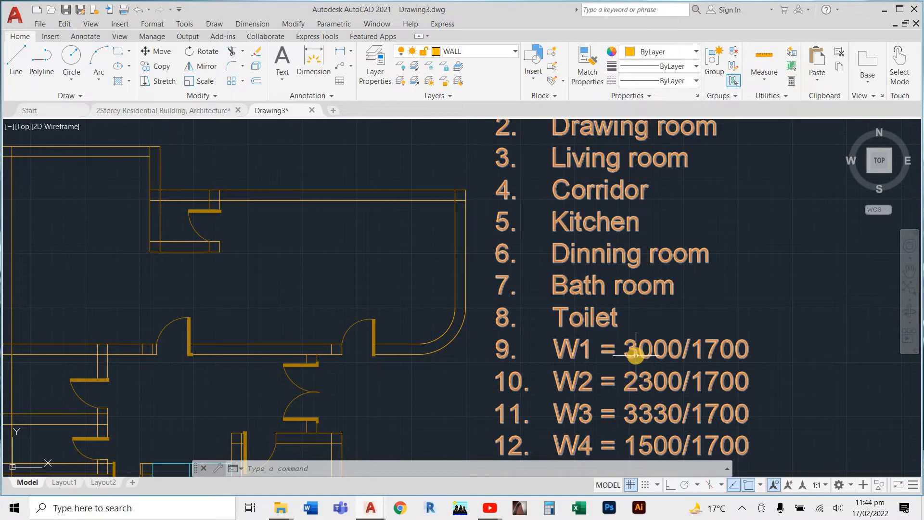
{"action": "scroll", "coordinate": [635, 355], "scroll_direction": "down", "scroll_amount": 5}
{"action": "scroll", "coordinate": [414, 293], "scroll_direction": "up", "scroll_amount": 5}
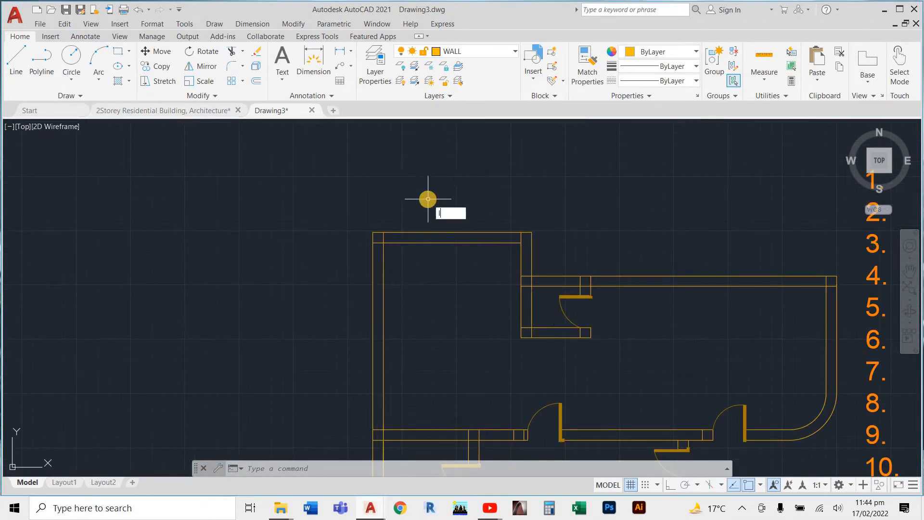
{"action": "key", "text": "Return"}
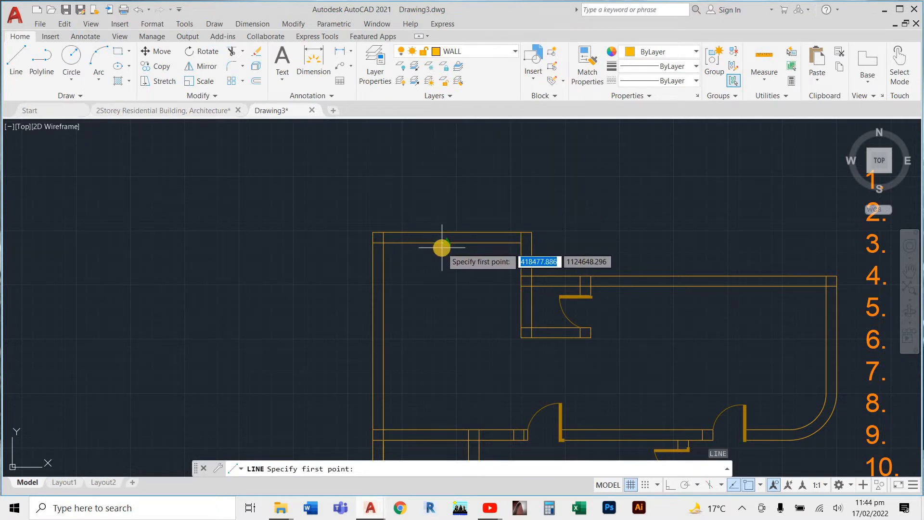
{"action": "scroll", "coordinate": [443, 248], "scroll_direction": "up", "scroll_amount": 8}
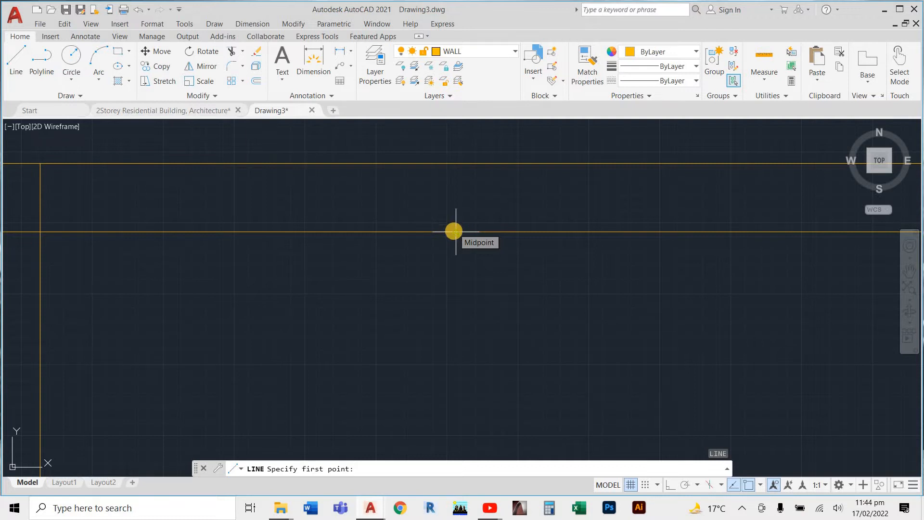
{"action": "scroll", "coordinate": [454, 232], "scroll_direction": "down", "scroll_amount": 10}
{"action": "scroll", "coordinate": [599, 313], "scroll_direction": "up", "scroll_amount": 10}
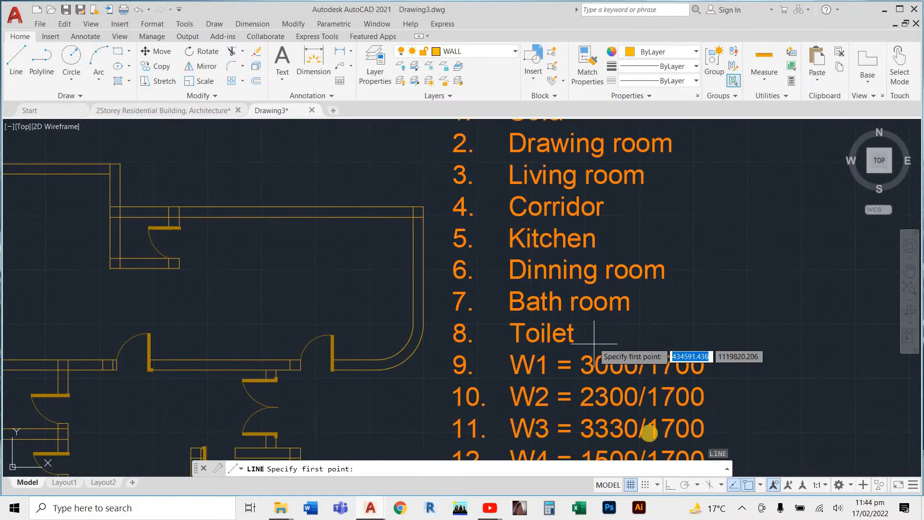
{"action": "left_click", "coordinate": [743, 512]}
{"action": "left_click", "coordinate": [743, 513]}
{"action": "scroll", "coordinate": [237, 241], "scroll_direction": "down", "scroll_amount": 6}
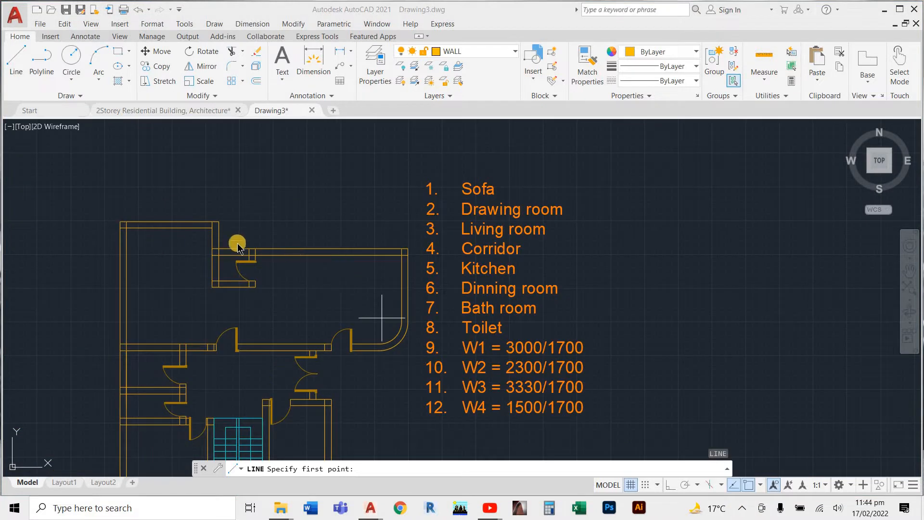
{"action": "scroll", "coordinate": [288, 297], "scroll_direction": "up", "scroll_amount": 4}
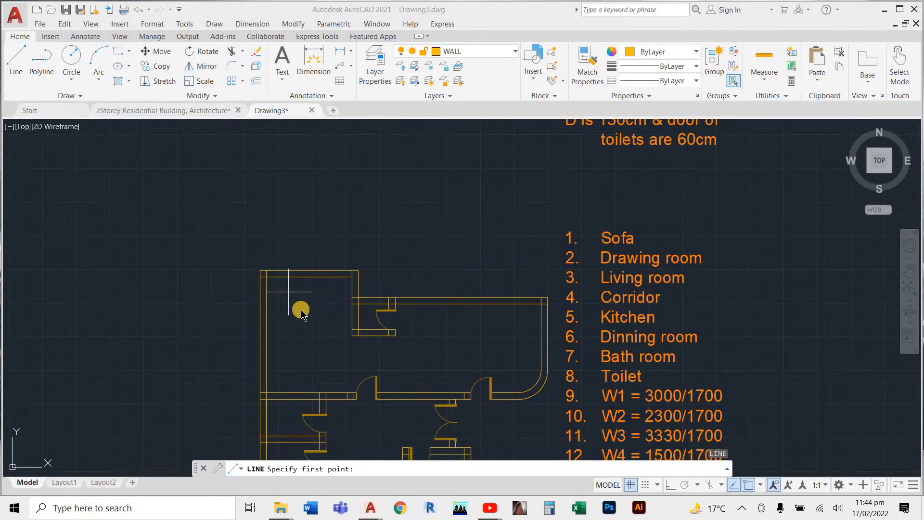
{"action": "key", "text": "Escape"}
- With Ortho on, draw a line across the upper-left room's top wall, from its inner face's midpoint perpendicular to the outer face
{"action": "scroll", "coordinate": [299, 275], "scroll_direction": "up", "scroll_amount": 5}
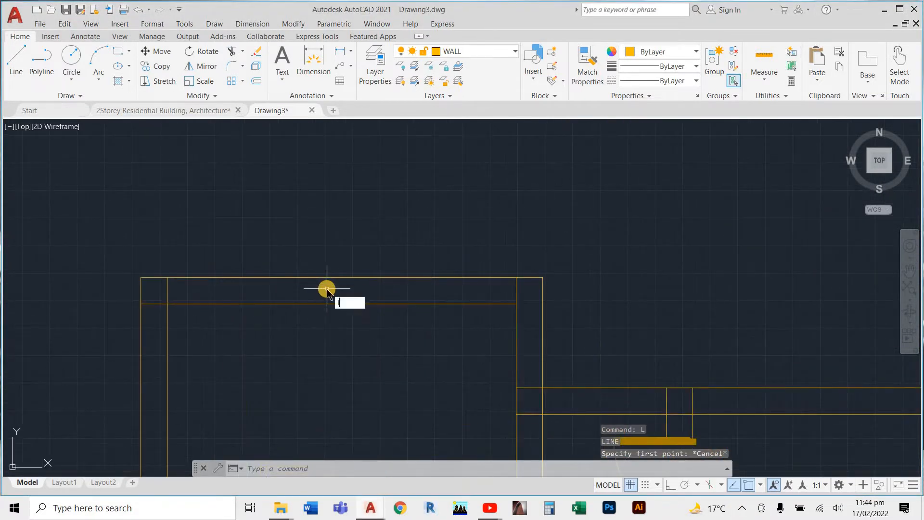
{"action": "key", "text": "Return"}
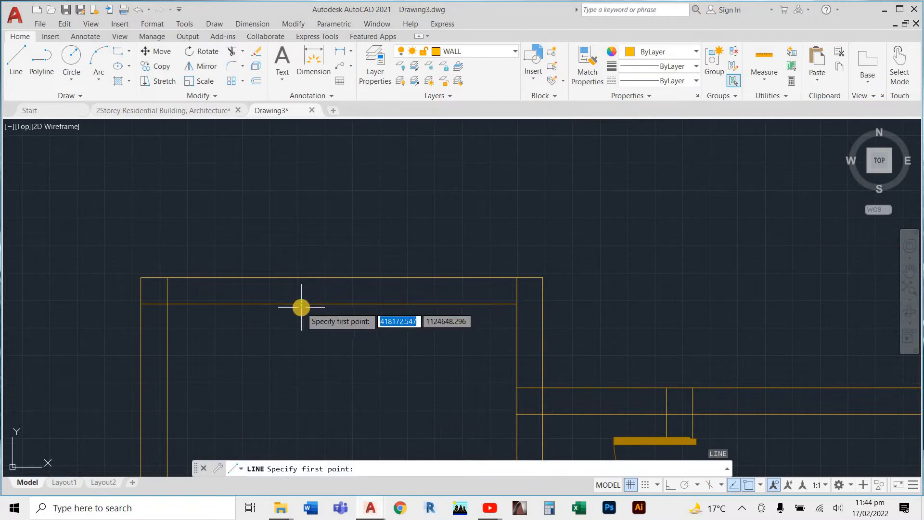
{"action": "left_click", "coordinate": [329, 304]}
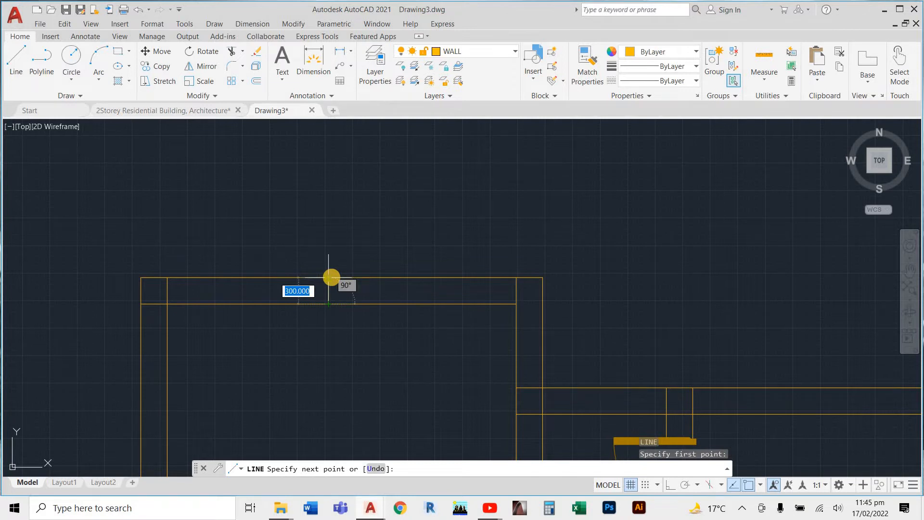
{"action": "key", "text": "F8"}
{"action": "key", "text": "F8"}
{"action": "key", "text": "F8"}
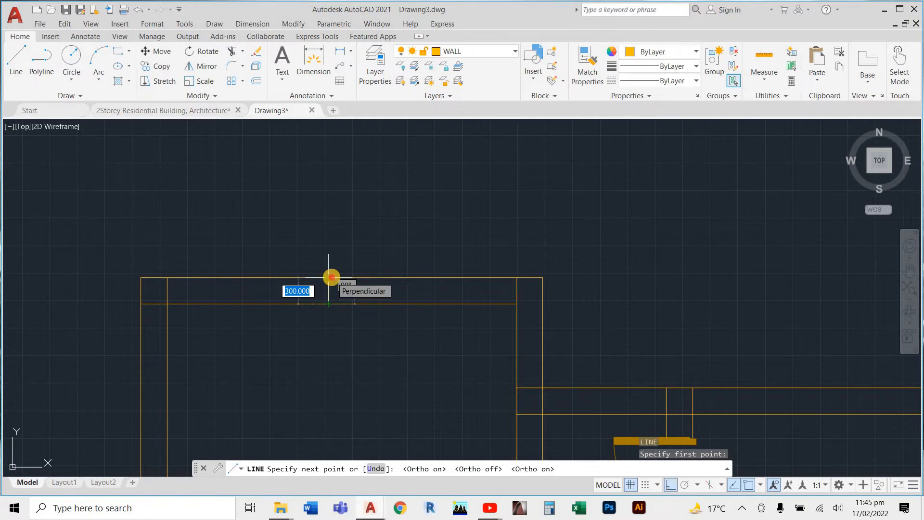
{"action": "left_click", "coordinate": [329, 278]}
{"action": "key", "text": "Escape"}
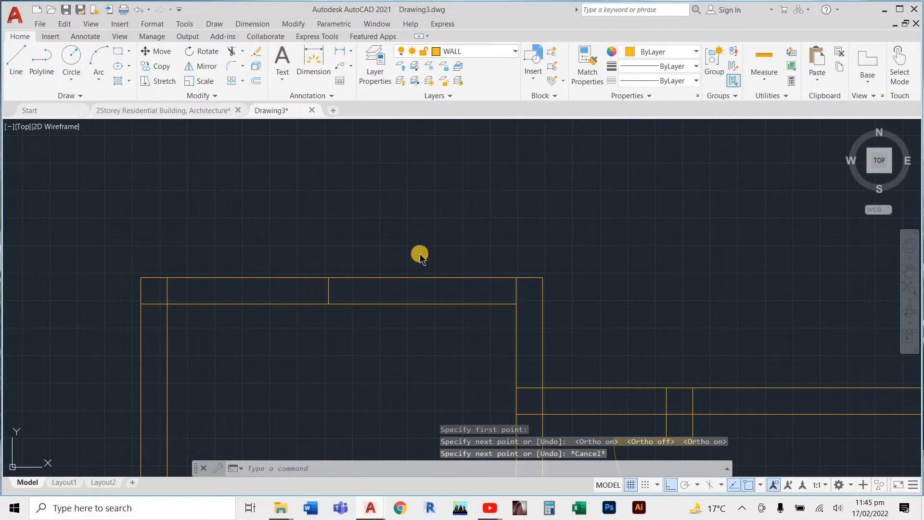
{"action": "left_click", "coordinate": [481, 51]}
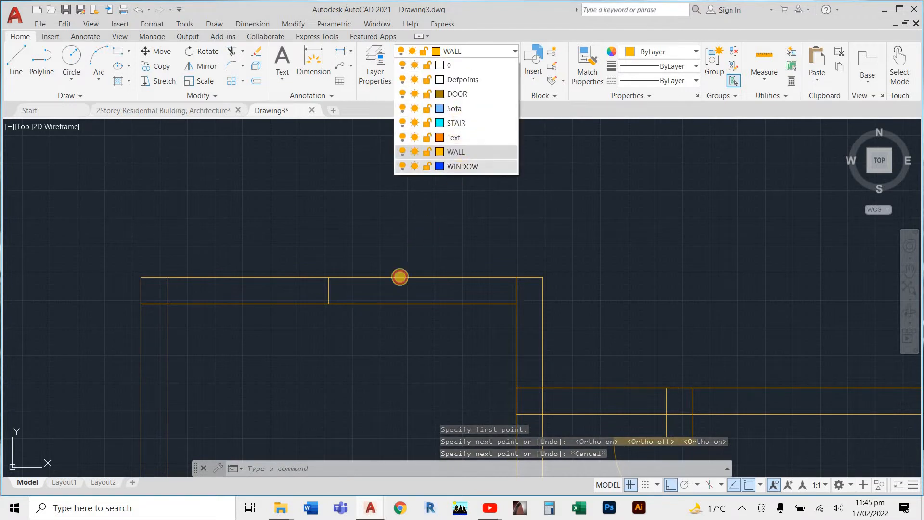
{"action": "left_click", "coordinate": [400, 277]}
{"action": "key", "text": "space"}
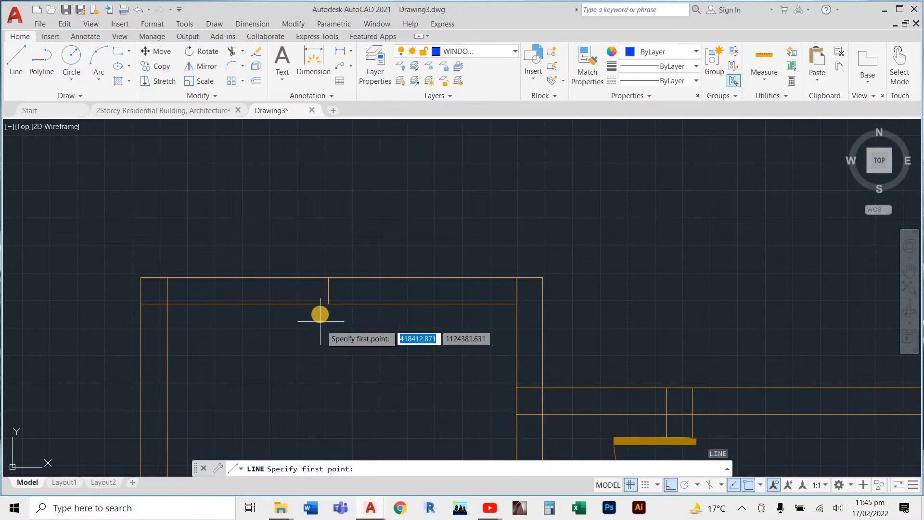
{"action": "scroll", "coordinate": [320, 311], "scroll_direction": "up", "scroll_amount": 4}
{"action": "key", "text": "Escape"}
{"action": "key", "text": "Escape"}
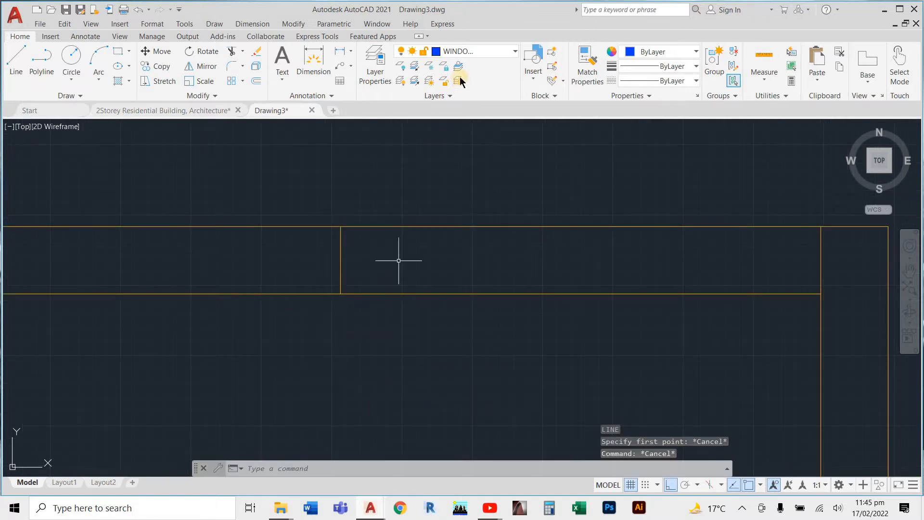
{"action": "left_click", "coordinate": [466, 53]}
{"action": "left_click", "coordinate": [453, 151]}
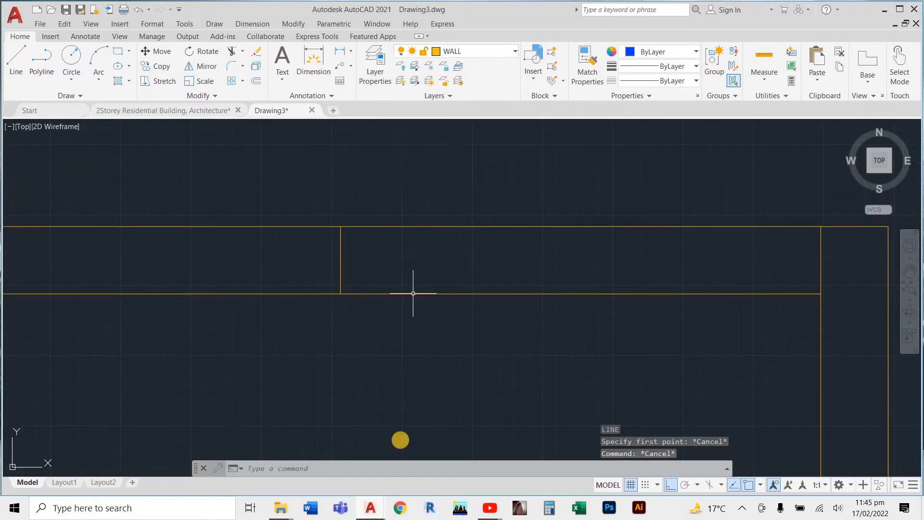
- Draw a 1500 mm line leftward along the top wall's inner face, starting at the lower end of the midpoint line
{"action": "key", "text": "space"}
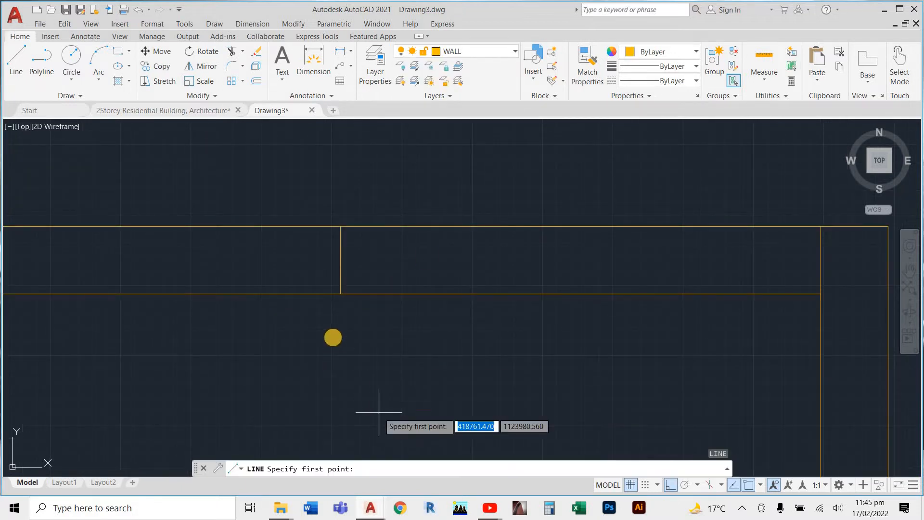
{"action": "left_click", "coordinate": [340, 294]}
{"action": "scroll", "coordinate": [439, 324], "scroll_direction": "down", "scroll_amount": 6}
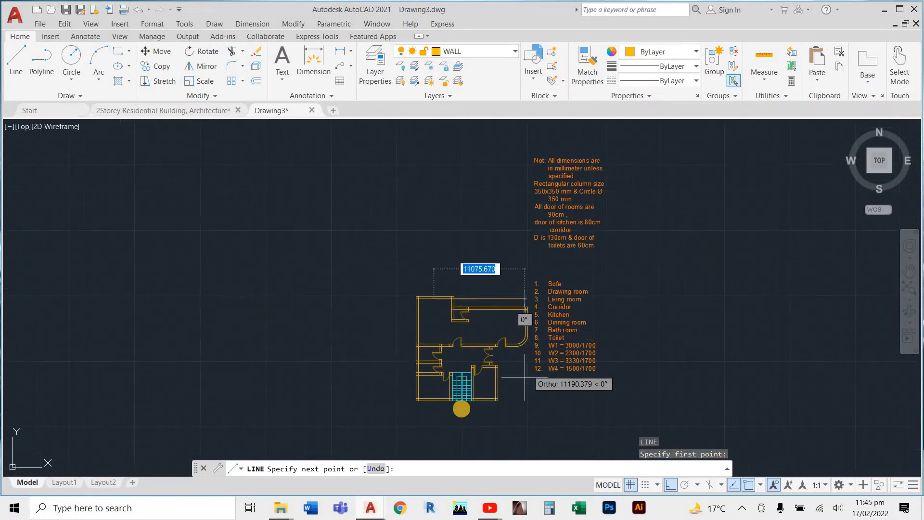
{"action": "scroll", "coordinate": [443, 304], "scroll_direction": "up", "scroll_amount": 5}
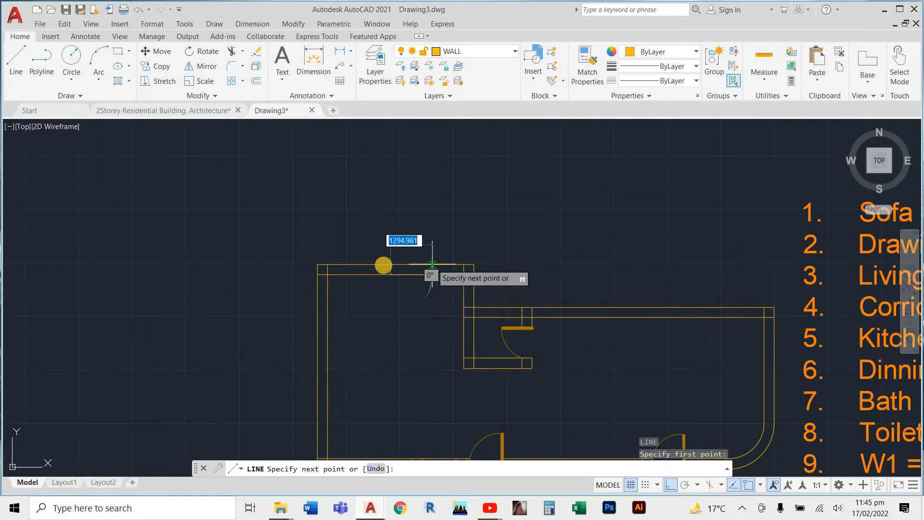
{"action": "scroll", "coordinate": [383, 262], "scroll_direction": "up", "scroll_amount": 2}
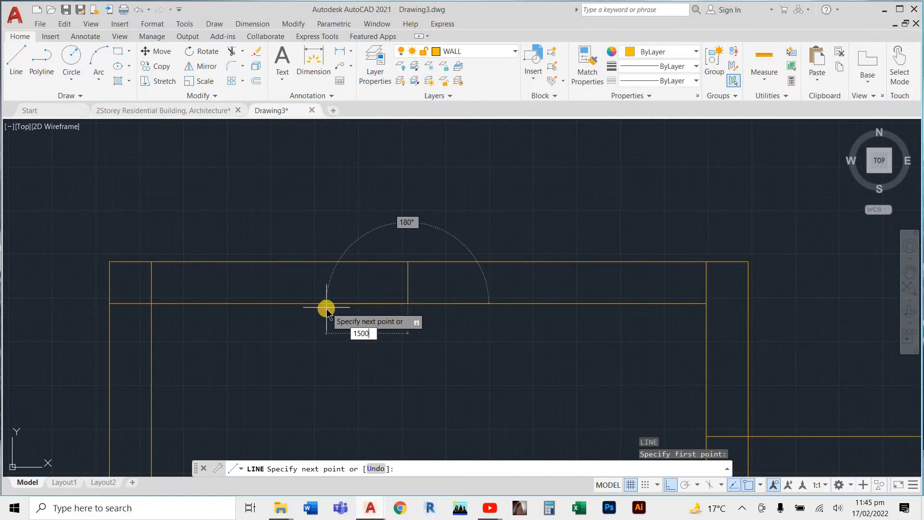
{"action": "scroll", "coordinate": [327, 312], "scroll_direction": "down", "scroll_amount": 5}
{"action": "scroll", "coordinate": [419, 390], "scroll_direction": "up", "scroll_amount": 2}
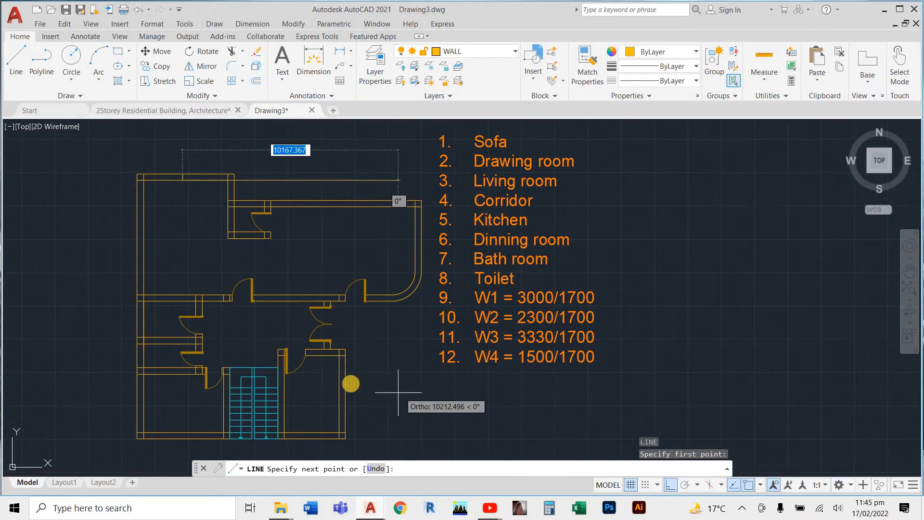
{"action": "scroll", "coordinate": [409, 378], "scroll_direction": "down", "scroll_amount": 5}
{"action": "scroll", "coordinate": [407, 373], "scroll_direction": "up", "scroll_amount": 2}
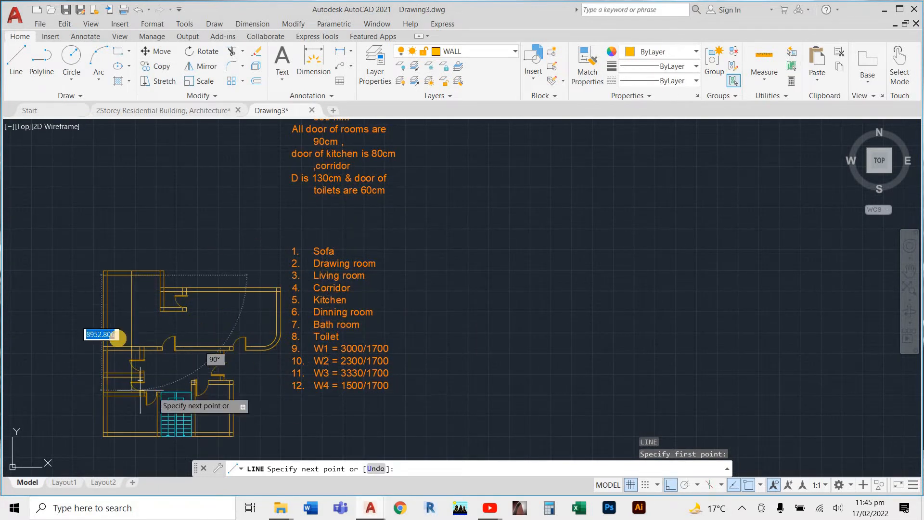
{"action": "scroll", "coordinate": [139, 306], "scroll_direction": "down", "scroll_amount": 2}
{"action": "scroll", "coordinate": [124, 304], "scroll_direction": "up", "scroll_amount": 5}
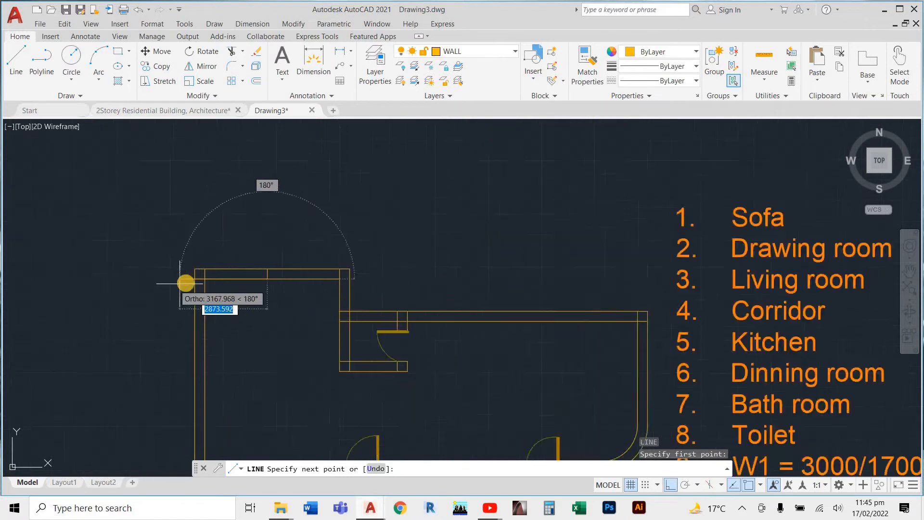
{"action": "scroll", "coordinate": [275, 274], "scroll_direction": "up", "scroll_amount": 2}
{"action": "scroll", "coordinate": [365, 277], "scroll_direction": "up", "scroll_amount": 3}
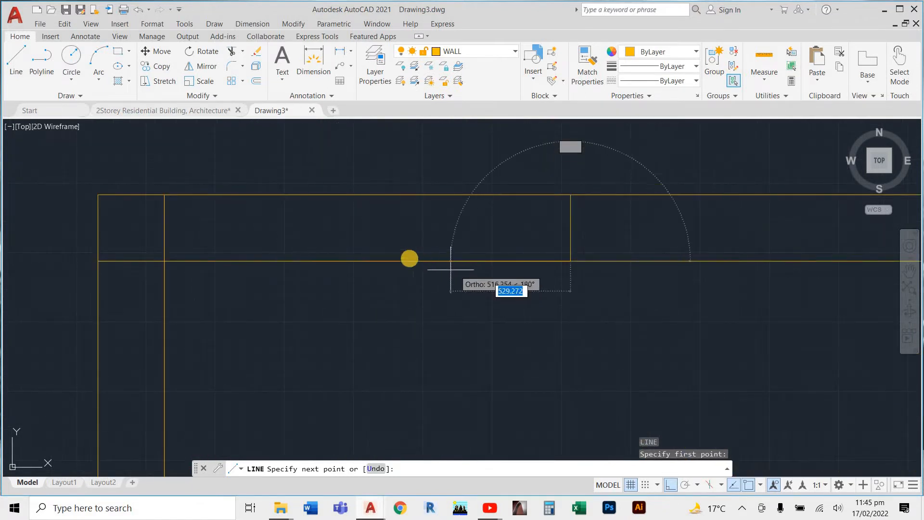
{"action": "type", "text": "1"}
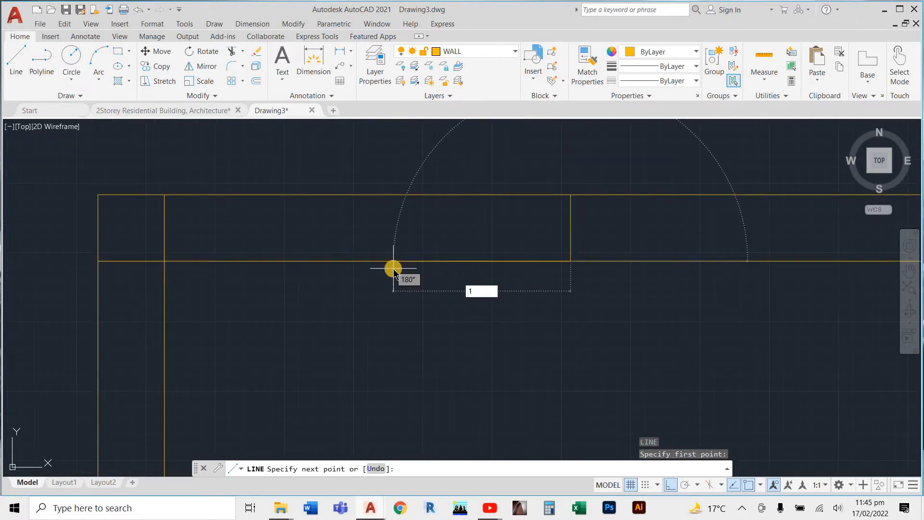
{"action": "type", "text": "500"}
{"action": "key", "text": "Return"}
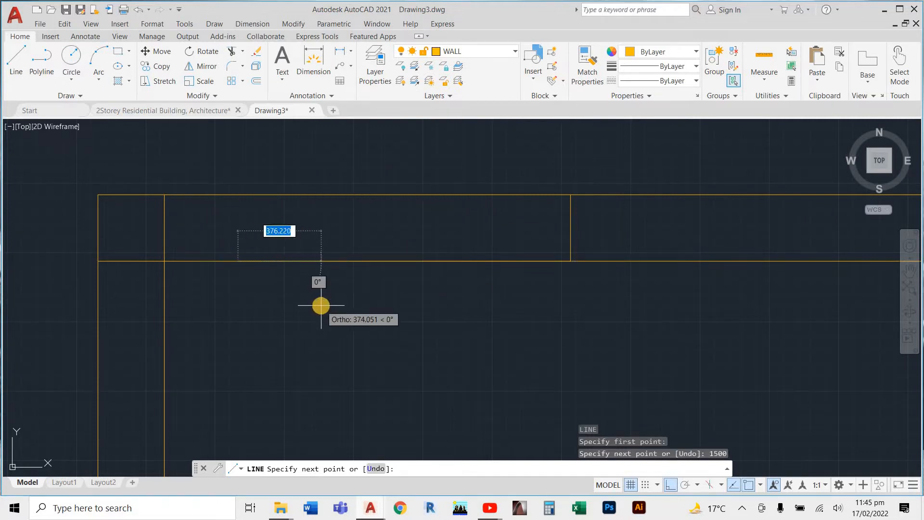
{"action": "key", "text": "Escape"}
{"action": "key", "text": "Escape"}
{"action": "key", "text": "Escape"}
{"action": "key", "text": "Escape"}
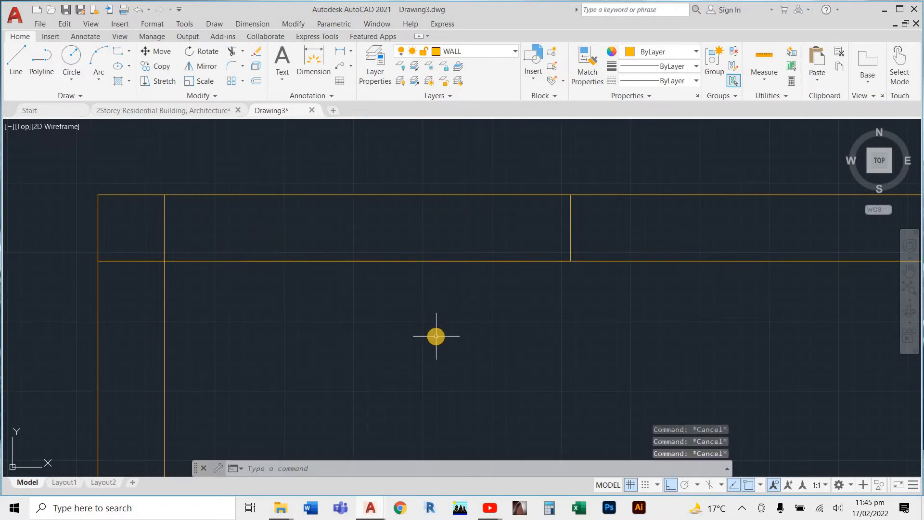
- Draw another 1500 mm line leftward from the midpoint line's lower end, over the one already on the inner wall face
{"action": "type", "text": "l"}
{"action": "key", "text": "Return"}
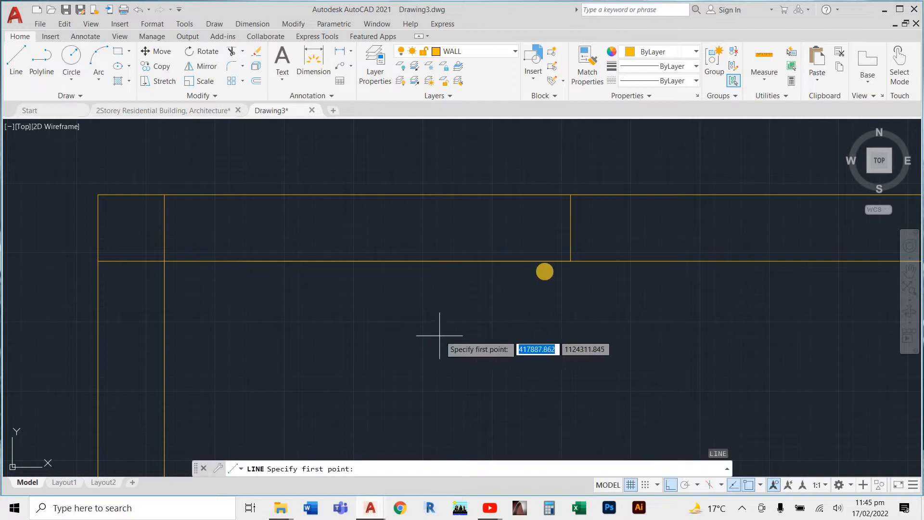
{"action": "left_click", "coordinate": [570, 261]}
{"action": "type", "text": "1500"}
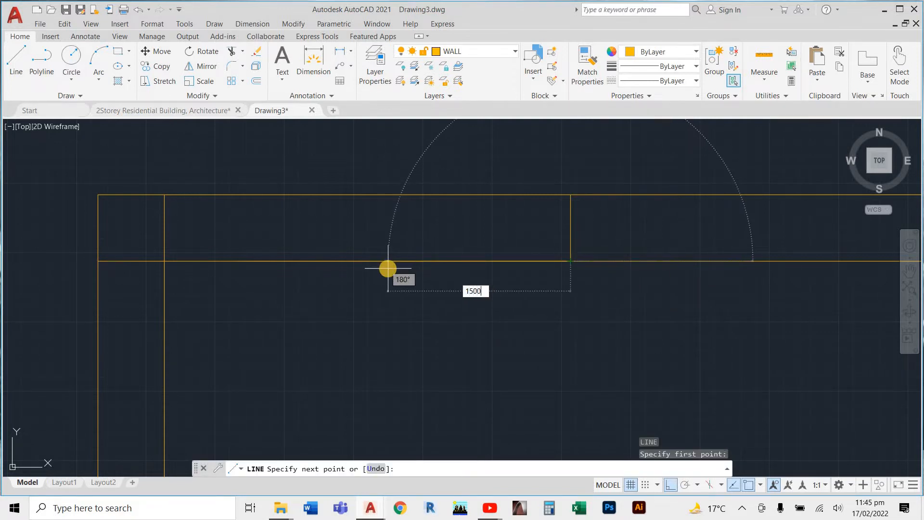
{"action": "key", "text": "Return"}
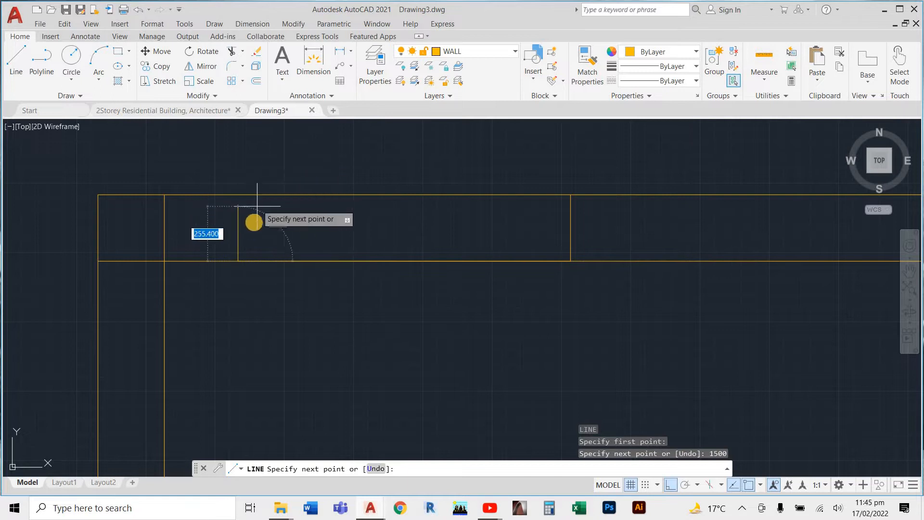
{"action": "key", "text": "Escape"}
- Draw a 1500 mm line rightward along the top wall's inner face from the lower end of the midpoint line
{"action": "type", "text": "l"}
{"action": "key", "text": "Return"}
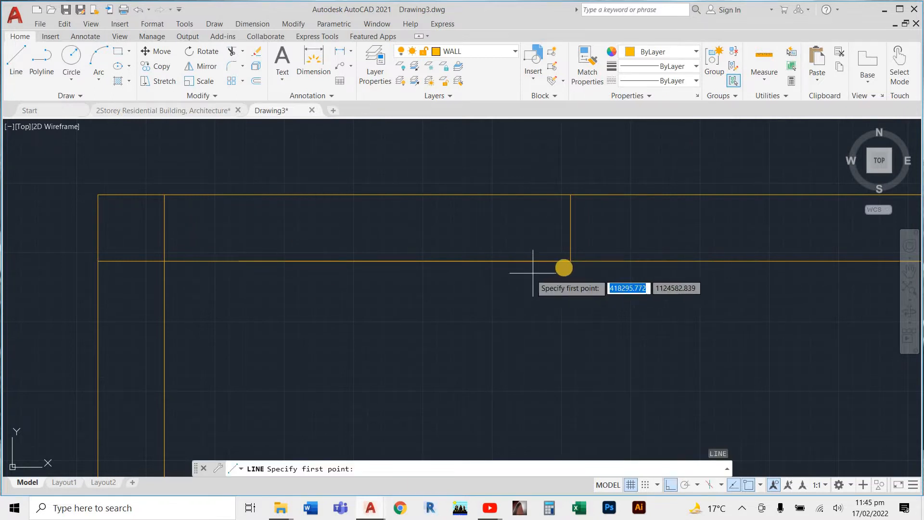
{"action": "left_click", "coordinate": [570, 261]}
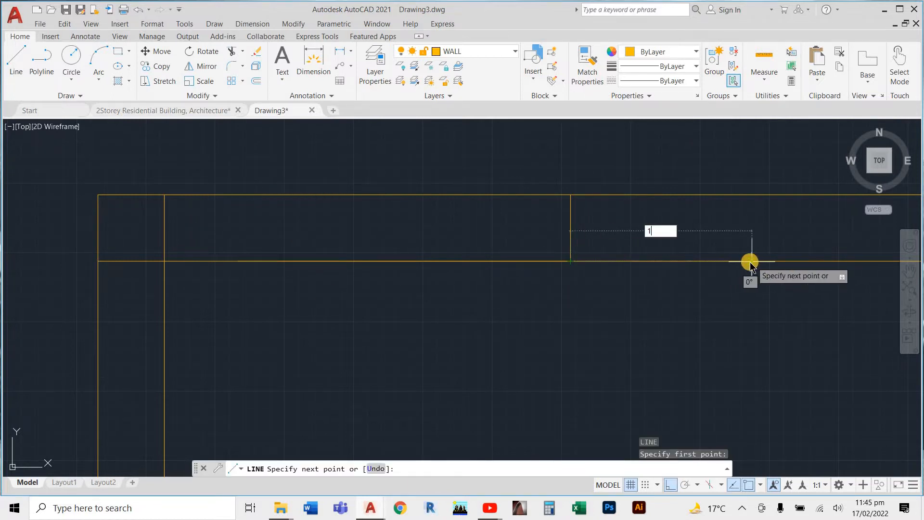
{"action": "key", "text": "Return"}
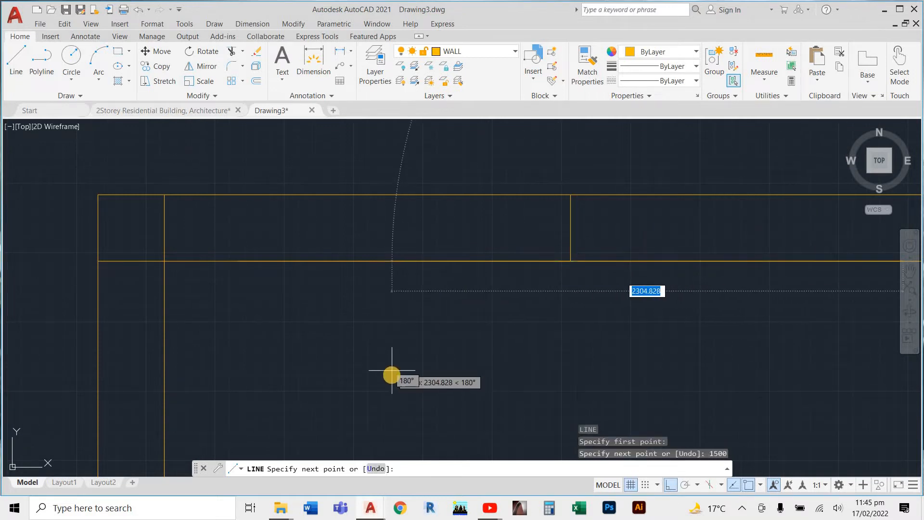
- Draw another 1500 mm line rightward from the midpoint line's lower end, over the one already on the top wall's inner face
{"action": "scroll", "coordinate": [392, 375], "scroll_direction": "down", "scroll_amount": 2}
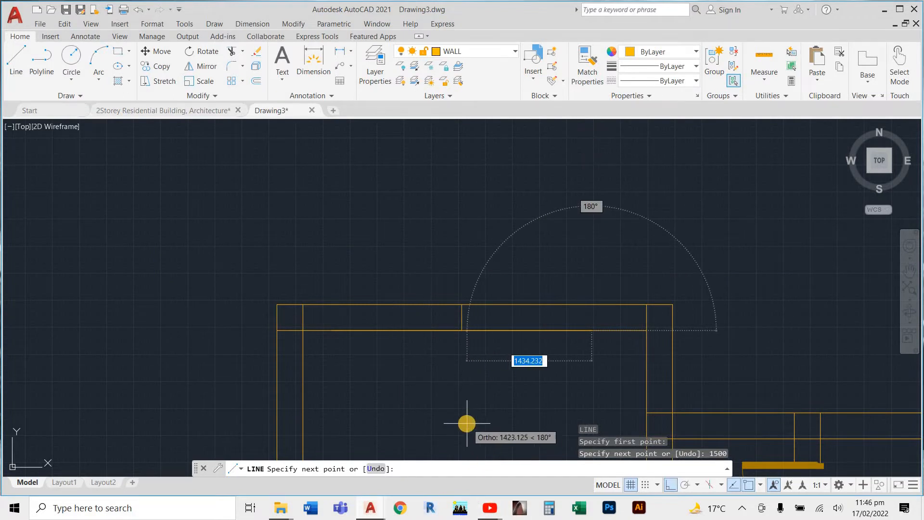
{"action": "key", "text": "Escape"}
{"action": "key", "text": "Escape"}
{"action": "key", "text": "Escape"}
{"action": "type", "text": "l"}
{"action": "key", "text": "Return"}
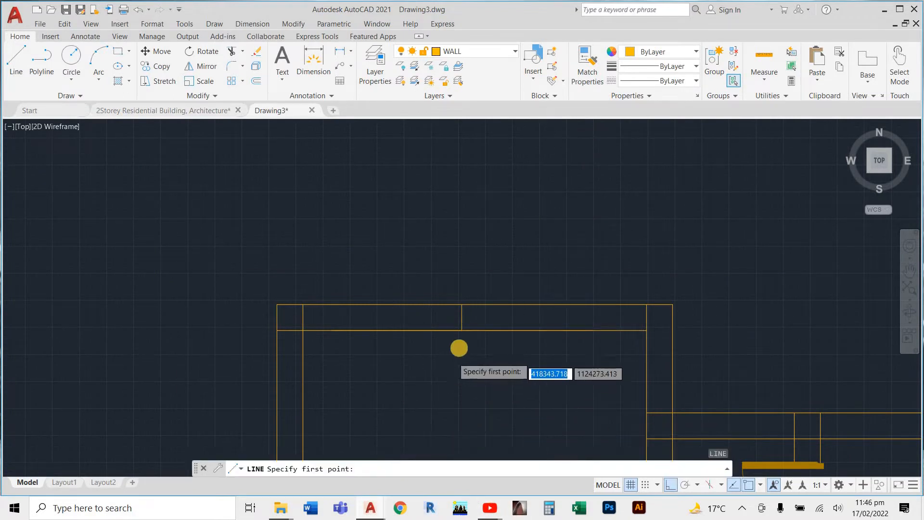
{"action": "scroll", "coordinate": [460, 337], "scroll_direction": "up", "scroll_amount": 3}
{"action": "left_click", "coordinate": [474, 292]}
{"action": "scroll", "coordinate": [606, 287], "scroll_direction": "down", "scroll_amount": 5}
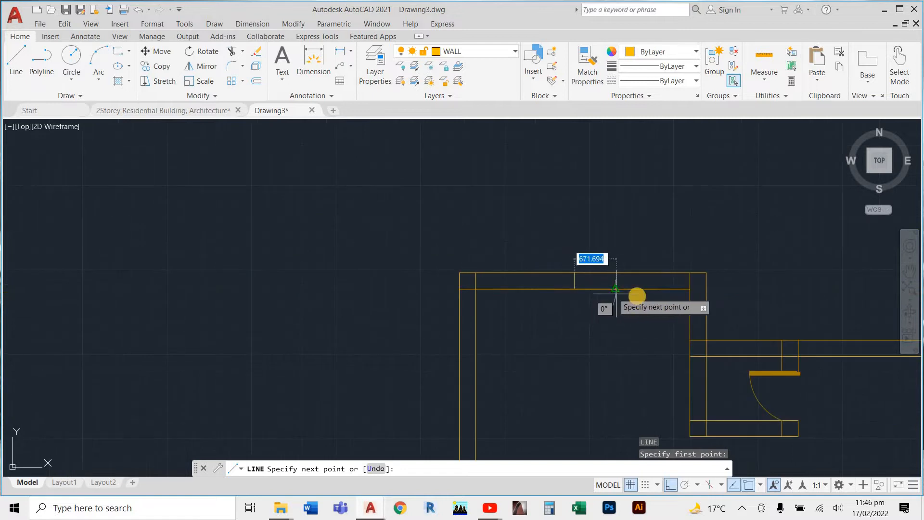
{"action": "scroll", "coordinate": [644, 290], "scroll_direction": "up", "scroll_amount": 4}
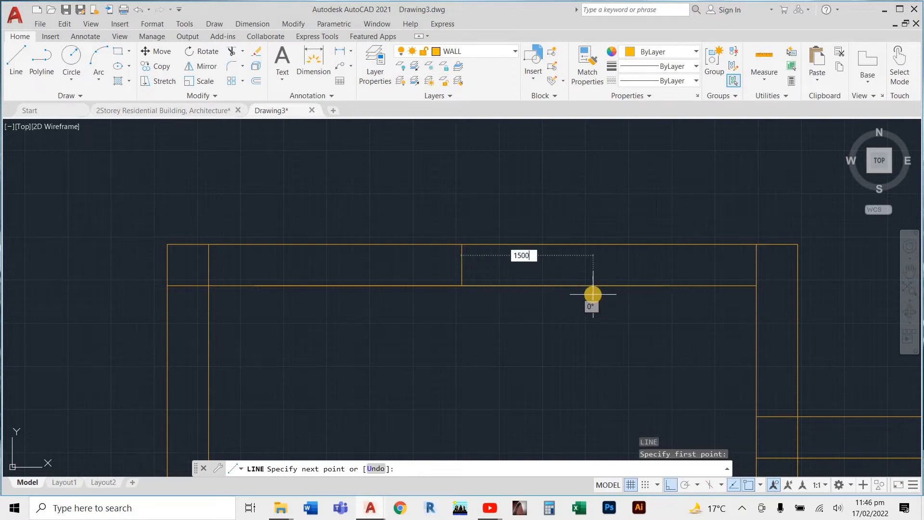
{"action": "key", "text": "Return"}
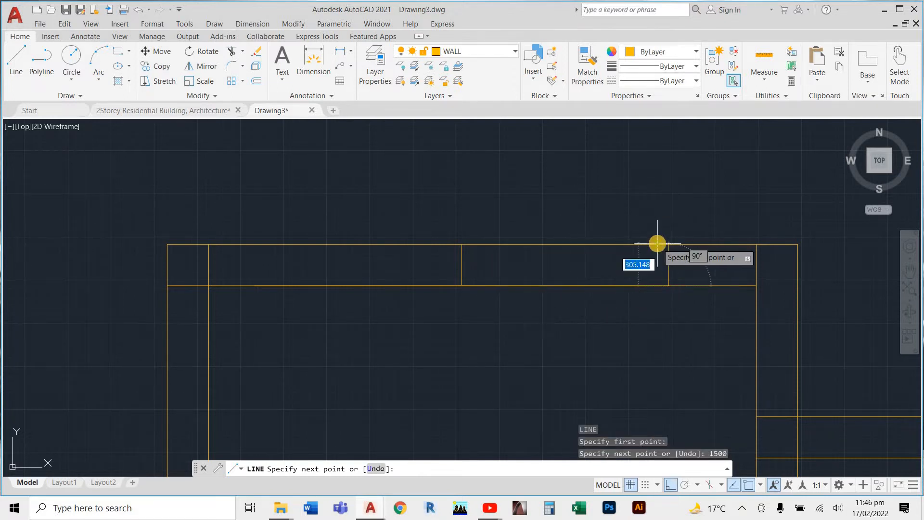
{"action": "key", "text": "Escape"}
{"action": "key", "text": "Escape"}
{"action": "key", "text": "Escape"}
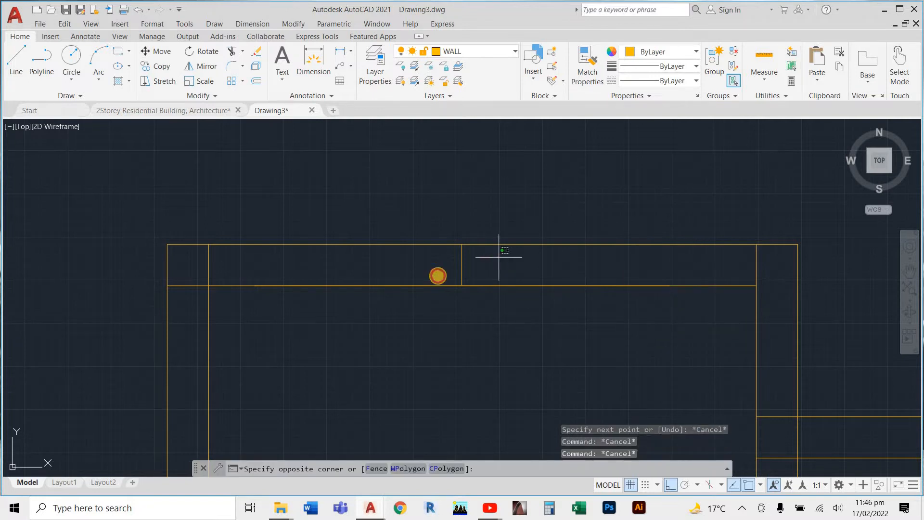
- Erase the midpoint line crossing the upper-left room's top wall
{"action": "left_click", "coordinate": [439, 276]}
{"action": "key", "text": "Delete"}
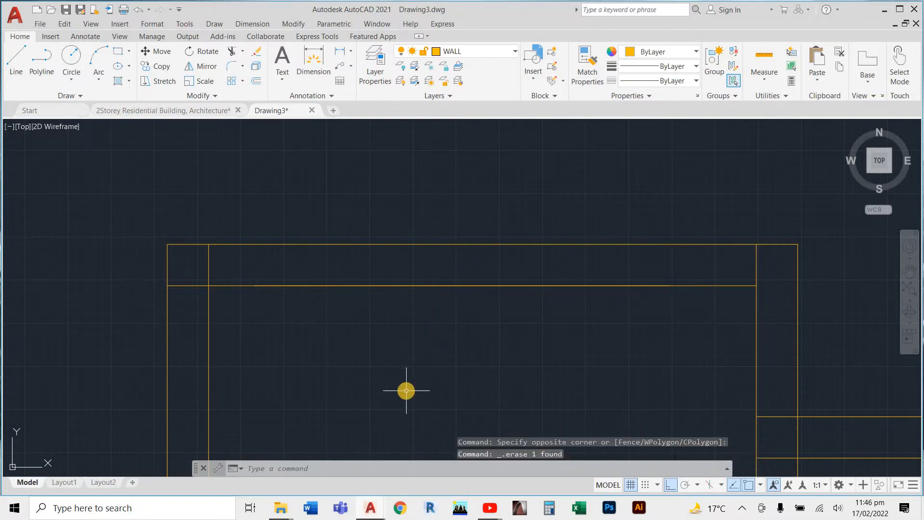
{"action": "type", "text": "l"}
{"action": "key", "text": "Return"}
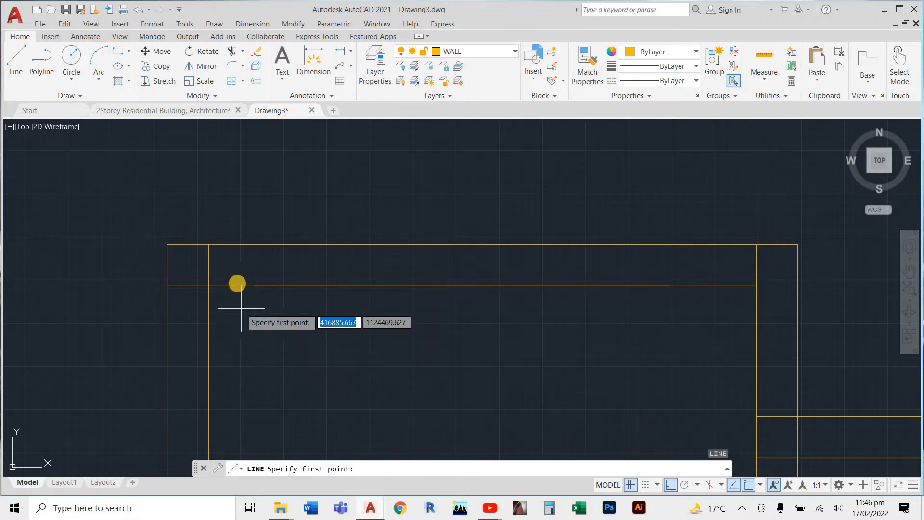
{"action": "left_click", "coordinate": [255, 286]}
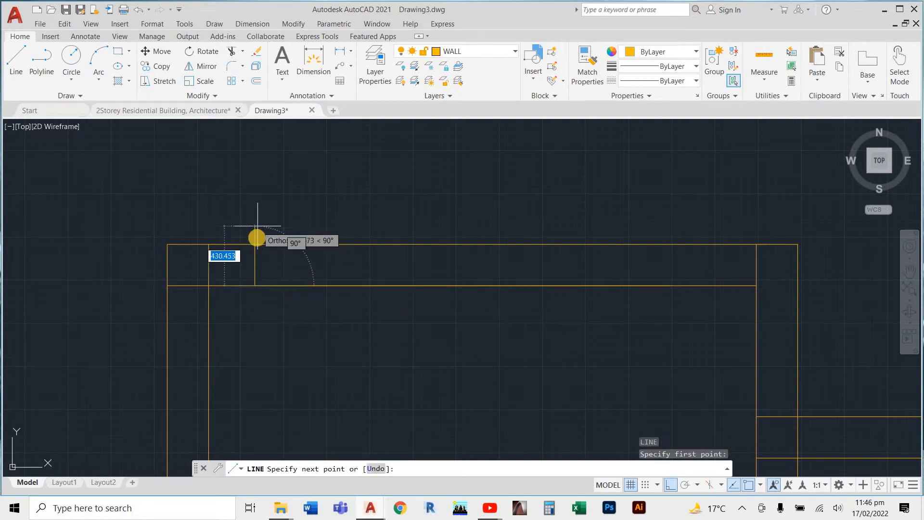
{"action": "key", "text": "Escape"}
{"action": "key", "text": "Escape"}
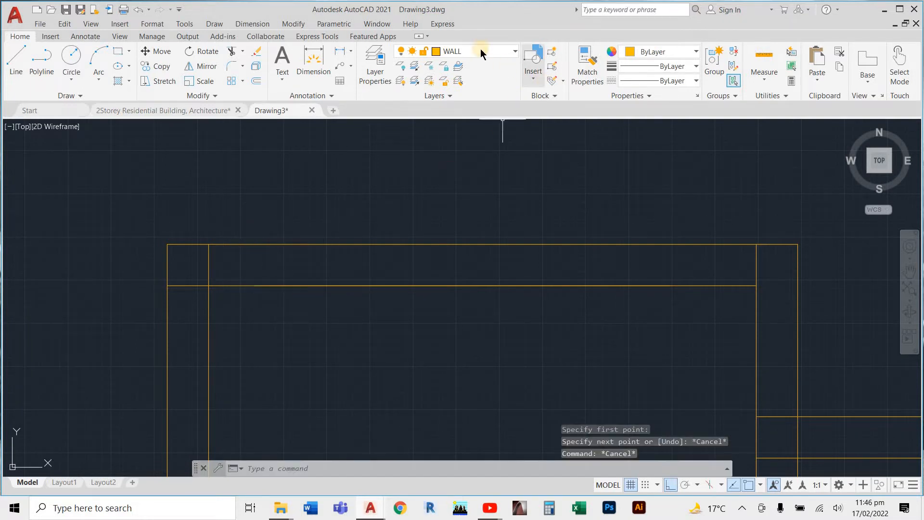
- Make WINDOW the current layer and draw the left jamb line across the top wall from the left end of the 1500 mm lines
{"action": "left_click", "coordinate": [462, 51]}
{"action": "left_click", "coordinate": [461, 163]}
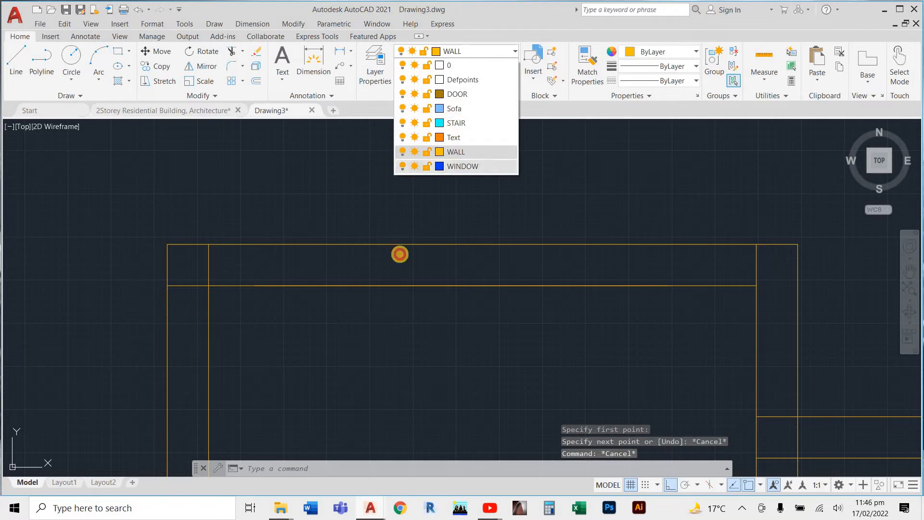
{"action": "type", "text": "l"}
{"action": "key", "text": "Return"}
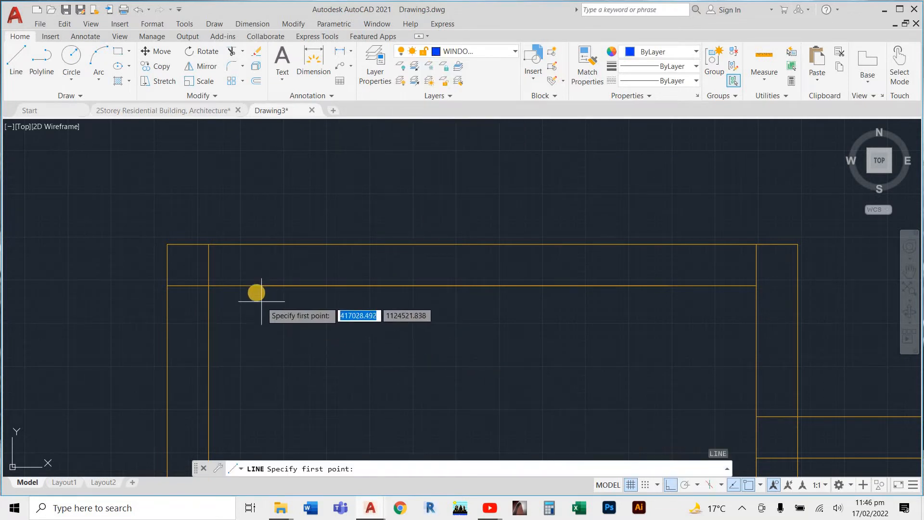
{"action": "left_click", "coordinate": [255, 286]}
{"action": "left_click", "coordinate": [254, 244]}
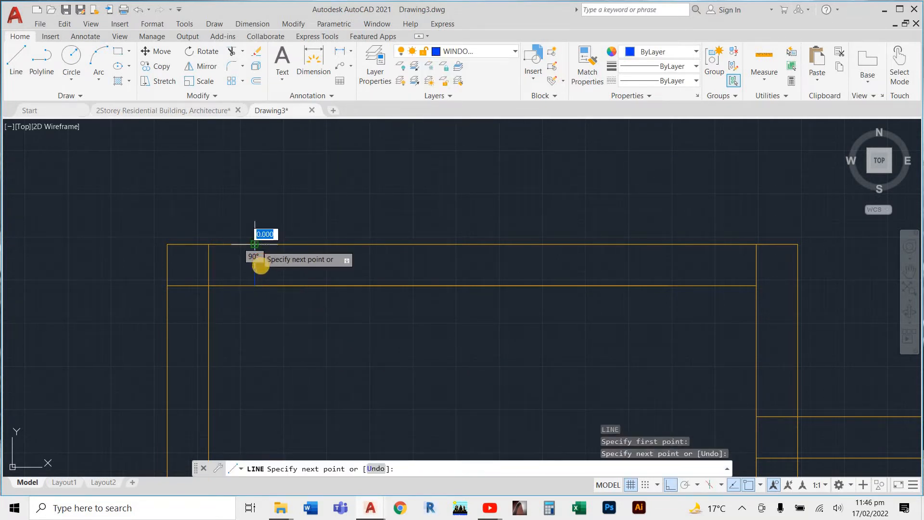
{"action": "key", "text": "Escape"}
{"action": "key", "text": "Escape"}
- Draw the right window jamb line across the top wall, from the right end of the 1500 mm lines to the outer face
{"action": "type", "text": "l"}
{"action": "key", "text": "Return"}
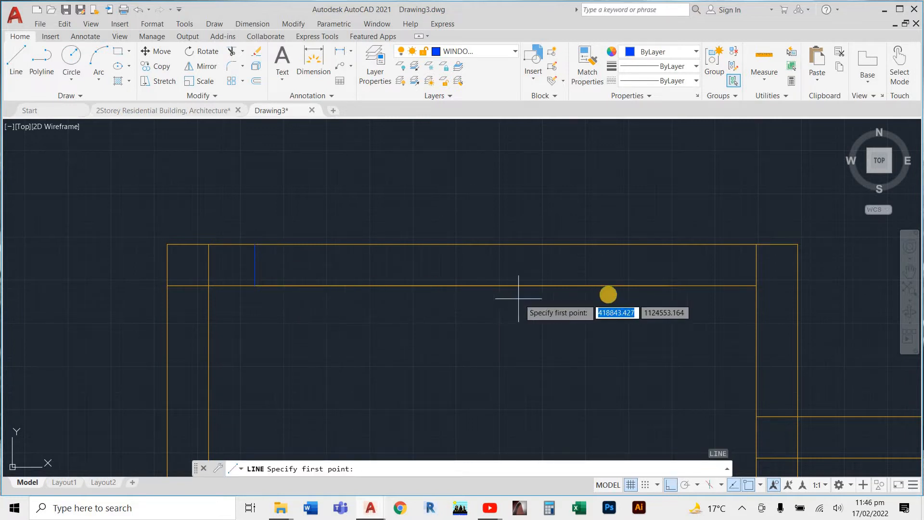
{"action": "left_click", "coordinate": [669, 286]}
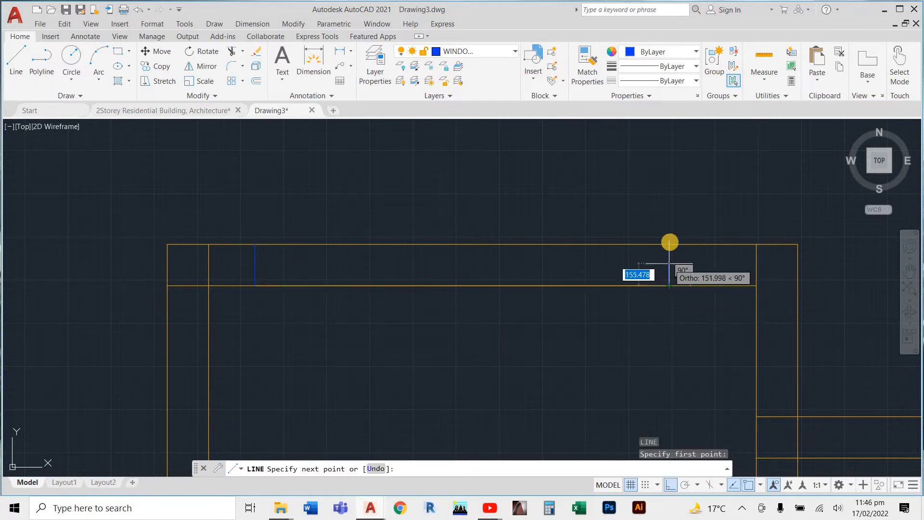
{"action": "left_click", "coordinate": [669, 244]}
{"action": "key", "text": "Escape"}
{"action": "key", "text": "Escape"}
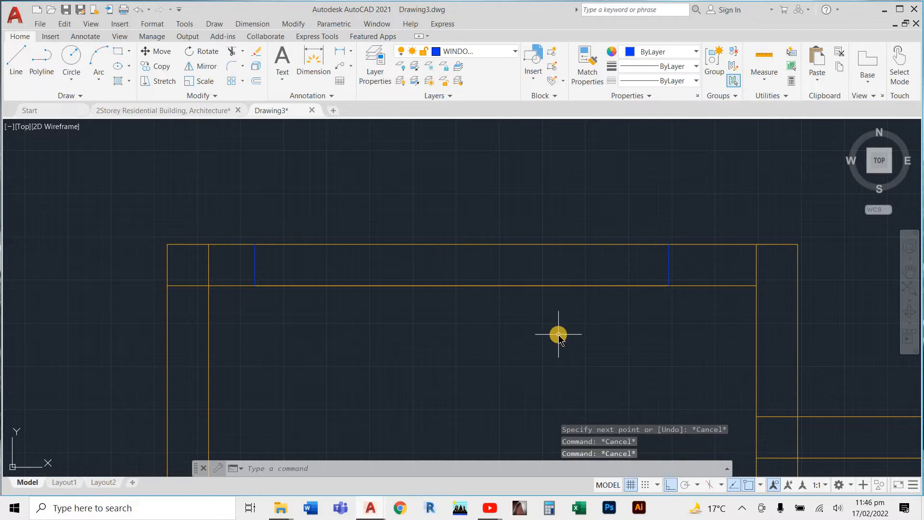
{"action": "type", "text": "l"}
{"action": "key", "text": "Return"}
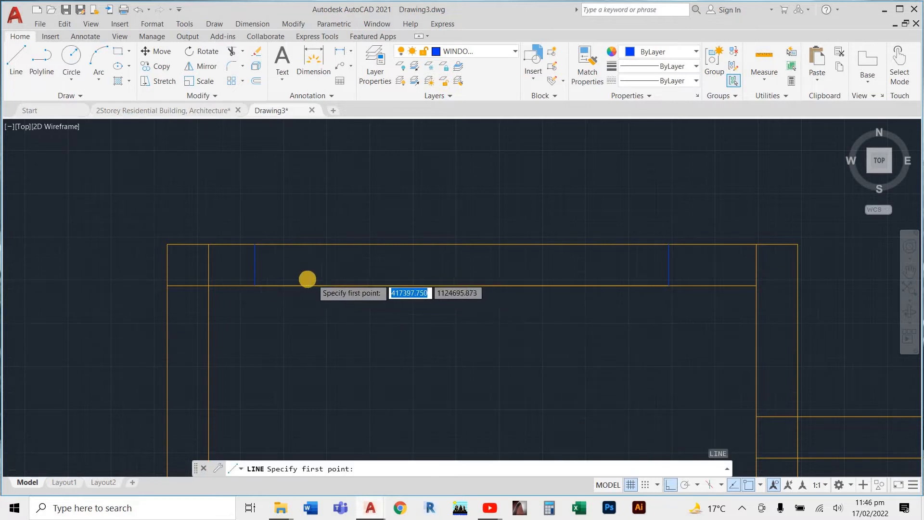
{"action": "scroll", "coordinate": [295, 268], "scroll_direction": "up", "scroll_amount": 2}
{"action": "scroll", "coordinate": [297, 265], "scroll_direction": "down", "scroll_amount": 2}
{"action": "scroll", "coordinate": [298, 265], "scroll_direction": "up", "scroll_amount": 3}
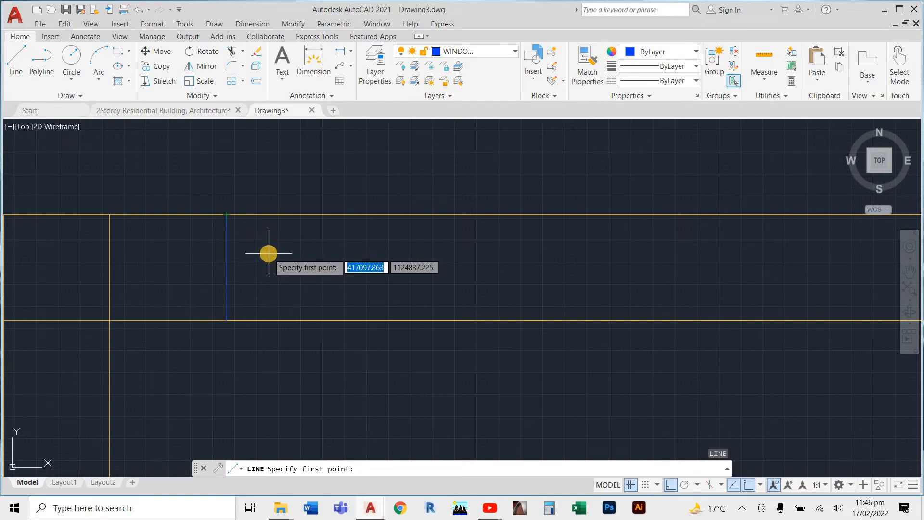
{"action": "key", "text": "Escape"}
{"action": "key", "text": "Escape"}
{"action": "key", "text": "Escape"}
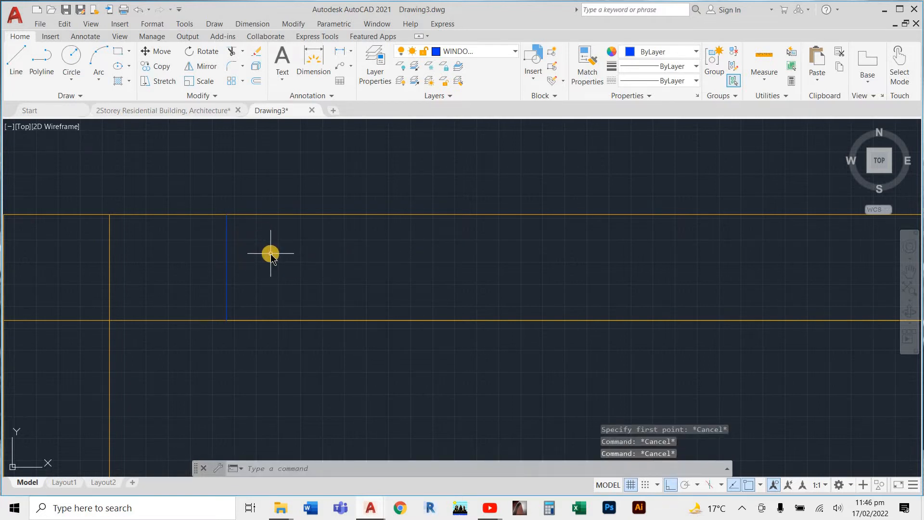
- Draw a 10 mm line downward from the upper end of the left window jamb line
{"action": "type", "text": "l"}
{"action": "key", "text": "Return"}
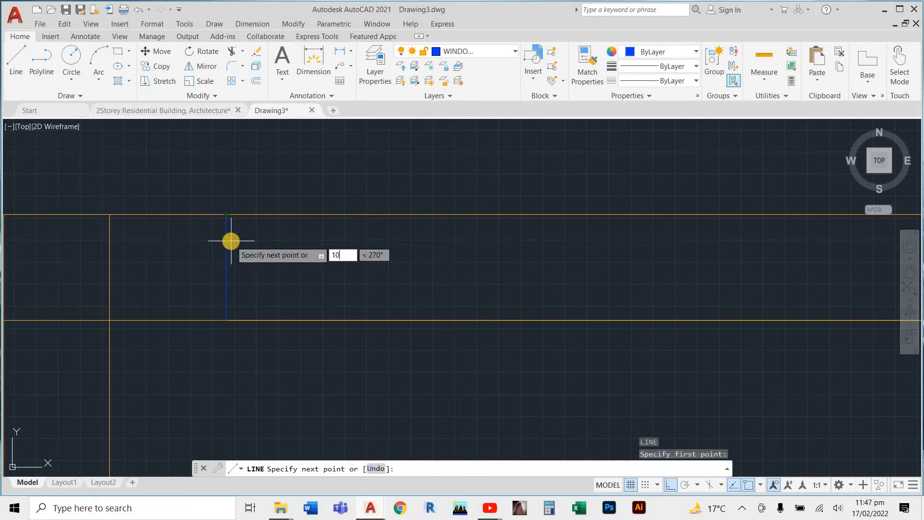
{"action": "key", "text": "Return"}
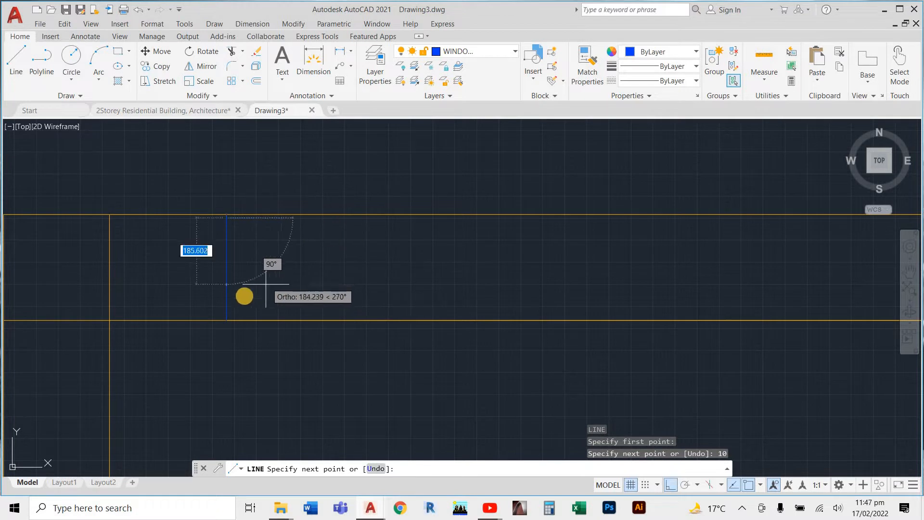
{"action": "key", "text": "Escape"}
{"action": "key", "text": "Escape"}
{"action": "key", "text": "Escape"}
{"action": "scroll", "coordinate": [284, 322], "scroll_direction": "down", "scroll_amount": 2}
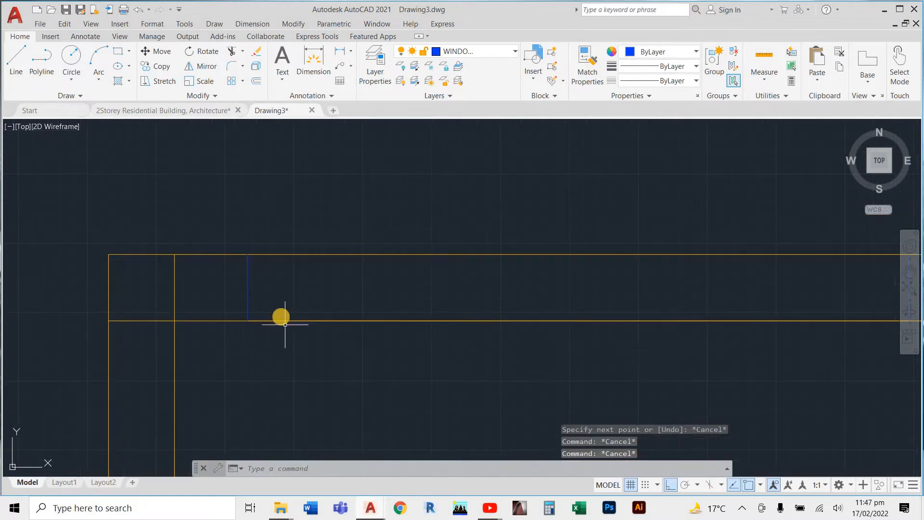
- Draw a line 10 mm down from the left jamb's upper end and continue it horizontally to the right jamb line
{"action": "type", "text": "l"}
{"action": "key", "text": "Return"}
{"action": "scroll", "coordinate": [266, 271], "scroll_direction": "up", "scroll_amount": 4}
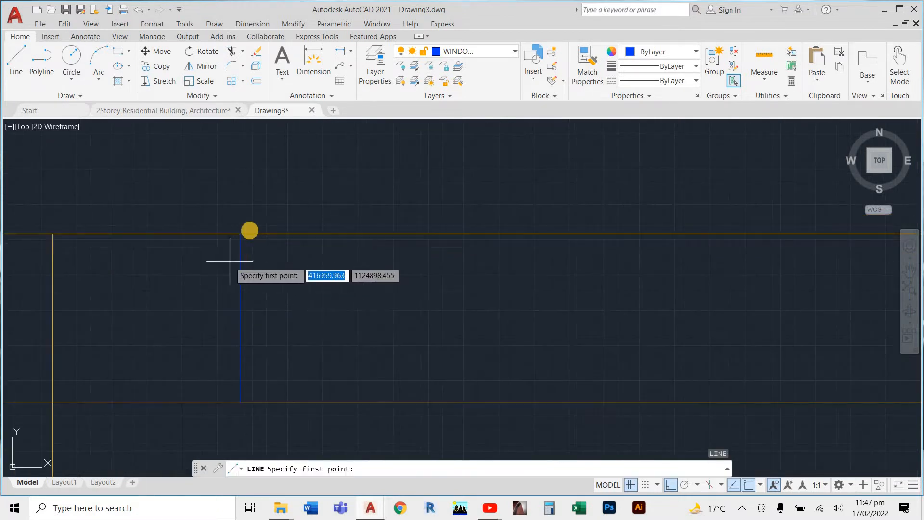
{"action": "left_click", "coordinate": [239, 235]}
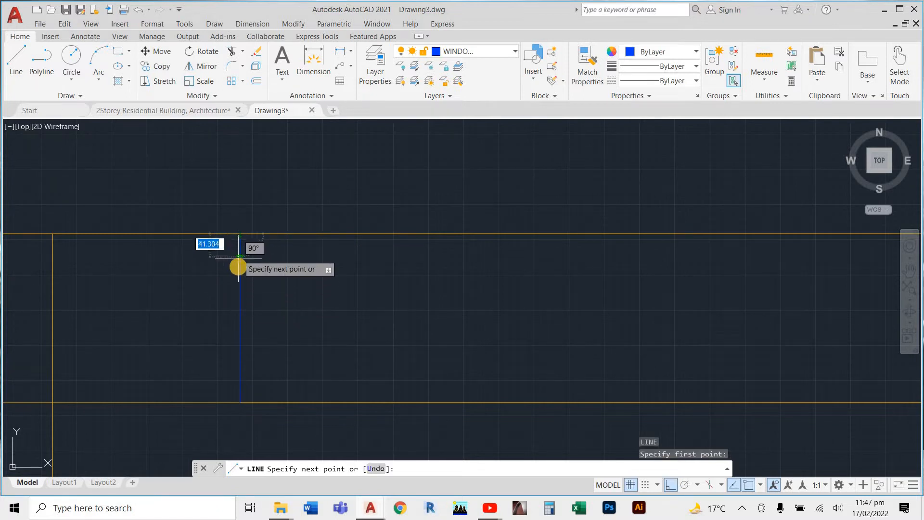
{"action": "key", "text": "Return"}
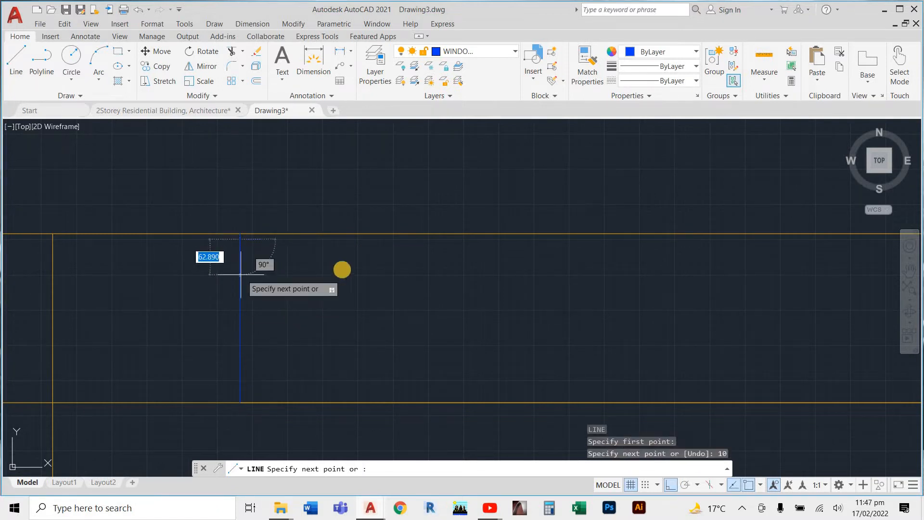
{"action": "scroll", "coordinate": [565, 275], "scroll_direction": "down", "scroll_amount": 5}
{"action": "scroll", "coordinate": [563, 282], "scroll_direction": "up", "scroll_amount": 10}
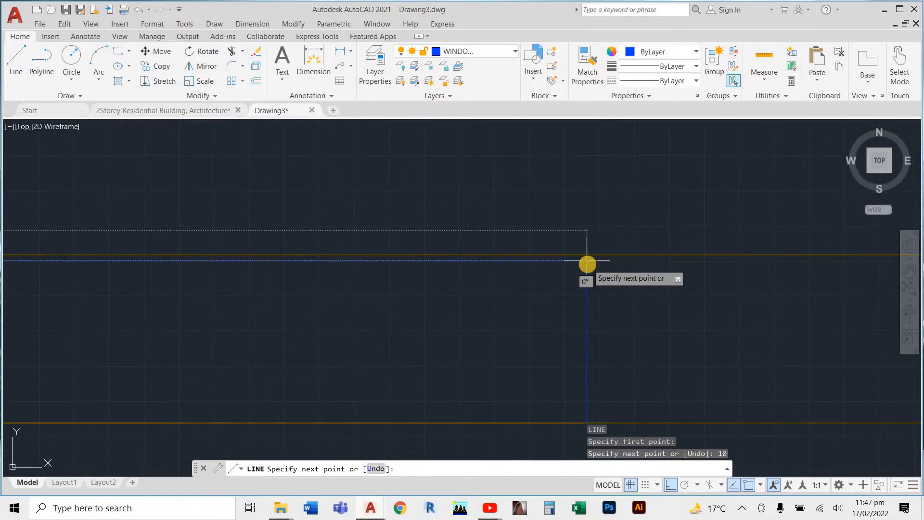
{"action": "left_click", "coordinate": [587, 289]}
{"action": "key", "text": "Escape"}
{"action": "scroll", "coordinate": [655, 356], "scroll_direction": "down", "scroll_amount": 3}
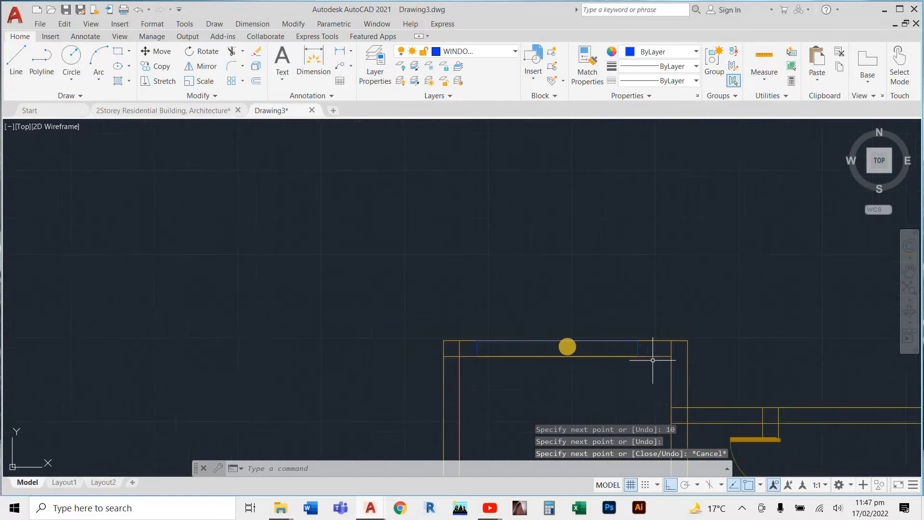
{"action": "scroll", "coordinate": [404, 337], "scroll_direction": "up", "scroll_amount": 8}
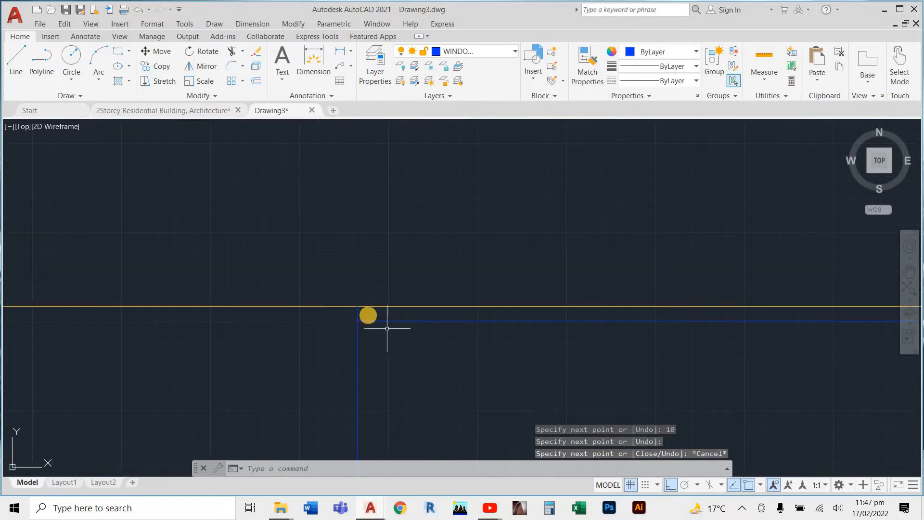
{"action": "scroll", "coordinate": [371, 312], "scroll_direction": "down", "scroll_amount": 3}
{"action": "key", "text": "space"}
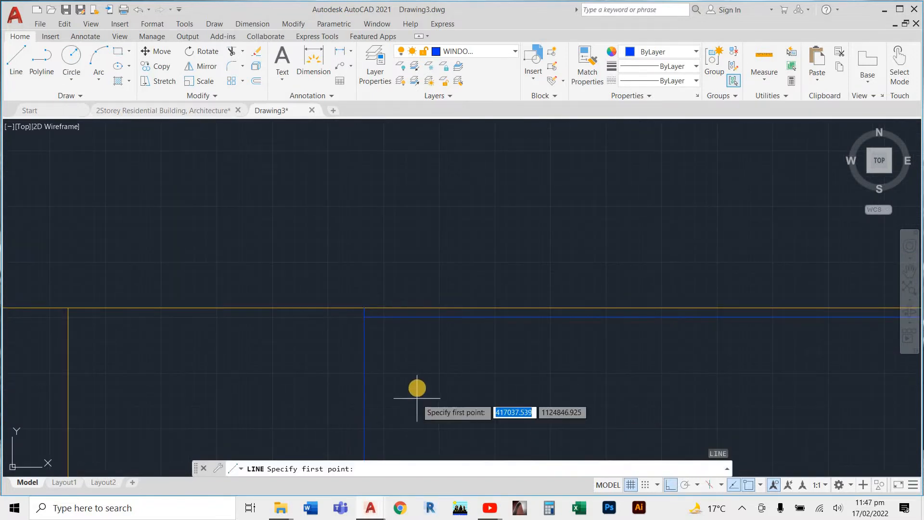
{"action": "key", "text": "Escape"}
{"action": "key", "text": "Escape"}
{"action": "key", "text": "Escape"}
- Offset the horizontal window line 110 mm downward into the top wall
{"action": "type", "text": "O"}
{"action": "key", "text": "Return"}
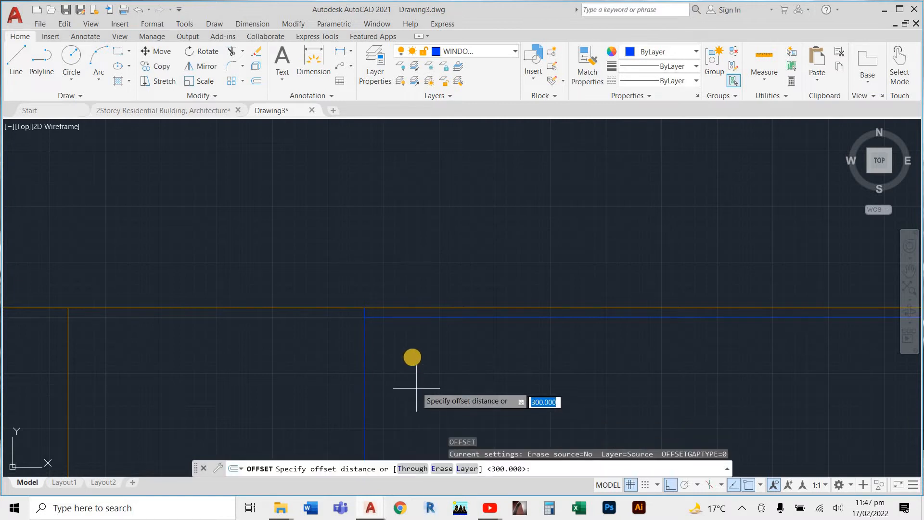
{"action": "key", "text": "Return"}
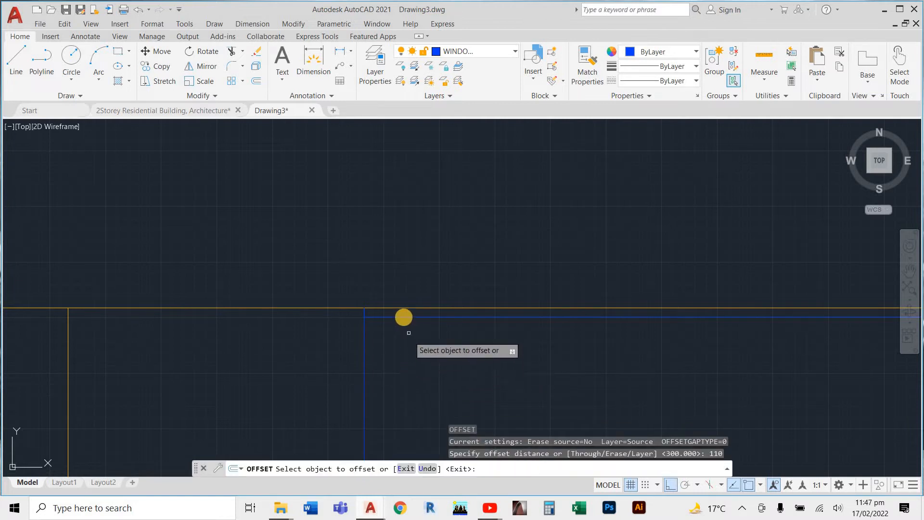
{"action": "left_click", "coordinate": [404, 316]}
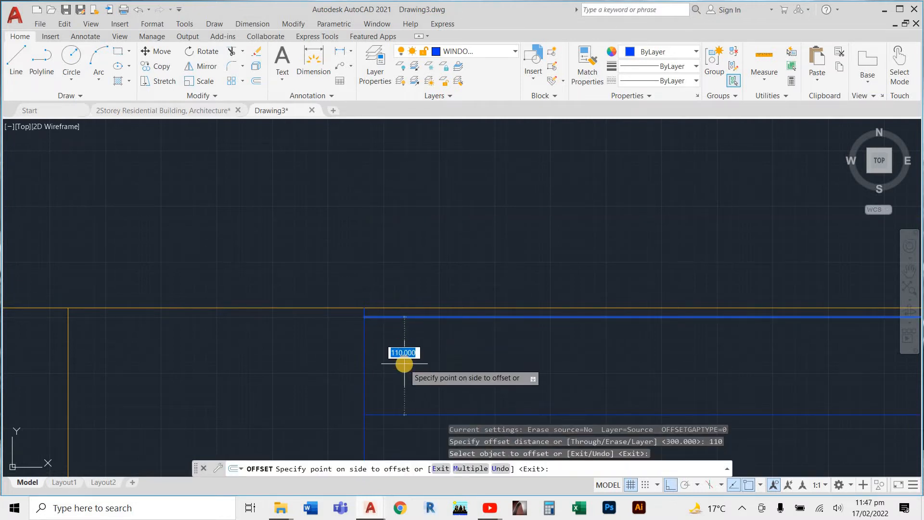
{"action": "left_click", "coordinate": [404, 366]}
{"action": "scroll", "coordinate": [414, 380], "scroll_direction": "down", "scroll_amount": 4}
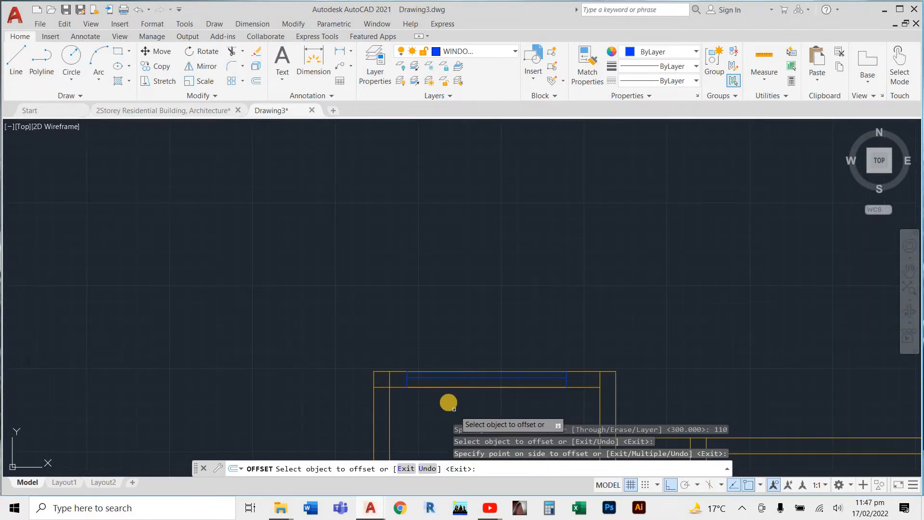
{"action": "scroll", "coordinate": [448, 402], "scroll_direction": "up", "scroll_amount": 4}
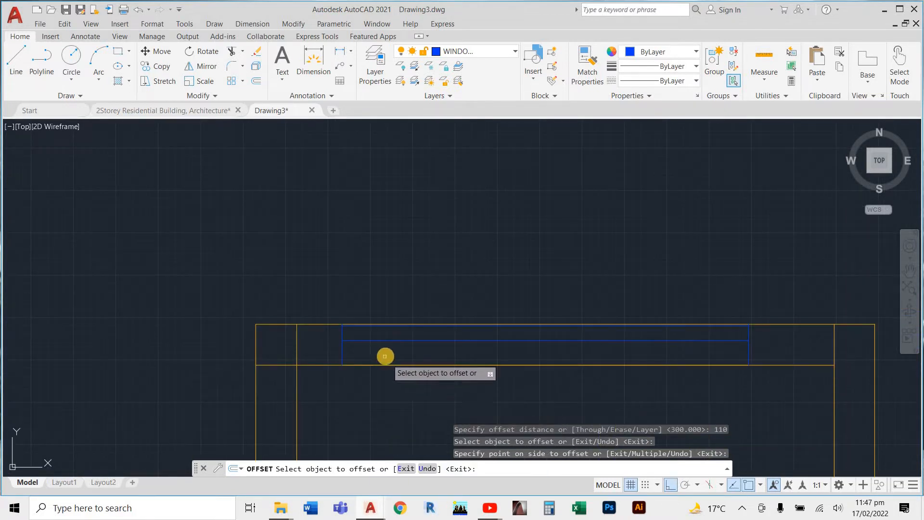
{"action": "scroll", "coordinate": [403, 376], "scroll_direction": "down", "scroll_amount": 2}
{"action": "key", "text": "Escape"}
{"action": "key", "text": "Escape"}
{"action": "key", "text": "Escape"}
{"action": "scroll", "coordinate": [371, 323], "scroll_direction": "up", "scroll_amount": 5}
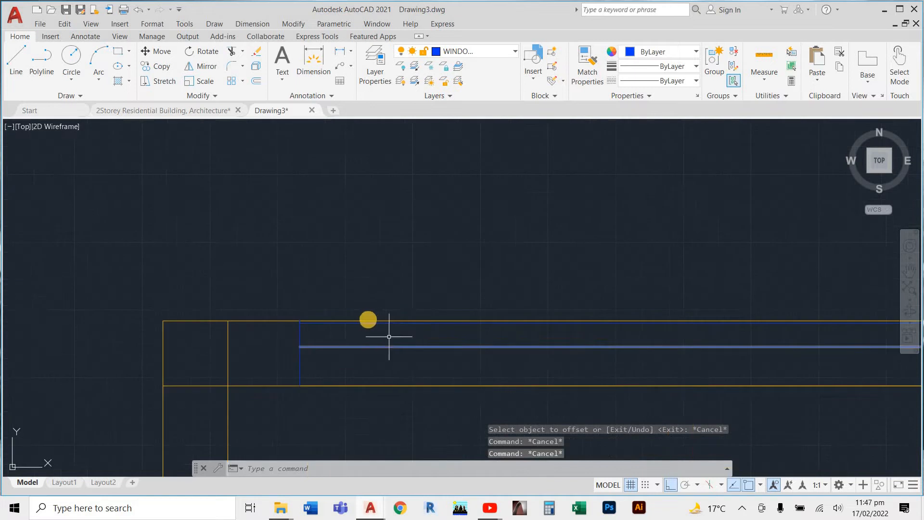
- Delete the two horizontal window lines between the jamb lines in the top wall
{"action": "scroll", "coordinate": [268, 301], "scroll_direction": "up", "scroll_amount": 5}
{"action": "scroll", "coordinate": [284, 296], "scroll_direction": "down", "scroll_amount": 5}
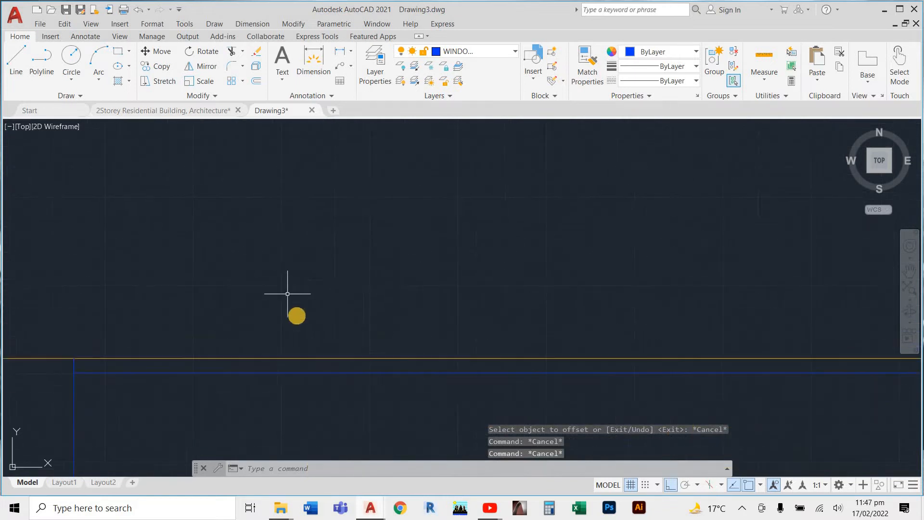
{"action": "key", "text": "Escape"}
{"action": "left_click", "coordinate": [272, 324]}
{"action": "left_click", "coordinate": [268, 373]}
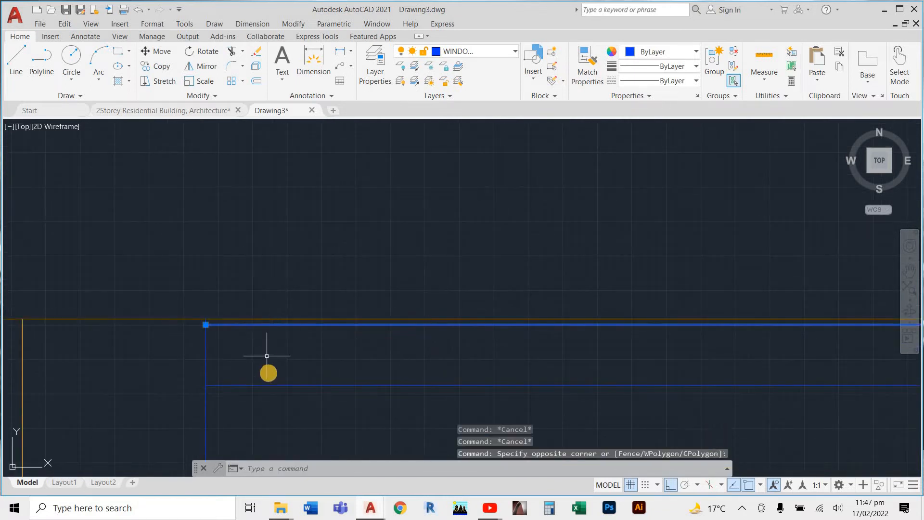
{"action": "key", "text": "Delete"}
{"action": "scroll", "coordinate": [348, 386], "scroll_direction": "down", "scroll_amount": 2}
{"action": "left_click", "coordinate": [340, 363]}
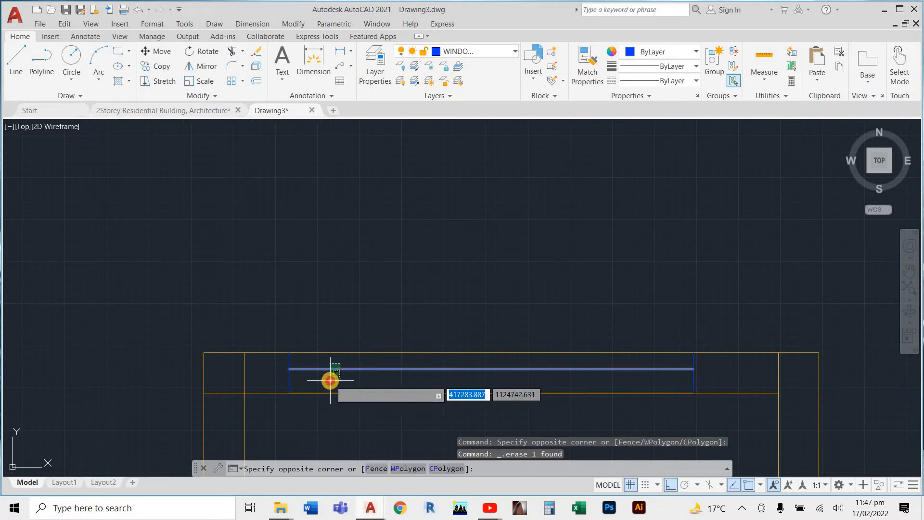
{"action": "left_click", "coordinate": [331, 381]}
{"action": "key", "text": "Delete"}
{"action": "middle_click_drag", "start_coordinate": [351, 405], "coordinate": [345, 393]}
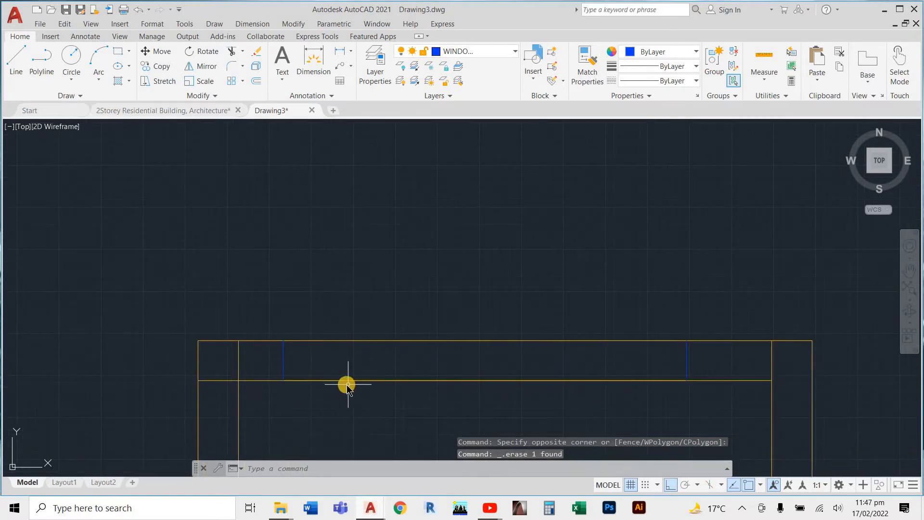
{"action": "type", "text": "o"}
{"action": "key", "text": "Return"}
{"action": "key", "text": "Return"}
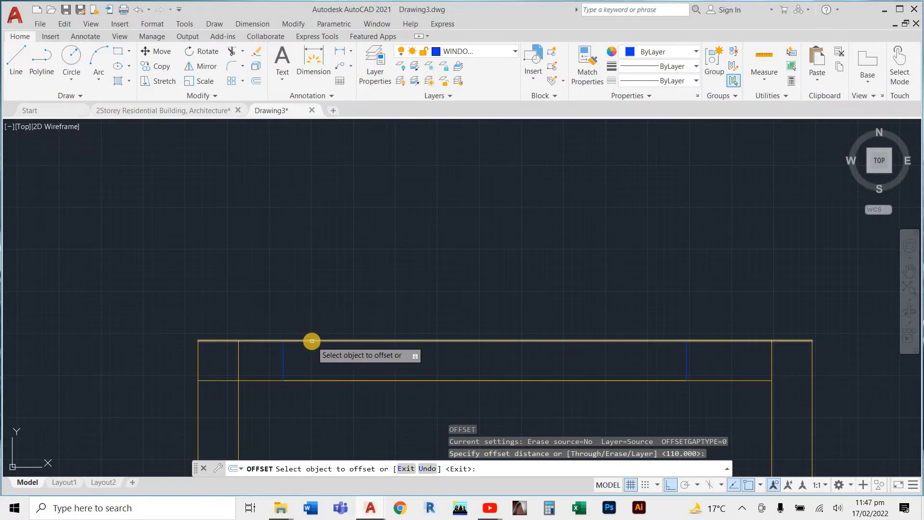
{"action": "left_click", "coordinate": [312, 341]}
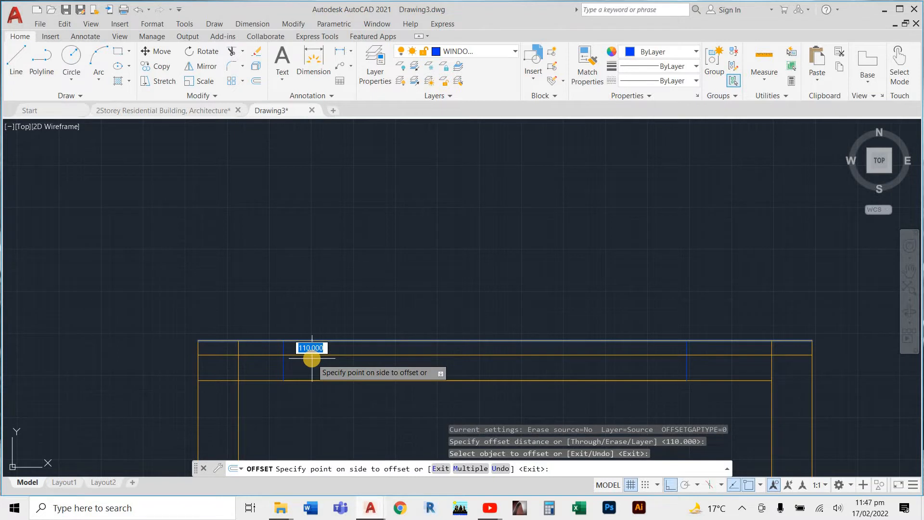
{"action": "key", "text": "Escape"}
{"action": "scroll", "coordinate": [310, 344], "scroll_direction": "up", "scroll_amount": 4}
{"action": "scroll", "coordinate": [311, 344], "scroll_direction": "down", "scroll_amount": 4}
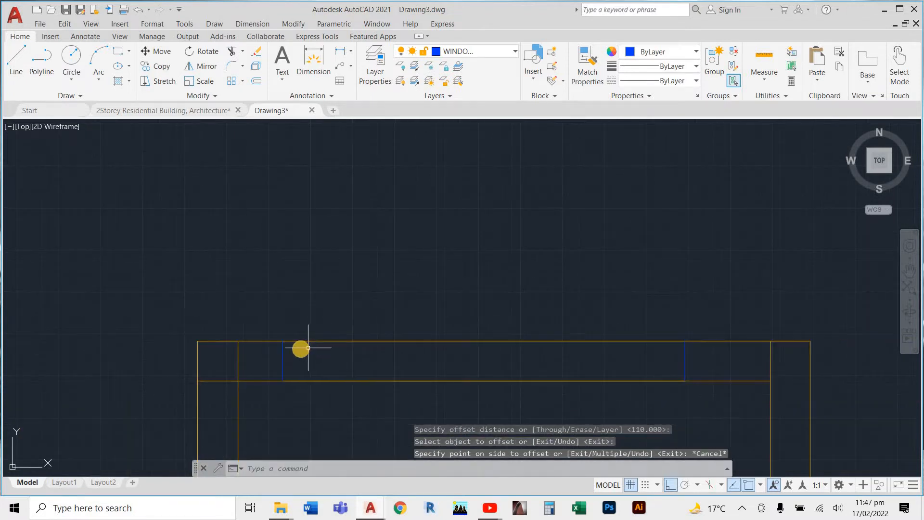
{"action": "key", "text": "Escape"}
{"action": "key", "text": "Escape"}
{"action": "key", "text": "Escape"}
- Make WALL the current layer and draw a horizontal line between the two window jambs near the outer wall face
{"action": "type", "text": "l"}
{"action": "key", "text": "Return"}
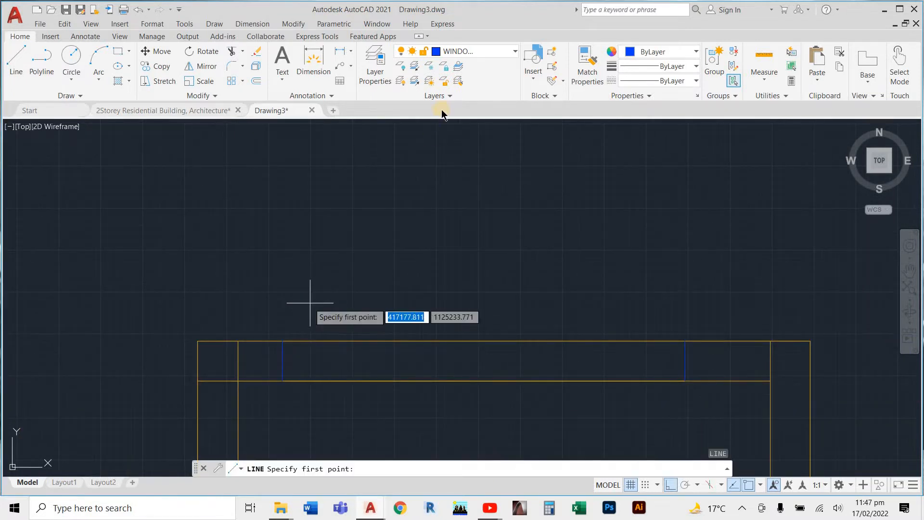
{"action": "left_click", "coordinate": [459, 50]}
{"action": "left_click", "coordinate": [456, 152]}
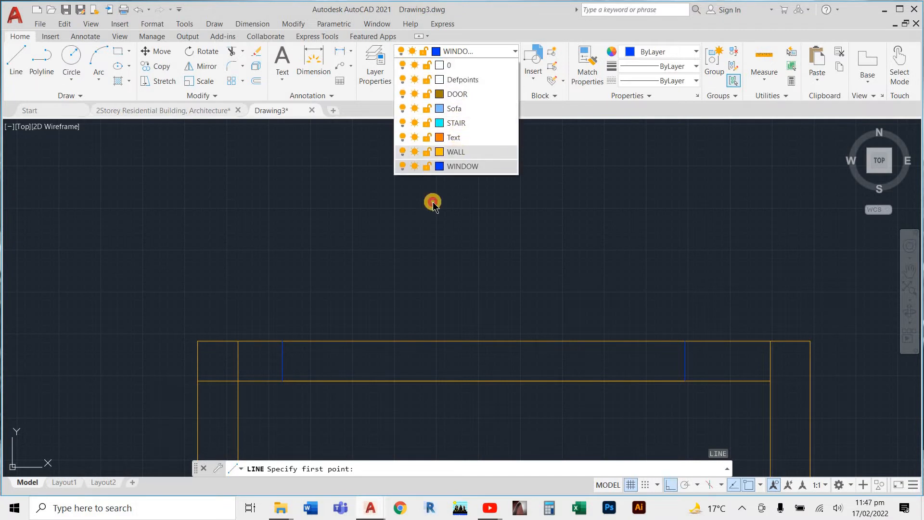
{"action": "left_click", "coordinate": [283, 341]}
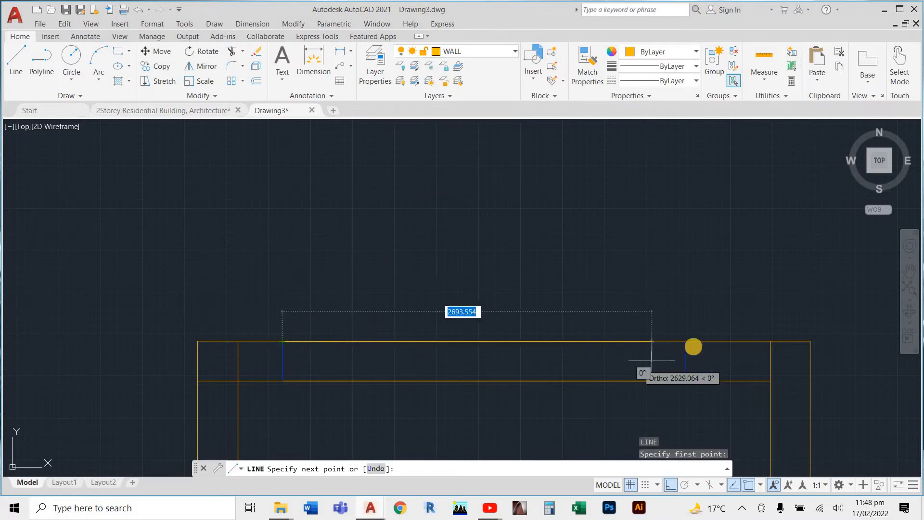
{"action": "left_click", "coordinate": [685, 342]}
{"action": "key", "text": "Escape"}
{"action": "key", "text": "Escape"}
{"action": "key", "text": "Escape"}
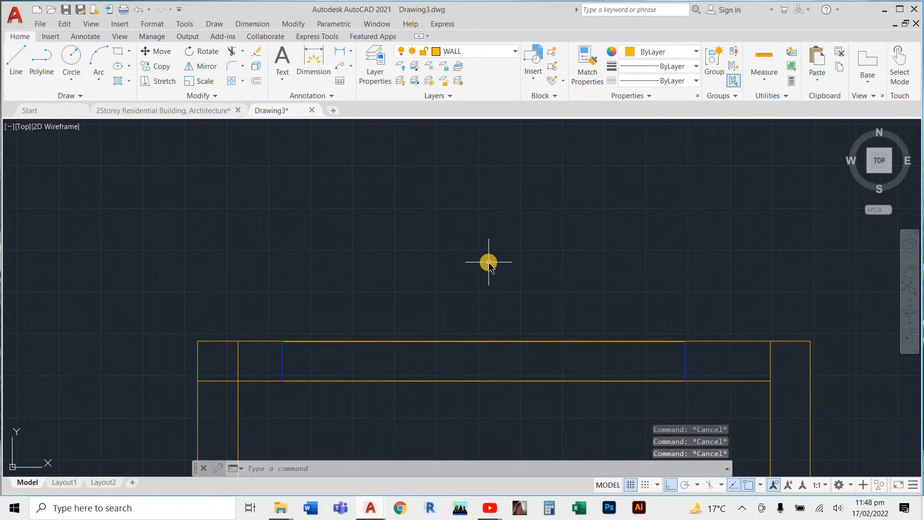
- Delete the horizontal WALL line just below the outer face of the top wall
{"action": "type", "text": "o"}
{"action": "key", "text": "Return"}
{"action": "scroll", "coordinate": [269, 336], "scroll_direction": "up", "scroll_amount": 5}
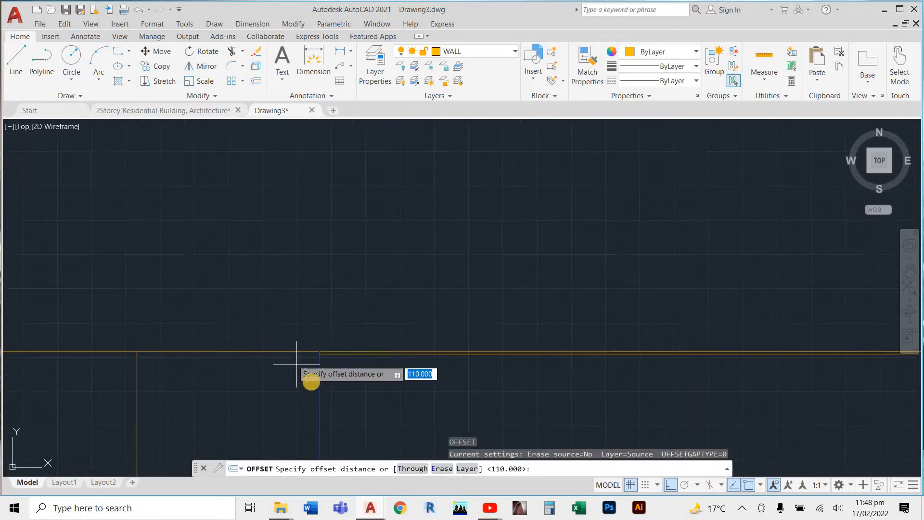
{"action": "key", "text": "Escape"}
{"action": "scroll", "coordinate": [363, 305], "scroll_direction": "up", "scroll_amount": 6}
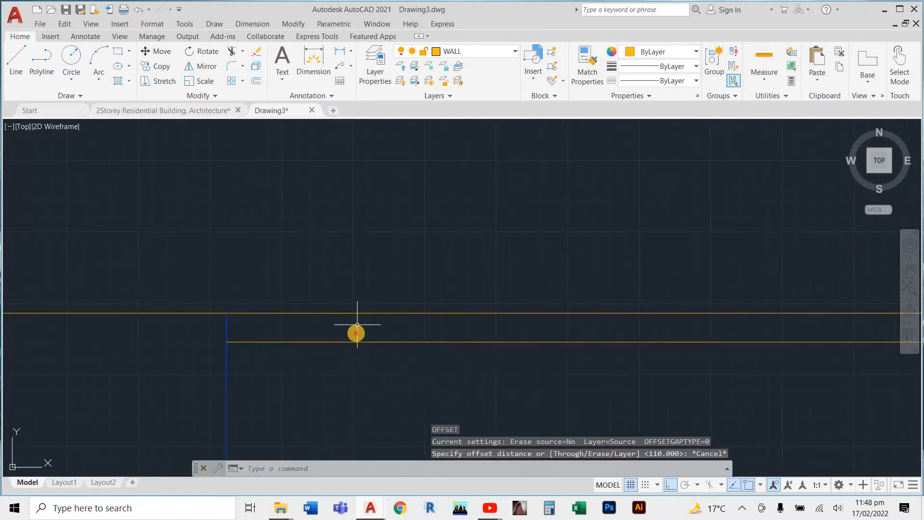
{"action": "left_click", "coordinate": [356, 330]}
{"action": "left_click", "coordinate": [326, 373]}
{"action": "key", "text": "Delete"}
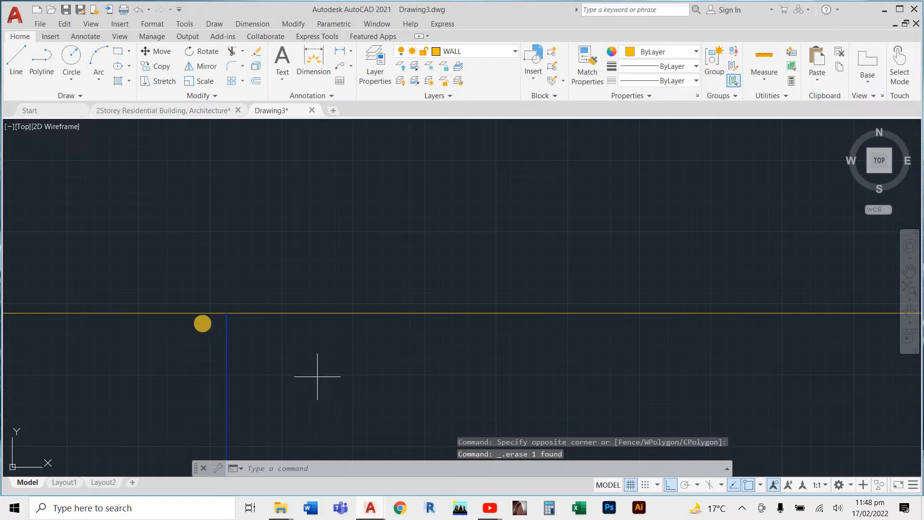
- Draw a line along the outer wall face from the left jamb's upper end to the right jamb's upper end
{"action": "key", "text": "l"}
{"action": "key", "text": "Return"}
{"action": "left_click", "coordinate": [226, 313]}
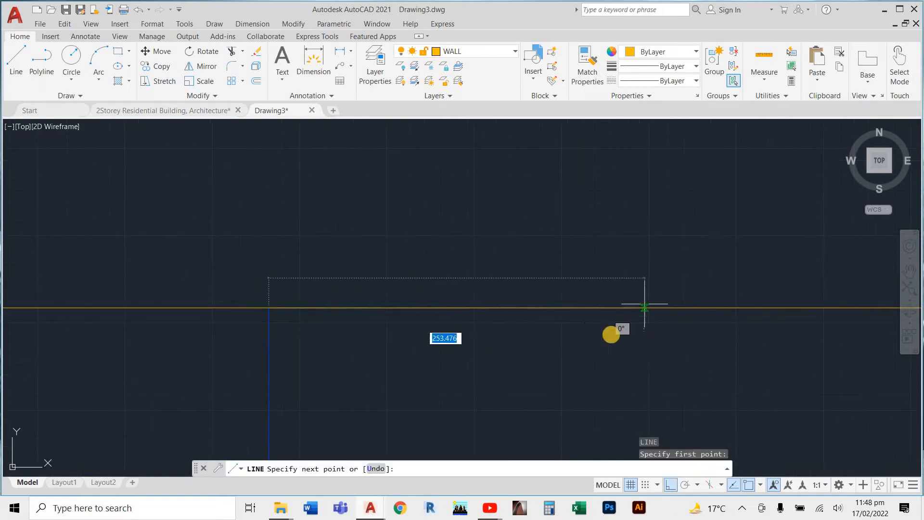
{"action": "scroll", "coordinate": [601, 337], "scroll_direction": "down", "scroll_amount": 5}
{"action": "scroll", "coordinate": [508, 370], "scroll_direction": "down", "scroll_amount": 6}
{"action": "scroll", "coordinate": [620, 355], "scroll_direction": "up", "scroll_amount": 6}
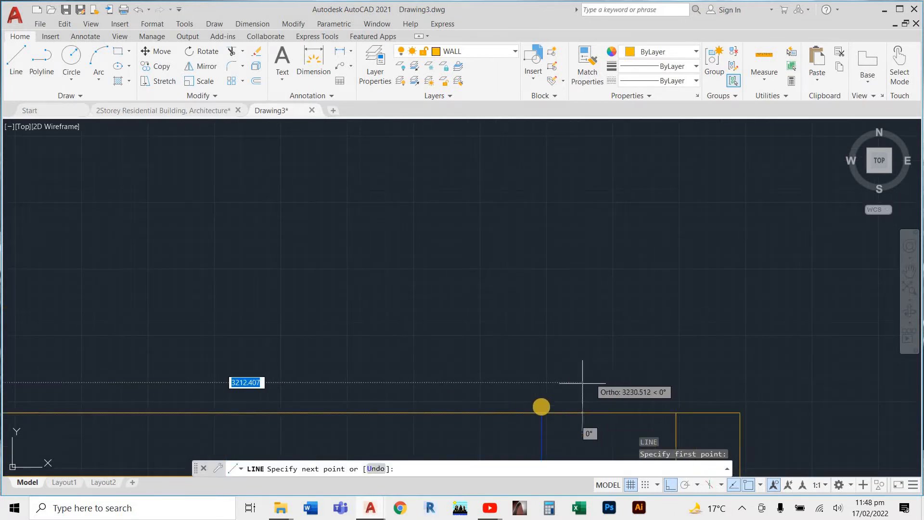
{"action": "scroll", "coordinate": [541, 408], "scroll_direction": "up", "scroll_amount": 4}
{"action": "left_click", "coordinate": [575, 369]}
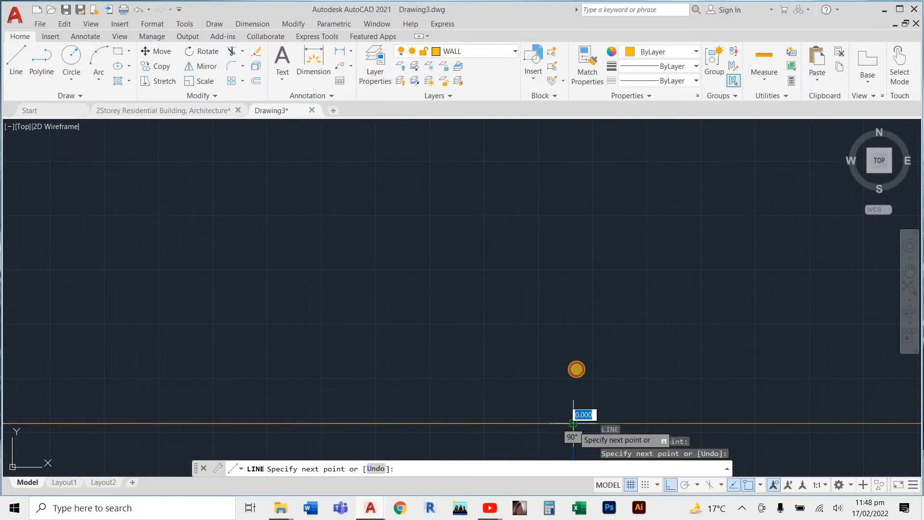
{"action": "key", "text": "Escape"}
{"action": "scroll", "coordinate": [609, 366], "scroll_direction": "down", "scroll_amount": 2}
{"action": "scroll", "coordinate": [453, 405], "scroll_direction": "down", "scroll_amount": 3}
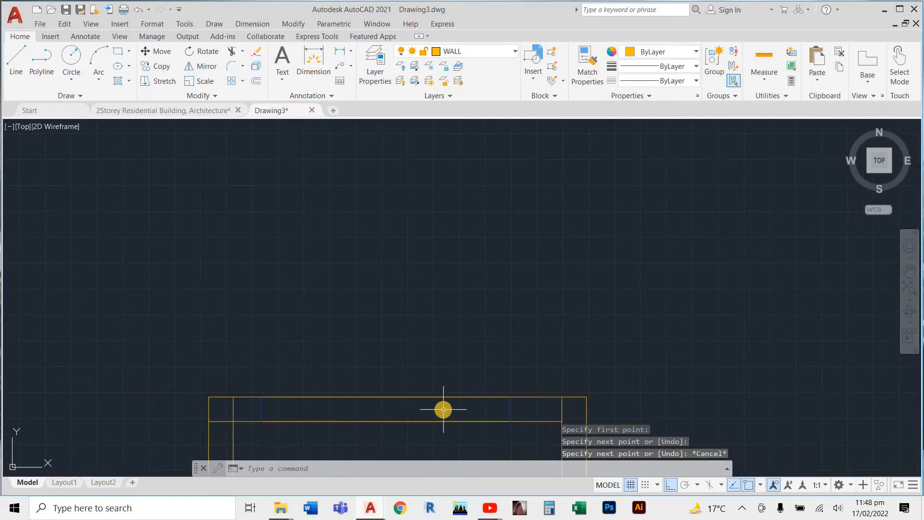
- Make WINDOW the current layer and offset the line between the jambs' upper ends 110 mm downward into the wall
{"action": "key", "text": "Return"}
{"action": "key", "text": "Return"}
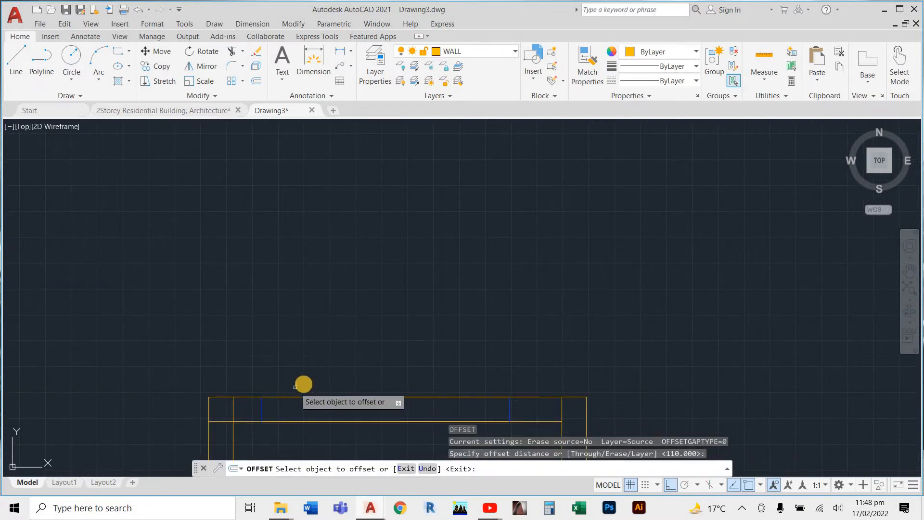
{"action": "left_click", "coordinate": [452, 51]}
{"action": "left_click", "coordinate": [455, 166]}
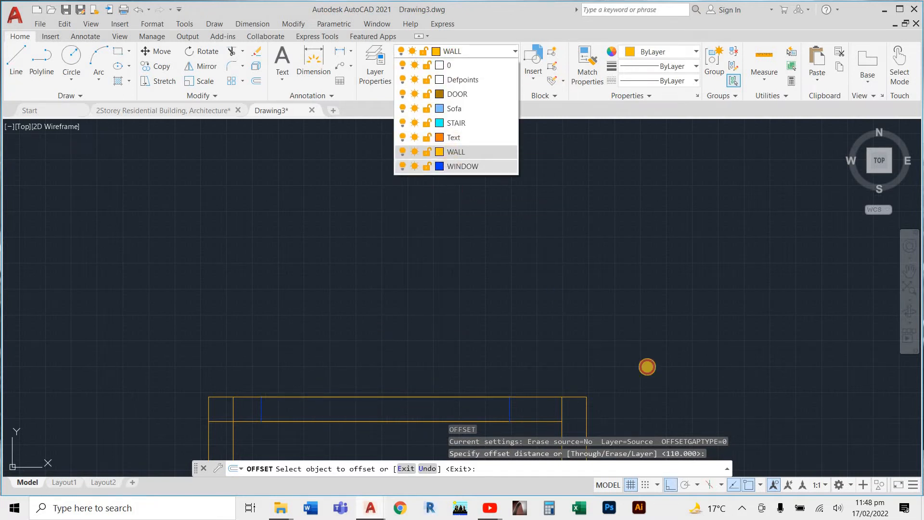
{"action": "left_click", "coordinate": [740, 513]}
{"action": "left_click", "coordinate": [740, 513]}
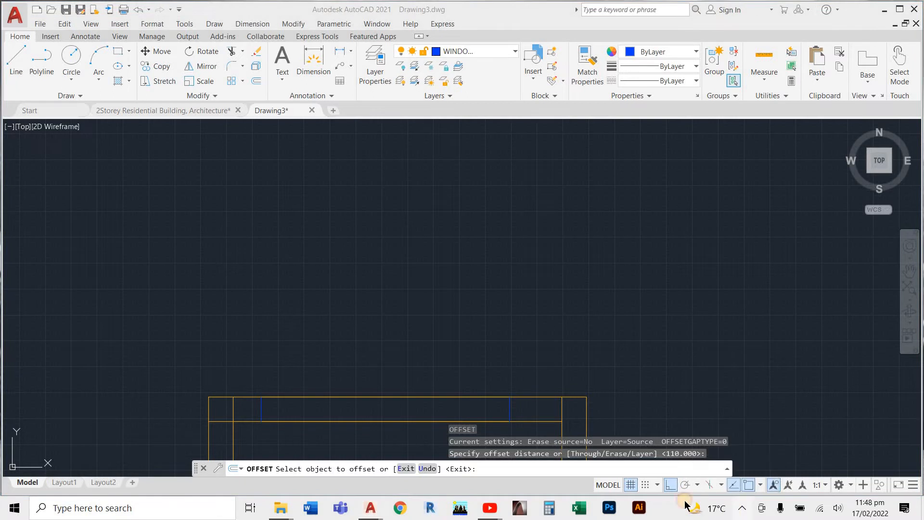
{"action": "left_click", "coordinate": [347, 399]}
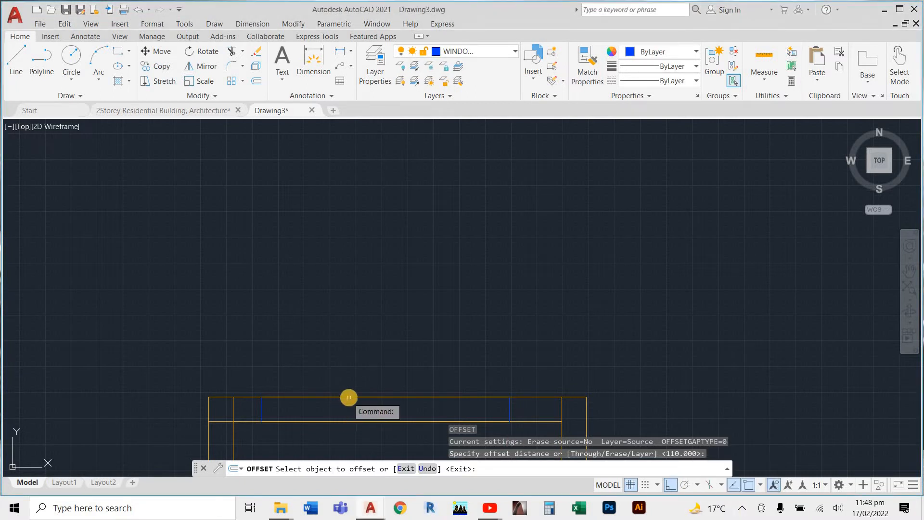
{"action": "left_click", "coordinate": [349, 398]}
{"action": "left_click", "coordinate": [351, 410]}
{"action": "scroll", "coordinate": [387, 358], "scroll_direction": "down", "scroll_amount": 4}
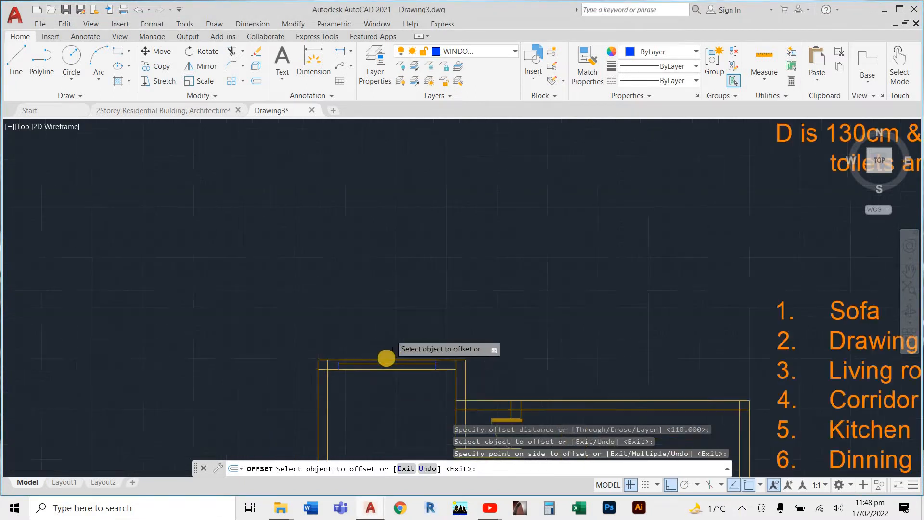
{"action": "scroll", "coordinate": [337, 356], "scroll_direction": "up", "scroll_amount": 3}
{"action": "key", "text": "Escape"}
{"action": "key", "text": "Escape"}
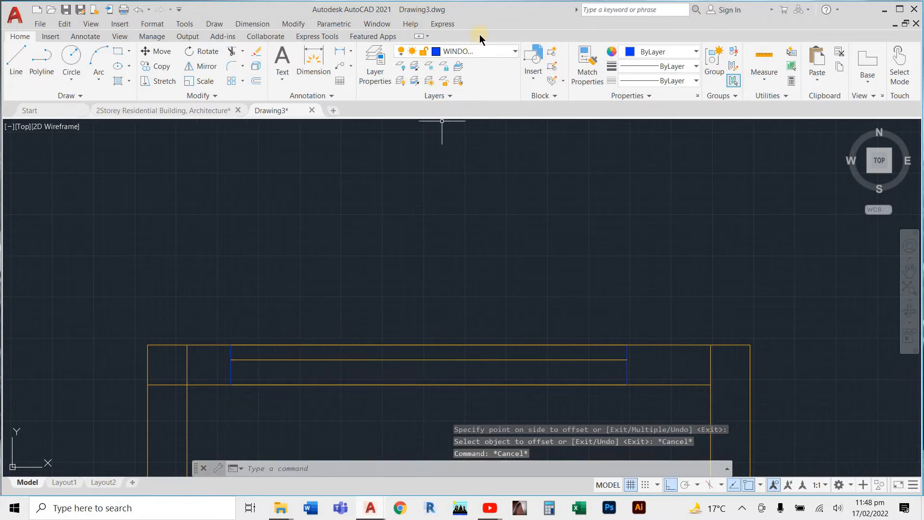
- Match the left window jamb's properties onto the offset horizontal line between the jambs
{"action": "left_click", "coordinate": [472, 51]}
{"action": "left_click", "coordinate": [457, 170]}
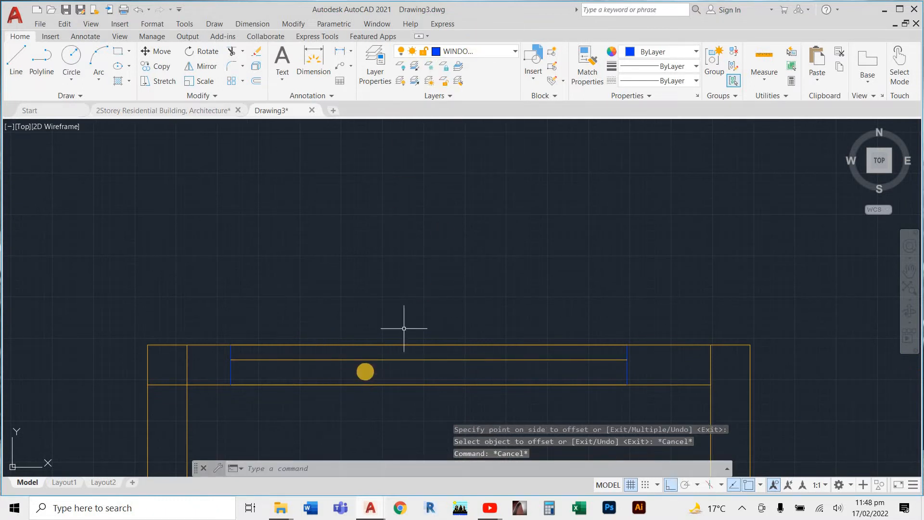
{"action": "key", "text": "Escape"}
{"action": "key", "text": "Escape"}
{"action": "type", "text": "m"}
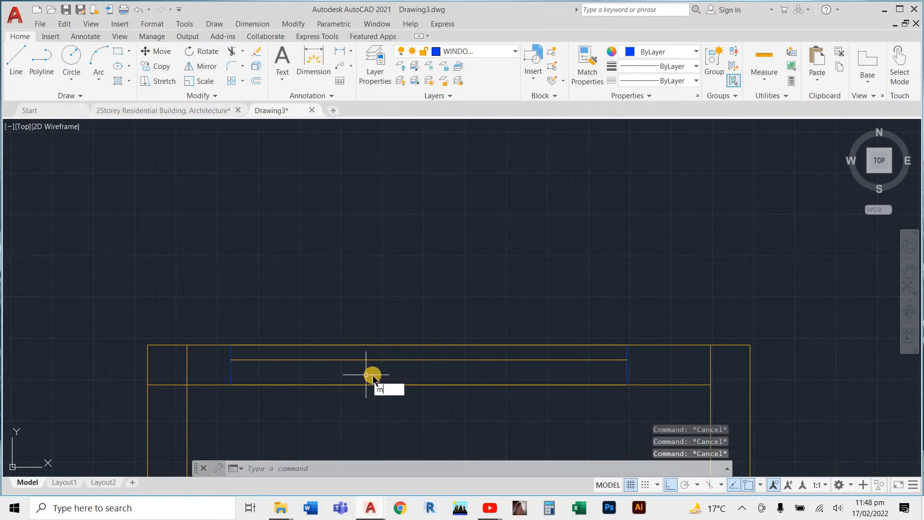
{"action": "type", "text": "a"}
{"action": "key", "text": "Return"}
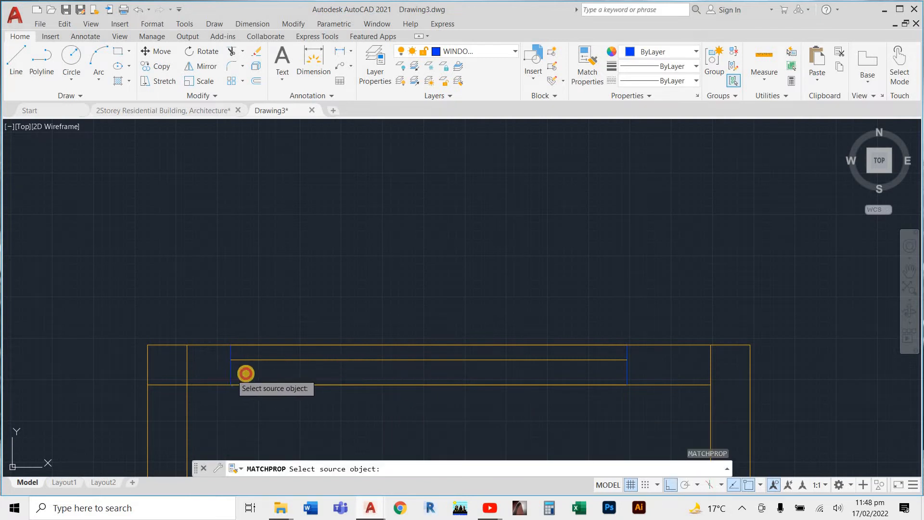
{"action": "left_click", "coordinate": [245, 373]}
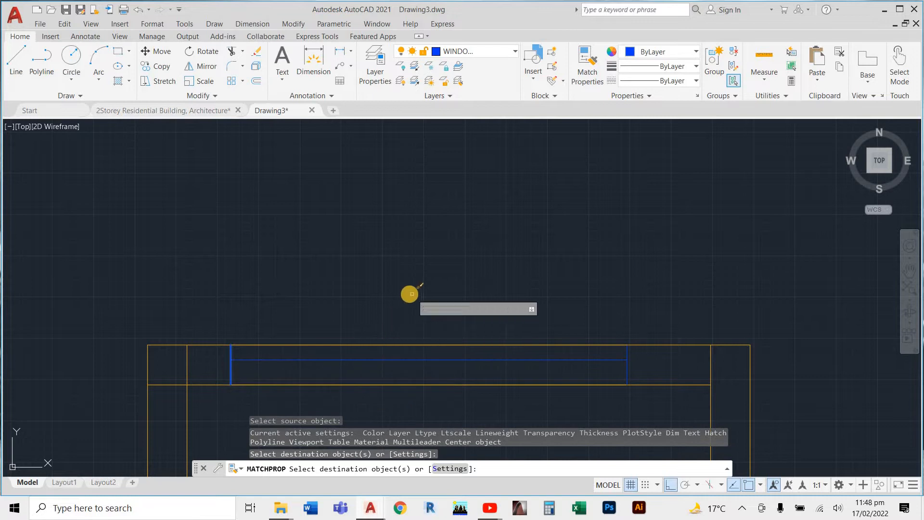
{"action": "key", "text": "Escape"}
{"action": "key", "text": "Escape"}
- Offset the horizontal window line 80 mm downward inside the top wall
{"action": "type", "text": "o"}
{"action": "key", "text": "Return"}
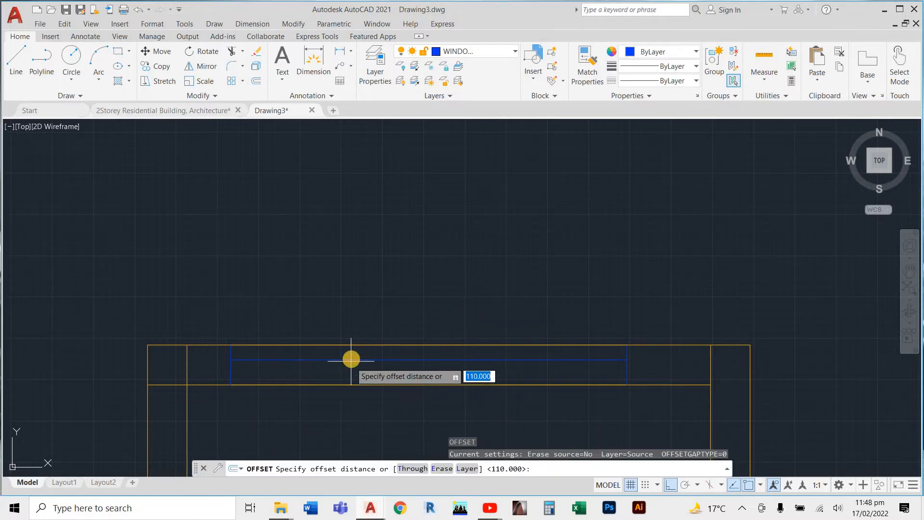
{"action": "scroll", "coordinate": [346, 366], "scroll_direction": "down", "scroll_amount": 2}
{"action": "scroll", "coordinate": [339, 364], "scroll_direction": "up", "scroll_amount": 5}
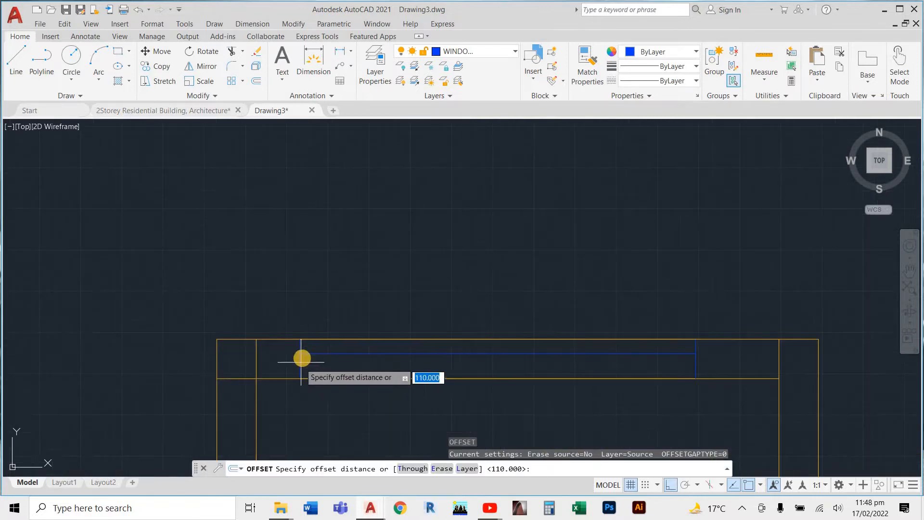
{"action": "scroll", "coordinate": [322, 354], "scroll_direction": "up", "scroll_amount": 4}
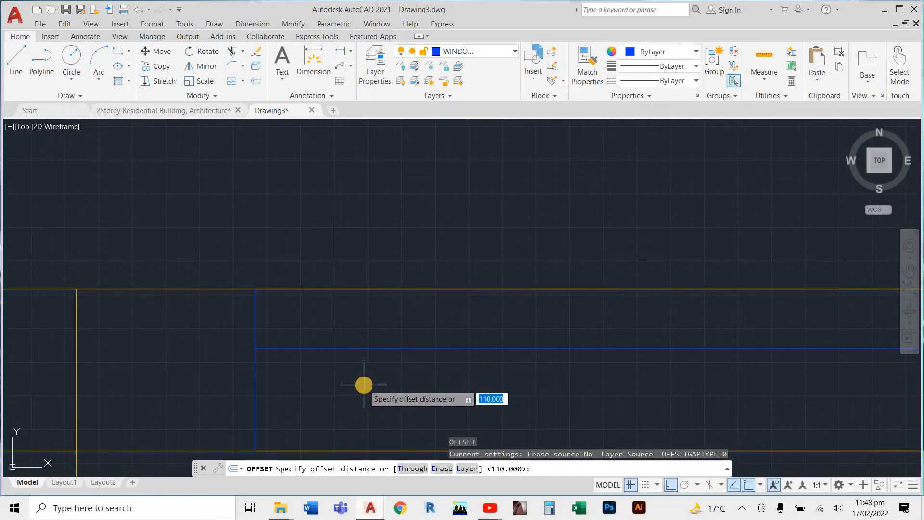
{"action": "key", "text": "Return"}
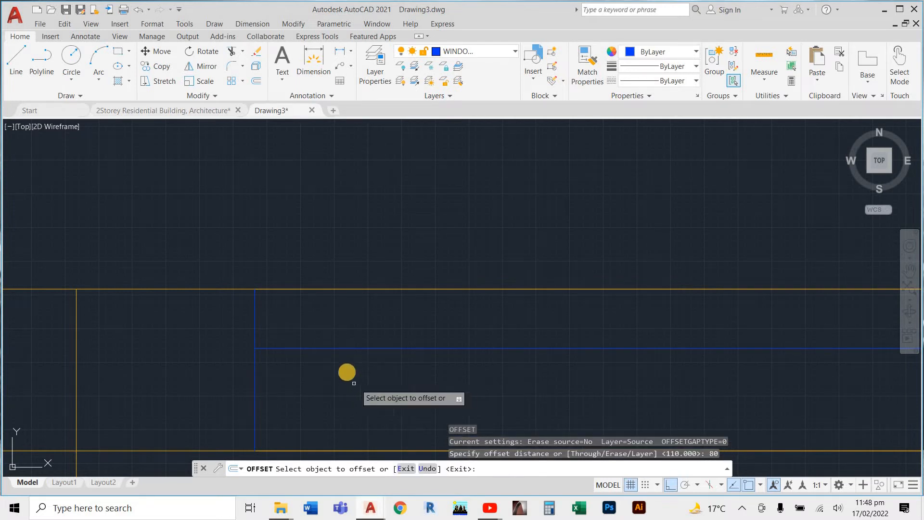
{"action": "left_click", "coordinate": [351, 347]}
{"action": "left_click", "coordinate": [352, 376]}
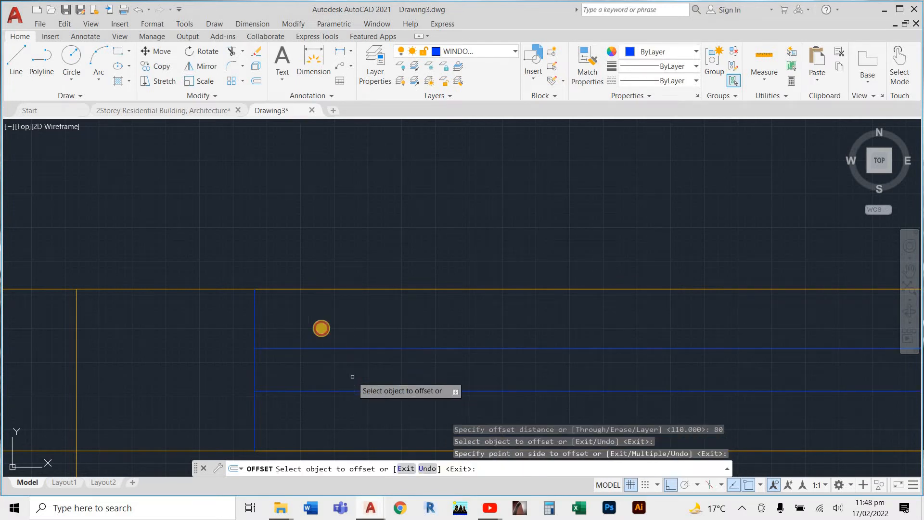
{"action": "scroll", "coordinate": [351, 361], "scroll_direction": "down", "scroll_amount": 5}
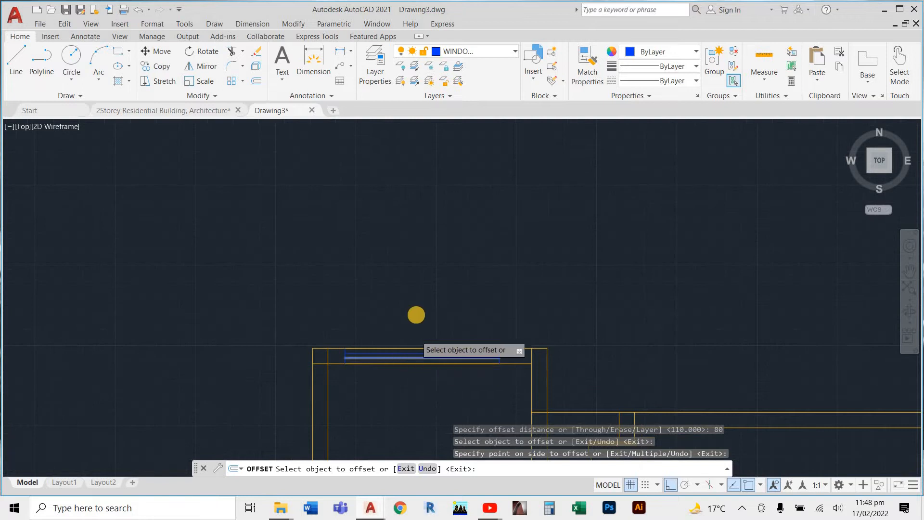
{"action": "scroll", "coordinate": [409, 316], "scroll_direction": "down", "scroll_amount": 4}
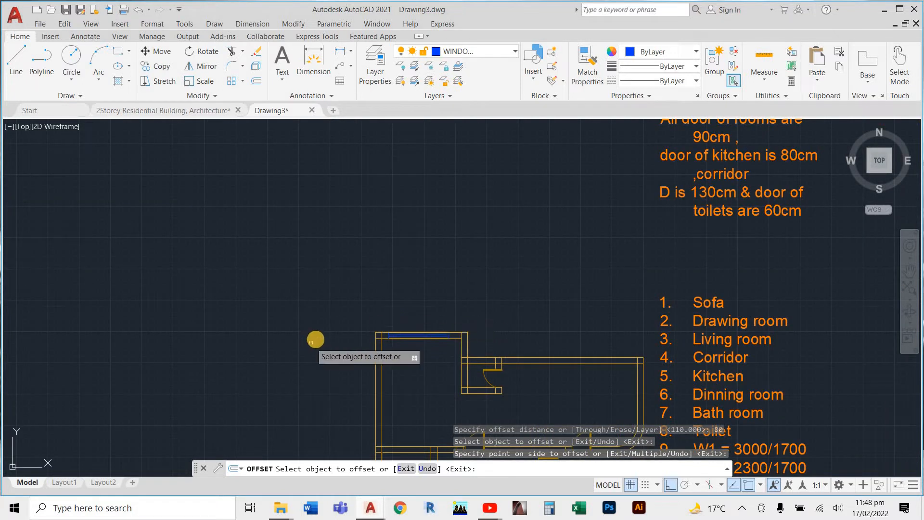
- Draw a vertical line across the adjacent room's upper wall, from the inner face's midpoint to the outer face
{"action": "scroll", "coordinate": [321, 336], "scroll_direction": "down", "scroll_amount": 3}
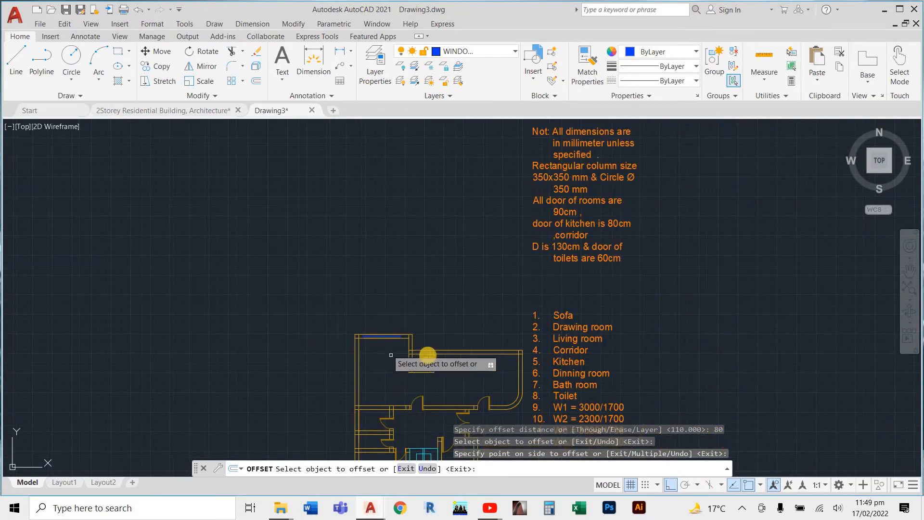
{"action": "scroll", "coordinate": [460, 362], "scroll_direction": "up", "scroll_amount": 2}
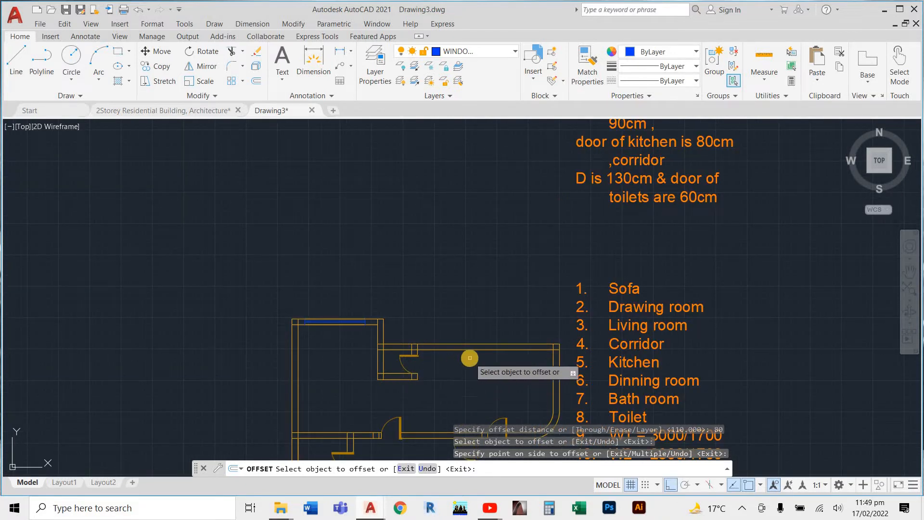
{"action": "scroll", "coordinate": [470, 357], "scroll_direction": "up", "scroll_amount": 2}
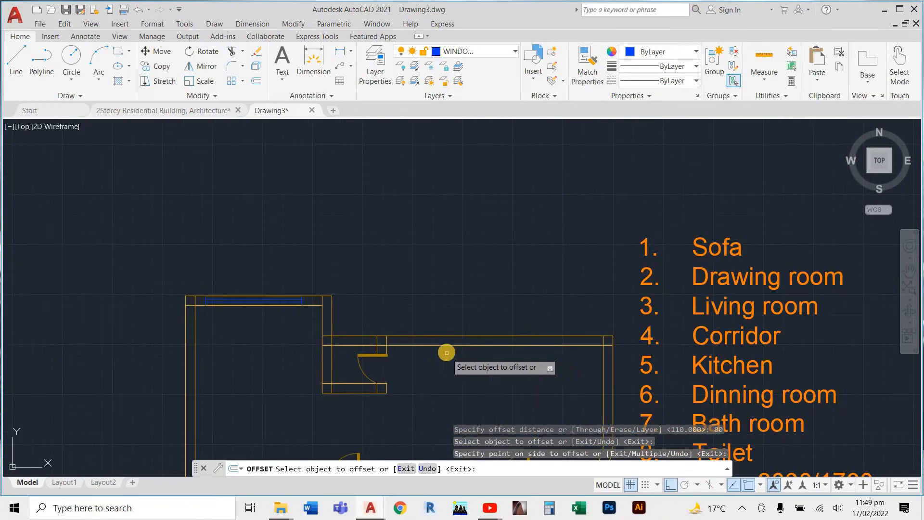
{"action": "scroll", "coordinate": [429, 351], "scroll_direction": "up", "scroll_amount": 2}
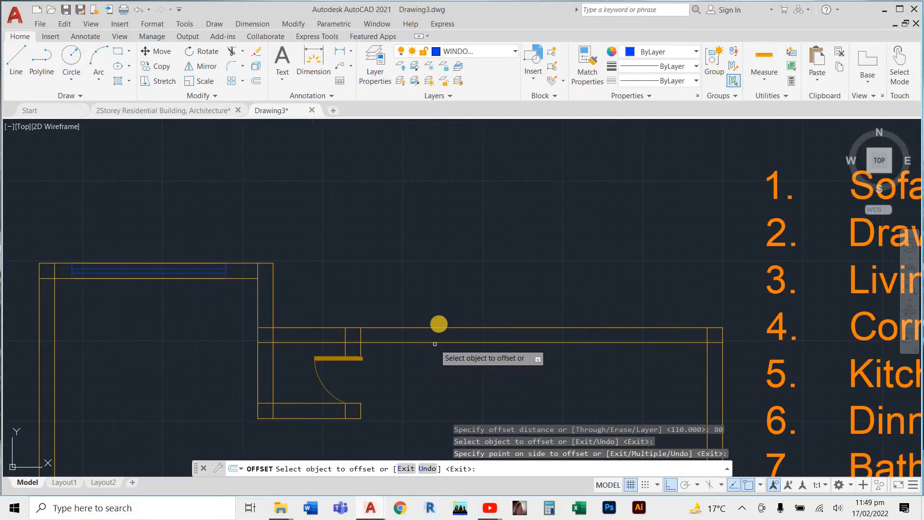
{"action": "key", "text": "Escape"}
{"action": "key", "text": "Escape"}
{"action": "key", "text": "Escape"}
{"action": "type", "text": "l"}
{"action": "key", "text": "Return"}
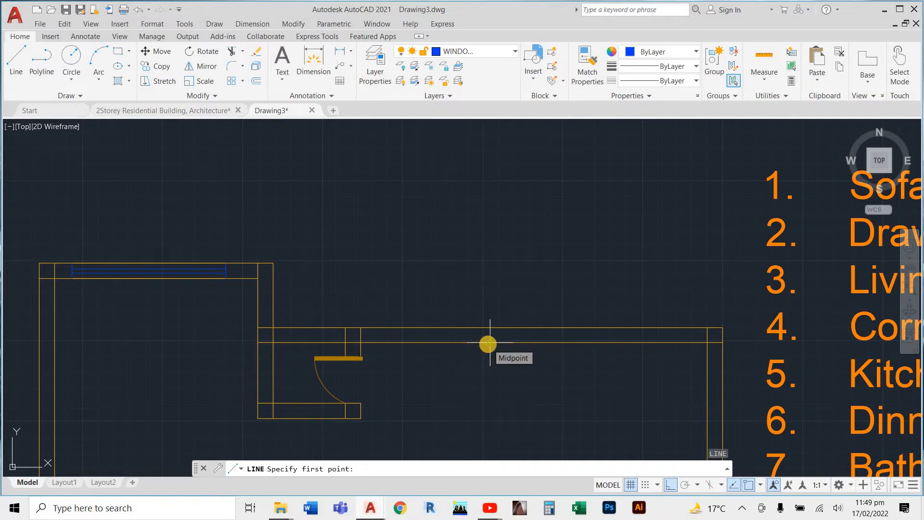
{"action": "left_click", "coordinate": [488, 344]}
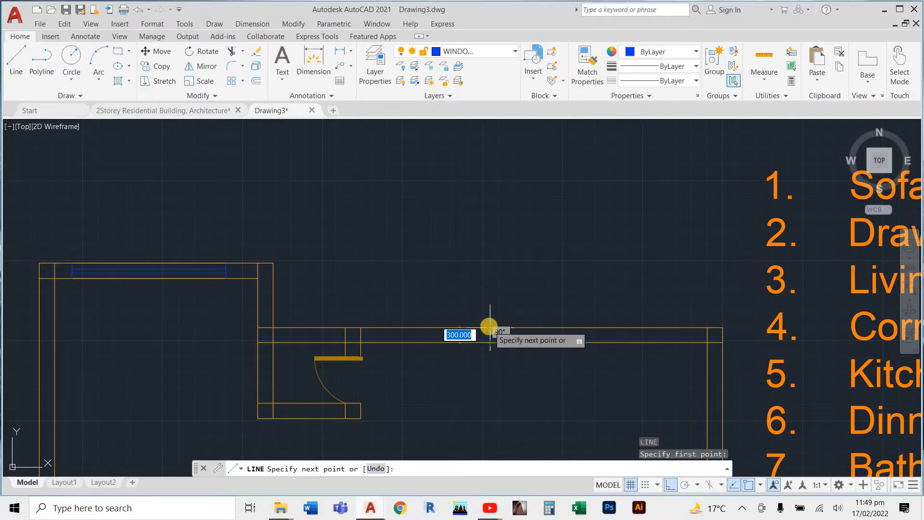
{"action": "left_click", "coordinate": [486, 335]}
{"action": "key", "text": "Escape"}
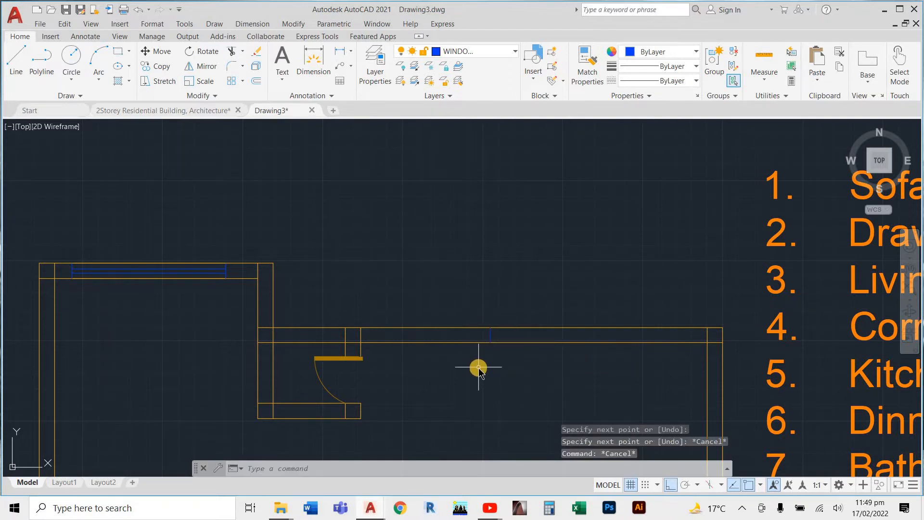
- Make WALL the current layer and draw a 1500 mm line leftward along the inner face from the center line's lower end
{"action": "key", "text": "space"}
{"action": "scroll", "coordinate": [478, 359], "scroll_direction": "up", "scroll_amount": 4}
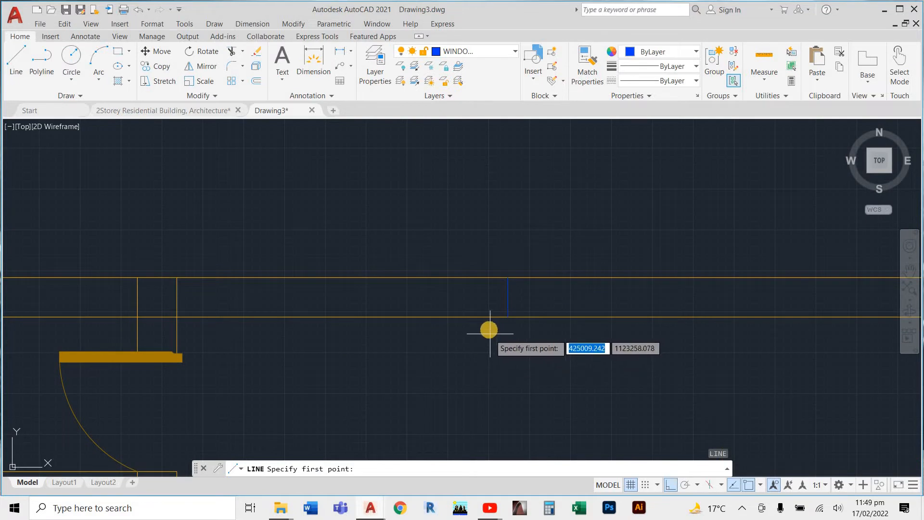
{"action": "left_click", "coordinate": [489, 50]}
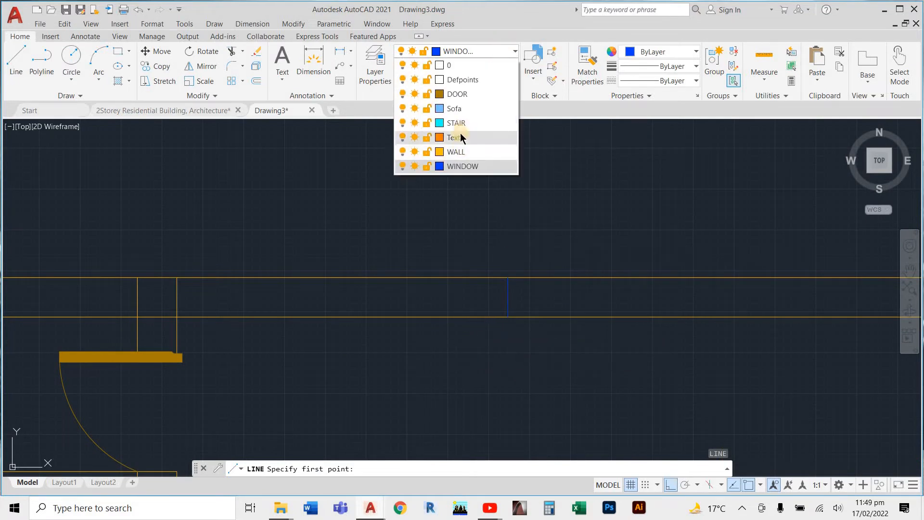
{"action": "left_click", "coordinate": [460, 147]}
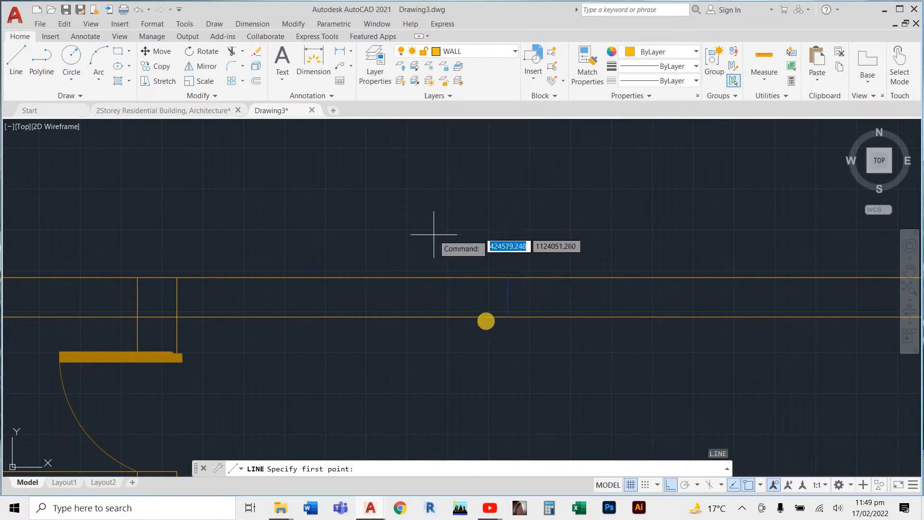
{"action": "left_click", "coordinate": [508, 316]}
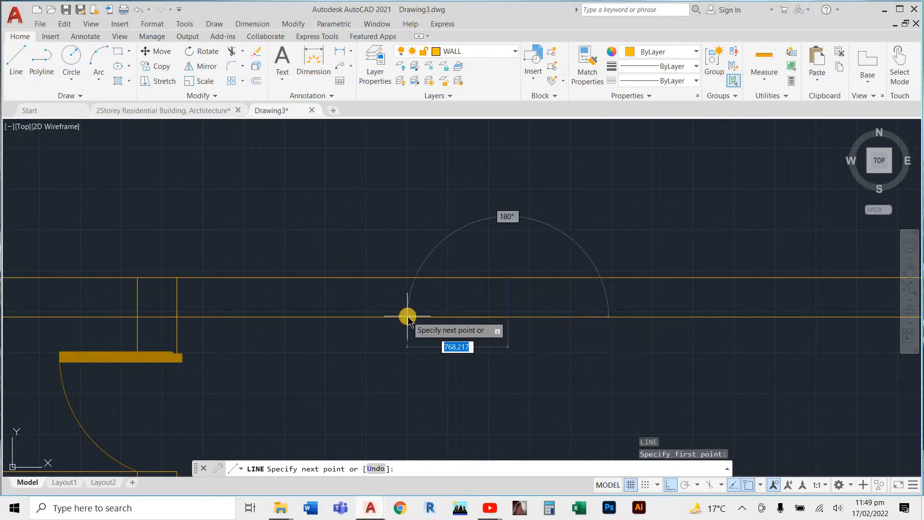
{"action": "type", "text": "1500"}
{"action": "key", "text": "Return"}
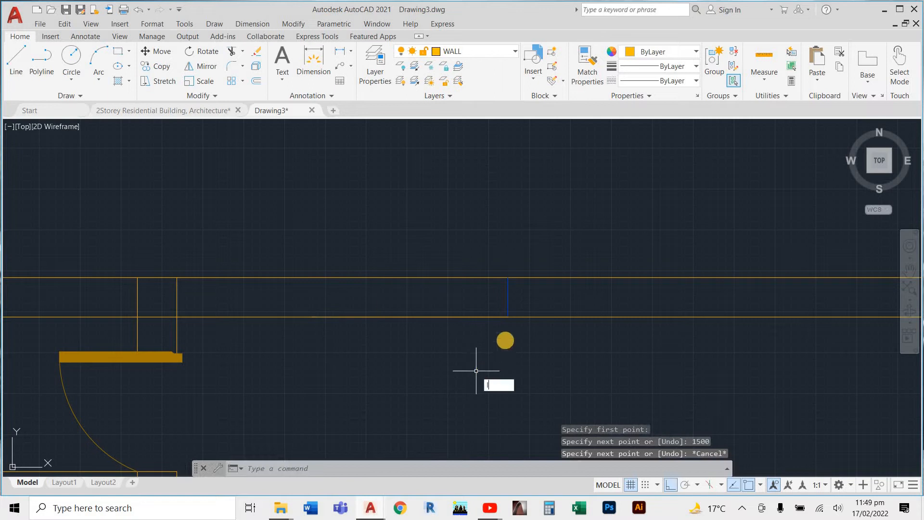
- Draw a 1500 mm line rightward along the inner wall face from the center line's lower end
{"action": "key", "text": "space"}
{"action": "left_click", "coordinate": [508, 317]}
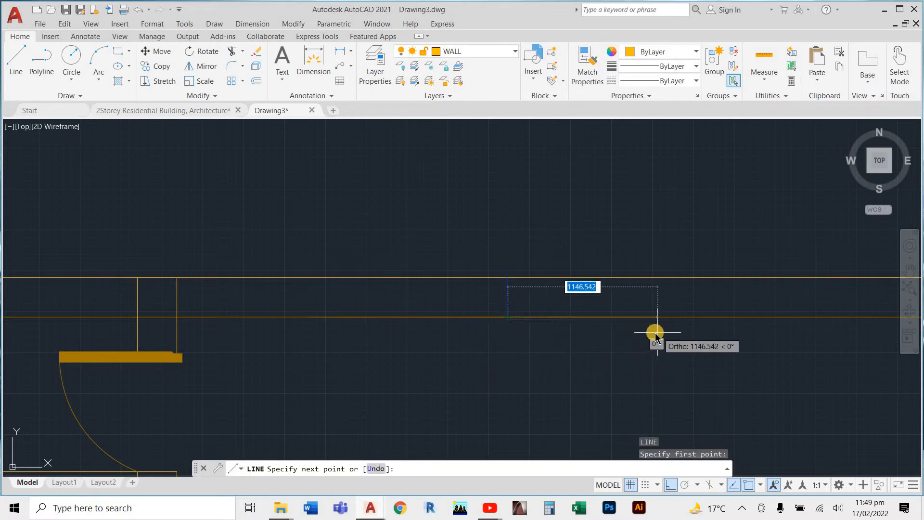
{"action": "type", "text": "1500"}
{"action": "key", "text": "Return"}
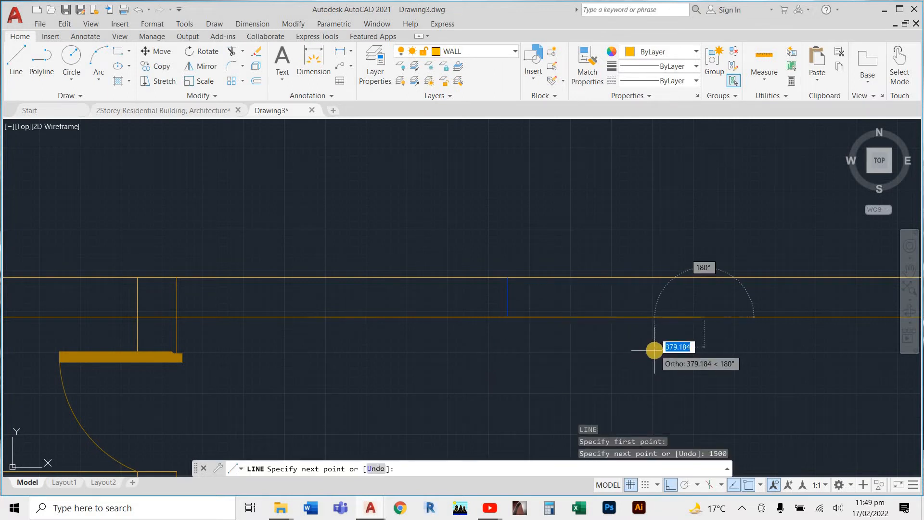
{"action": "key", "text": "Escape"}
- Make WINDOW the current layer and draw the right jamb across the wall at the right 1500 mm line's end
{"action": "left_click", "coordinate": [481, 51]}
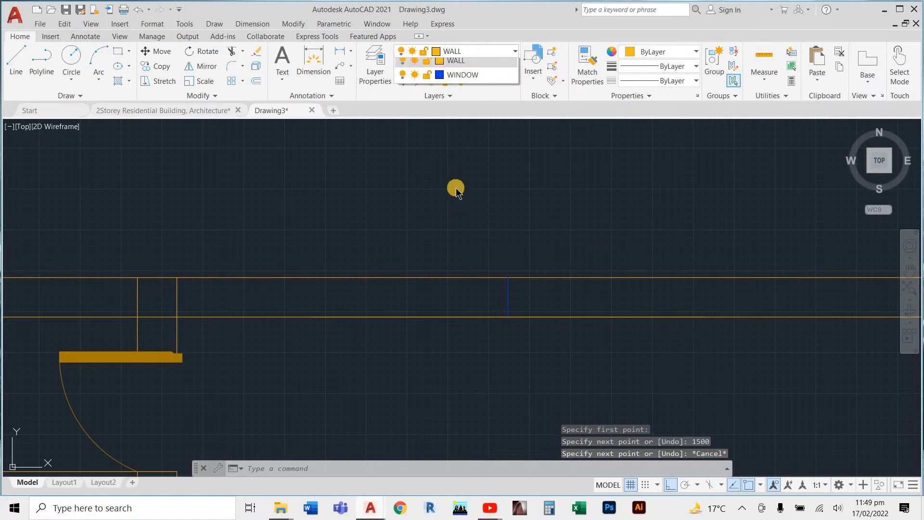
{"action": "left_click", "coordinate": [457, 167]}
{"action": "type", "text": "l"}
{"action": "key", "text": "Return"}
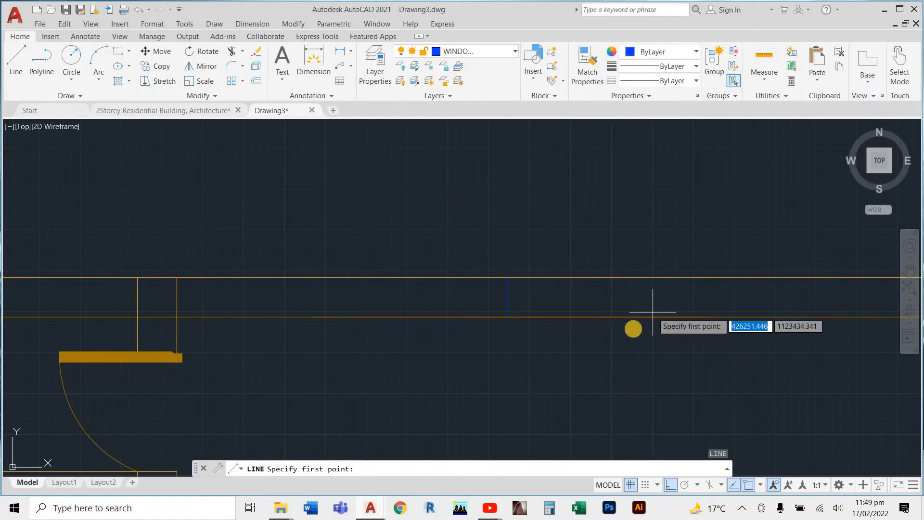
{"action": "scroll", "coordinate": [718, 323], "scroll_direction": "up", "scroll_amount": 3}
{"action": "left_click", "coordinate": [679, 307]}
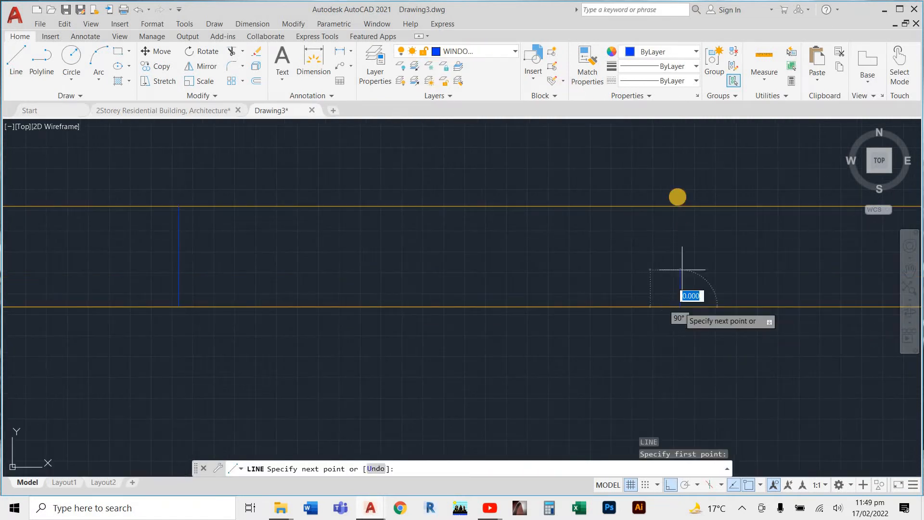
{"action": "left_click", "coordinate": [679, 207]}
{"action": "key", "text": "Escape"}
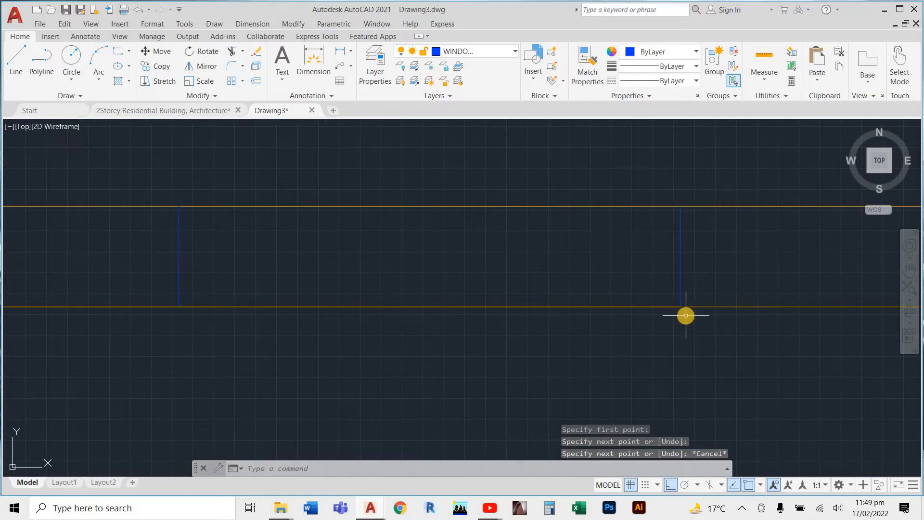
- Draw the left window jamb across the wall from the left 1500 mm line's end to the outer face
{"action": "key", "text": "Return"}
{"action": "scroll", "coordinate": [704, 329], "scroll_direction": "down", "scroll_amount": 4}
{"action": "scroll", "coordinate": [293, 320], "scroll_direction": "up", "scroll_amount": 4}
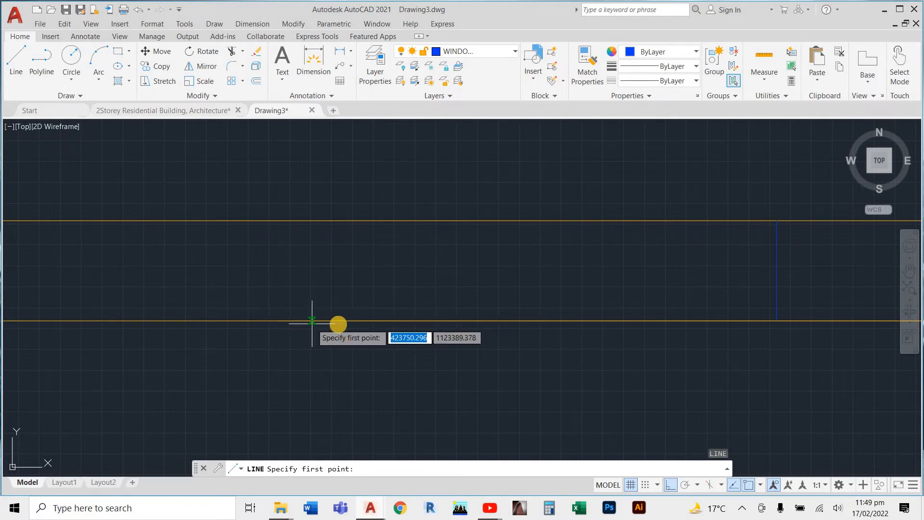
{"action": "left_click", "coordinate": [385, 321]}
{"action": "scroll", "coordinate": [383, 366], "scroll_direction": "down", "scroll_amount": 2}
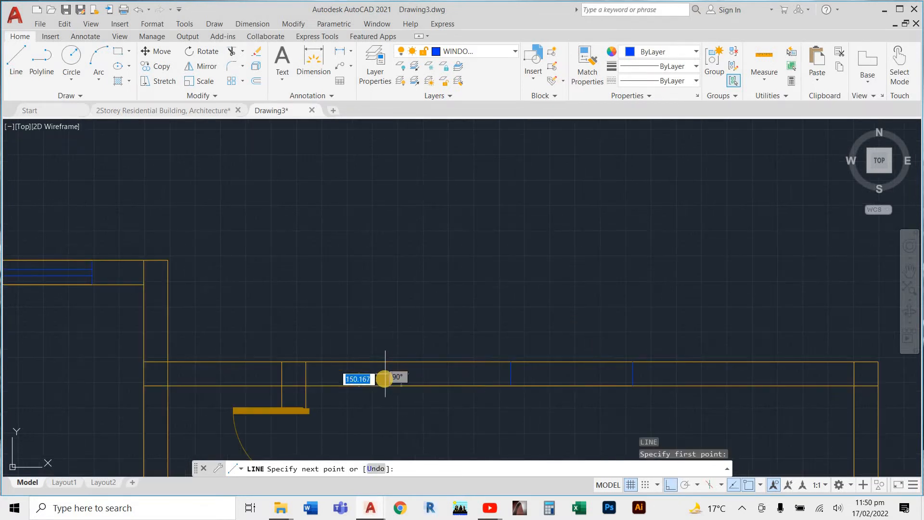
{"action": "scroll", "coordinate": [392, 337], "scroll_direction": "up", "scroll_amount": 2}
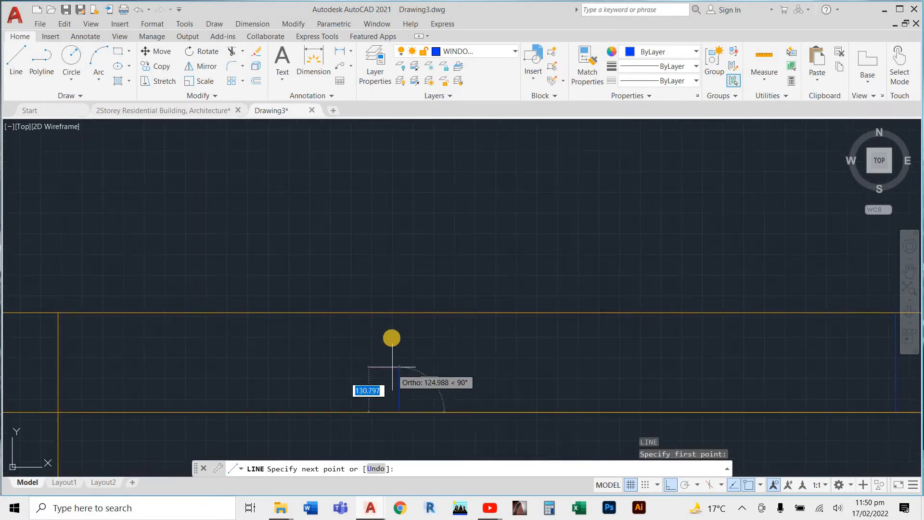
{"action": "left_click", "coordinate": [395, 314]}
{"action": "key", "text": "Escape"}
{"action": "key", "text": "Escape"}
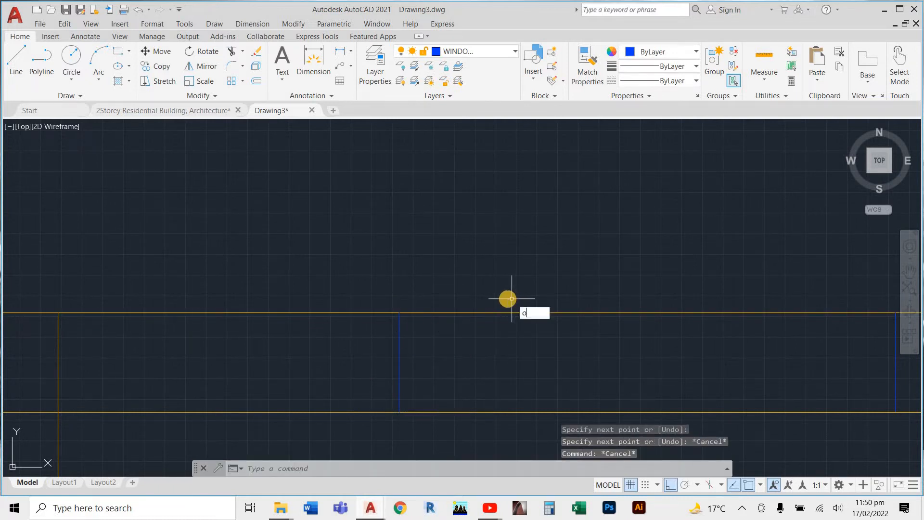
{"action": "key", "text": "Return"}
{"action": "type", "text": "110"}
{"action": "key", "text": "Return"}
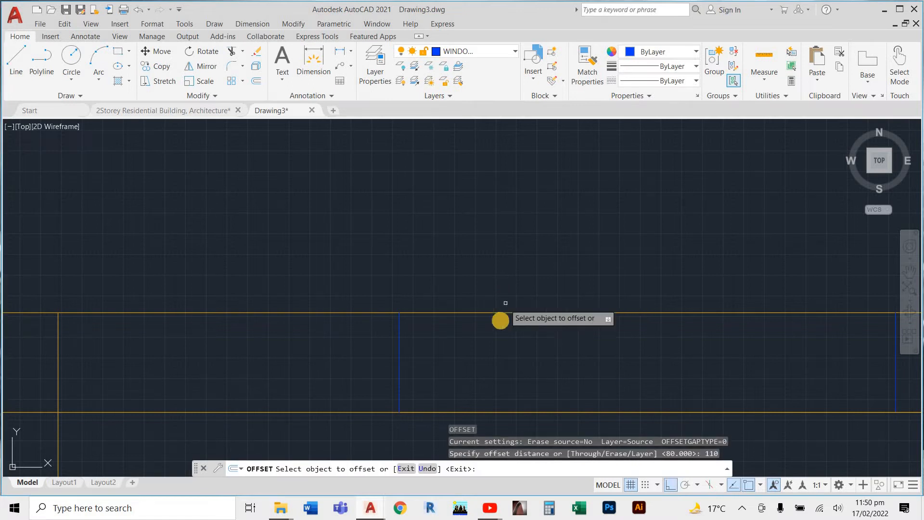
{"action": "left_click", "coordinate": [500, 313]}
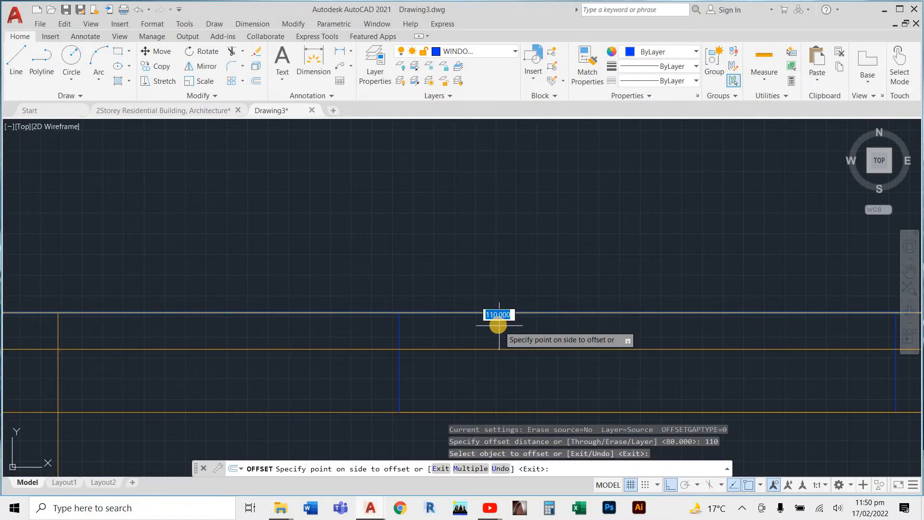
{"action": "key", "text": "Escape"}
{"action": "key", "text": "Escape"}
{"action": "key", "text": "Escape"}
- Make WALL the current layer and draw a line along the outer wall face from the left to the right jamb's upper end
{"action": "key", "text": "Return"}
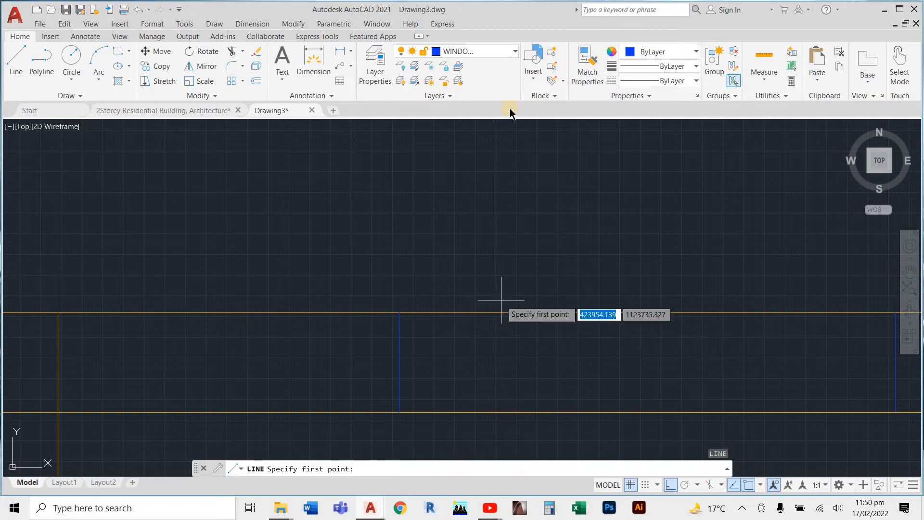
{"action": "left_click", "coordinate": [471, 53]}
{"action": "left_click", "coordinate": [452, 151]}
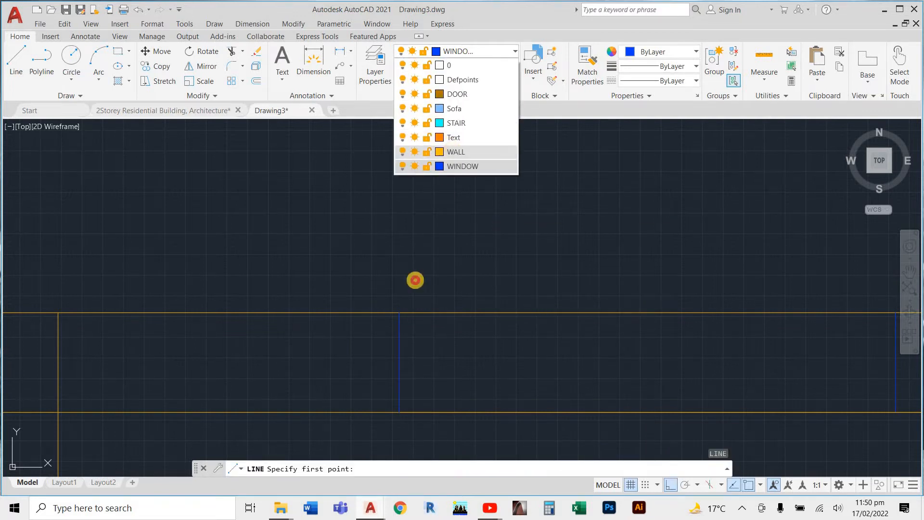
{"action": "left_click", "coordinate": [399, 312]}
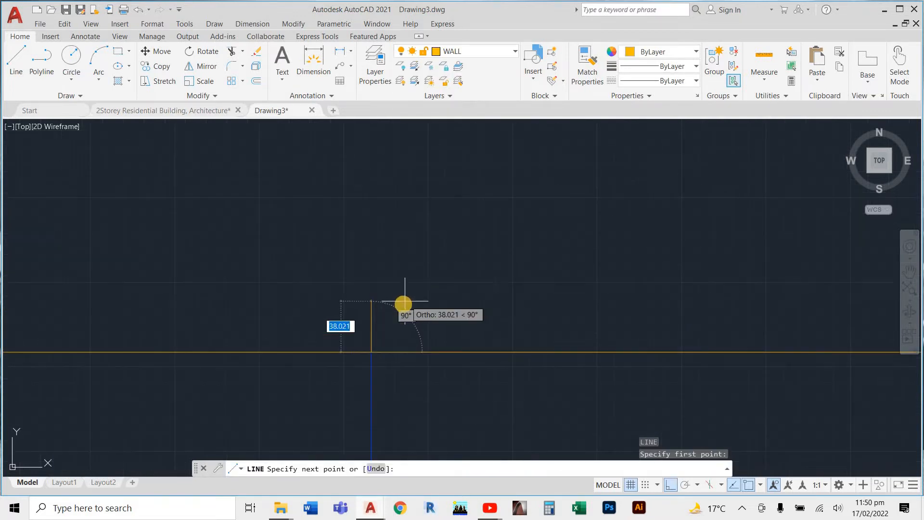
{"action": "scroll", "coordinate": [553, 322], "scroll_direction": "down", "scroll_amount": 8}
{"action": "scroll", "coordinate": [633, 317], "scroll_direction": "up", "scroll_amount": 3}
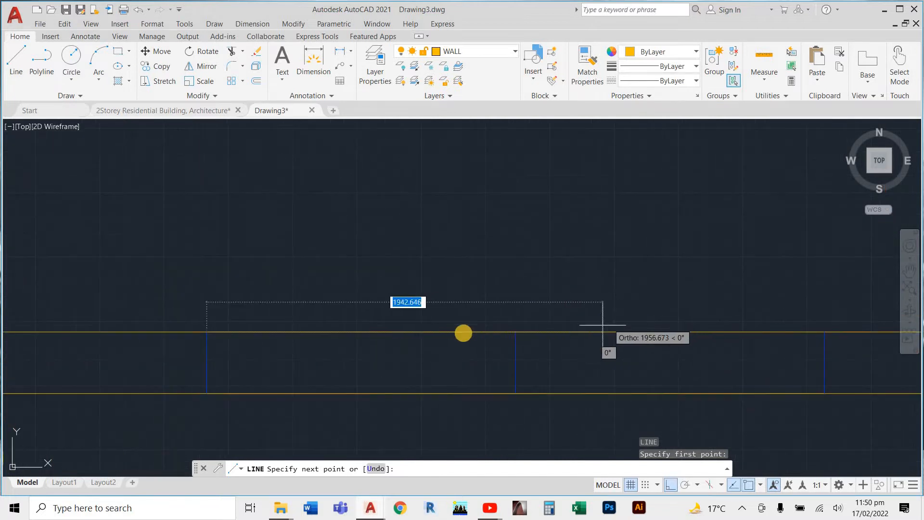
{"action": "scroll", "coordinate": [464, 332], "scroll_direction": "down", "scroll_amount": 1}
{"action": "scroll", "coordinate": [552, 376], "scroll_direction": "down", "scroll_amount": 1}
{"action": "scroll", "coordinate": [633, 360], "scroll_direction": "up", "scroll_amount": 4}
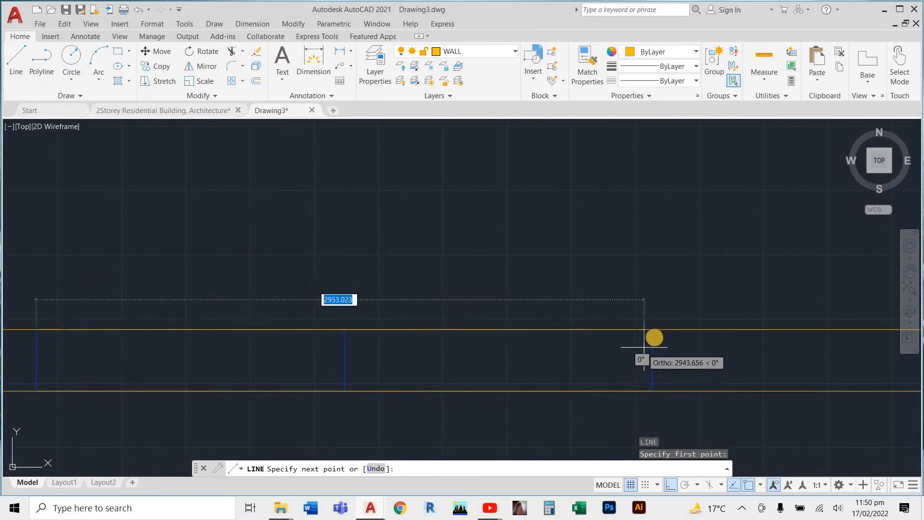
{"action": "key", "text": "Escape"}
- Make WINDOW the current layer and offset the line joining the jambs' upper ends 110 mm downward into the wall
{"action": "scroll", "coordinate": [633, 288], "scroll_direction": "down", "scroll_amount": 4}
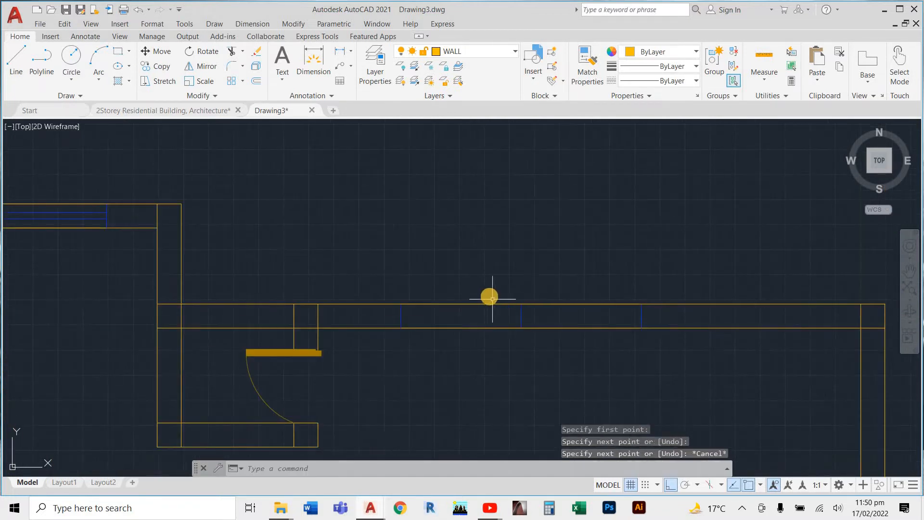
{"action": "type", "text": "o"}
{"action": "key", "text": "Return"}
{"action": "key", "text": "Return"}
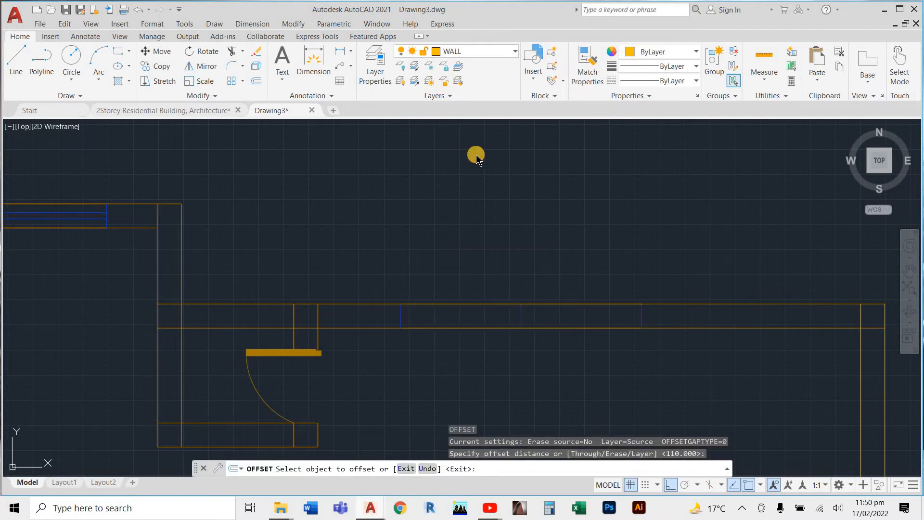
{"action": "left_click", "coordinate": [474, 51]}
{"action": "left_click", "coordinate": [465, 167]}
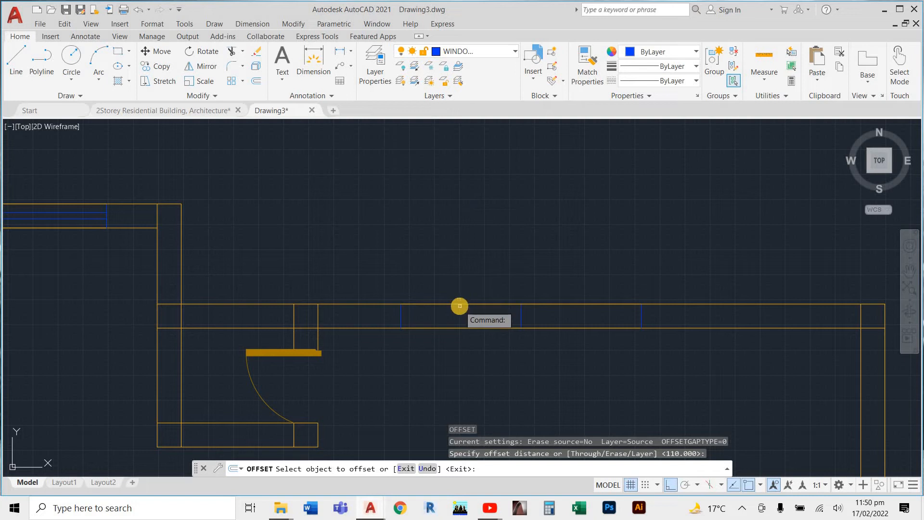
{"action": "left_click", "coordinate": [463, 304]}
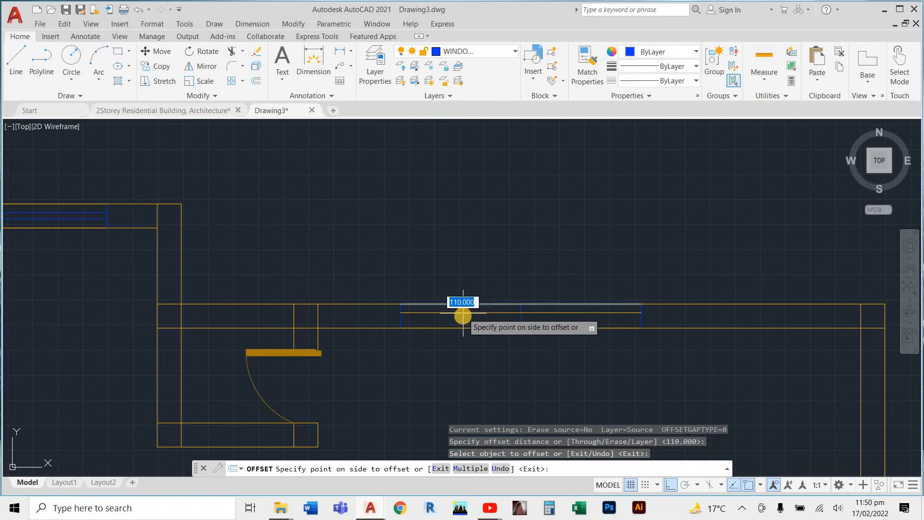
{"action": "left_click", "coordinate": [450, 320]}
{"action": "scroll", "coordinate": [429, 324], "scroll_direction": "up", "scroll_amount": 4}
{"action": "key", "text": "Escape"}
{"action": "key", "text": "Escape"}
{"action": "key", "text": "Escape"}
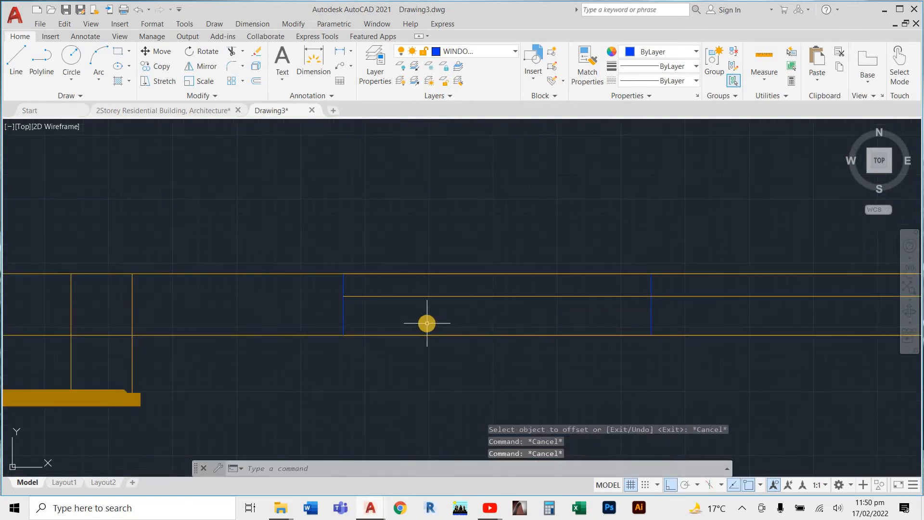
- Offset the line inside the wall 80 mm downward to make the window's second pane line
{"action": "type", "text": "o"}
{"action": "key", "text": "Return"}
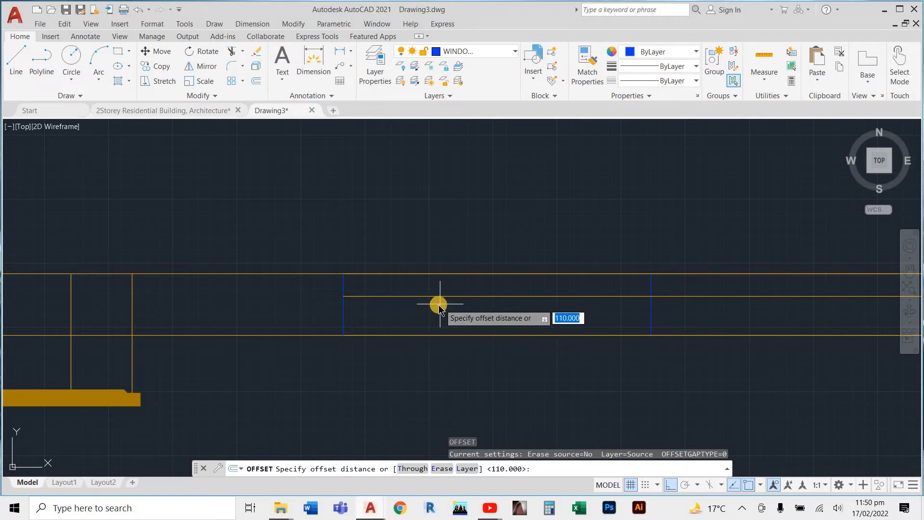
{"action": "type", "text": "80"}
{"action": "key", "text": "Return"}
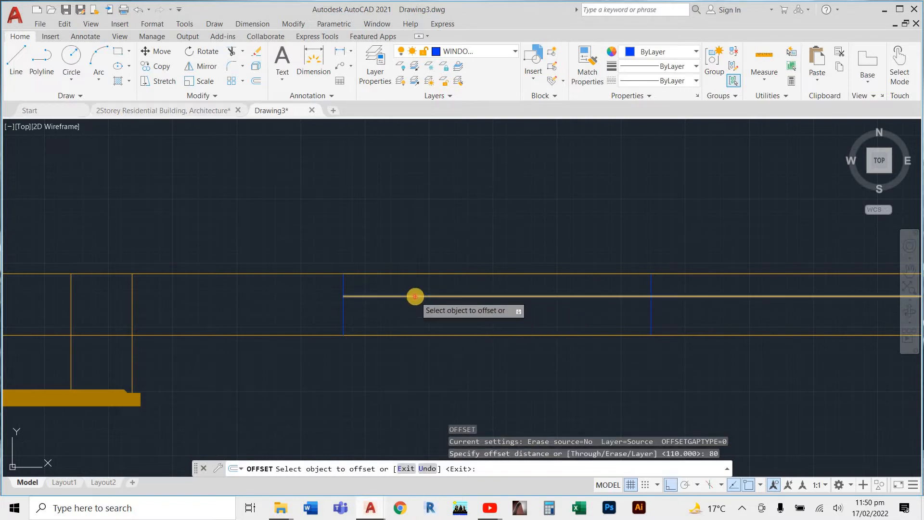
{"action": "left_click", "coordinate": [414, 297]}
{"action": "left_click", "coordinate": [416, 319]}
{"action": "scroll", "coordinate": [364, 275], "scroll_direction": "up", "scroll_amount": 2}
{"action": "key", "text": "Escape"}
{"action": "key", "text": "Escape"}
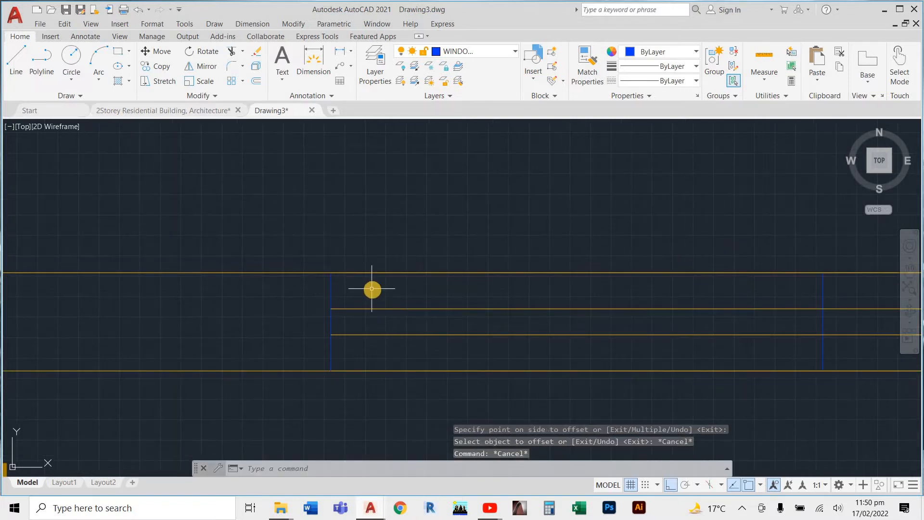
- Match the properties of the left window jamb onto both pane lines
{"action": "type", "text": "ma"}
{"action": "key", "text": "Return"}
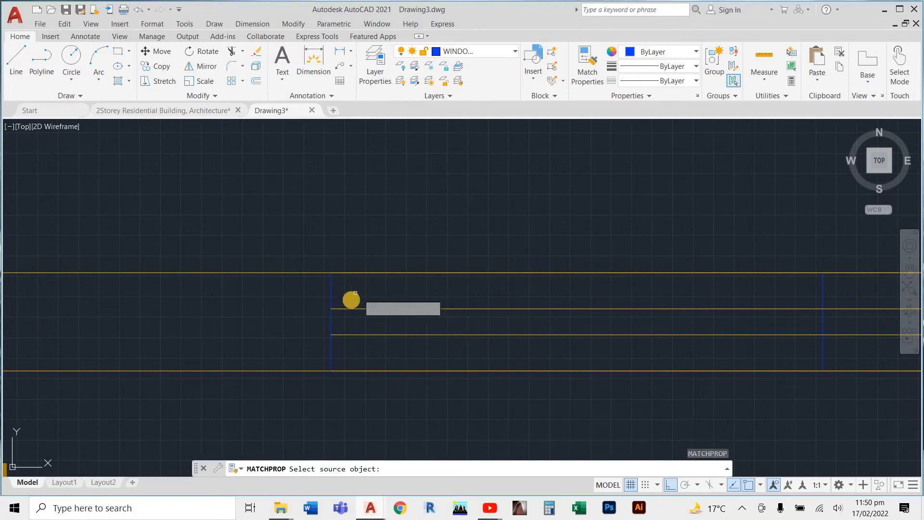
{"action": "left_click", "coordinate": [334, 295]}
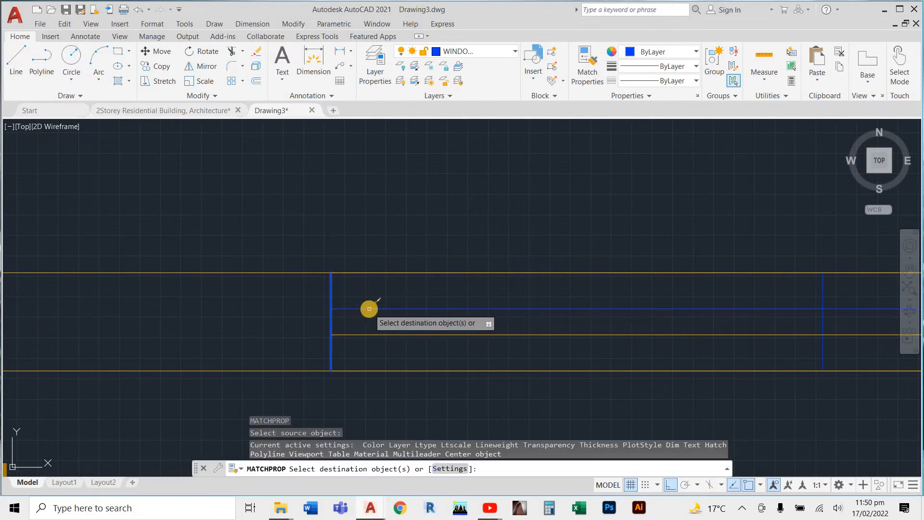
{"action": "left_click", "coordinate": [368, 309]}
{"action": "left_click", "coordinate": [379, 333]}
{"action": "scroll", "coordinate": [361, 325], "scroll_direction": "down", "scroll_amount": 2}
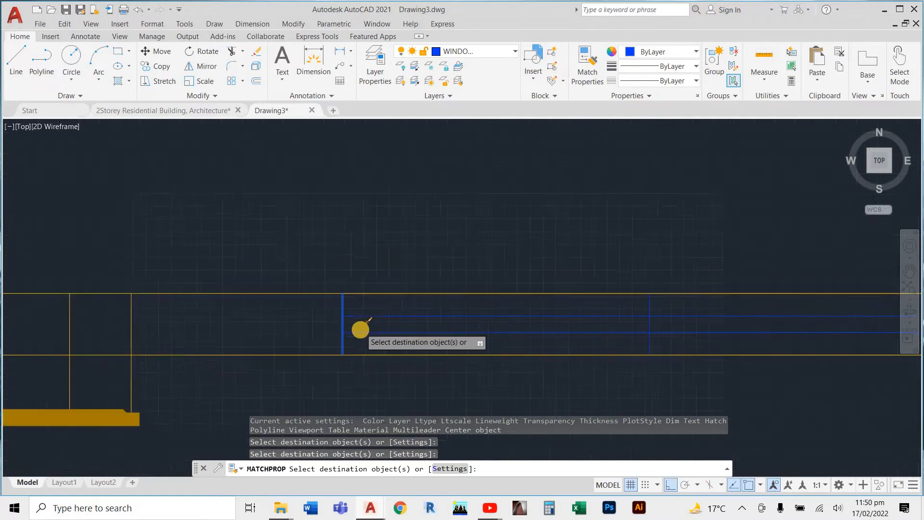
{"action": "key", "text": "Escape"}
- Delete the vertical construction line crossing the wall at the middle of the window
{"action": "left_click", "coordinate": [663, 310]}
{"action": "left_click", "coordinate": [629, 312]}
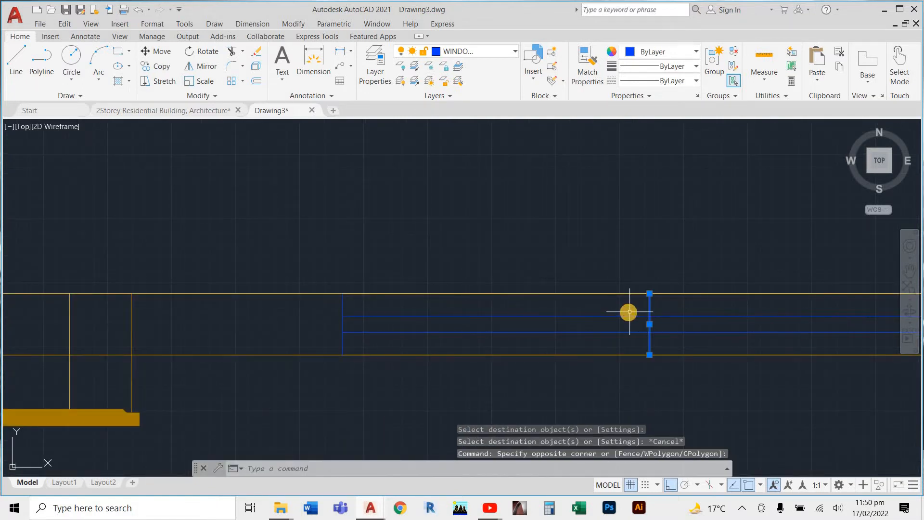
{"action": "key", "text": "Delete"}
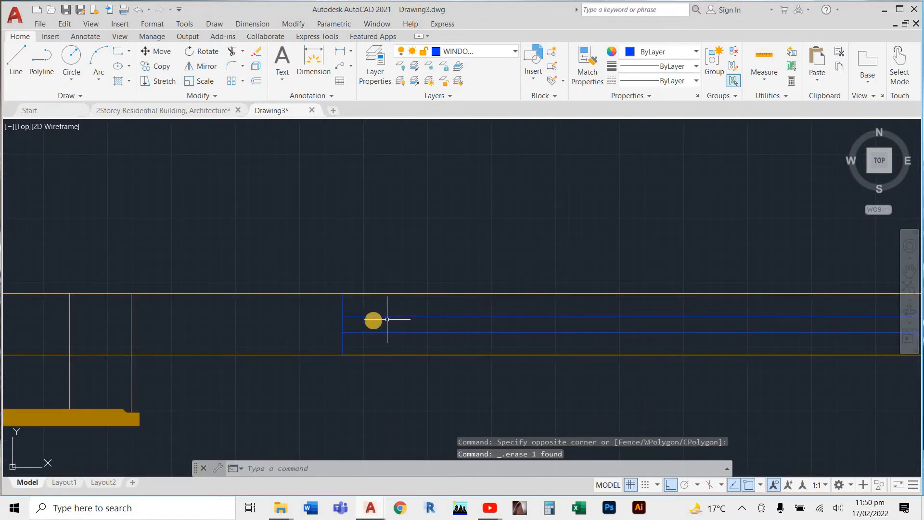
- Convert the window's two jambs and two pane lines into a block and move it along the wall closer to the door
{"action": "scroll", "coordinate": [342, 323], "scroll_direction": "down", "scroll_amount": 2}
{"action": "scroll", "coordinate": [327, 318], "scroll_direction": "down", "scroll_amount": 4}
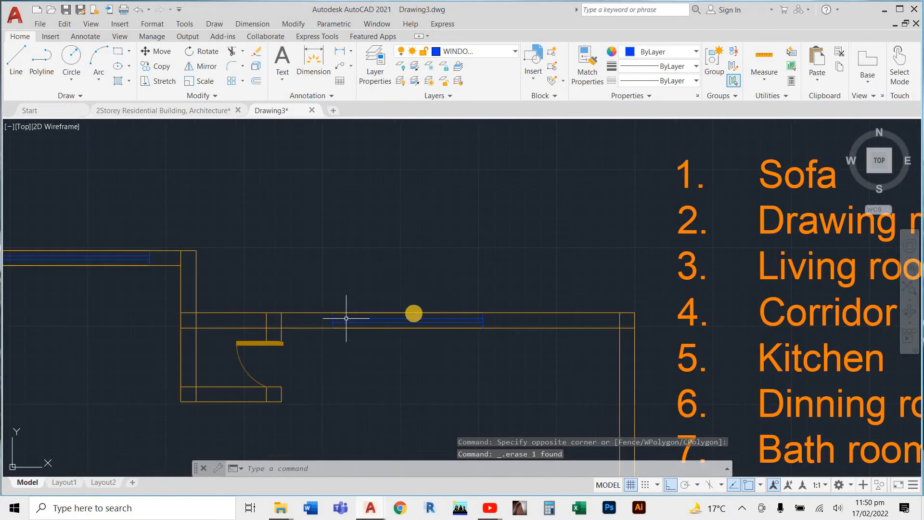
{"action": "scroll", "coordinate": [553, 329], "scroll_direction": "up", "scroll_amount": 2}
{"action": "scroll", "coordinate": [542, 329], "scroll_direction": "up", "scroll_amount": 1}
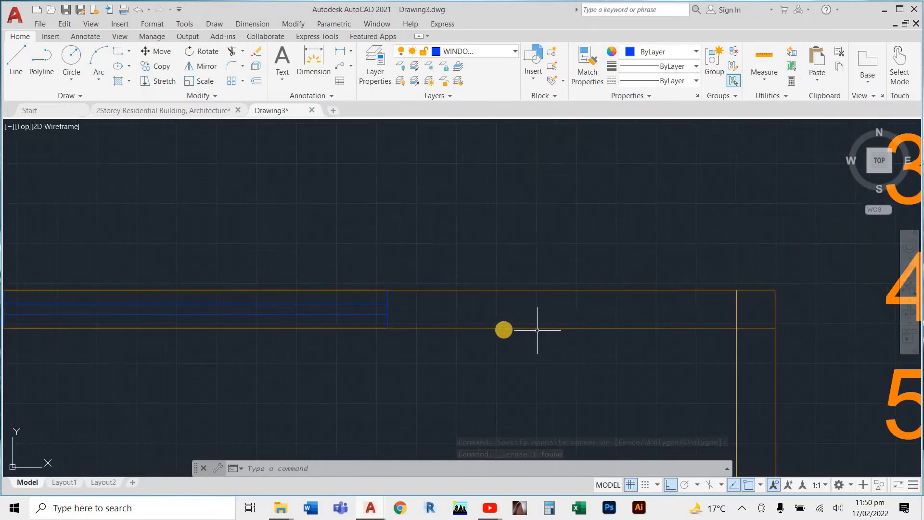
{"action": "scroll", "coordinate": [547, 320], "scroll_direction": "down", "scroll_amount": 2}
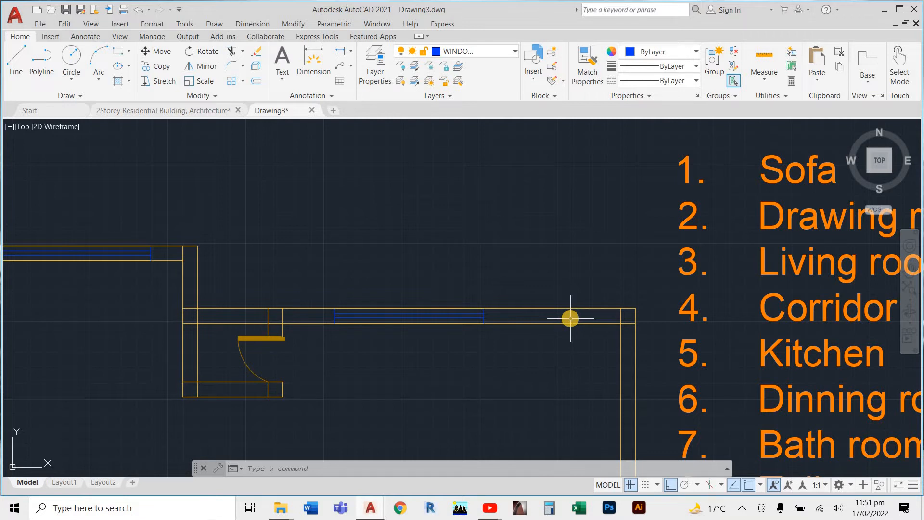
{"action": "scroll", "coordinate": [470, 321], "scroll_direction": "up", "scroll_amount": 4}
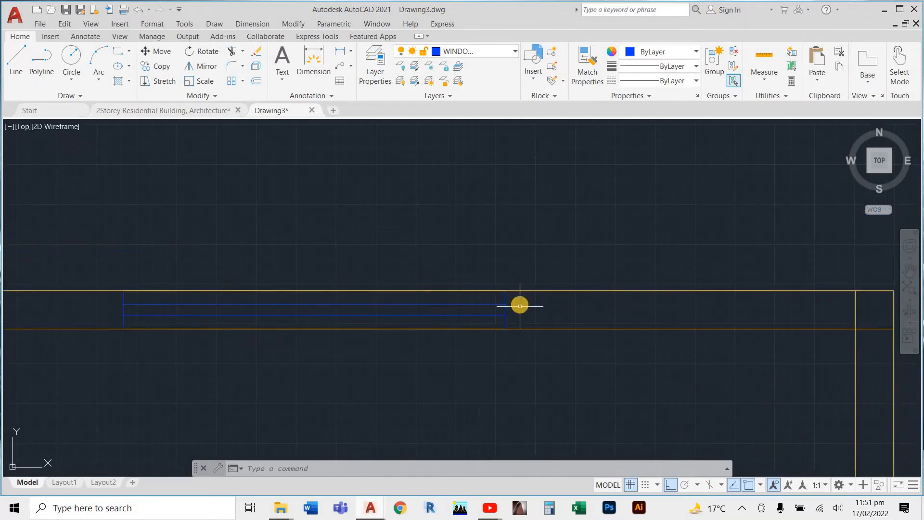
{"action": "left_click", "coordinate": [519, 300]}
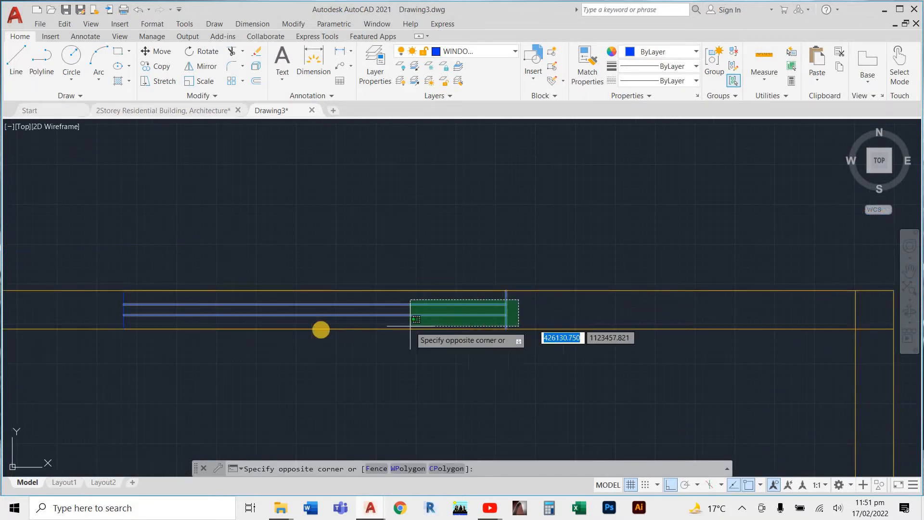
{"action": "left_click", "coordinate": [114, 329]}
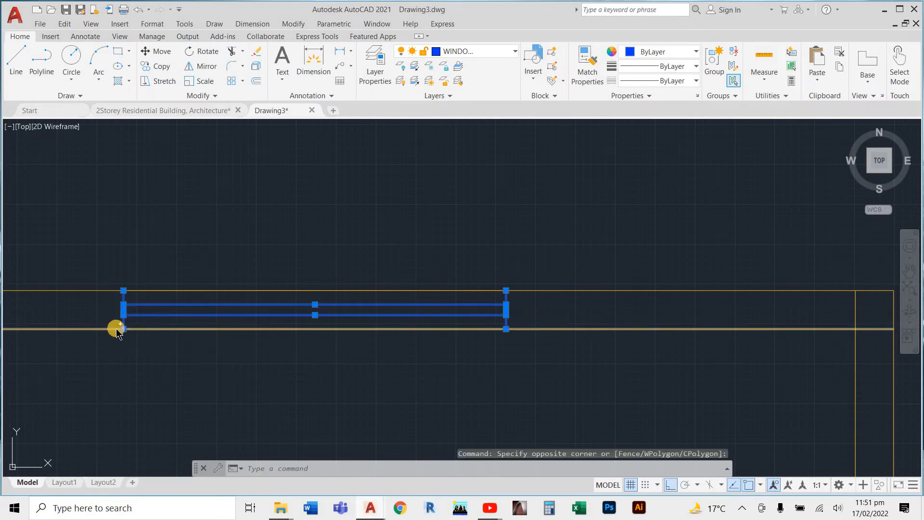
{"action": "type", "text": "b"}
{"action": "key", "text": "Return"}
{"action": "type", "text": "WU"}
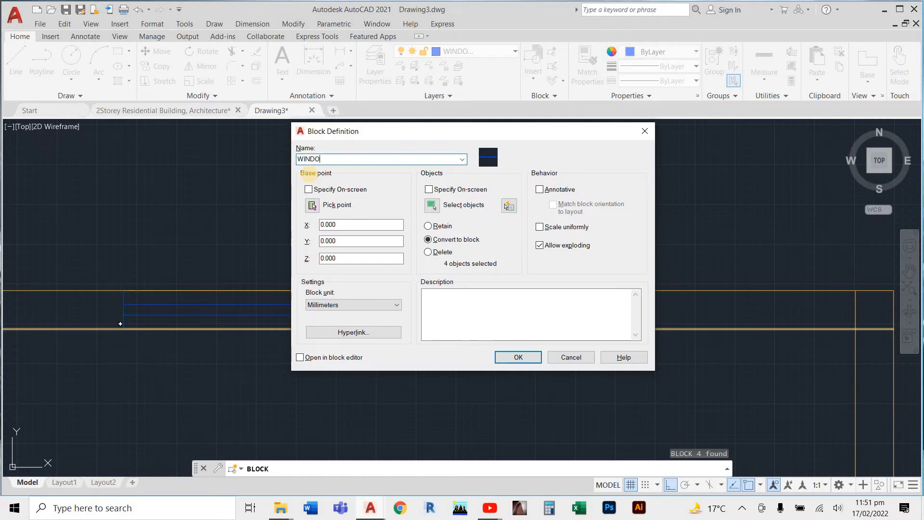
{"action": "key", "text": "Return"}
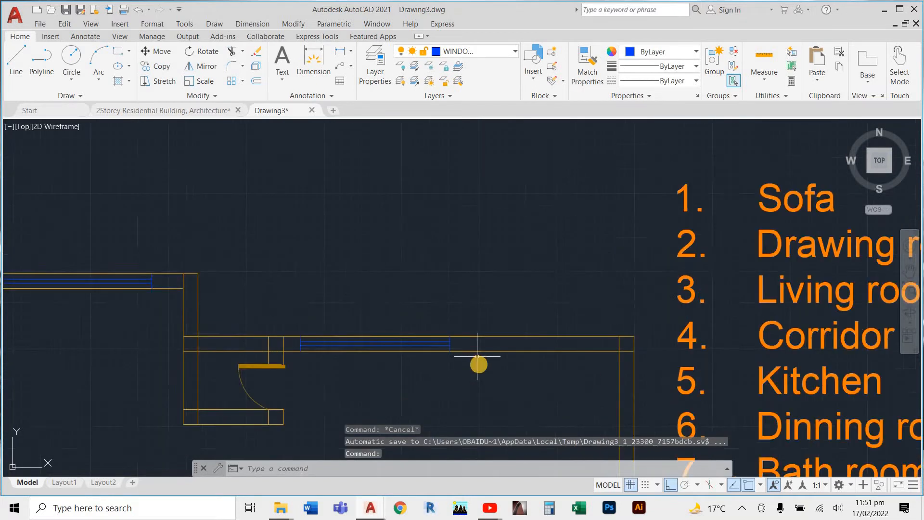
- Examine the W1 to W4 window size list and the upper wall between the new window and the room's right corner
{"action": "scroll", "coordinate": [567, 343], "scroll_direction": "down", "scroll_amount": 5}
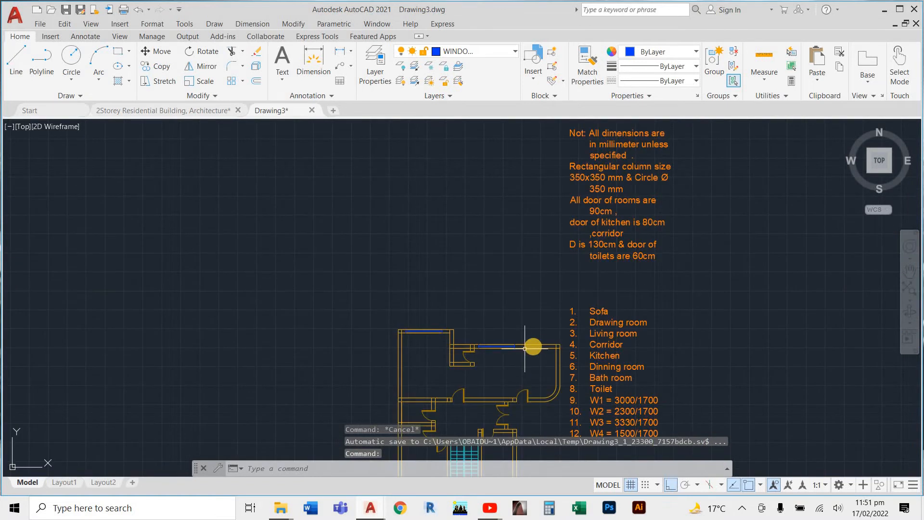
{"action": "scroll", "coordinate": [527, 345], "scroll_direction": "up", "scroll_amount": 2}
{"action": "scroll", "coordinate": [524, 349], "scroll_direction": "up", "scroll_amount": 4}
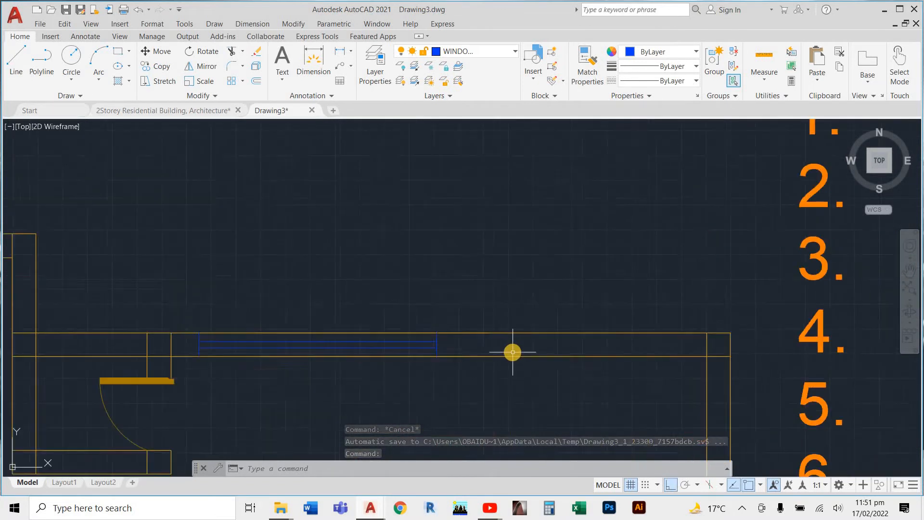
{"action": "scroll", "coordinate": [512, 351], "scroll_direction": "down", "scroll_amount": 8}
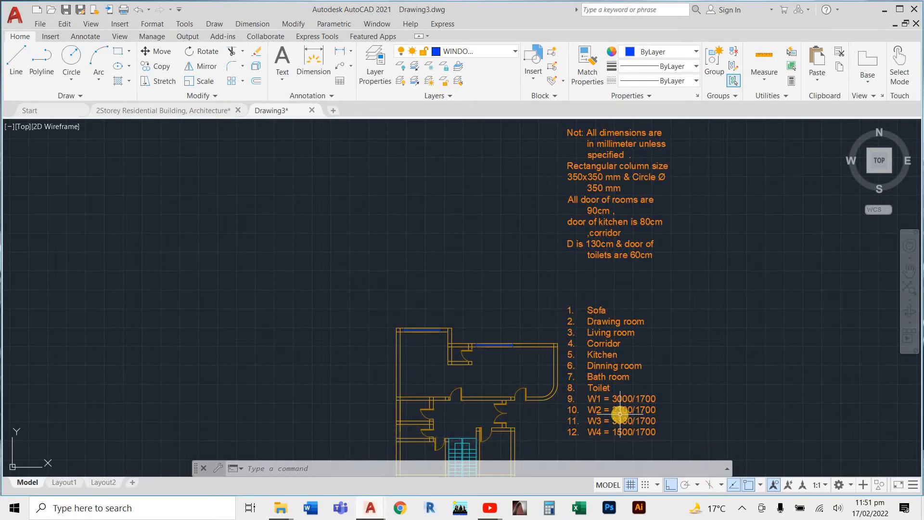
{"action": "scroll", "coordinate": [620, 413], "scroll_direction": "up", "scroll_amount": 2}
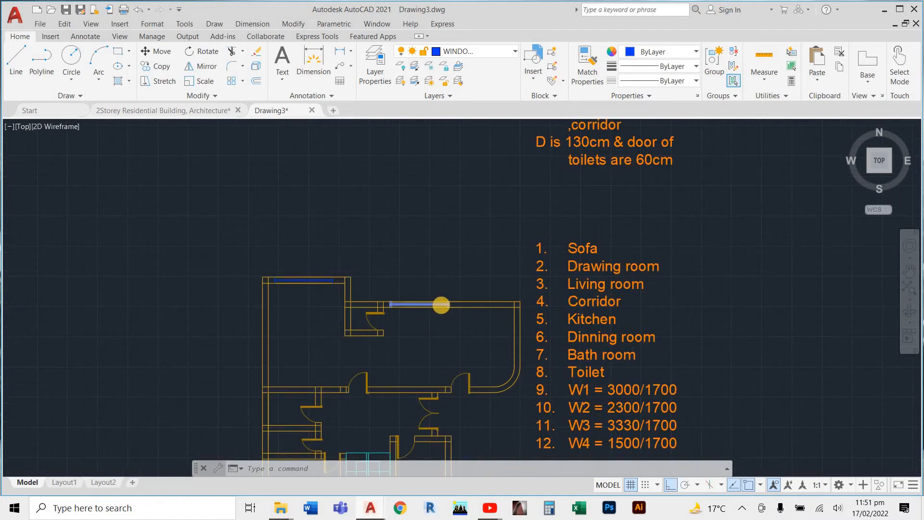
{"action": "scroll", "coordinate": [479, 311], "scroll_direction": "up", "scroll_amount": 2}
{"action": "scroll", "coordinate": [491, 312], "scroll_direction": "down", "scroll_amount": 2}
{"action": "key", "text": "Escape"}
{"action": "key", "text": "Escape"}
{"action": "key", "text": "Escape"}
{"action": "scroll", "coordinate": [488, 334], "scroll_direction": "up", "scroll_amount": 3}
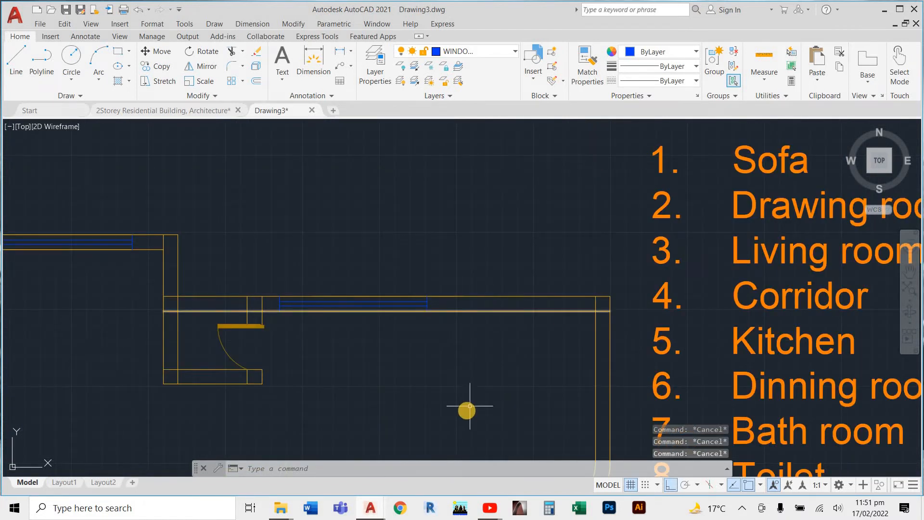
{"action": "scroll", "coordinate": [521, 247], "scroll_direction": "down", "scroll_amount": 2}
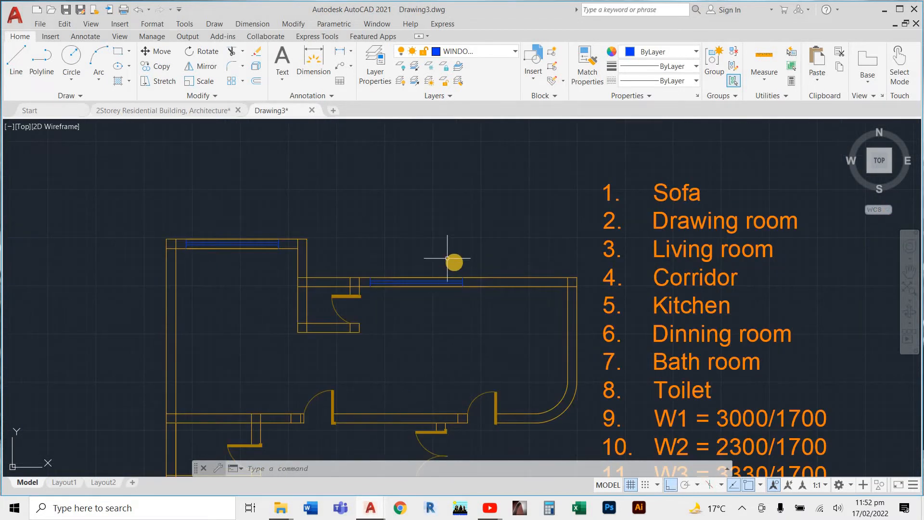
{"action": "scroll", "coordinate": [419, 274], "scroll_direction": "up", "scroll_amount": 2}
{"action": "scroll", "coordinate": [455, 310], "scroll_direction": "down", "scroll_amount": 4}
{"action": "scroll", "coordinate": [458, 315], "scroll_direction": "up", "scroll_amount": 2}
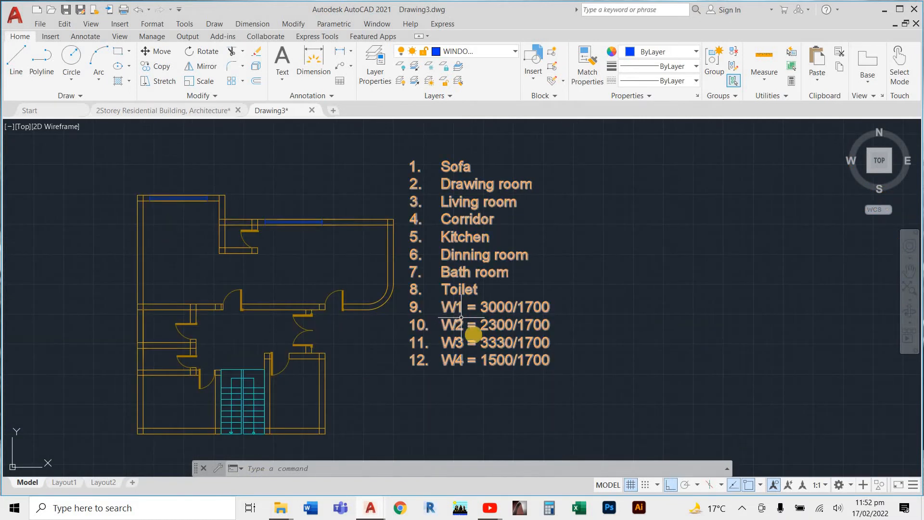
{"action": "scroll", "coordinate": [308, 227], "scroll_direction": "up", "scroll_amount": 5}
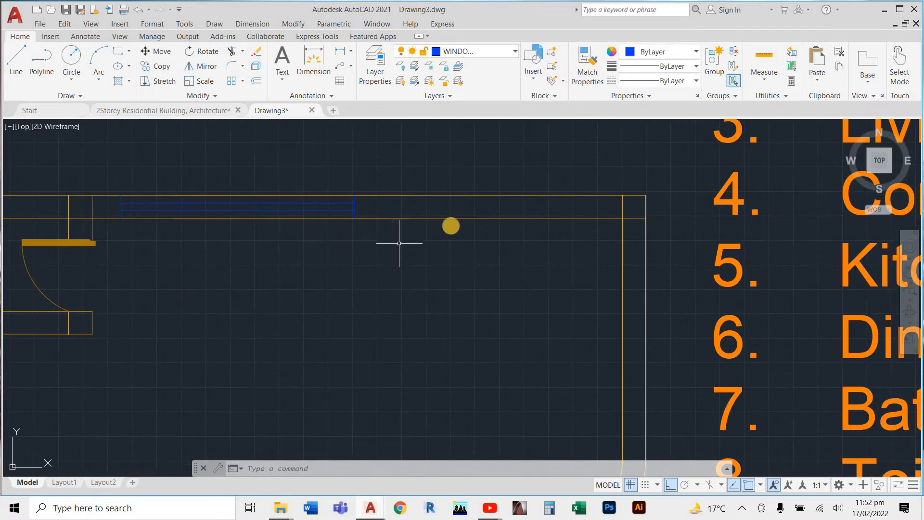
- Draw a line across the wall from the M2P midpoint between the window's right jamb and the inner right corner
{"action": "key", "text": "Return"}
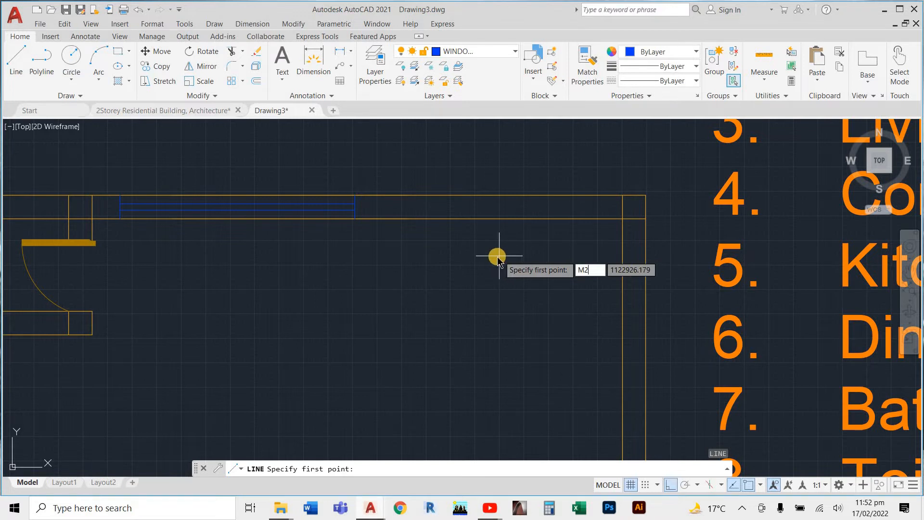
{"action": "type", "text": "M2P"}
{"action": "key", "text": "Return"}
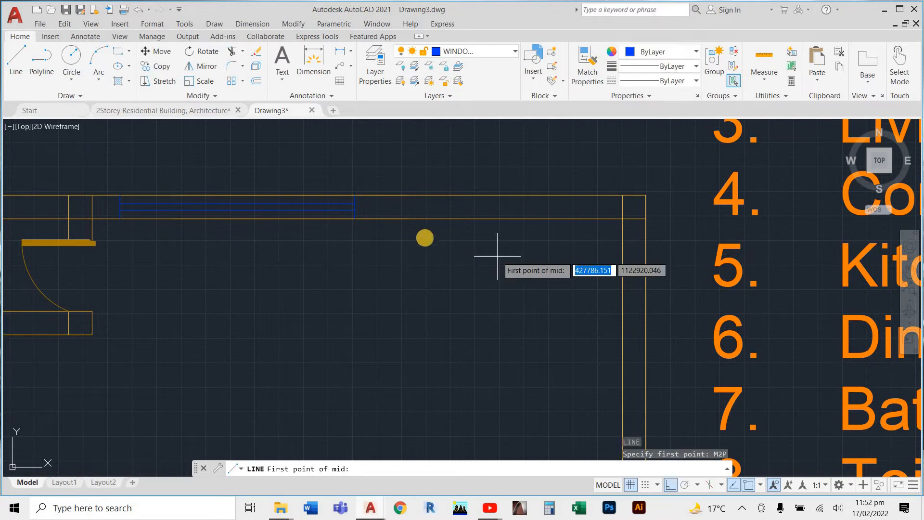
{"action": "left_click", "coordinate": [354, 217]}
{"action": "left_click", "coordinate": [623, 219]}
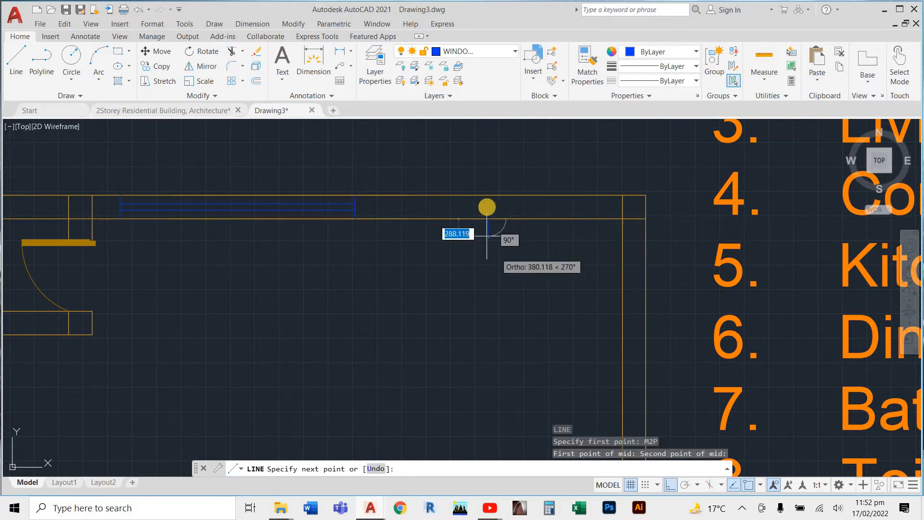
{"action": "left_click", "coordinate": [490, 195]}
{"action": "key", "text": "Escape"}
{"action": "key", "text": "Escape"}
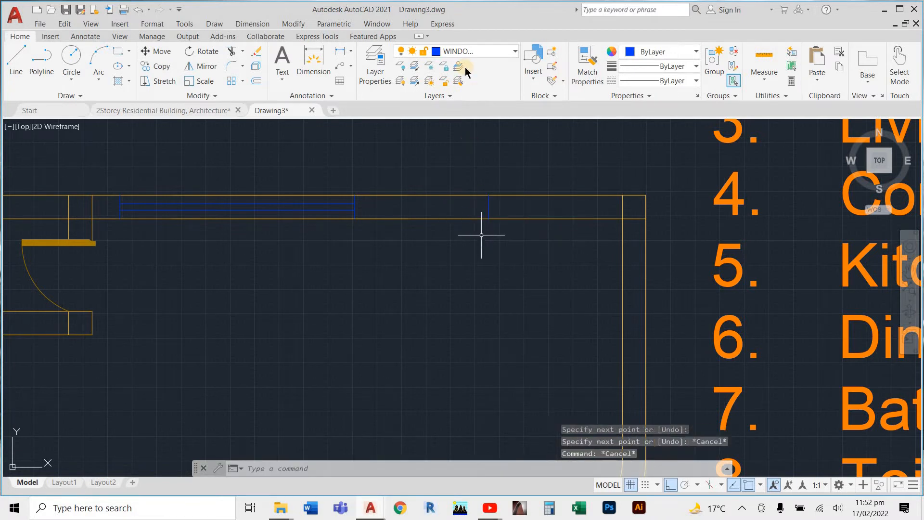
- Make WALL the current layer
{"action": "left_click", "coordinate": [469, 51]}
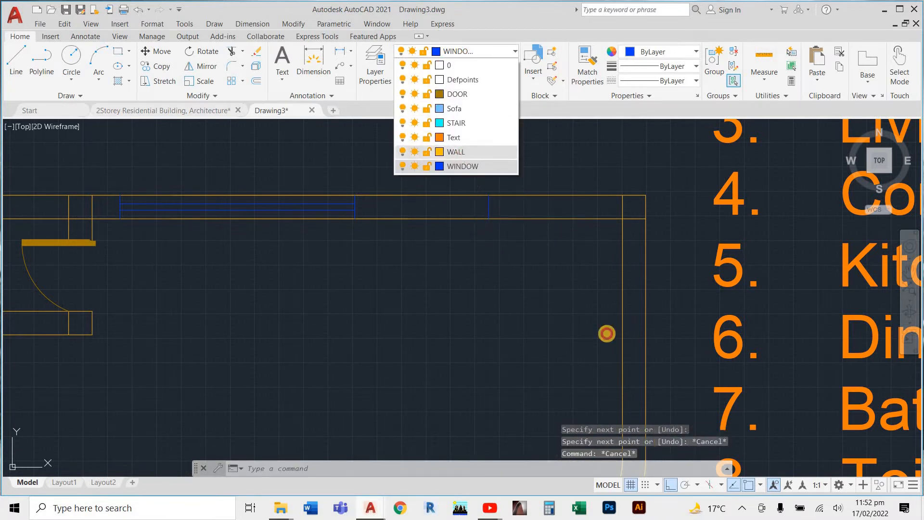
{"action": "left_click", "coordinate": [463, 151]}
{"action": "left_click", "coordinate": [742, 509]}
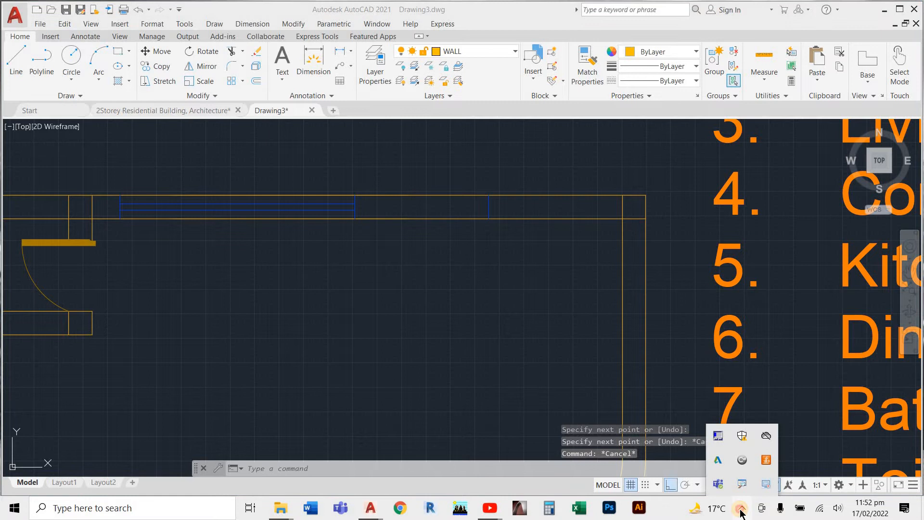
{"action": "left_click", "coordinate": [433, 316]}
{"action": "left_click", "coordinate": [441, 304]}
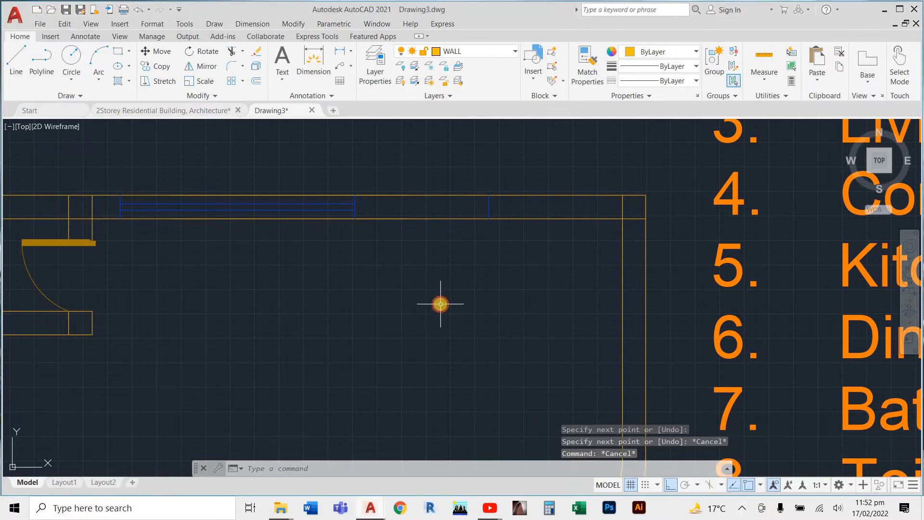
{"action": "key", "text": "l"}
{"action": "key", "text": "Return"}
{"action": "left_click", "coordinate": [355, 195]}
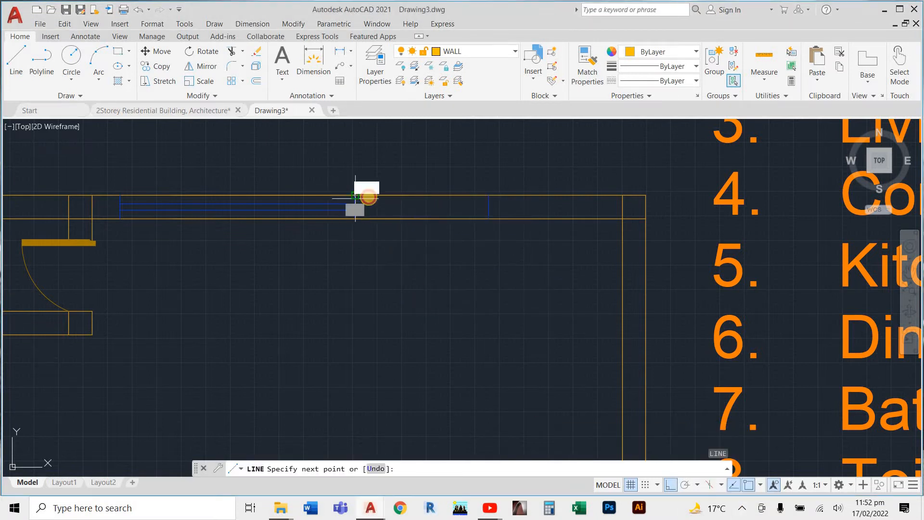
{"action": "left_click", "coordinate": [622, 195]}
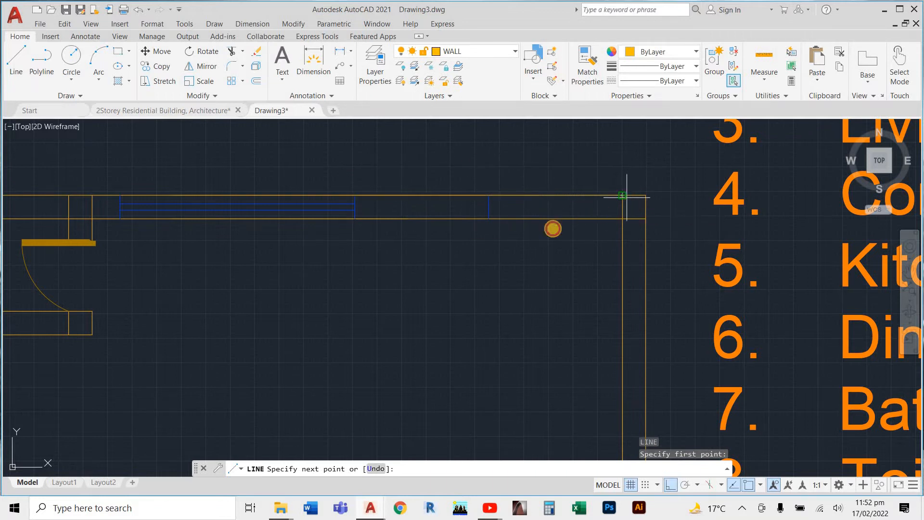
{"action": "key", "text": "Escape"}
{"action": "key", "text": "Escape"}
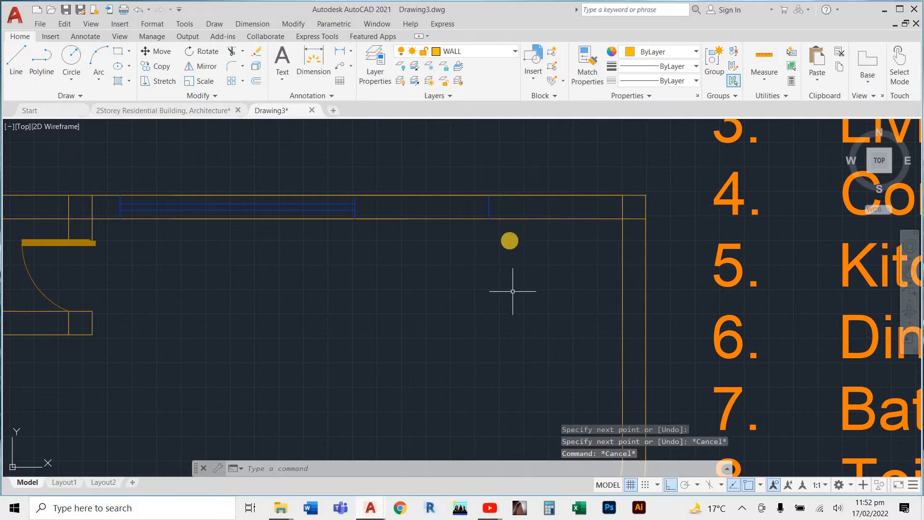
{"action": "left_click", "coordinate": [458, 53]}
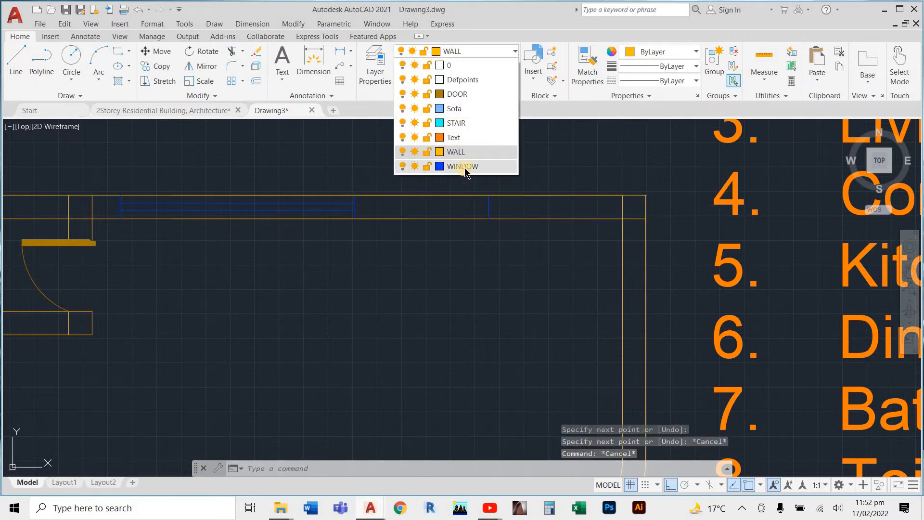
{"action": "left_click", "coordinate": [467, 172]}
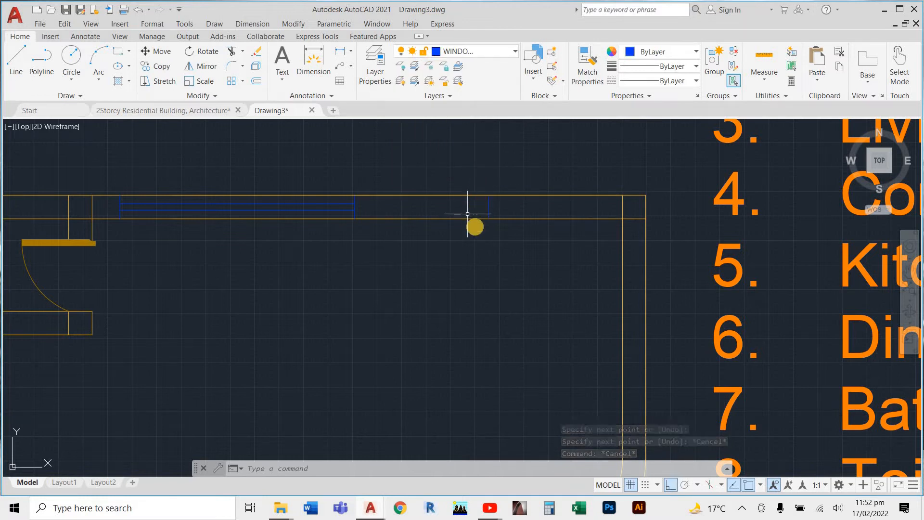
{"action": "left_click", "coordinate": [478, 53]}
{"action": "left_click", "coordinate": [466, 151]}
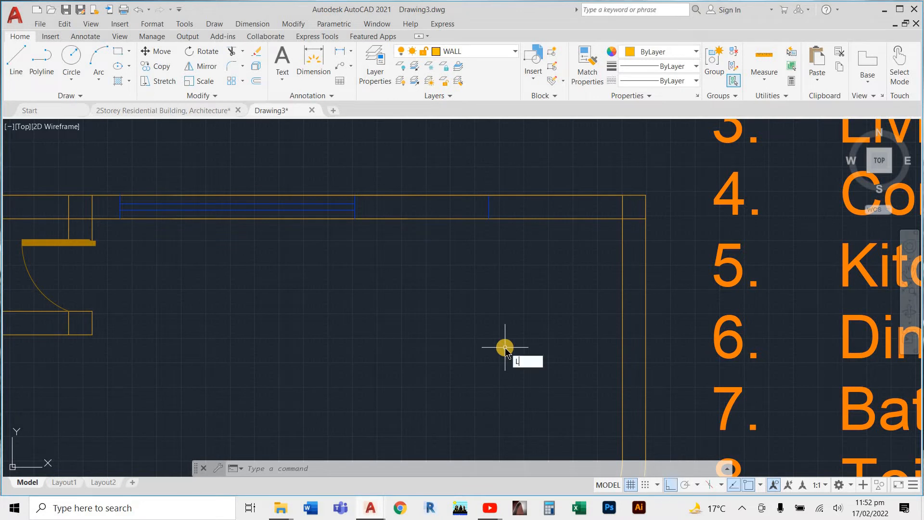
- Draw a 1500 mm line leftward along the inner wall edge from the short blue midpoint mark, and continue it up to the outer edge
{"action": "key", "text": "Return"}
{"action": "scroll", "coordinate": [503, 202], "scroll_direction": "up", "scroll_amount": 3}
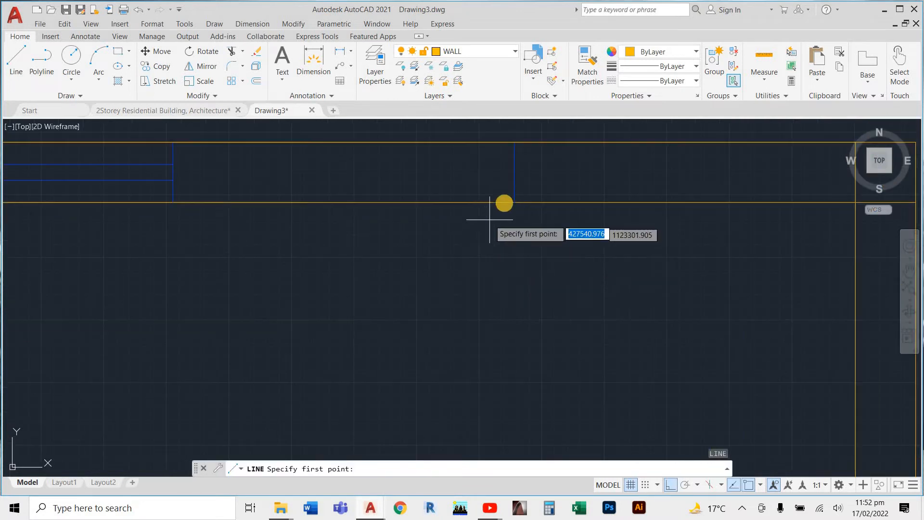
{"action": "left_click", "coordinate": [514, 202]}
{"action": "type", "text": "15"}
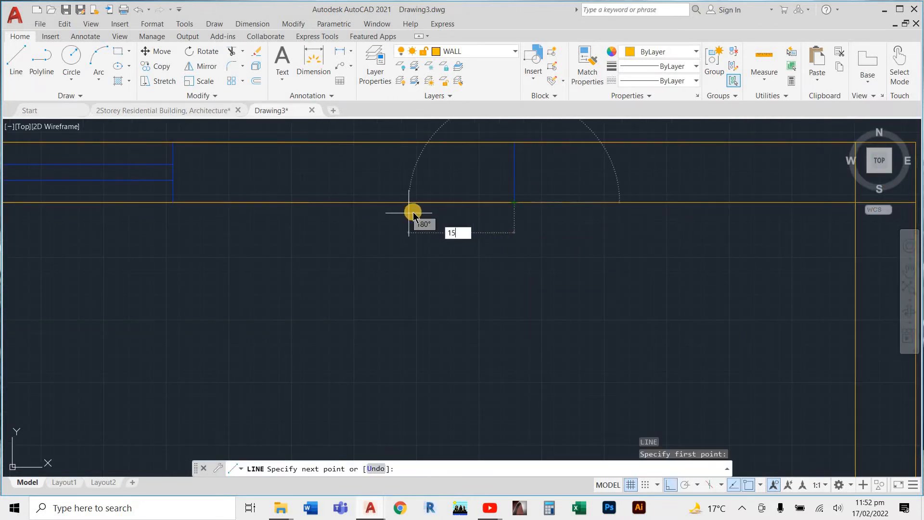
{"action": "type", "text": "00"}
{"action": "key", "text": "Return"}
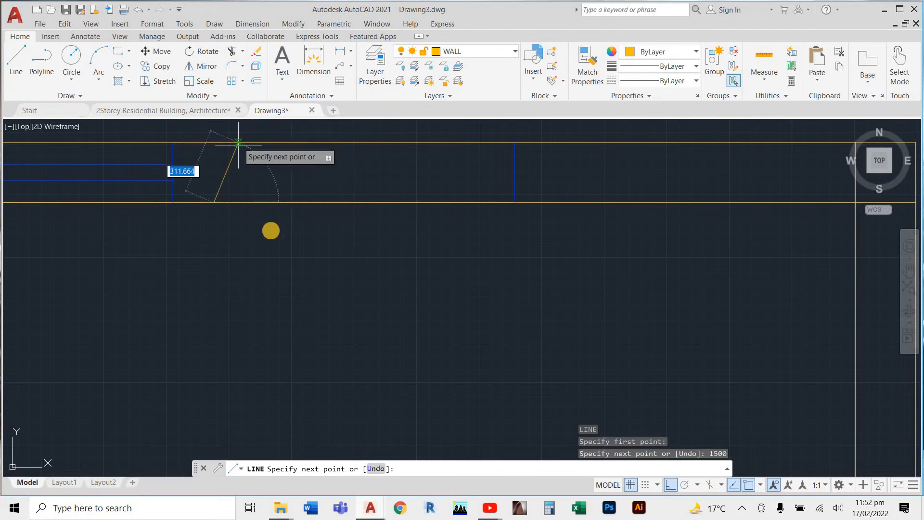
{"action": "scroll", "coordinate": [238, 142], "scroll_direction": "up", "scroll_amount": 3}
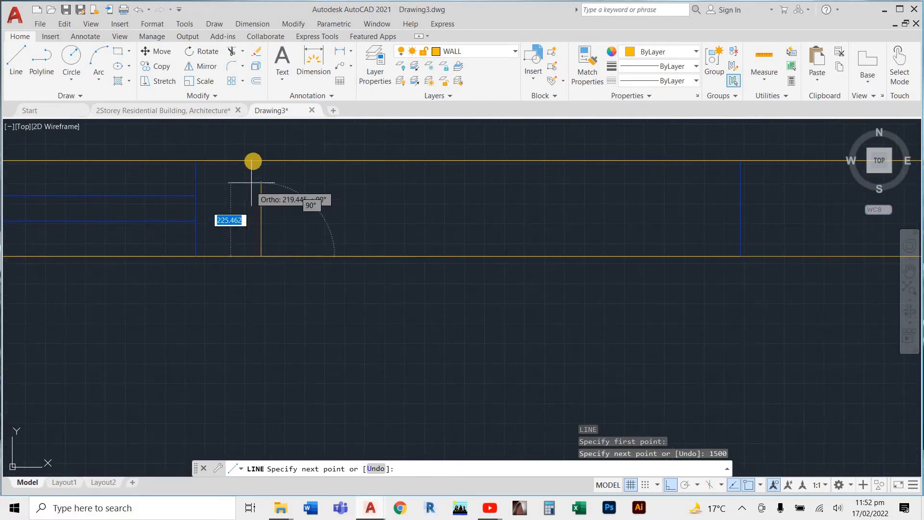
{"action": "left_click", "coordinate": [260, 160]}
{"action": "key", "text": "Escape"}
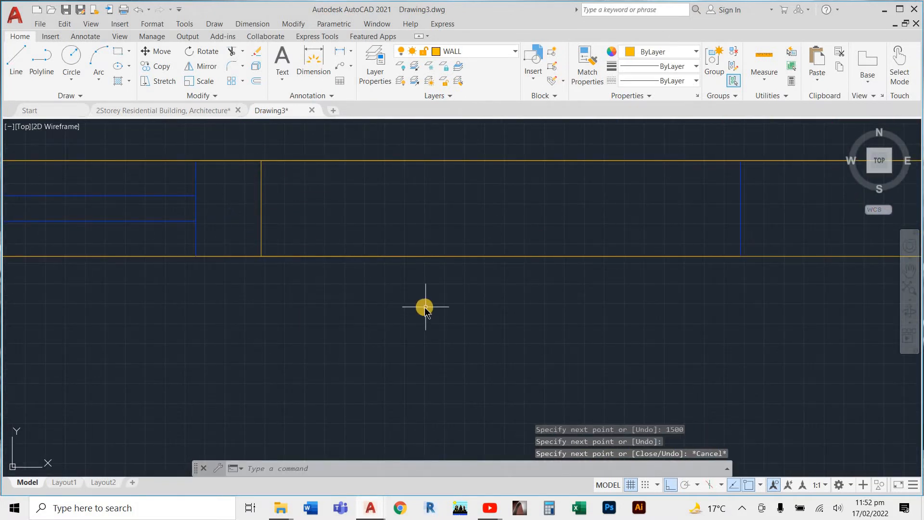
- Draw a 1500 mm line rightward along the inner wall edge from the same midpoint mark, and continue it up to the outer edge
{"action": "key", "text": "Return"}
{"action": "scroll", "coordinate": [435, 307], "scroll_direction": "down", "scroll_amount": 3}
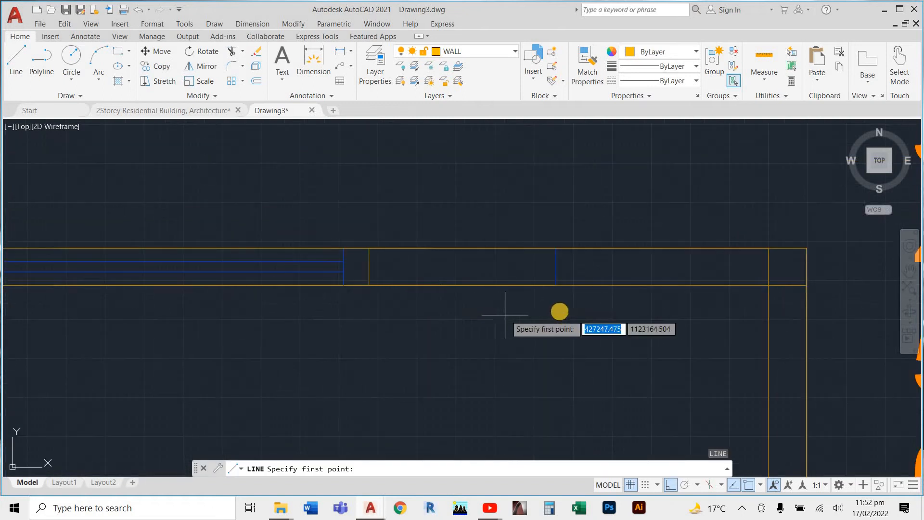
{"action": "left_click", "coordinate": [557, 288]}
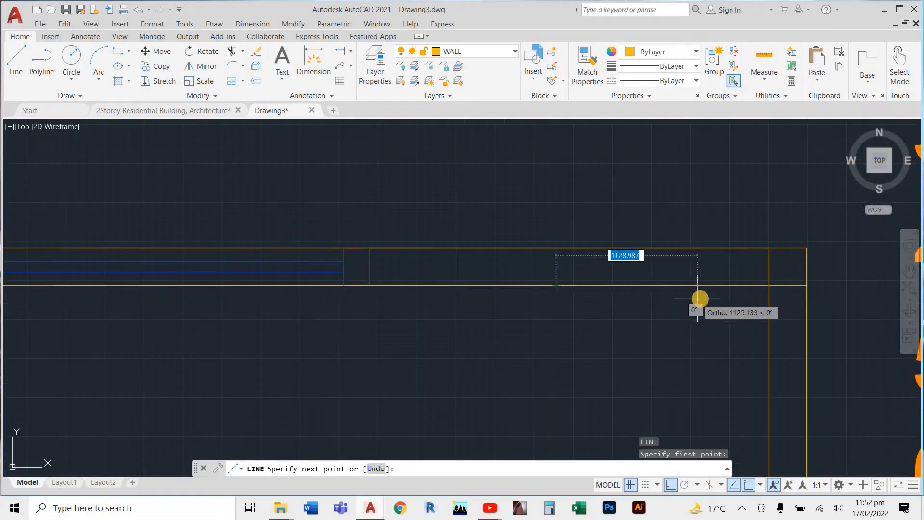
{"action": "type", "text": "1"}
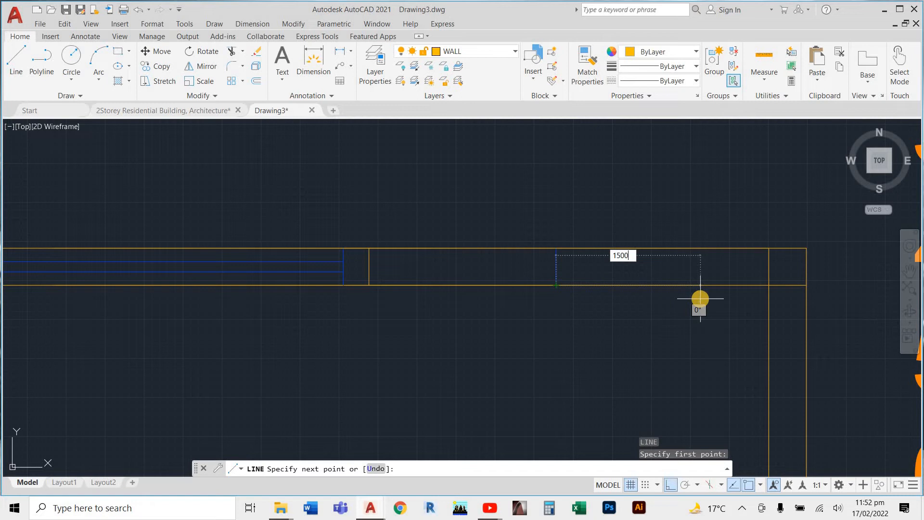
{"action": "type", "text": "500"}
{"action": "key", "text": "Return"}
{"action": "left_click", "coordinate": [743, 249]}
{"action": "key", "text": "Escape"}
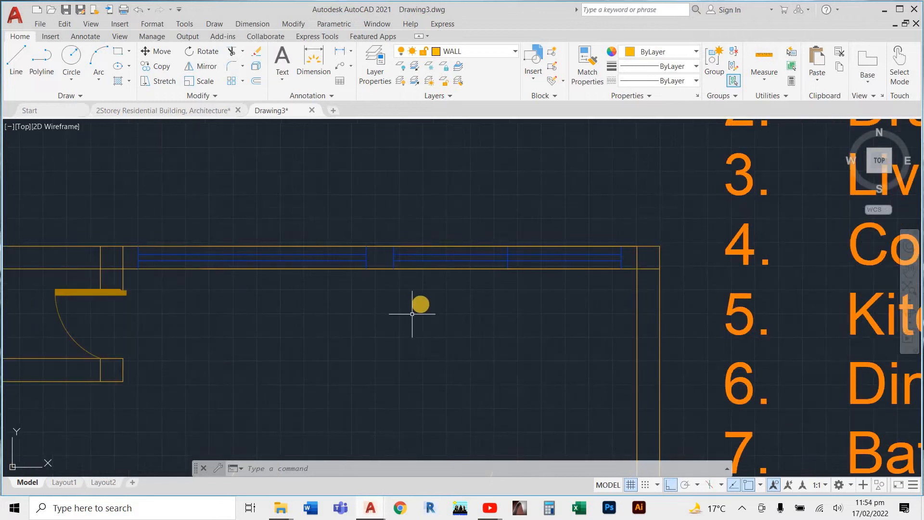
- Examine the windows placed in the floor plan and the window size list beside it
{"action": "scroll", "coordinate": [421, 303], "scroll_direction": "down", "scroll_amount": 4}
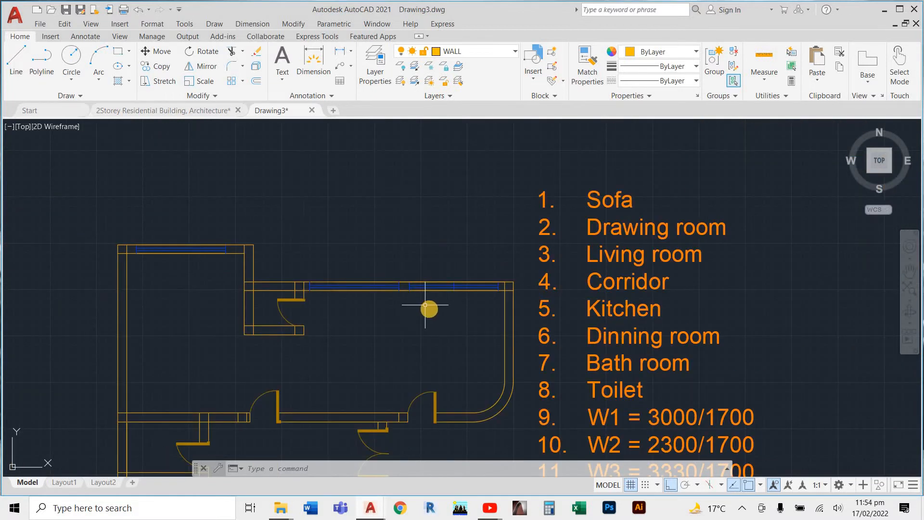
{"action": "scroll", "coordinate": [374, 297], "scroll_direction": "up", "scroll_amount": 3}
{"action": "scroll", "coordinate": [533, 345], "scroll_direction": "up", "scroll_amount": 2}
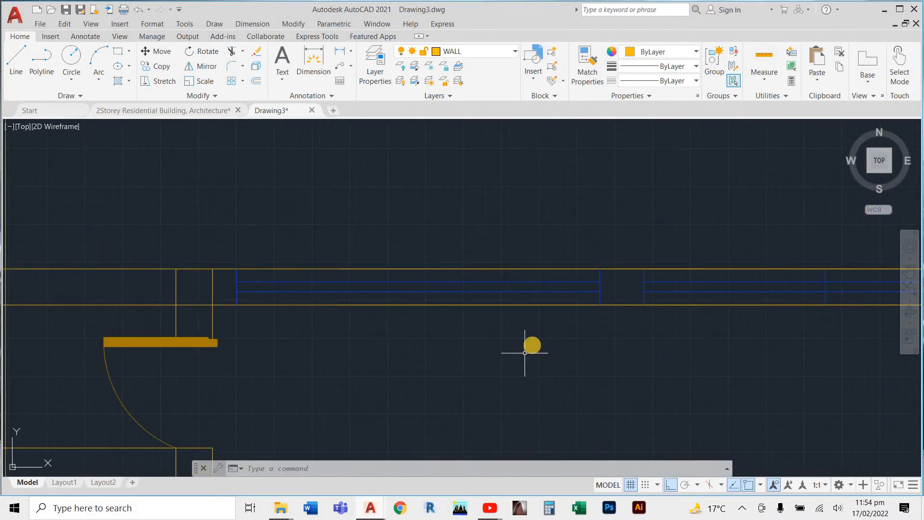
{"action": "scroll", "coordinate": [582, 340], "scroll_direction": "down", "scroll_amount": 4}
{"action": "scroll", "coordinate": [582, 343], "scroll_direction": "up", "scroll_amount": 3}
{"action": "scroll", "coordinate": [582, 342], "scroll_direction": "down", "scroll_amount": 6}
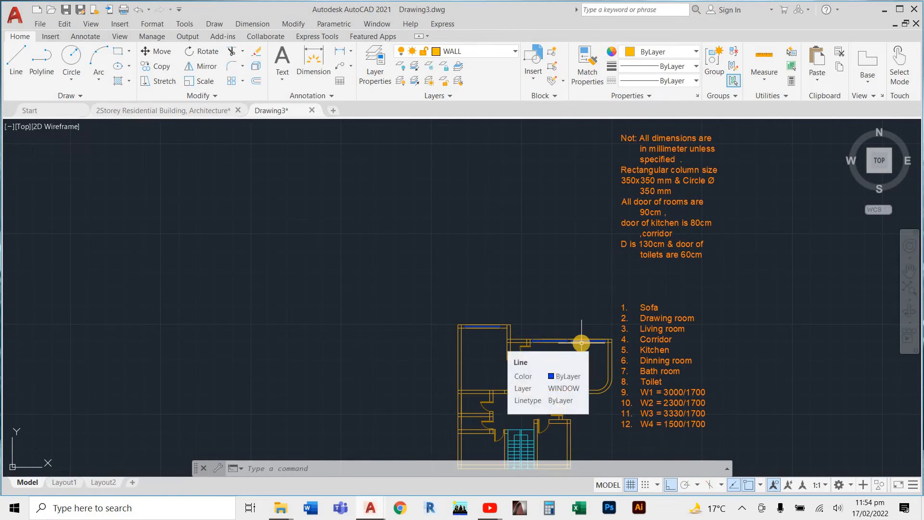
{"action": "scroll", "coordinate": [582, 342], "scroll_direction": "down", "scroll_amount": 2}
{"action": "scroll", "coordinate": [575, 376], "scroll_direction": "up", "scroll_amount": 6}
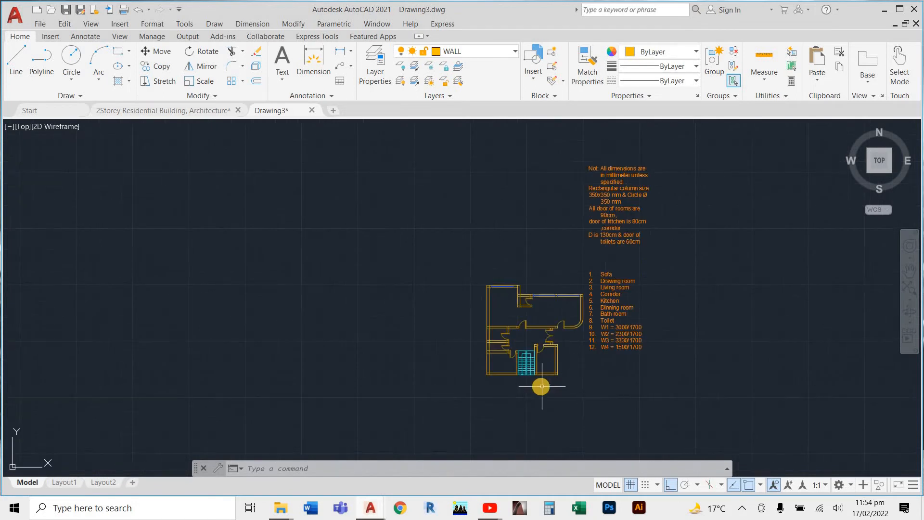
{"action": "scroll", "coordinate": [561, 336], "scroll_direction": "down", "scroll_amount": 3}
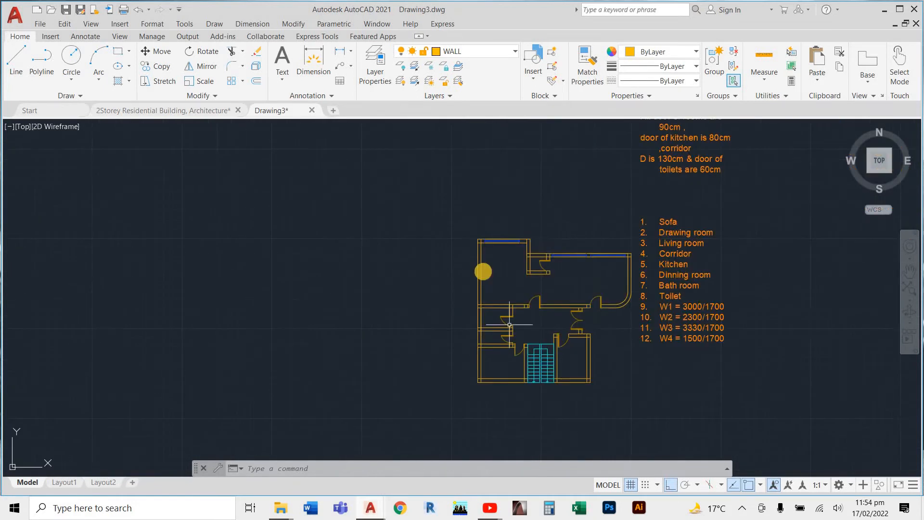
- Convert the four lines of the window in the upper-left room's top wall into a block named W1
{"action": "scroll", "coordinate": [532, 200], "scroll_direction": "up", "scroll_amount": 8}
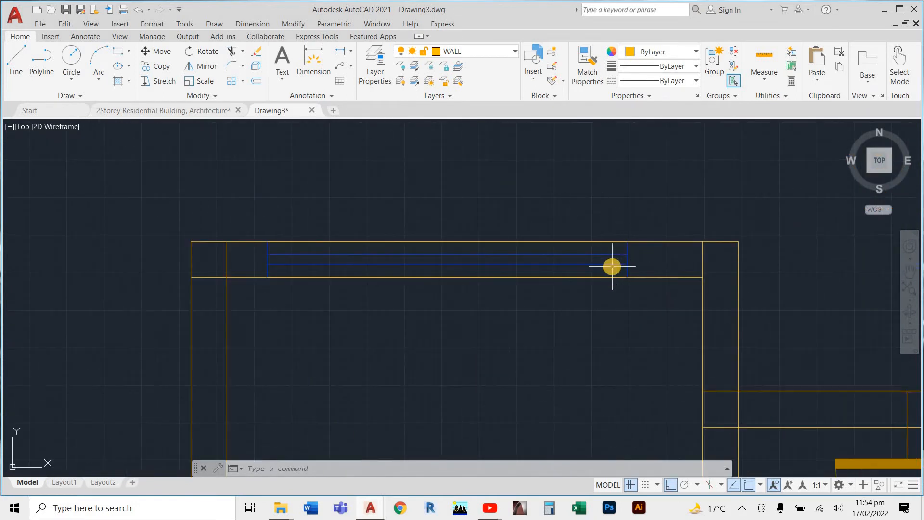
{"action": "left_click", "coordinate": [612, 264]}
{"action": "key", "text": "Escape"}
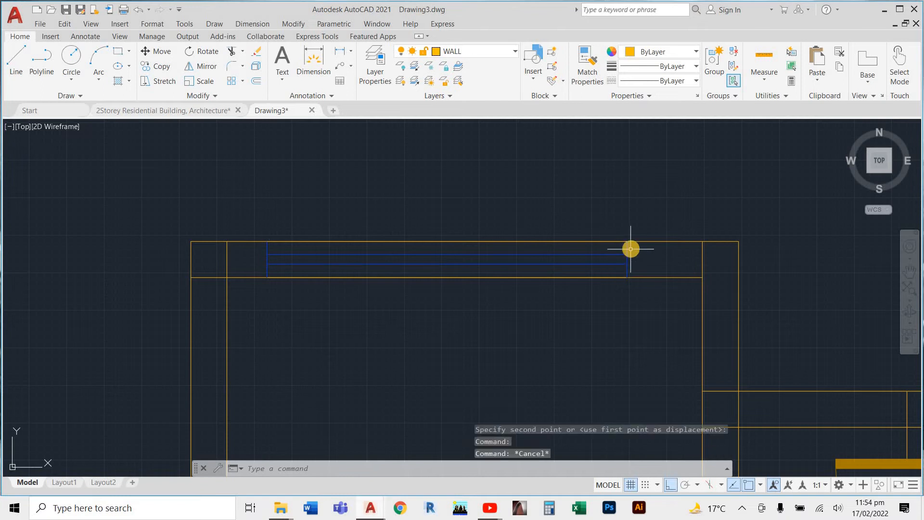
{"action": "left_click", "coordinate": [631, 249]}
{"action": "left_click", "coordinate": [254, 271]}
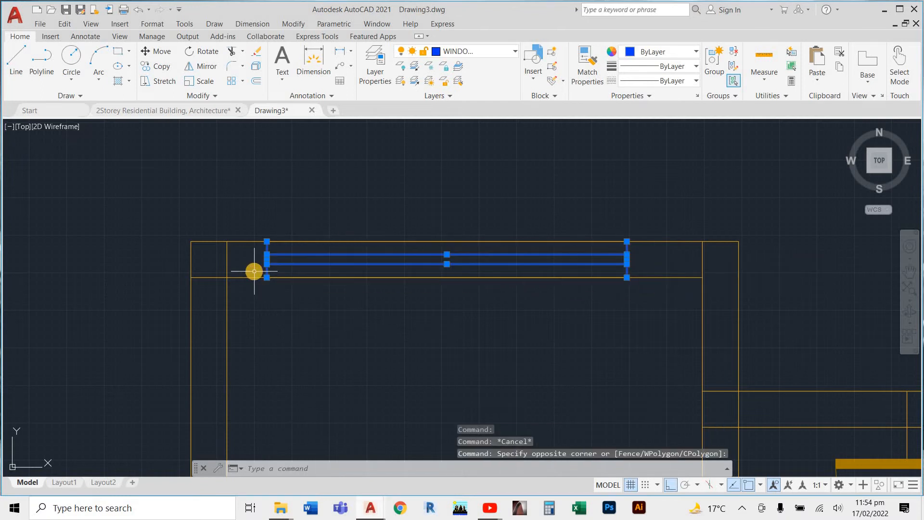
{"action": "key", "text": "Return"}
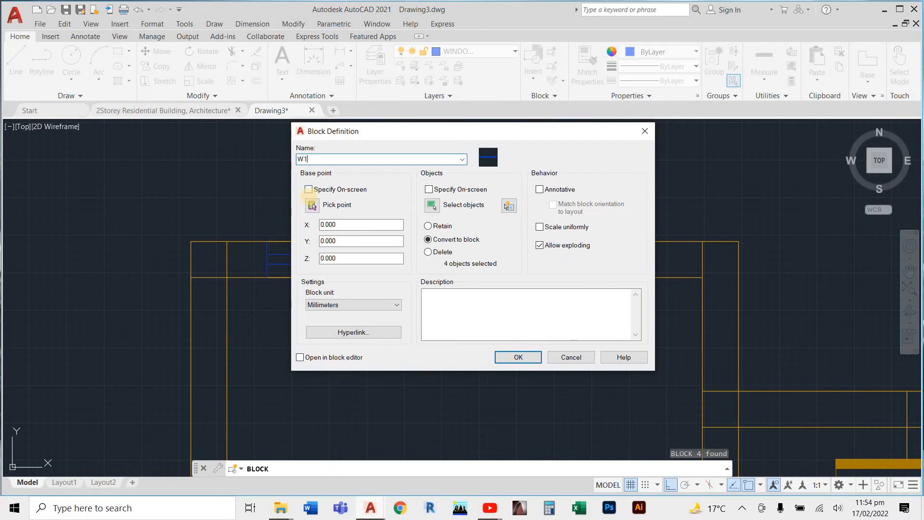
{"action": "left_click", "coordinate": [515, 357]}
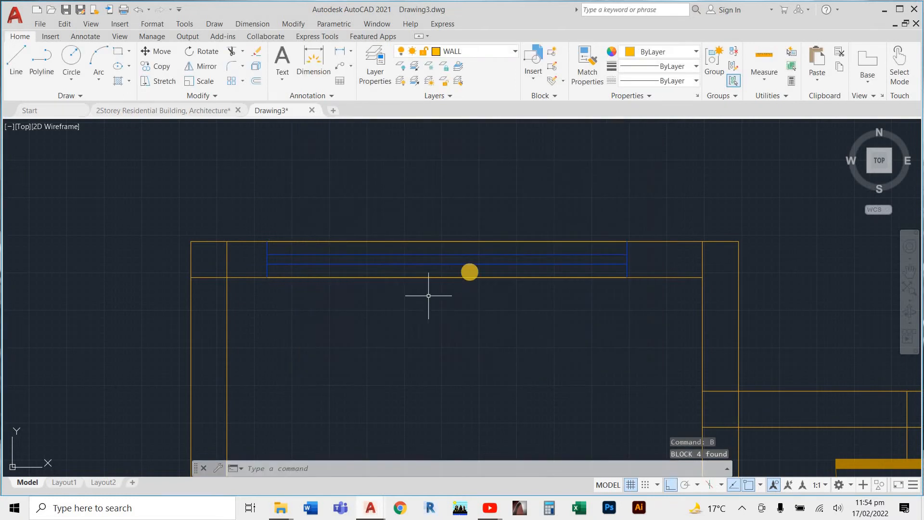
{"action": "key", "text": "Return"}
{"action": "left_click", "coordinate": [474, 264]}
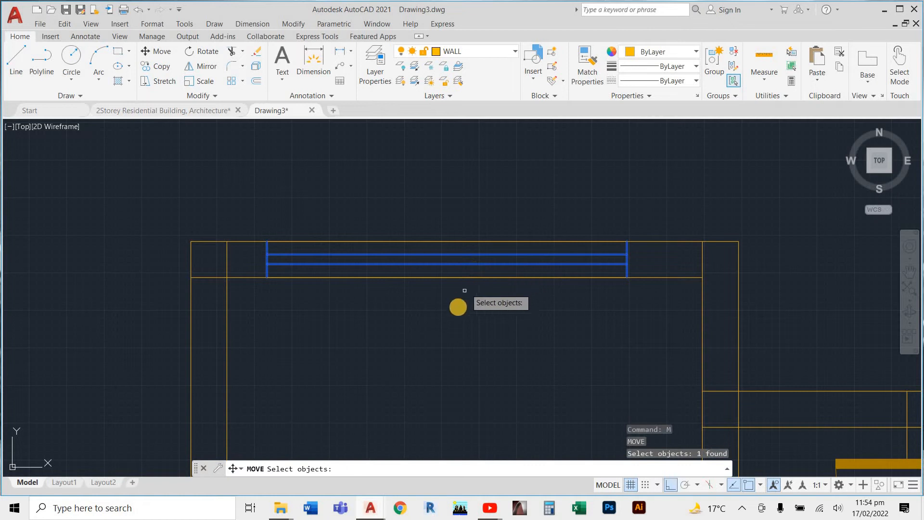
{"action": "key", "text": "Return"}
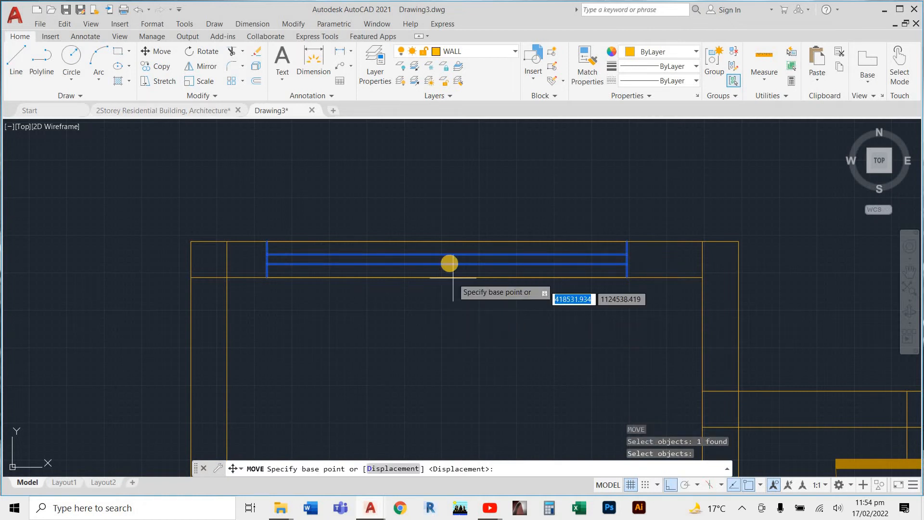
{"action": "left_click", "coordinate": [450, 262]}
{"action": "scroll", "coordinate": [450, 294], "scroll_direction": "down", "scroll_amount": 6}
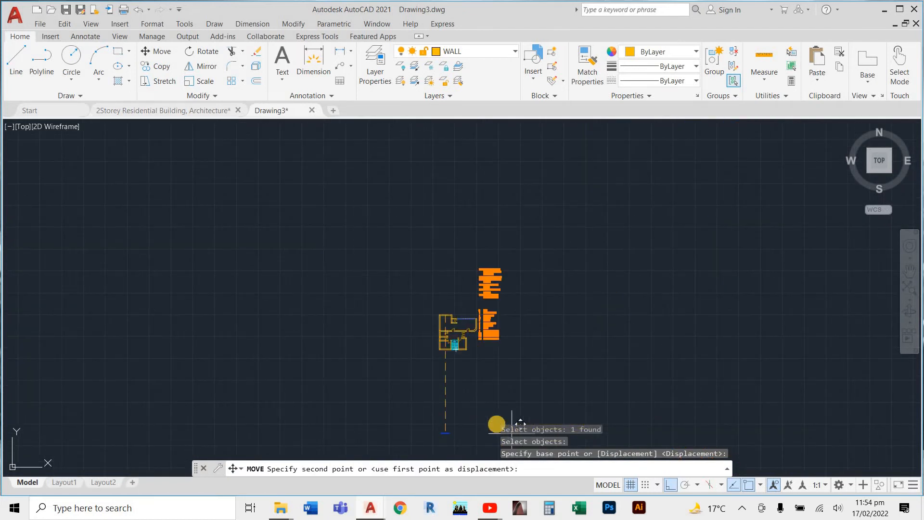
{"action": "key", "text": "F8"}
{"action": "scroll", "coordinate": [414, 306], "scroll_direction": "up", "scroll_amount": 10}
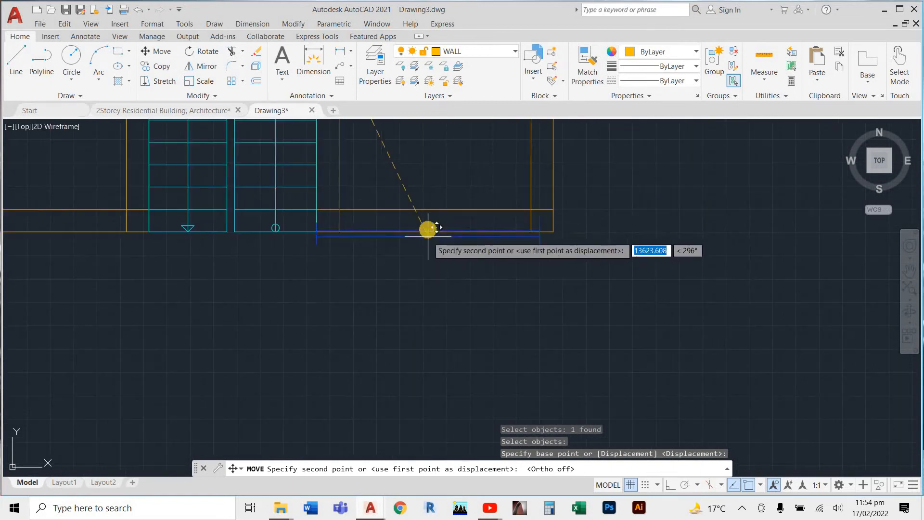
{"action": "scroll", "coordinate": [428, 226], "scroll_direction": "up", "scroll_amount": 3}
{"action": "scroll", "coordinate": [433, 337], "scroll_direction": "down", "scroll_amount": 3}
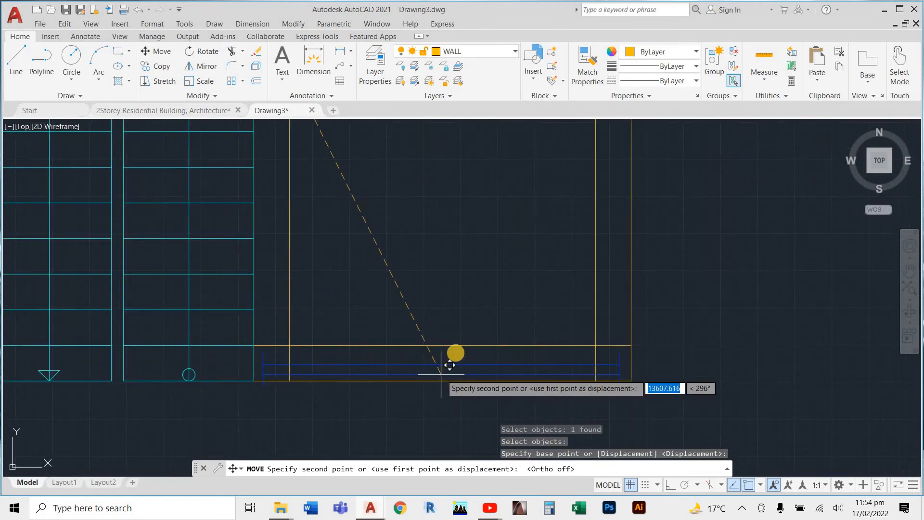
{"action": "scroll", "coordinate": [449, 365], "scroll_direction": "down", "scroll_amount": 3}
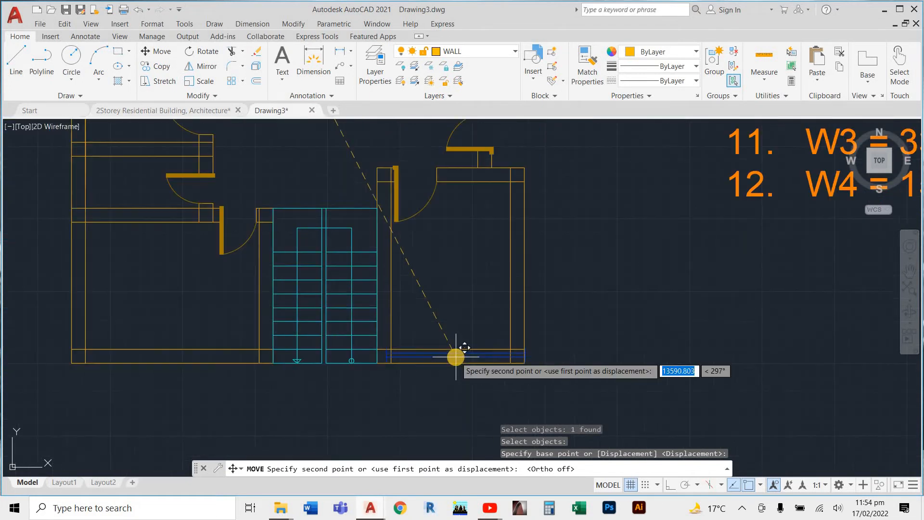
{"action": "key", "text": "Escape"}
- Delete the leftover midpoint mark inside the second window of the upper-right room's top wall
{"action": "scroll", "coordinate": [480, 280], "scroll_direction": "down", "scroll_amount": 5}
{"action": "scroll", "coordinate": [486, 281], "scroll_direction": "up", "scroll_amount": 5}
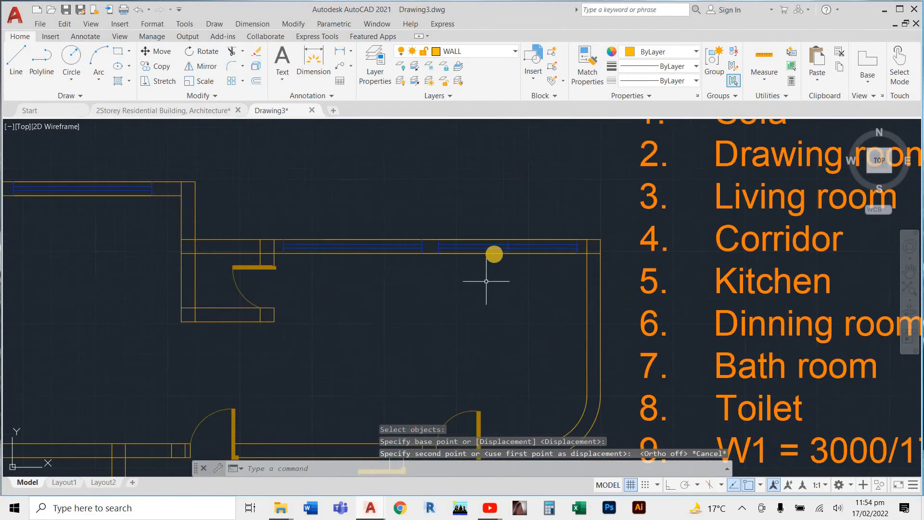
{"action": "scroll", "coordinate": [513, 243], "scroll_direction": "up", "scroll_amount": 3}
{"action": "left_click", "coordinate": [498, 254]}
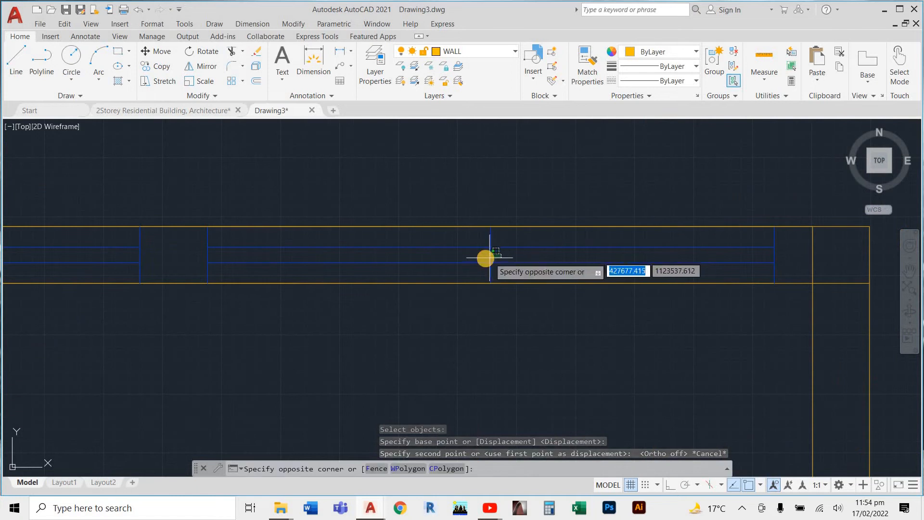
{"action": "left_click", "coordinate": [485, 258]}
{"action": "key", "text": "Delete"}
{"action": "scroll", "coordinate": [501, 251], "scroll_direction": "down", "scroll_amount": 2}
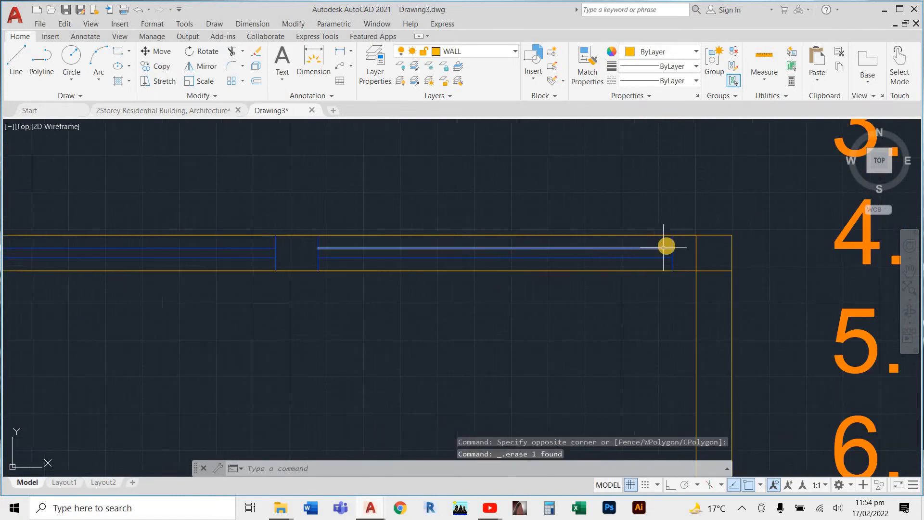
- Convert the four lines of the second window in the upper-right room's top wall into a block named W2
{"action": "scroll", "coordinate": [664, 247], "scroll_direction": "up", "scroll_amount": 2}
{"action": "left_click", "coordinate": [701, 244]}
{"action": "left_click", "coordinate": [97, 270]}
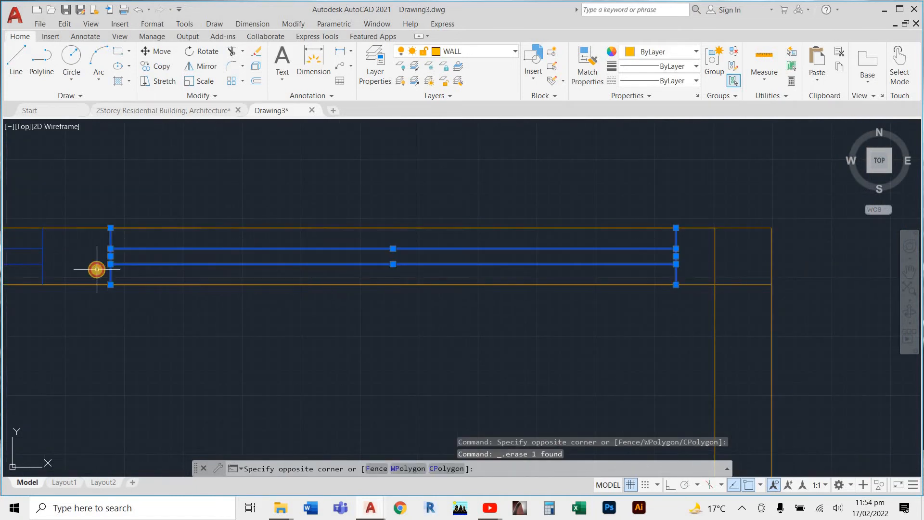
{"action": "type", "text": "b"}
{"action": "key", "text": "Return"}
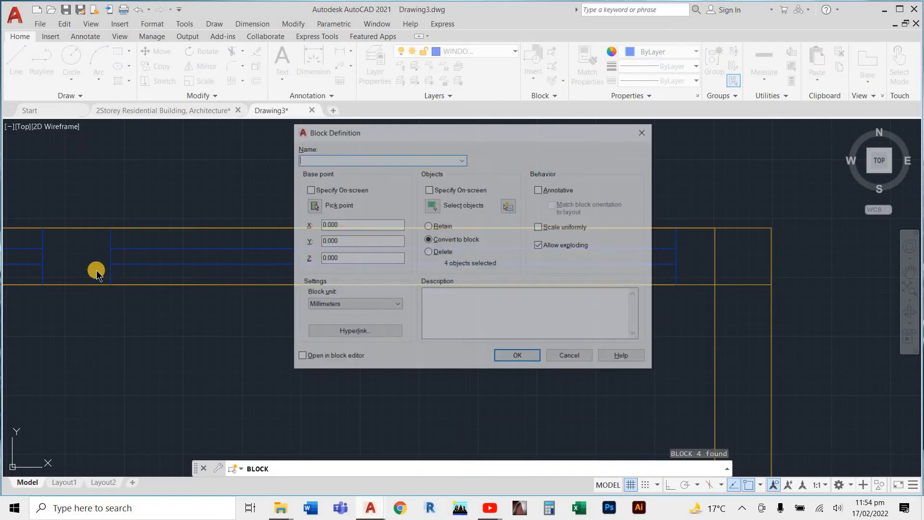
{"action": "type", "text": "W2"}
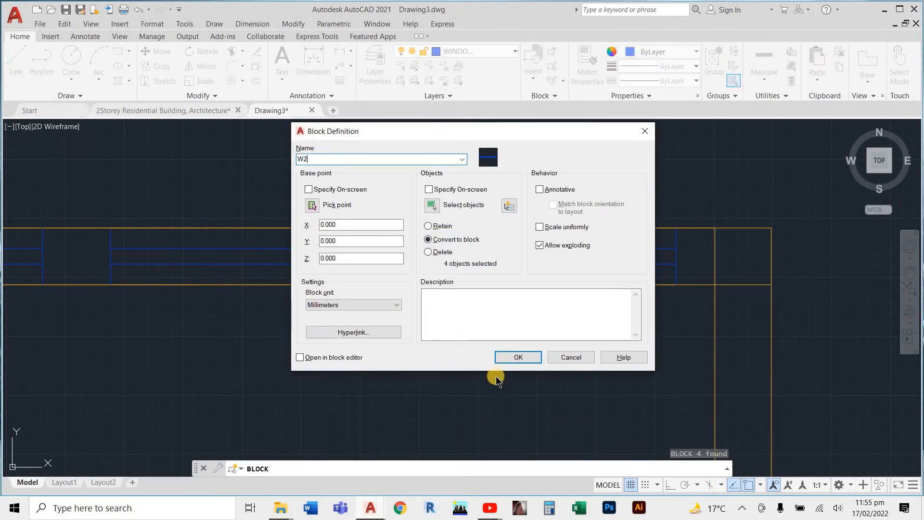
{"action": "left_click", "coordinate": [514, 357]}
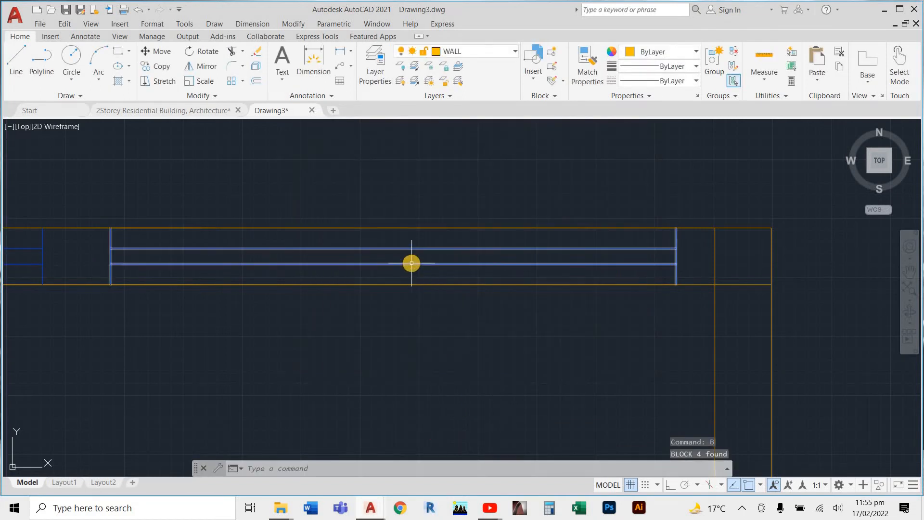
{"action": "type", "text": "M"}
{"action": "key", "text": "Return"}
{"action": "left_click", "coordinate": [411, 263]}
{"action": "key", "text": "Return"}
{"action": "left_click", "coordinate": [412, 264]}
{"action": "scroll", "coordinate": [419, 260], "scroll_direction": "down", "scroll_amount": 6}
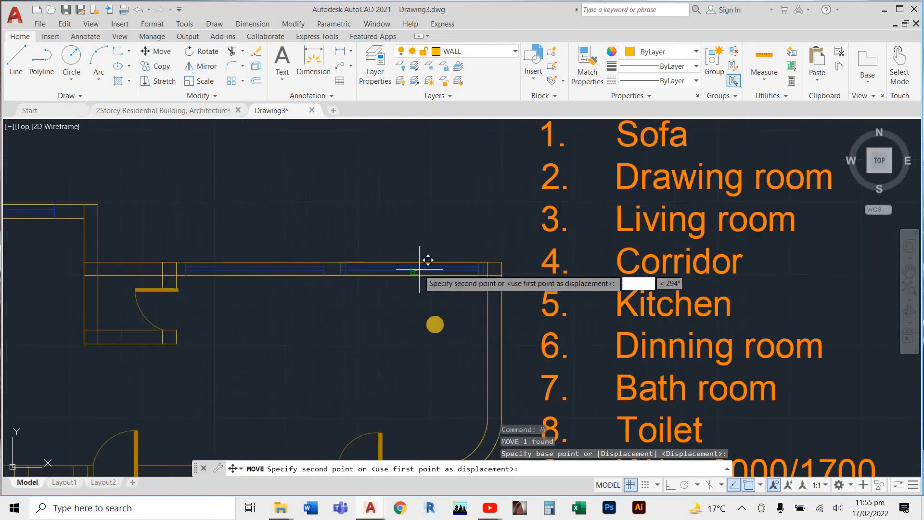
{"action": "scroll", "coordinate": [393, 433], "scroll_direction": "up", "scroll_amount": 8}
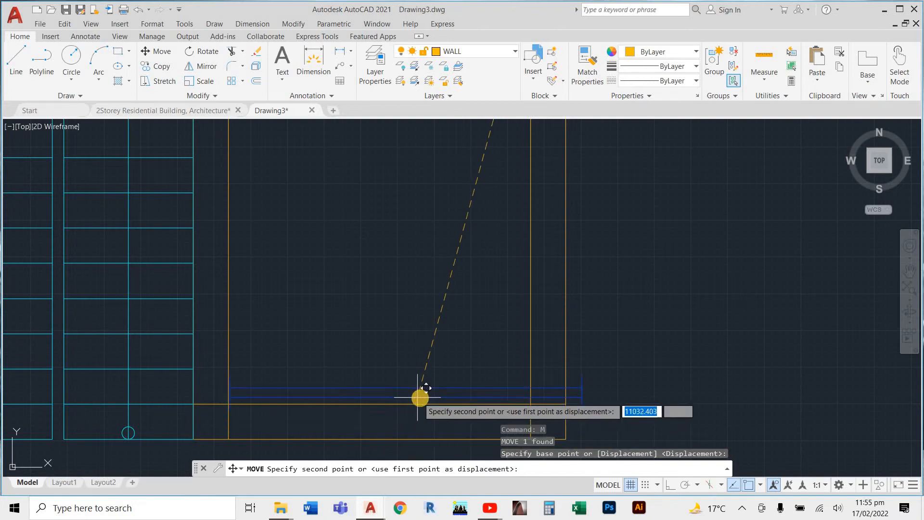
{"action": "scroll", "coordinate": [421, 404], "scroll_direction": "down", "scroll_amount": 4}
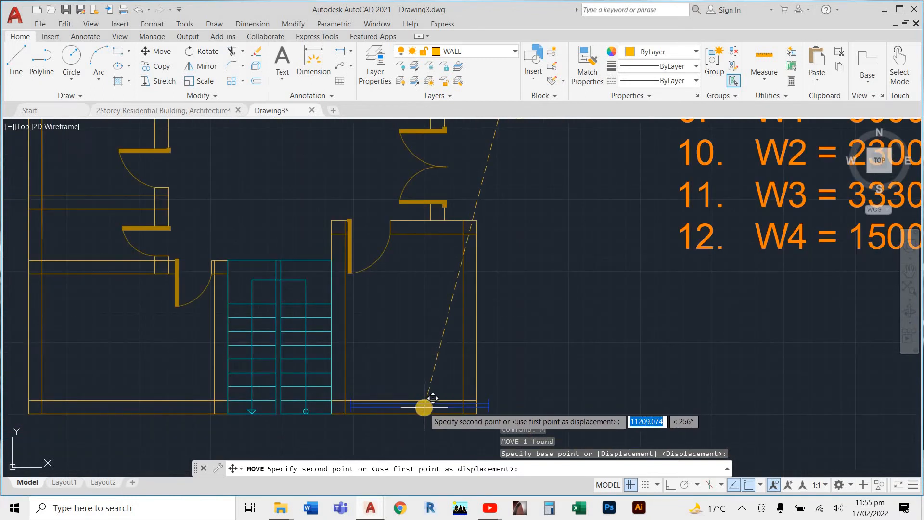
{"action": "key", "text": "Escape"}
{"action": "key", "text": "Escape"}
{"action": "key", "text": "Escape"}
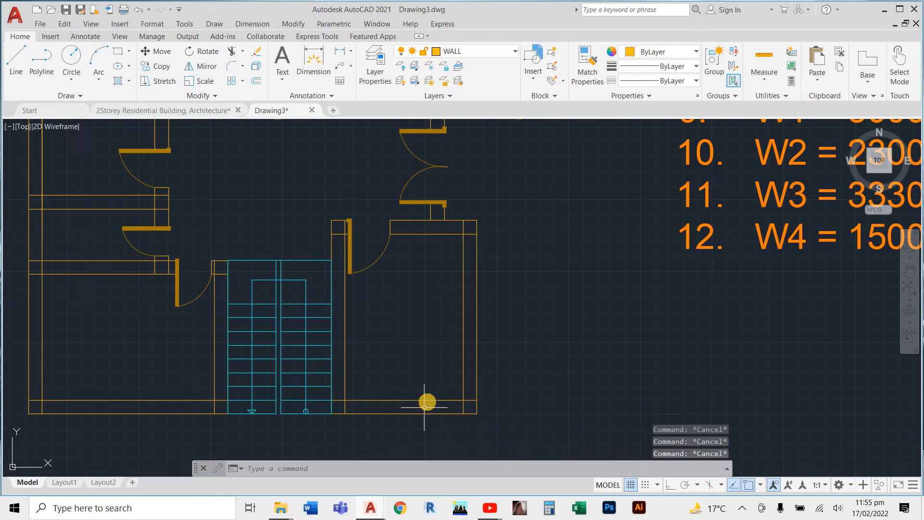
- Examine the lower-right room's bottom wall and compare it with the W1 to W4 sizes in the window list
{"action": "scroll", "coordinate": [416, 404], "scroll_direction": "down", "scroll_amount": 5}
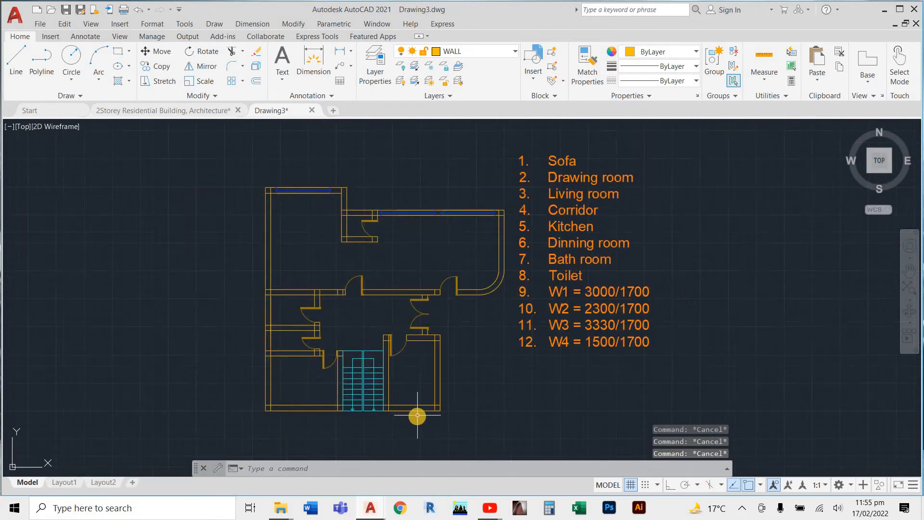
{"action": "scroll", "coordinate": [415, 406], "scroll_direction": "up", "scroll_amount": 5}
{"action": "scroll", "coordinate": [416, 407], "scroll_direction": "down", "scroll_amount": 5}
{"action": "scroll", "coordinate": [416, 409], "scroll_direction": "up", "scroll_amount": 3}
{"action": "scroll", "coordinate": [416, 417], "scroll_direction": "down", "scroll_amount": 4}
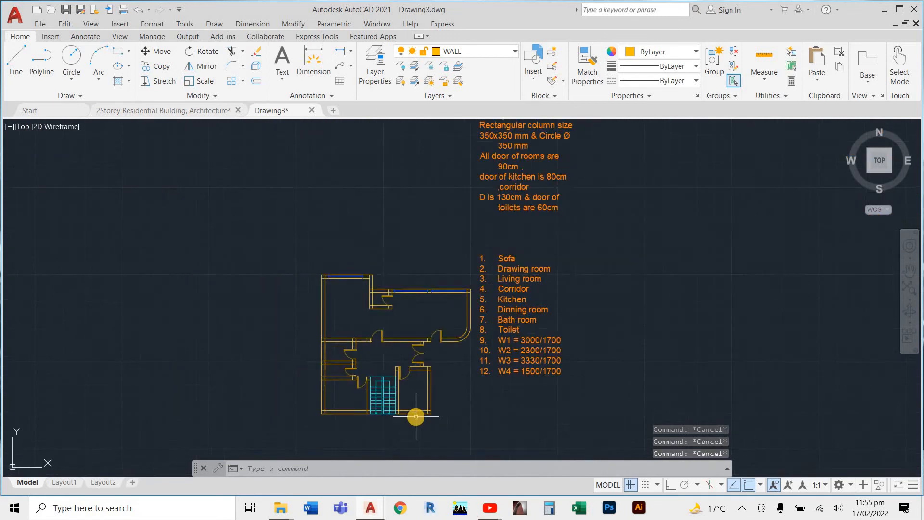
{"action": "scroll", "coordinate": [416, 416], "scroll_direction": "up", "scroll_amount": 2}
{"action": "scroll", "coordinate": [414, 416], "scroll_direction": "up", "scroll_amount": 4}
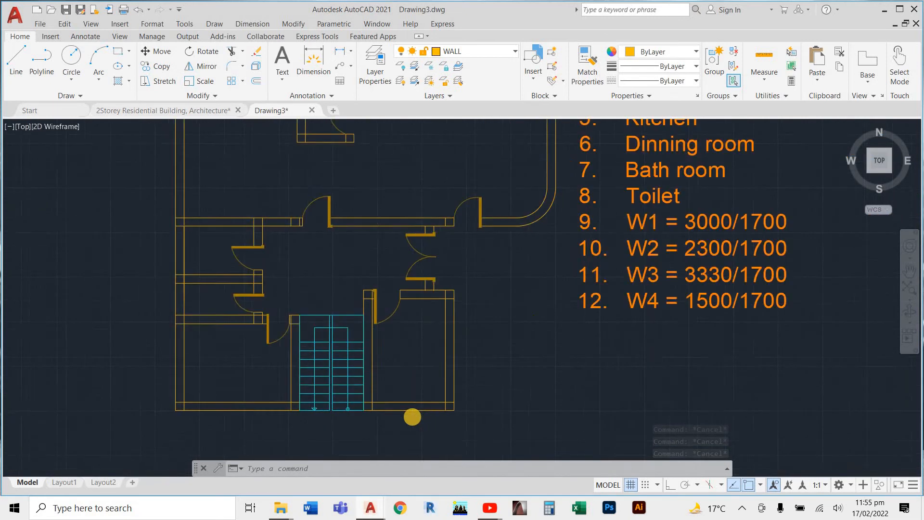
{"action": "scroll", "coordinate": [583, 343], "scroll_direction": "down", "scroll_amount": 4}
{"action": "scroll", "coordinate": [593, 350], "scroll_direction": "up", "scroll_amount": 2}
{"action": "scroll", "coordinate": [593, 350], "scroll_direction": "up", "scroll_amount": 2}
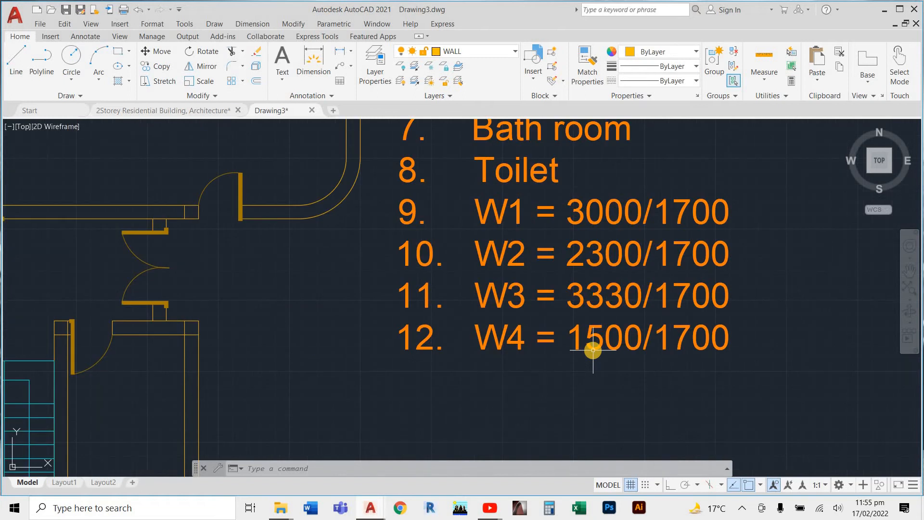
{"action": "scroll", "coordinate": [589, 352], "scroll_direction": "down", "scroll_amount": 3}
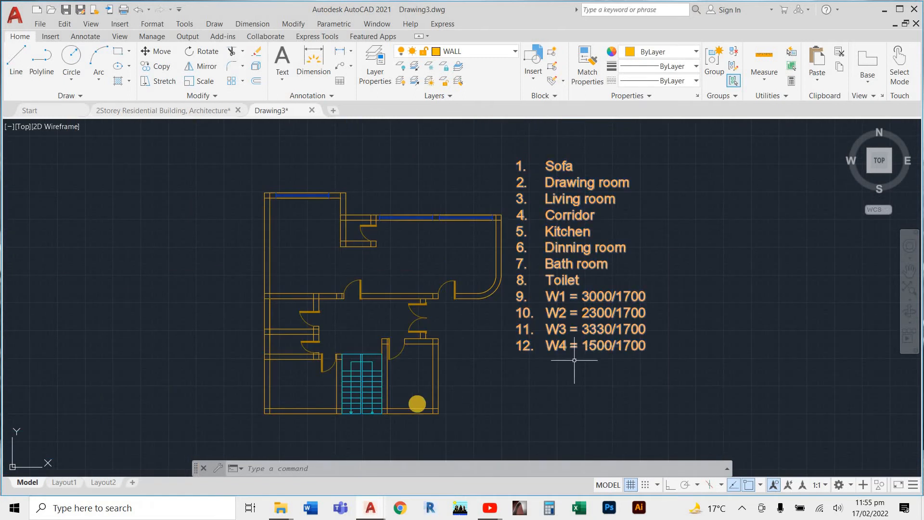
{"action": "scroll", "coordinate": [417, 403], "scroll_direction": "up", "scroll_amount": 3}
{"action": "scroll", "coordinate": [387, 438], "scroll_direction": "up", "scroll_amount": 3}
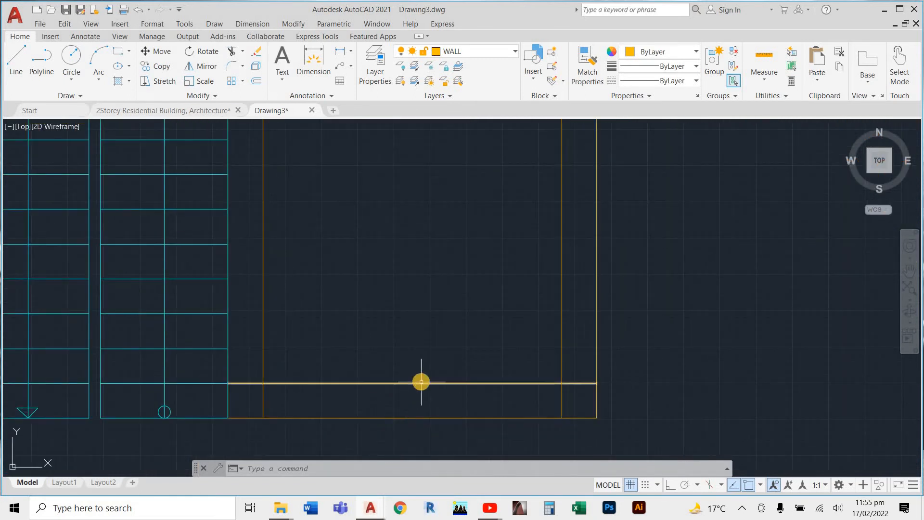
{"action": "scroll", "coordinate": [421, 381], "scroll_direction": "down", "scroll_amount": 3}
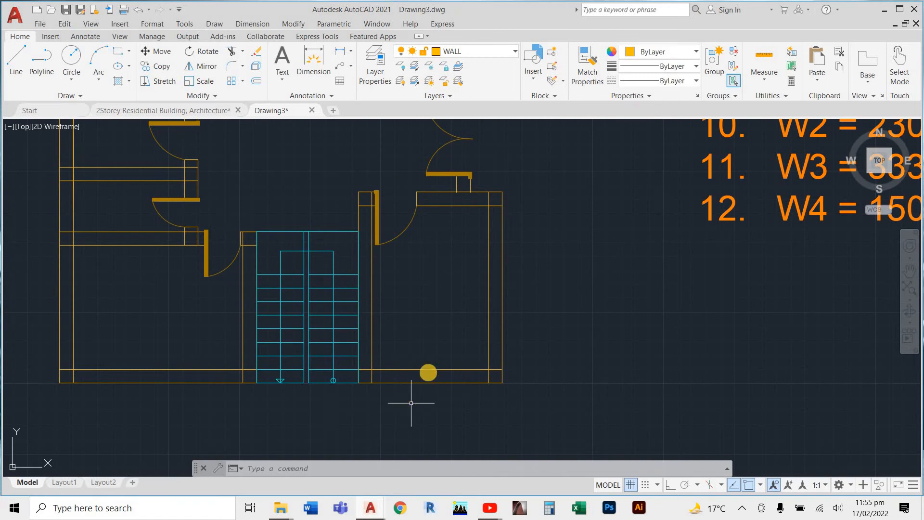
{"action": "scroll", "coordinate": [411, 403], "scroll_direction": "up", "scroll_amount": 3}
{"action": "scroll", "coordinate": [413, 386], "scroll_direction": "down", "scroll_amount": 3}
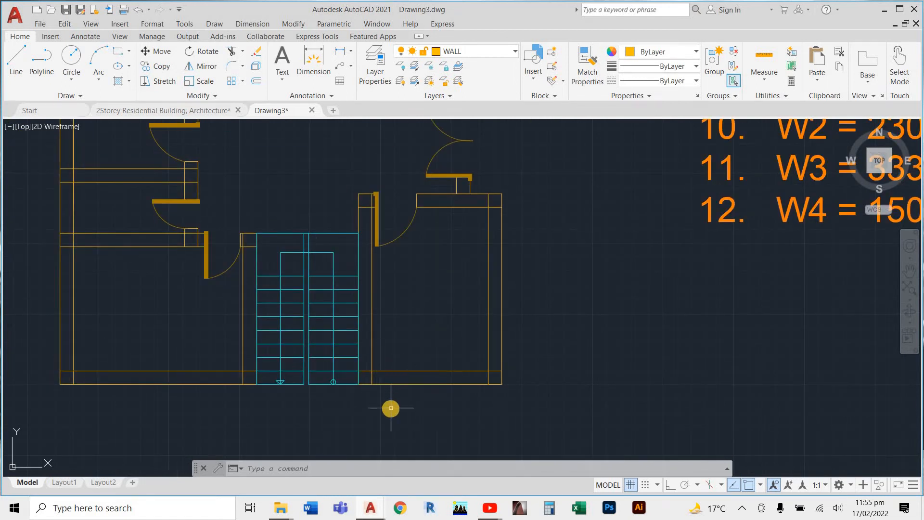
{"action": "scroll", "coordinate": [394, 408], "scroll_direction": "up", "scroll_amount": 2}
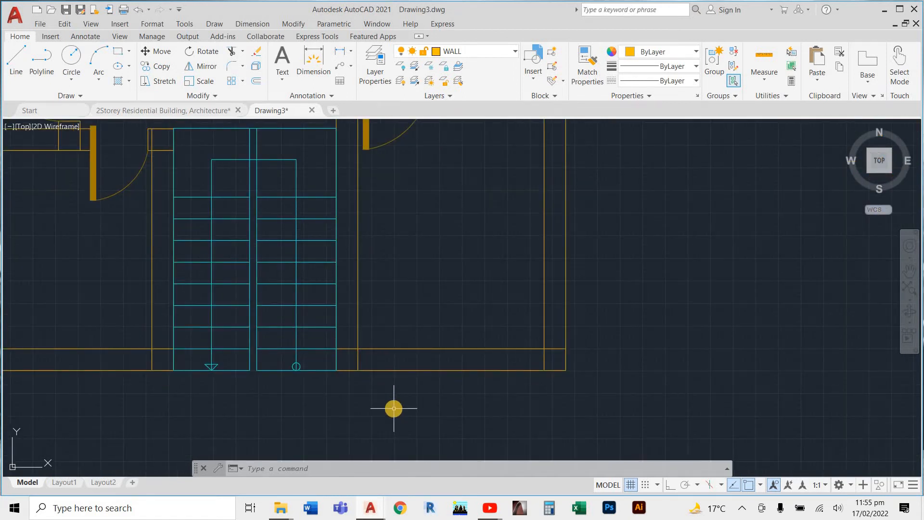
{"action": "scroll", "coordinate": [394, 409], "scroll_direction": "down", "scroll_amount": 2}
- Draw a midpoint mark across the lower-right room's bottom wall, starting midway between the side walls' inner faces on the outer edge
{"action": "type", "text": "L"}
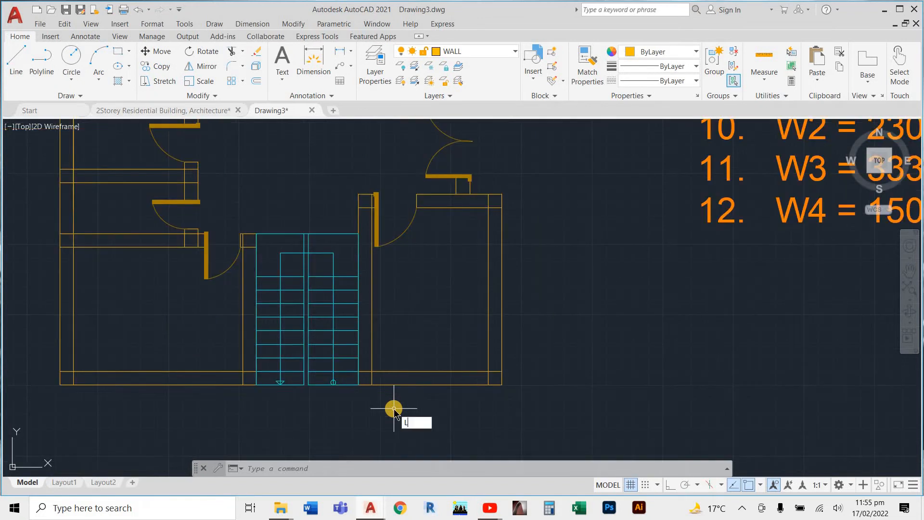
{"action": "key", "text": "Return"}
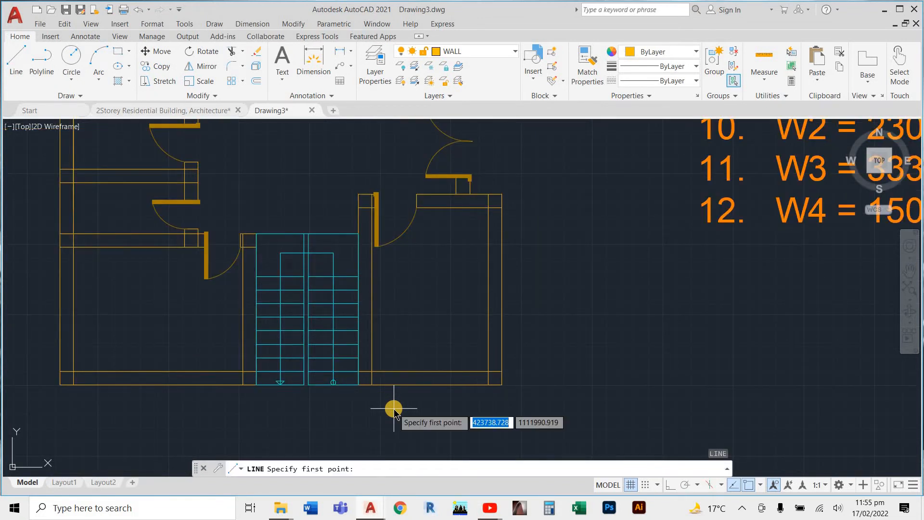
{"action": "key", "text": "Return"}
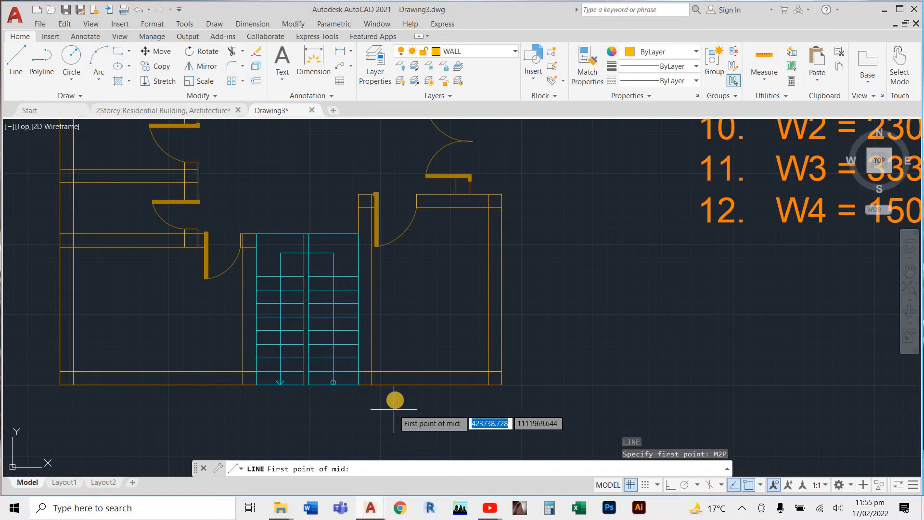
{"action": "scroll", "coordinate": [394, 399], "scroll_direction": "up", "scroll_amount": 2}
{"action": "left_click", "coordinate": [357, 376]}
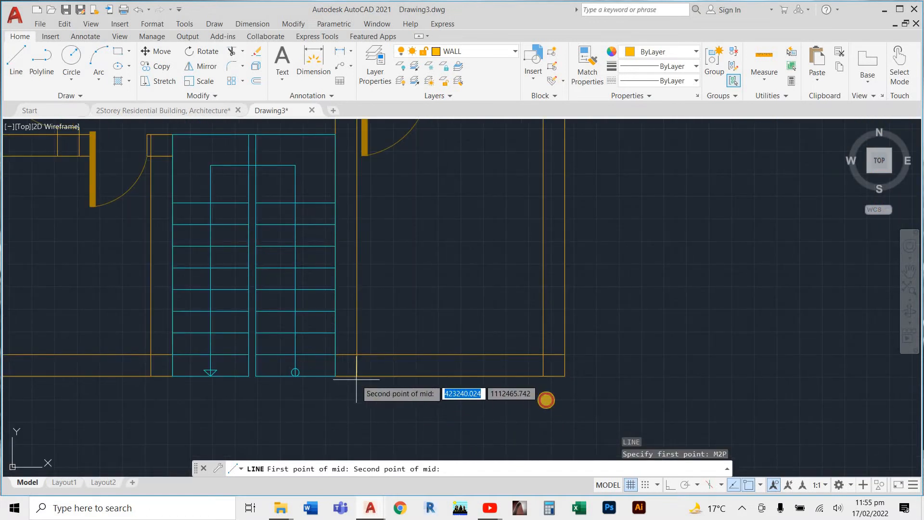
{"action": "left_click", "coordinate": [544, 376]}
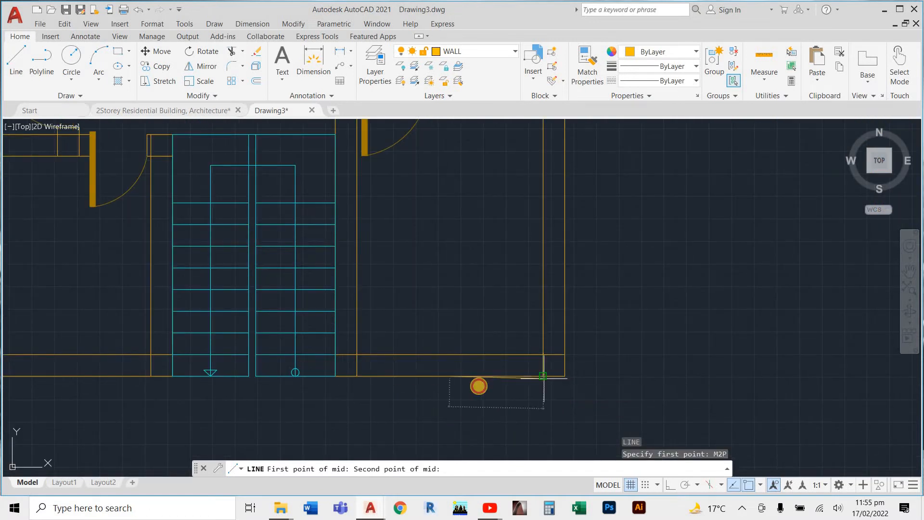
{"action": "left_click", "coordinate": [450, 356]}
{"action": "key", "text": "Escape"}
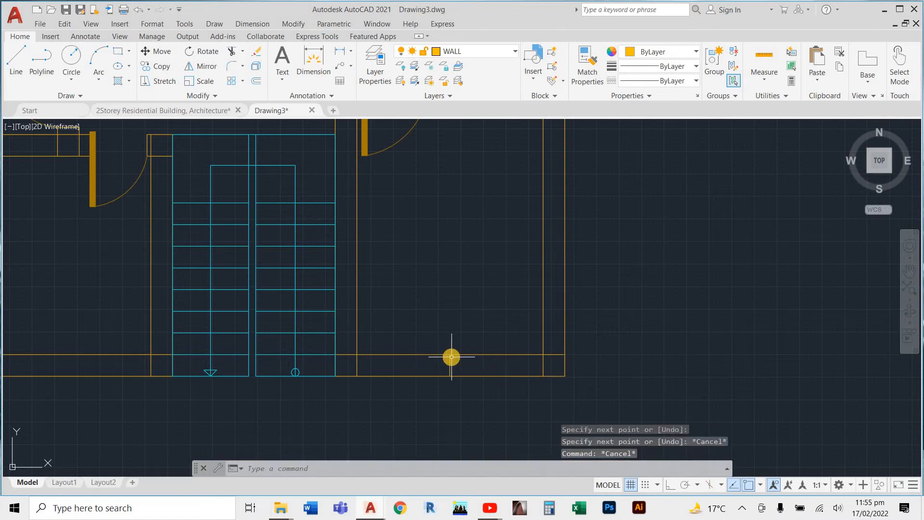
- Draw a line along the inner edge of the lower-right room's bottom wall, from one inner corner to the other
{"action": "type", "text": "L"}
{"action": "key", "text": "Return"}
{"action": "left_click", "coordinate": [357, 354]}
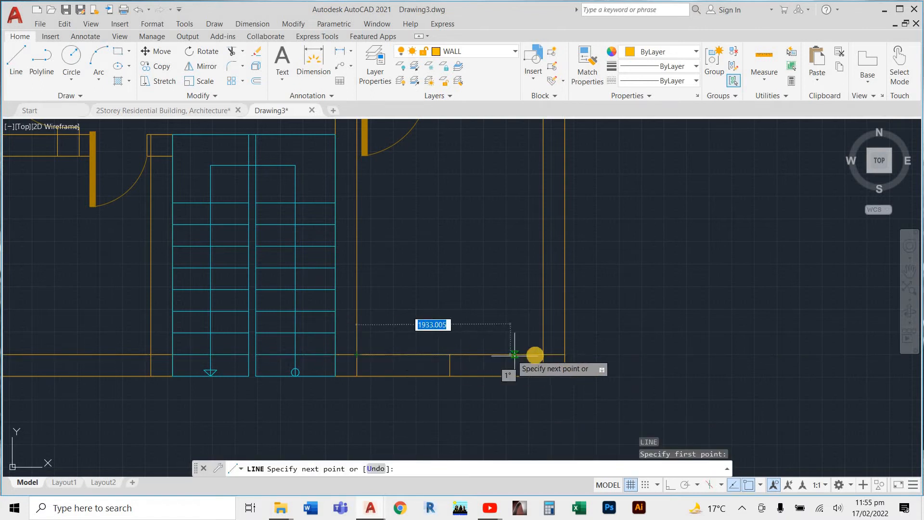
{"action": "left_click", "coordinate": [542, 354]}
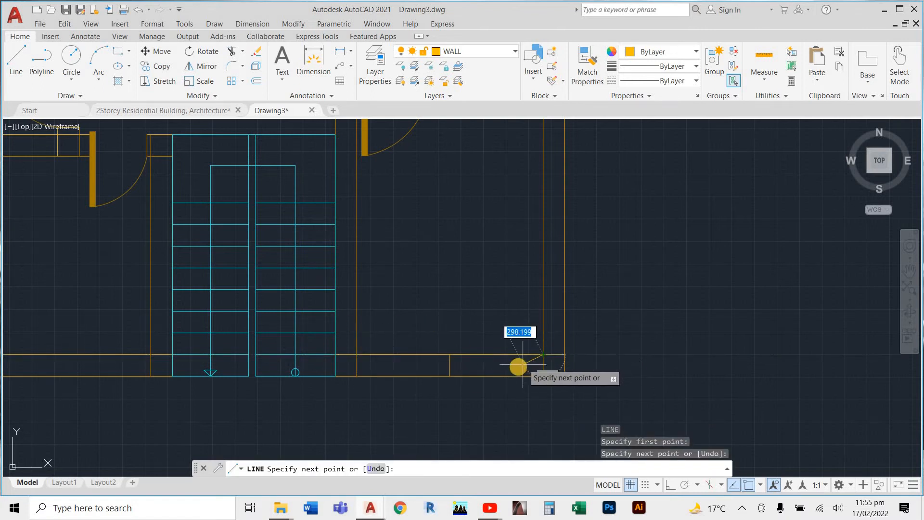
{"action": "key", "text": "Escape"}
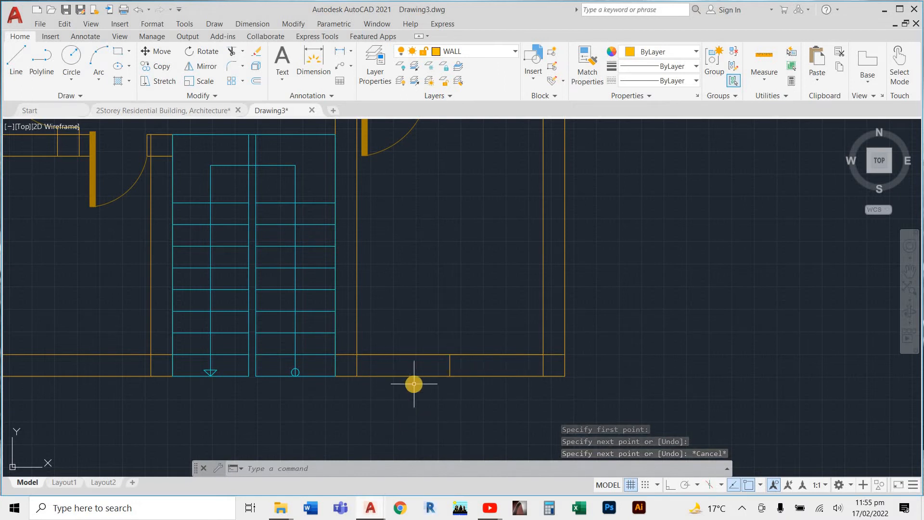
- Try to draw a 750 mm line rightward along the bottom wall's outer edge from the midpoint mark
{"action": "type", "text": "L"}
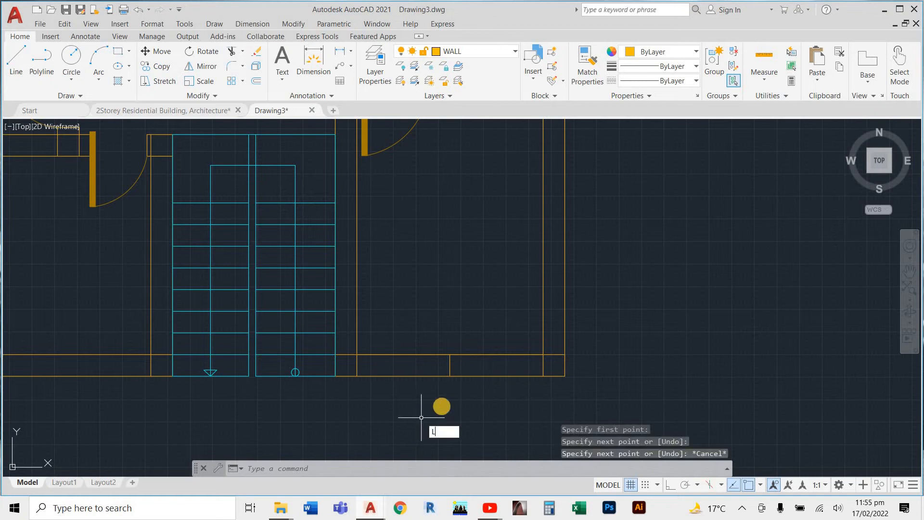
{"action": "key", "text": "Return"}
{"action": "left_click", "coordinate": [450, 376]}
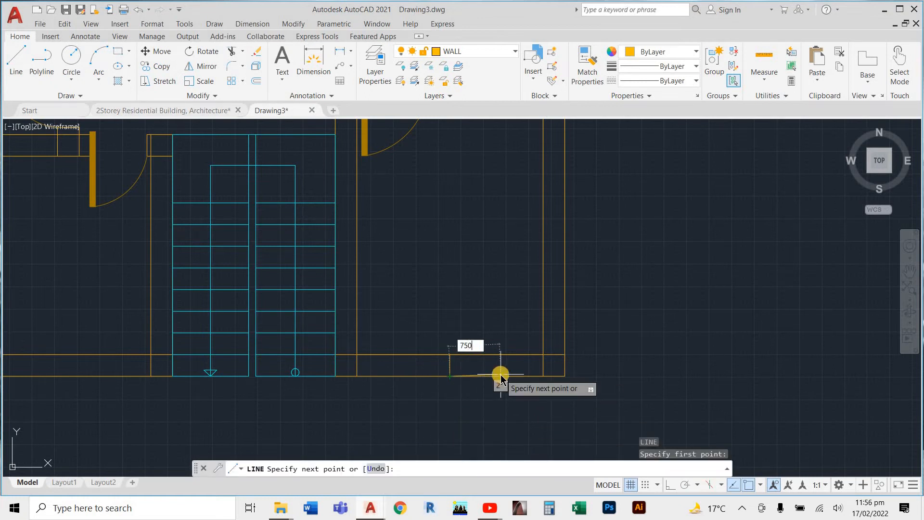
{"action": "key", "text": "Return"}
{"action": "key", "text": "Escape"}
{"action": "key", "text": "Escape"}
- Delete the slanted 750 mm line beside the midpoint mark in the bottom wall
{"action": "scroll", "coordinate": [483, 382], "scroll_direction": "up", "scroll_amount": 4}
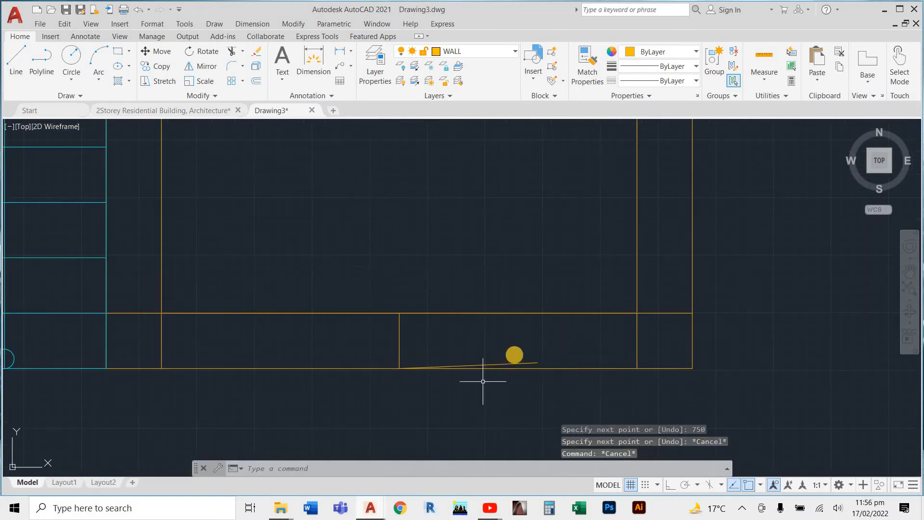
{"action": "left_click", "coordinate": [483, 380]}
{"action": "left_click", "coordinate": [490, 365]}
{"action": "key", "text": "Delete"}
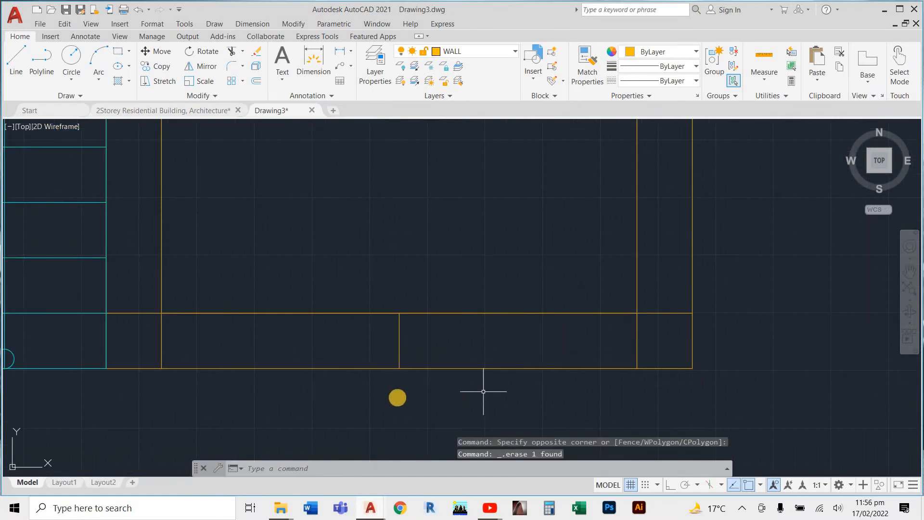
- Draw a horizontal 750 mm line rightward along the lower-right room's bottom wall outer edge from the midpoint mark, with ortho on
{"action": "scroll", "coordinate": [406, 380], "scroll_direction": "down", "scroll_amount": 2}
{"action": "scroll", "coordinate": [407, 375], "scroll_direction": "up", "scroll_amount": 2}
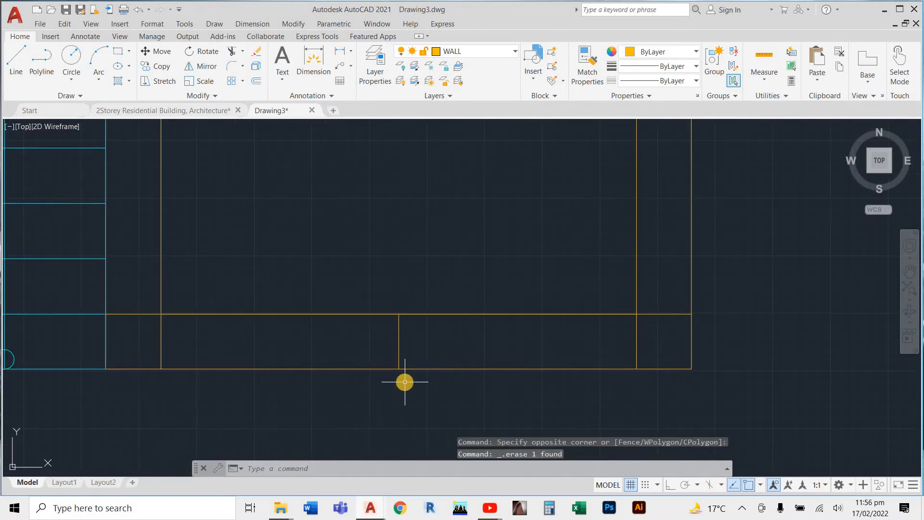
{"action": "type", "text": "l"}
{"action": "key", "text": "Return"}
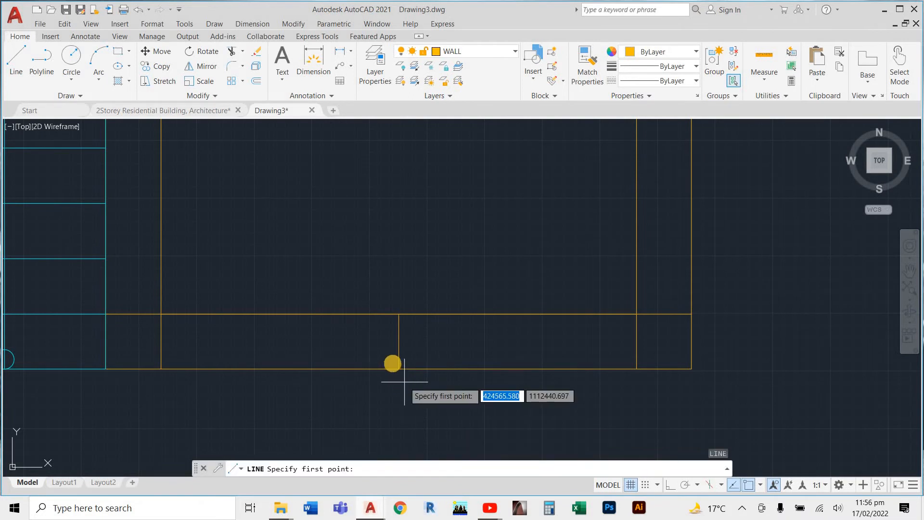
{"action": "left_click", "coordinate": [399, 369]}
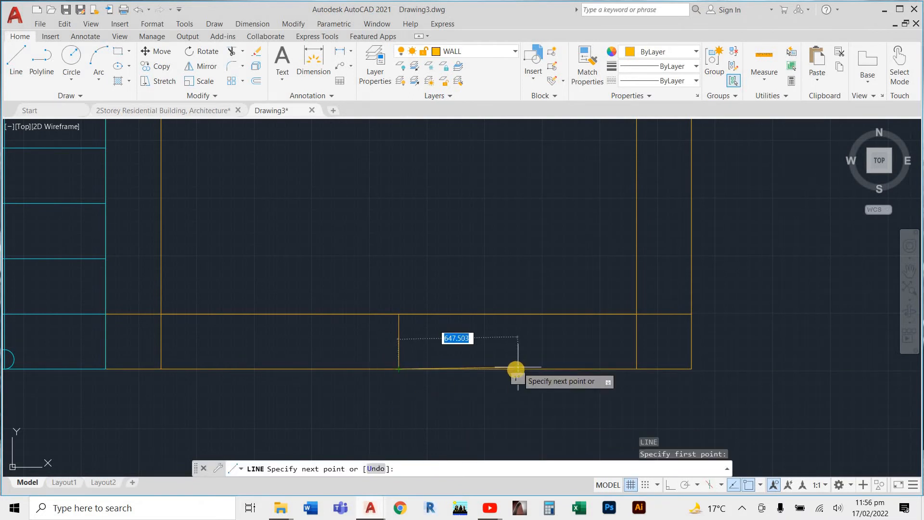
{"action": "key", "text": "F8"}
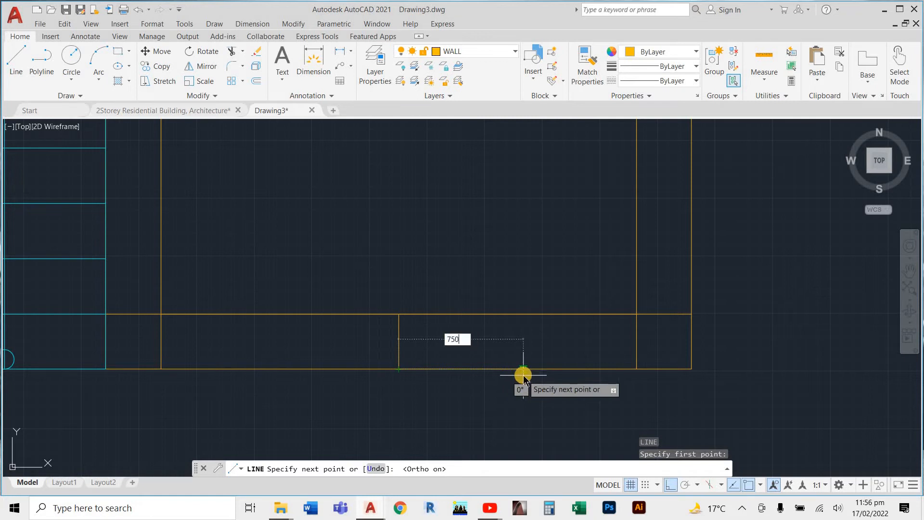
{"action": "key", "text": "Return"}
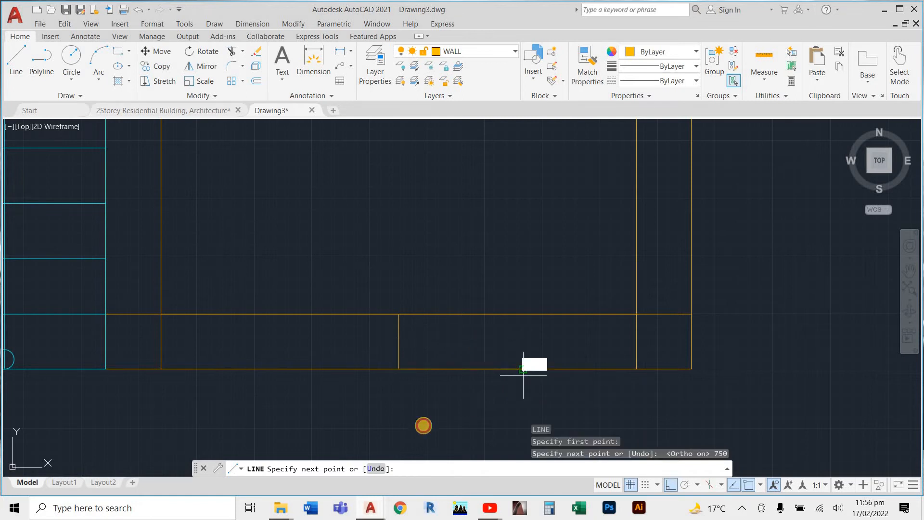
{"action": "key", "text": "Escape"}
{"action": "key", "text": "Escape"}
- Draw a 750 mm line leftward along the bottom wall's outer edge from the foot of the midpoint mark
{"action": "key", "text": "Return"}
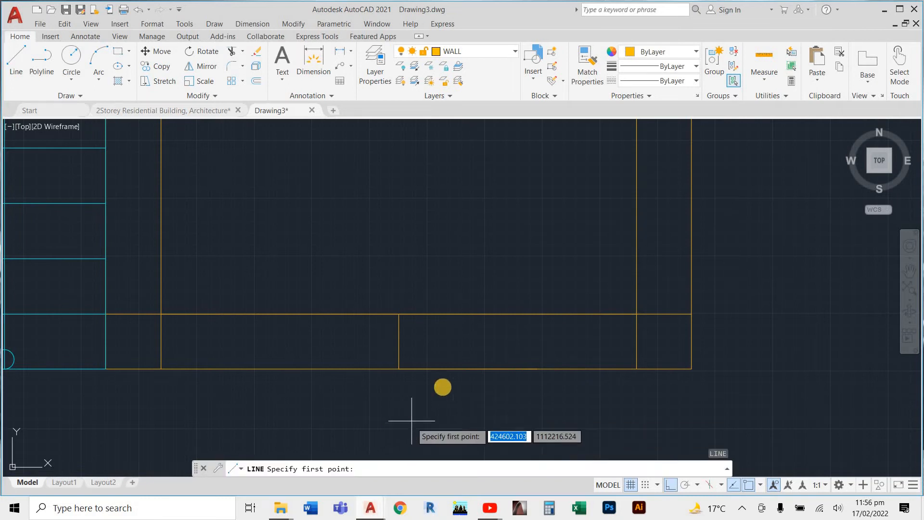
{"action": "scroll", "coordinate": [457, 378], "scroll_direction": "up", "scroll_amount": 4}
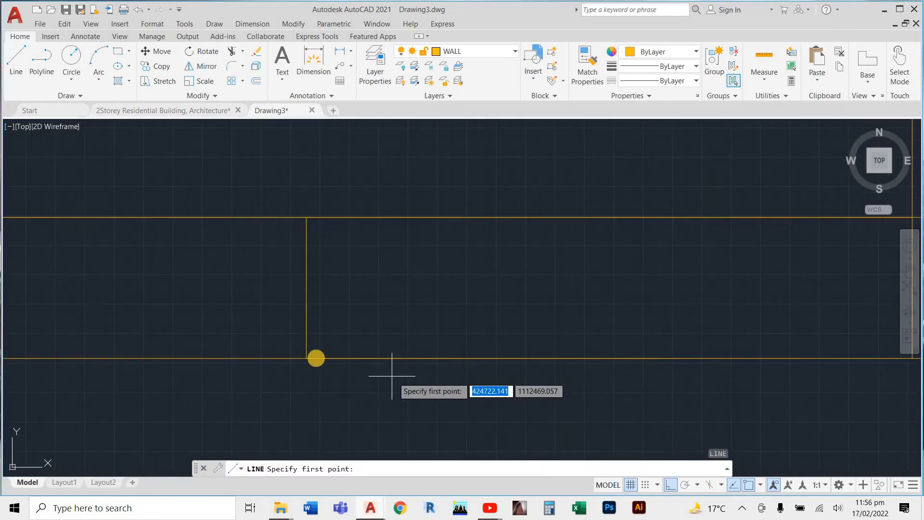
{"action": "left_click", "coordinate": [306, 358]}
{"action": "scroll", "coordinate": [306, 359], "scroll_direction": "down", "scroll_amount": 6}
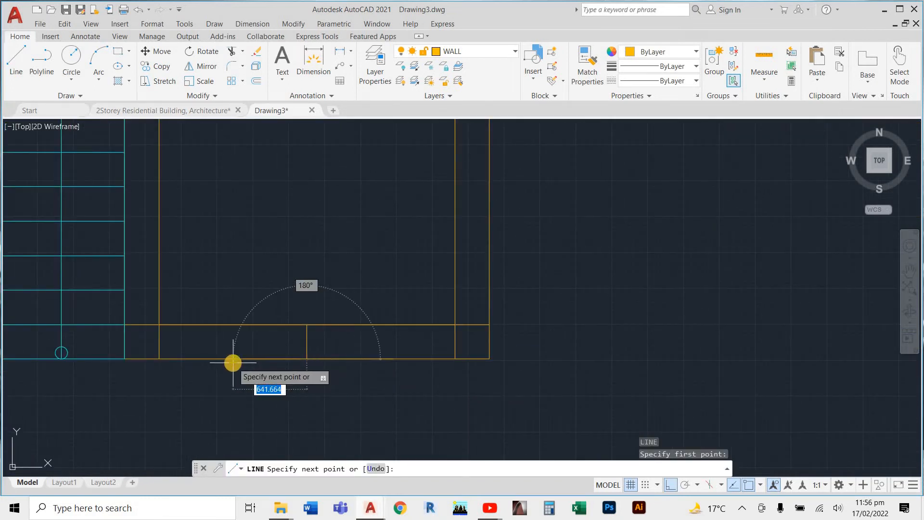
{"action": "type", "text": "750"}
{"action": "key", "text": "Return"}
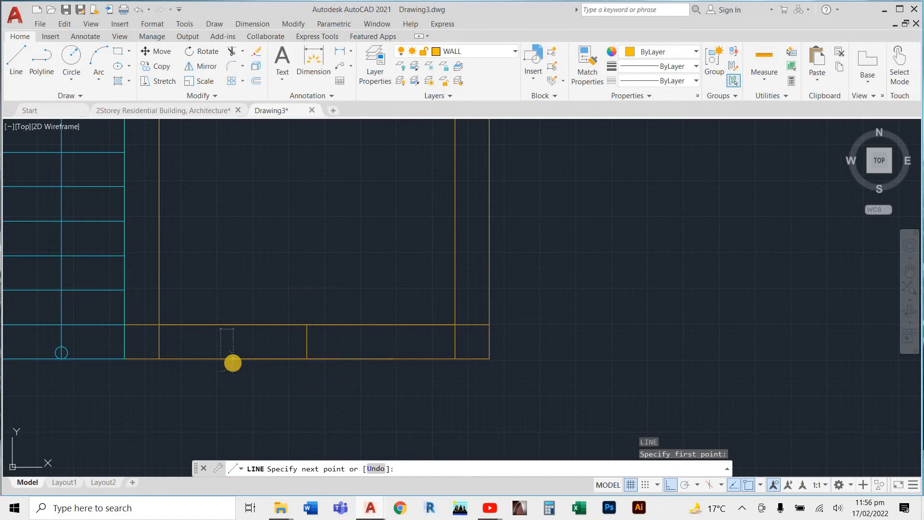
{"action": "key", "text": "Escape"}
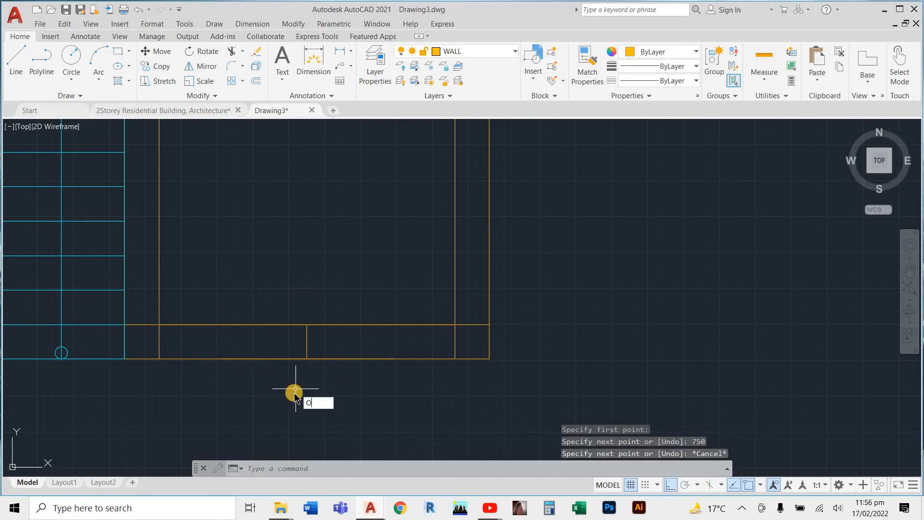
- Make WINDOW the current layer and offset the bottom wall's inner-edge line 110 mm into the wall
{"action": "key", "text": "Return"}
{"action": "type", "text": "110"}
{"action": "key", "text": "Return"}
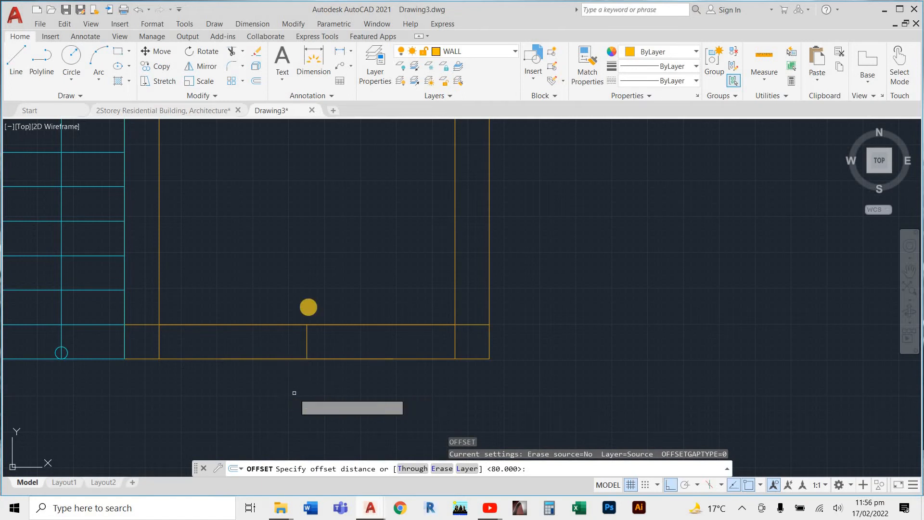
{"action": "left_click", "coordinate": [476, 51]}
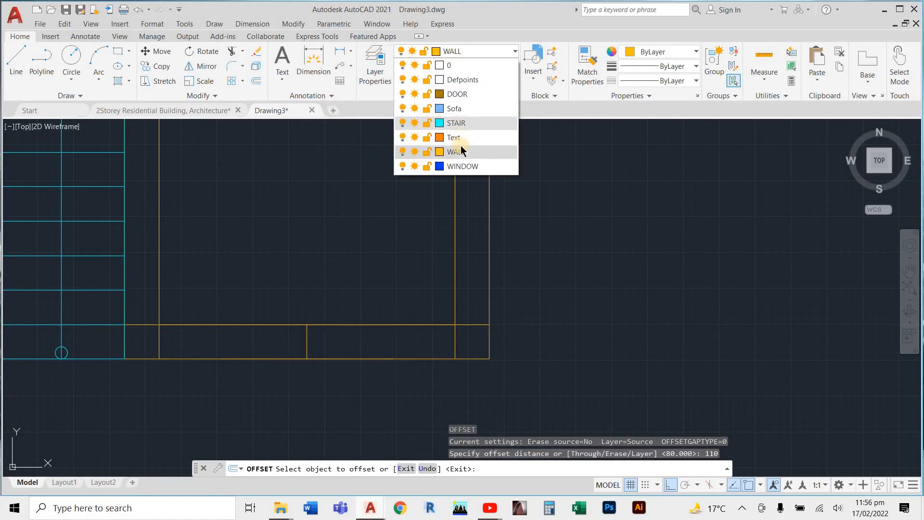
{"action": "left_click", "coordinate": [463, 163]}
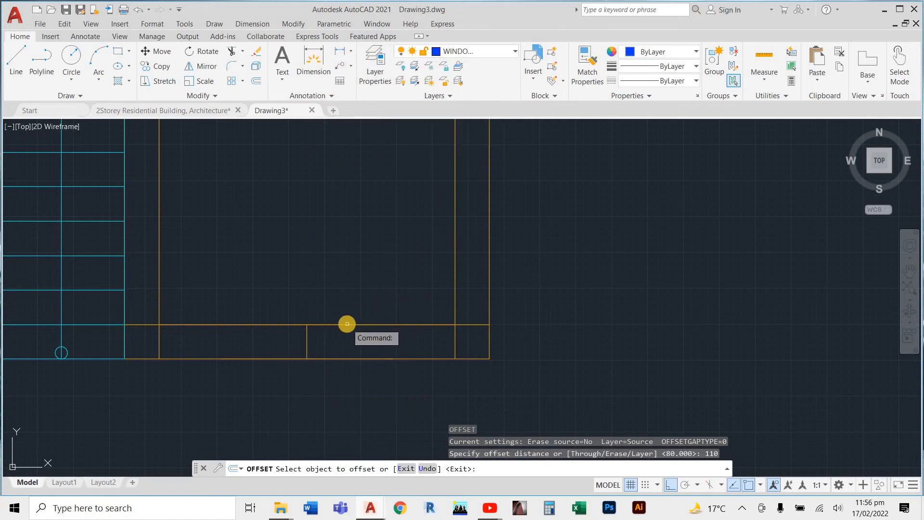
{"action": "left_click", "coordinate": [342, 325]}
{"action": "left_click", "coordinate": [341, 345]}
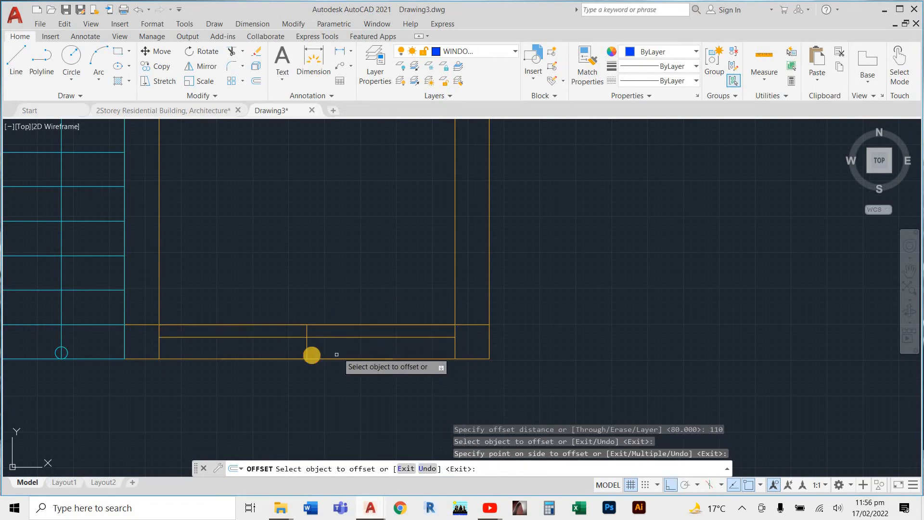
{"action": "key", "text": "Escape"}
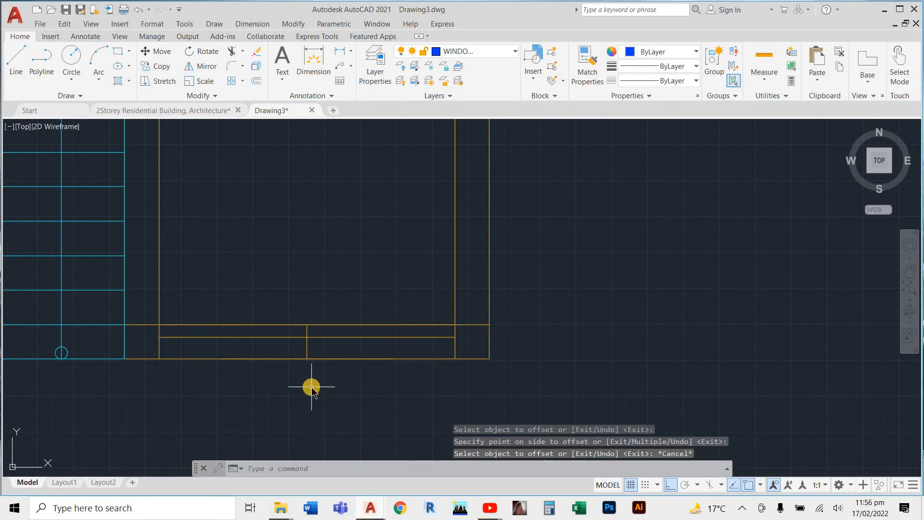
- Offset the new line inside the bottom wall 80 mm toward the outer edge
{"action": "key", "text": "Return"}
{"action": "type", "text": "80"}
{"action": "key", "text": "Return"}
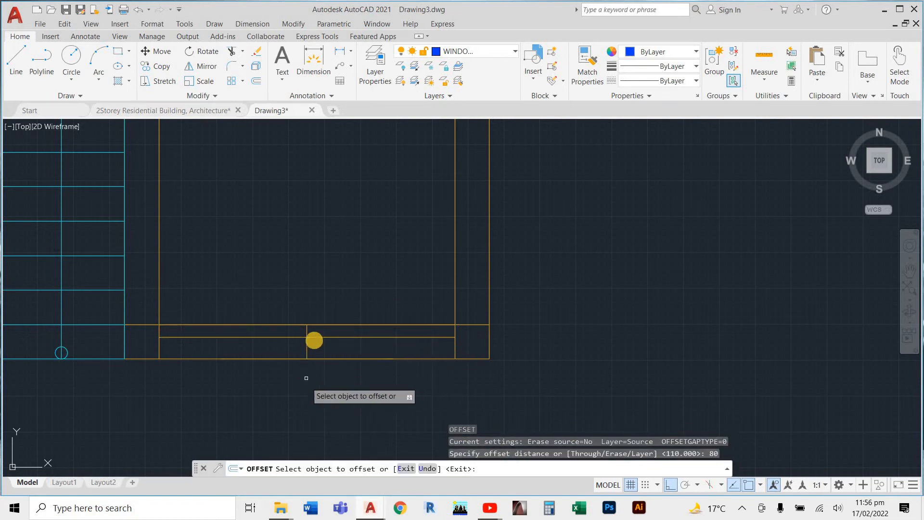
{"action": "scroll", "coordinate": [315, 338], "scroll_direction": "up", "scroll_amount": 3}
{"action": "left_click", "coordinate": [321, 336]}
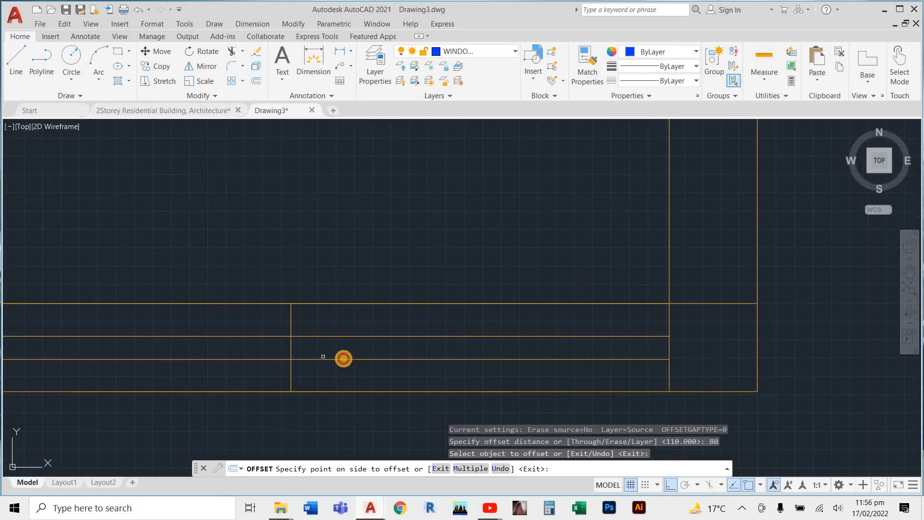
{"action": "left_click", "coordinate": [342, 357]}
{"action": "scroll", "coordinate": [371, 363], "scroll_direction": "down", "scroll_amount": 5}
{"action": "key", "text": "Escape"}
{"action": "key", "text": "Escape"}
{"action": "left_click", "coordinate": [481, 56]}
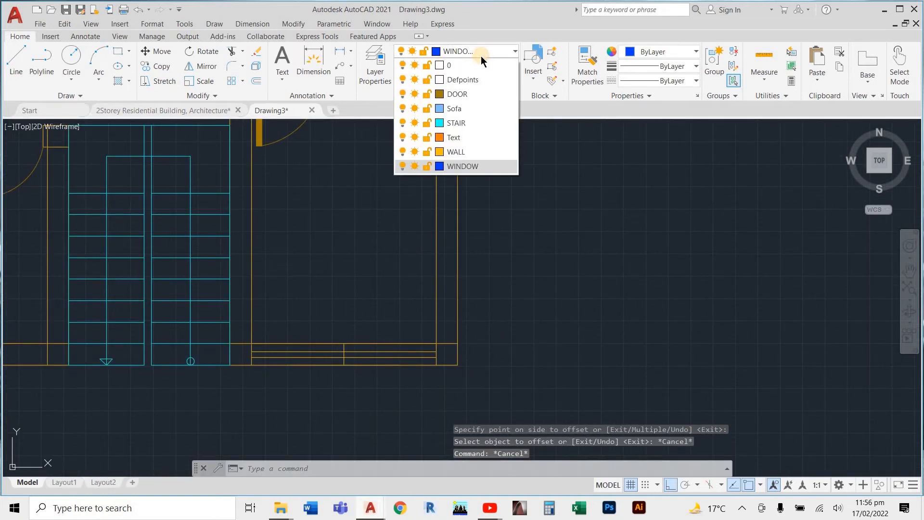
{"action": "left_click", "coordinate": [470, 167]}
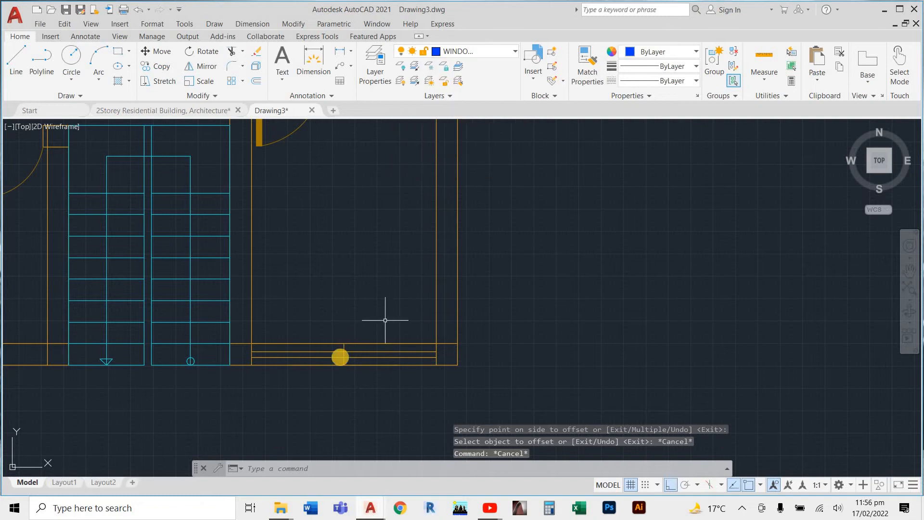
{"action": "scroll", "coordinate": [339, 359], "scroll_direction": "up", "scroll_amount": 8}
{"action": "scroll", "coordinate": [360, 371], "scroll_direction": "down", "scroll_amount": 8}
{"action": "scroll", "coordinate": [393, 361], "scroll_direction": "down", "scroll_amount": 4}
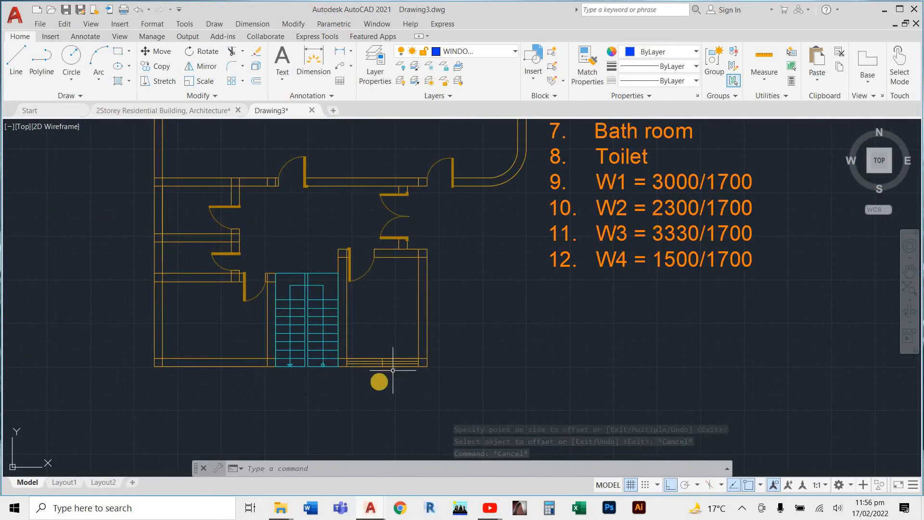
- Match the properties of the existing window in the upper wall onto the two offset lines in the bottom wall
{"action": "type", "text": "MA"}
{"action": "key", "text": "Return"}
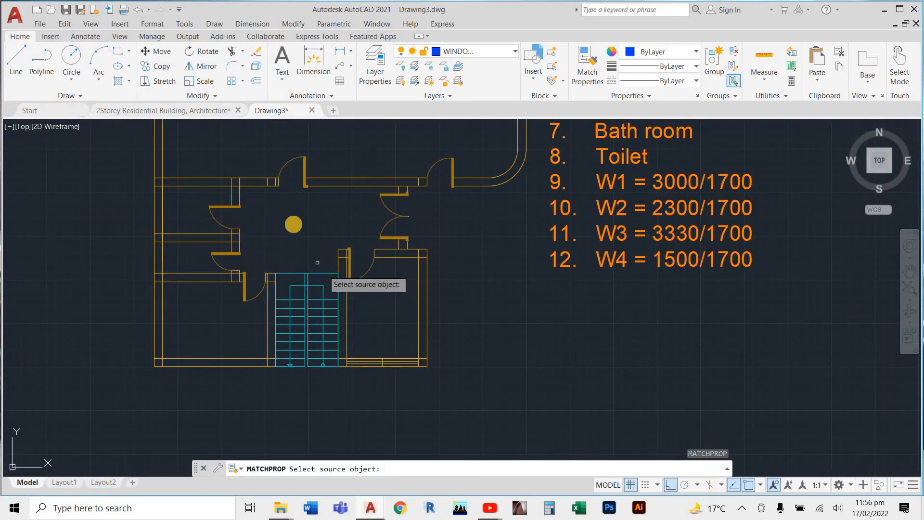
{"action": "scroll", "coordinate": [317, 250], "scroll_direction": "down", "scroll_amount": 3}
{"action": "scroll", "coordinate": [353, 263], "scroll_direction": "up", "scroll_amount": 6}
{"action": "scroll", "coordinate": [353, 268], "scroll_direction": "up", "scroll_amount": 2}
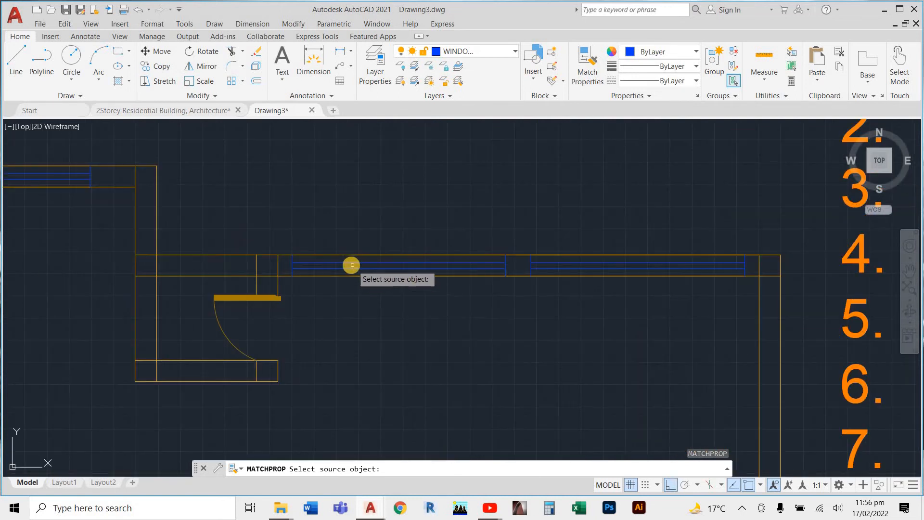
{"action": "left_click", "coordinate": [352, 264]}
{"action": "scroll", "coordinate": [366, 275], "scroll_direction": "down", "scroll_amount": 5}
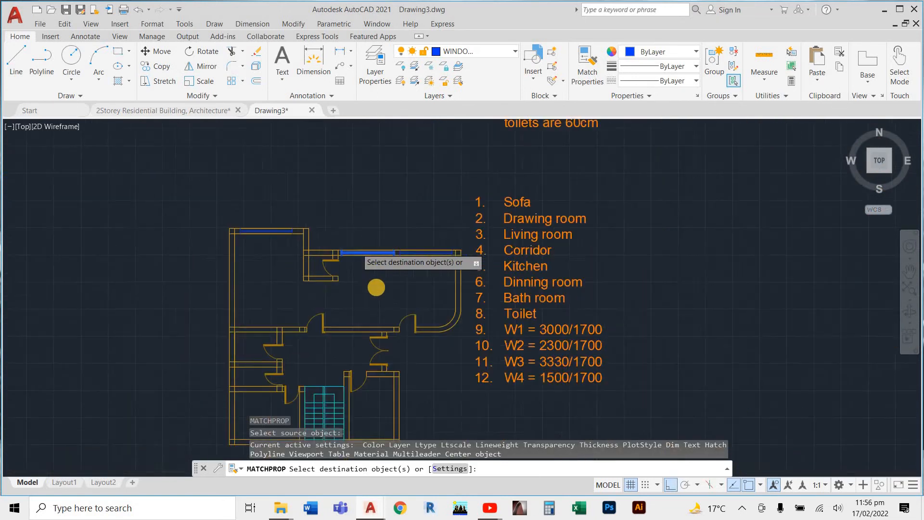
{"action": "scroll", "coordinate": [370, 289], "scroll_direction": "up", "scroll_amount": 3}
{"action": "scroll", "coordinate": [433, 192], "scroll_direction": "up", "scroll_amount": 5}
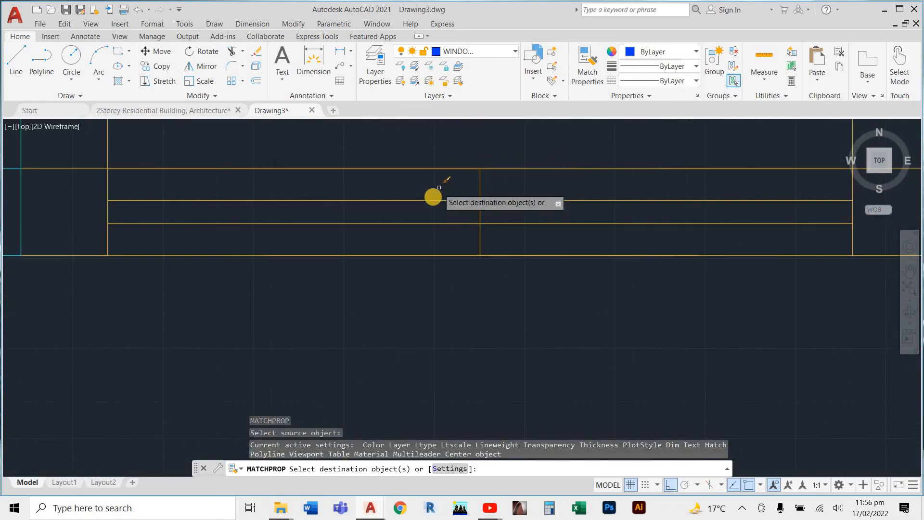
{"action": "left_click", "coordinate": [423, 223]}
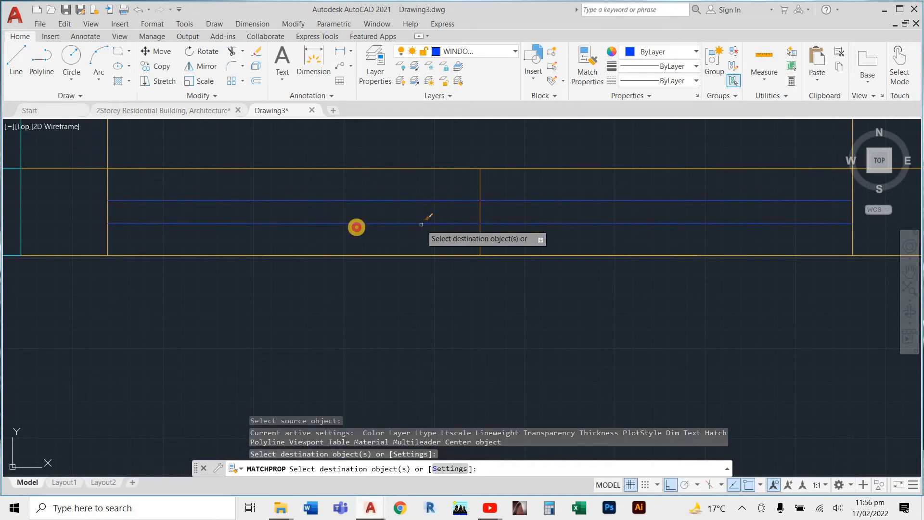
- Apply the same matched window properties to the inner-face lines of the lower-right room's two side walls
{"action": "left_click", "coordinate": [108, 213]}
{"action": "left_click", "coordinate": [109, 214]}
{"action": "scroll", "coordinate": [109, 222], "scroll_direction": "down", "scroll_amount": 5}
{"action": "scroll", "coordinate": [137, 286], "scroll_direction": "down", "scroll_amount": 4}
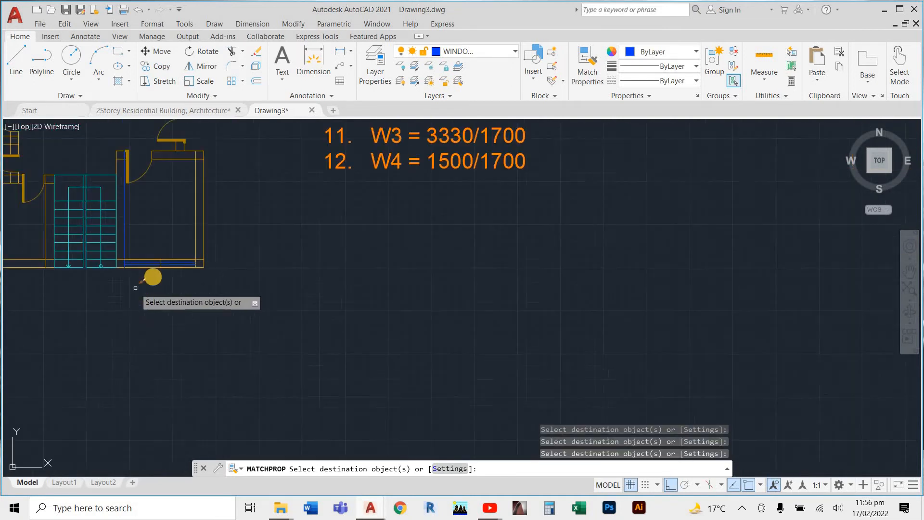
{"action": "scroll", "coordinate": [188, 257], "scroll_direction": "up", "scroll_amount": 5}
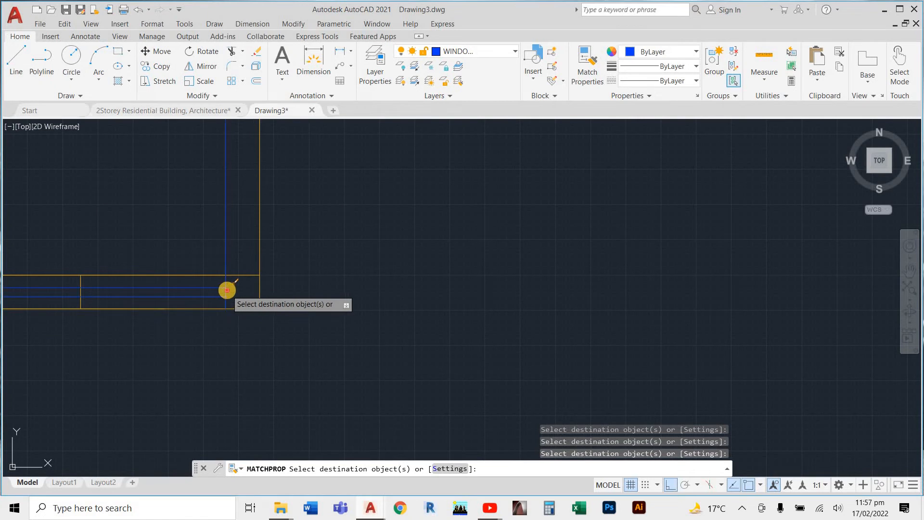
{"action": "left_click", "coordinate": [223, 294]}
{"action": "left_click", "coordinate": [221, 319]}
{"action": "scroll", "coordinate": [220, 321], "scroll_direction": "down", "scroll_amount": 3}
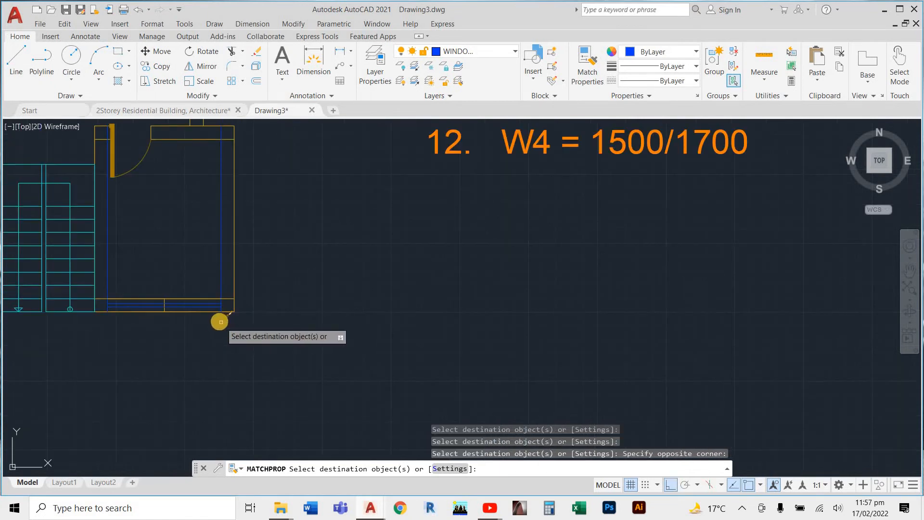
{"action": "key", "text": "Escape"}
{"action": "key", "text": "Escape"}
{"action": "key", "text": "Escape"}
- Trim both window-layer side lines above the bottom wall of the lower-right room
{"action": "key", "text": "Return"}
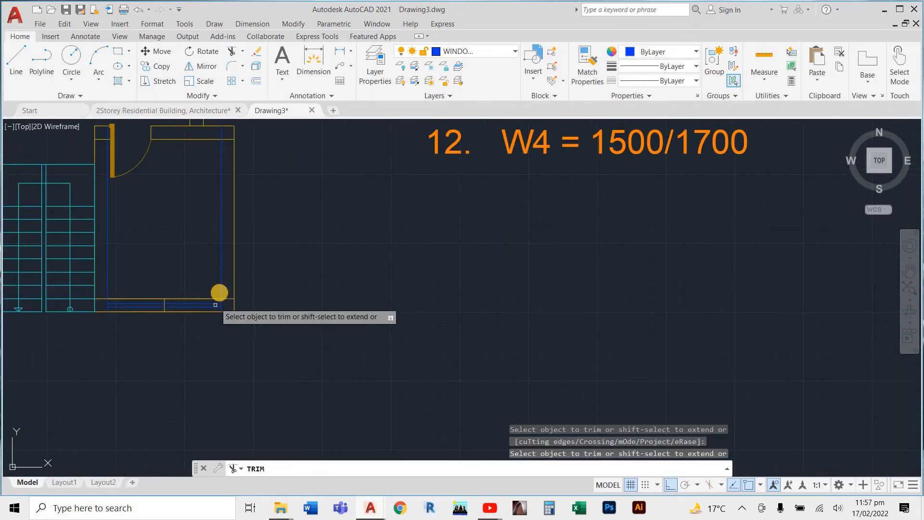
{"action": "scroll", "coordinate": [221, 292], "scroll_direction": "up", "scroll_amount": 4}
{"action": "left_click", "coordinate": [239, 291]}
{"action": "left_click", "coordinate": [210, 292]}
{"action": "scroll", "coordinate": [232, 308], "scroll_direction": "down", "scroll_amount": 4}
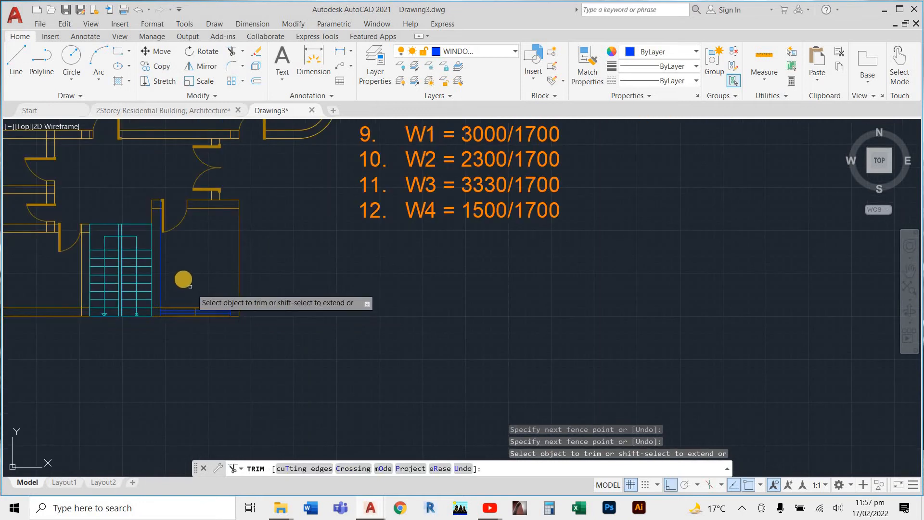
{"action": "left_click", "coordinate": [182, 279]}
{"action": "left_click", "coordinate": [158, 290]}
- Trim the leftover window-layer segment in the wall stub beside the room's door
{"action": "scroll", "coordinate": [159, 200], "scroll_direction": "up", "scroll_amount": 5}
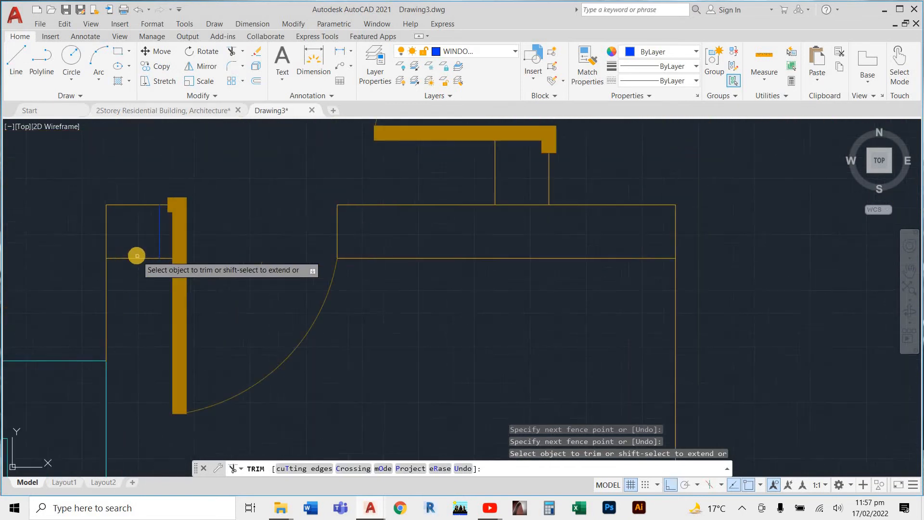
{"action": "left_click", "coordinate": [149, 221]}
{"action": "left_click", "coordinate": [180, 230]}
{"action": "scroll", "coordinate": [182, 210], "scroll_direction": "down", "scroll_amount": 4}
{"action": "scroll", "coordinate": [229, 262], "scroll_direction": "down", "scroll_amount": 3}
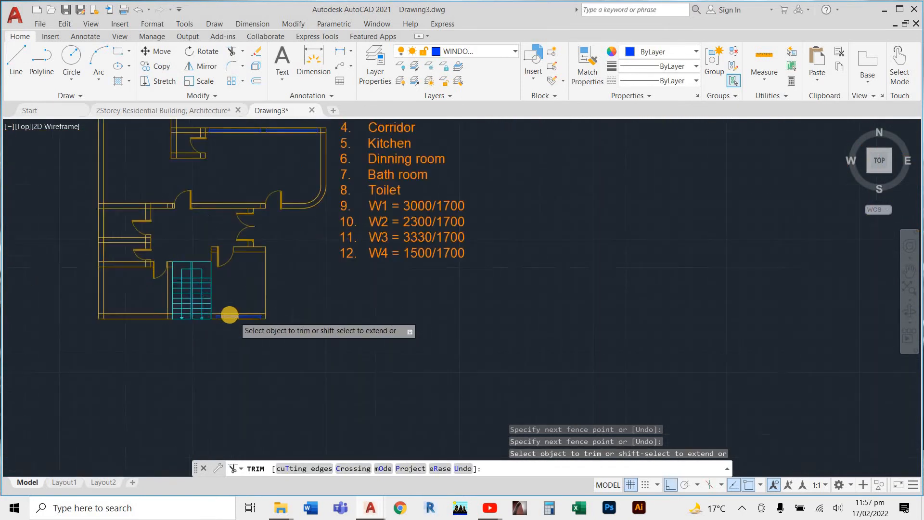
- Delete the midpoint mark crossing the window in the lower-right room's bottom wall
{"action": "scroll", "coordinate": [239, 319], "scroll_direction": "up", "scroll_amount": 6}
{"action": "key", "text": "Escape"}
{"action": "left_click", "coordinate": [339, 305]}
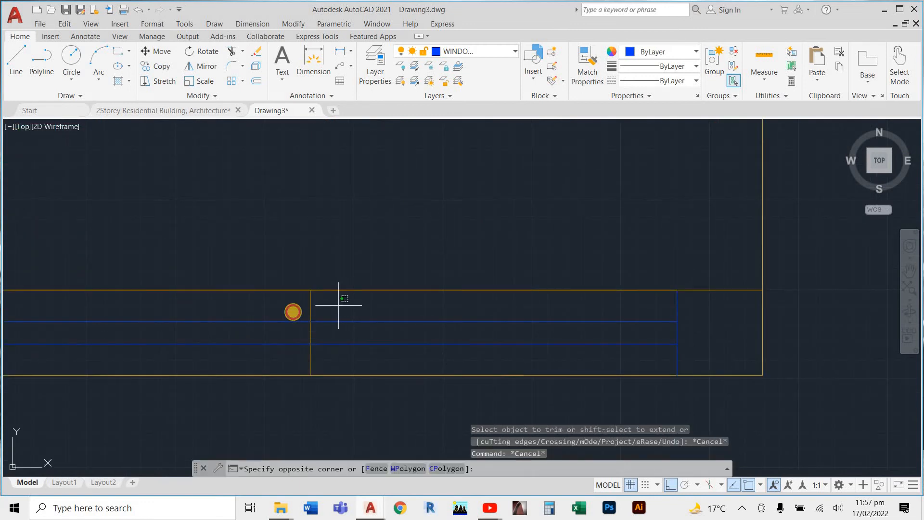
{"action": "left_click", "coordinate": [265, 309]}
{"action": "key", "text": "Delete"}
{"action": "scroll", "coordinate": [372, 327], "scroll_direction": "down", "scroll_amount": 5}
{"action": "scroll", "coordinate": [371, 327], "scroll_direction": "down", "scroll_amount": 3}
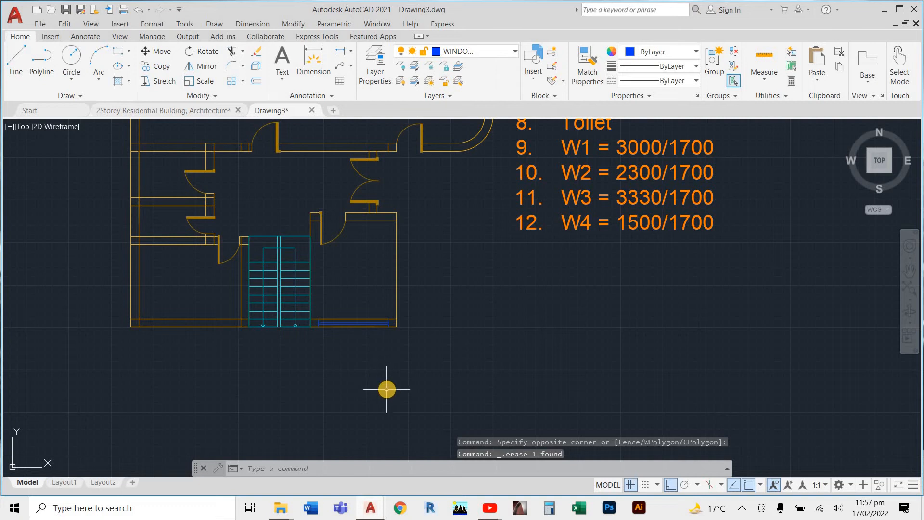
{"action": "scroll", "coordinate": [388, 394], "scroll_direction": "down", "scroll_amount": 4}
{"action": "scroll", "coordinate": [310, 373], "scroll_direction": "up", "scroll_amount": 2}
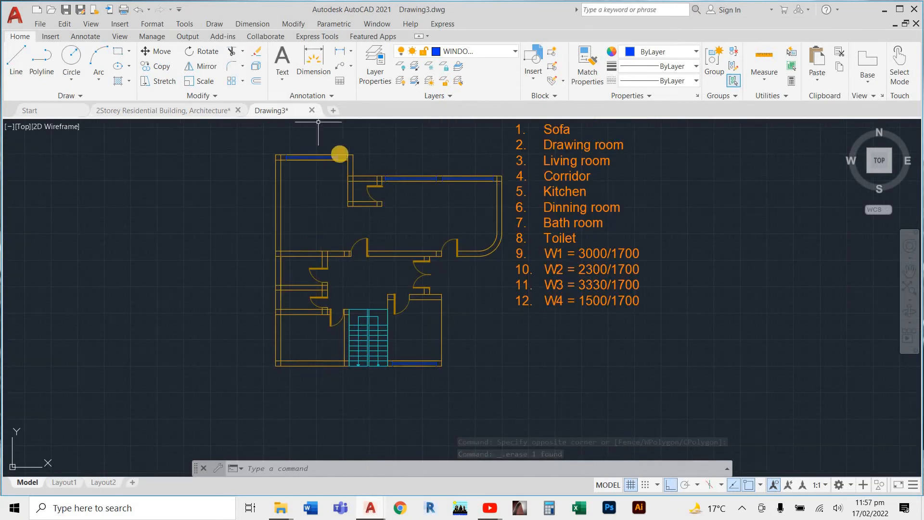
- Move the window block from the upper-left room's top wall down into the bottom wall of the lower-left room
{"action": "scroll", "coordinate": [339, 154], "scroll_direction": "up", "scroll_amount": 6}
{"action": "left_click", "coordinate": [324, 161]}
{"action": "left_click", "coordinate": [275, 176]}
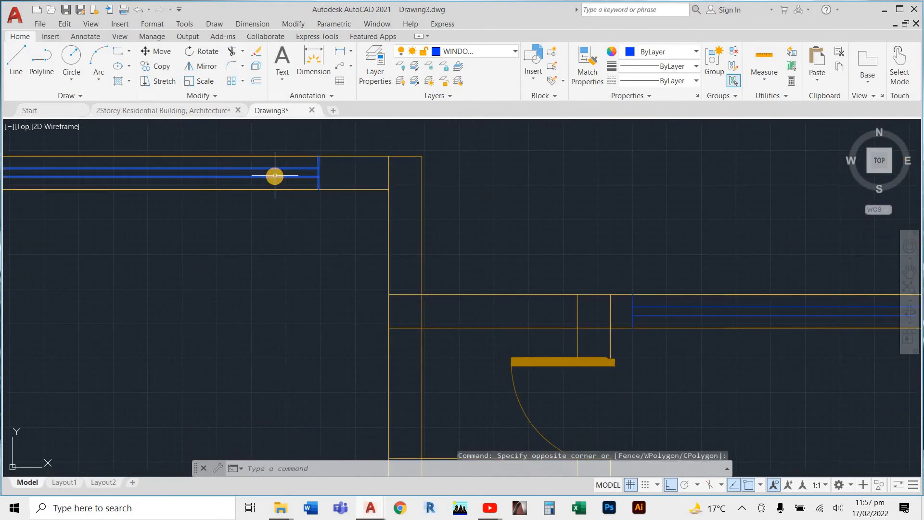
{"action": "type", "text": "m"}
{"action": "key", "text": "Return"}
{"action": "left_click", "coordinate": [278, 172]}
{"action": "scroll", "coordinate": [271, 228], "scroll_direction": "down", "scroll_amount": 8}
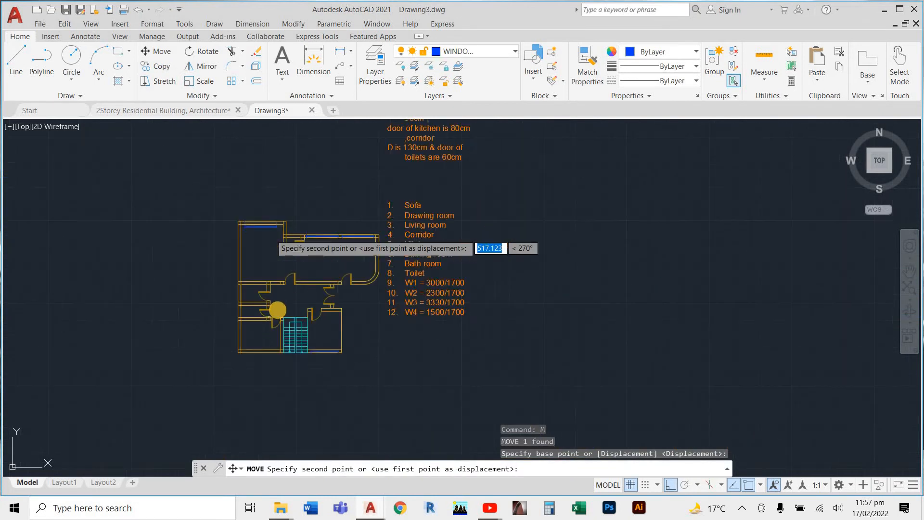
{"action": "scroll", "coordinate": [281, 322], "scroll_direction": "down", "scroll_amount": 2}
{"action": "scroll", "coordinate": [262, 186], "scroll_direction": "up", "scroll_amount": 6}
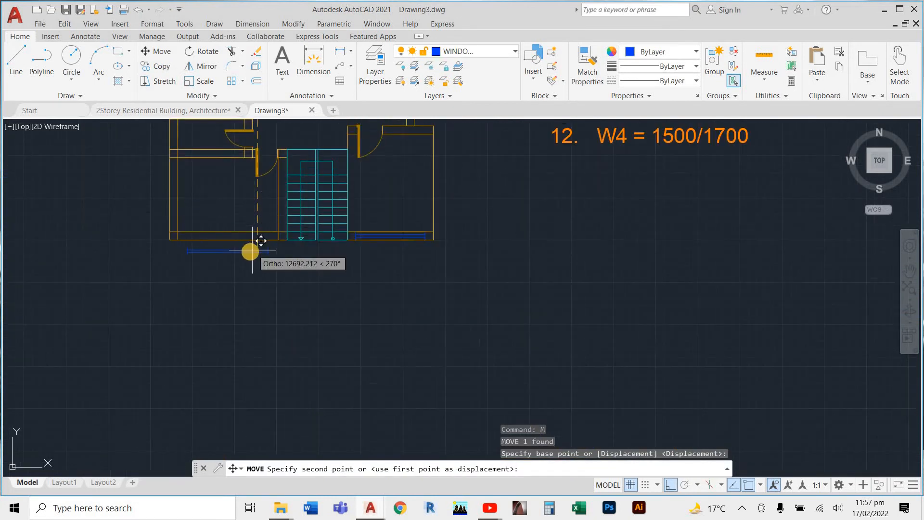
{"action": "scroll", "coordinate": [255, 231], "scroll_direction": "up", "scroll_amount": 6}
{"action": "scroll", "coordinate": [264, 198], "scroll_direction": "down", "scroll_amount": 4}
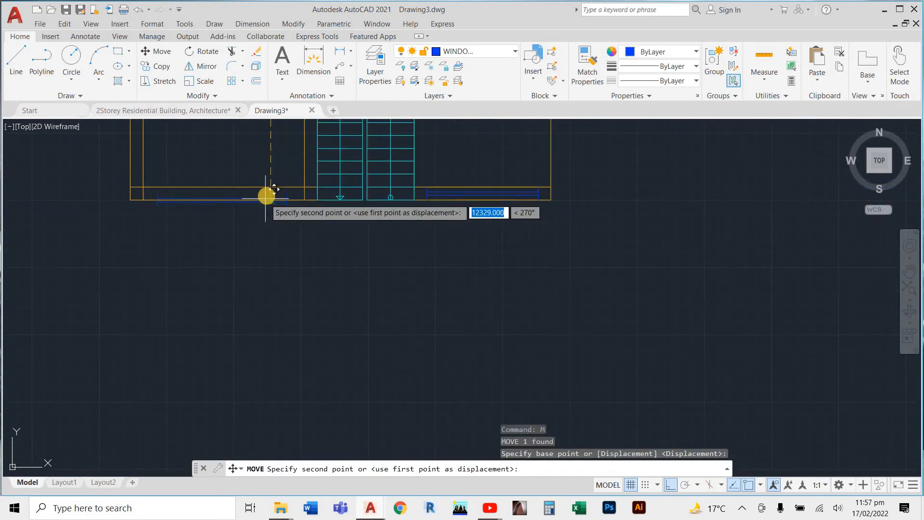
{"action": "scroll", "coordinate": [267, 192], "scroll_direction": "up", "scroll_amount": 4}
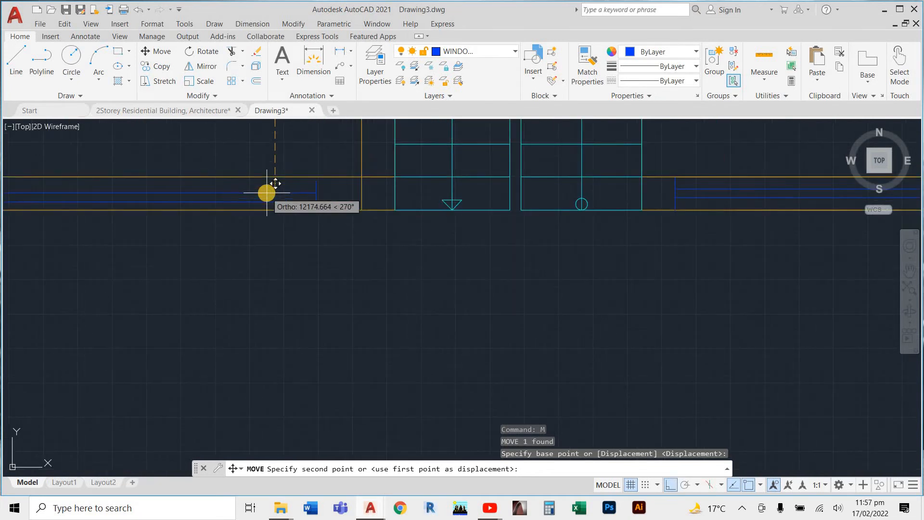
{"action": "left_click", "coordinate": [267, 189]}
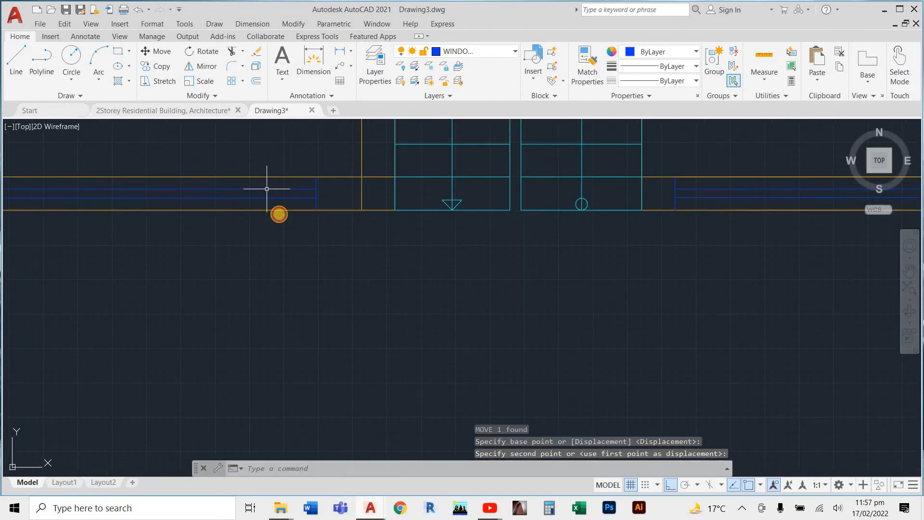
{"action": "scroll", "coordinate": [308, 284], "scroll_direction": "down", "scroll_amount": 5}
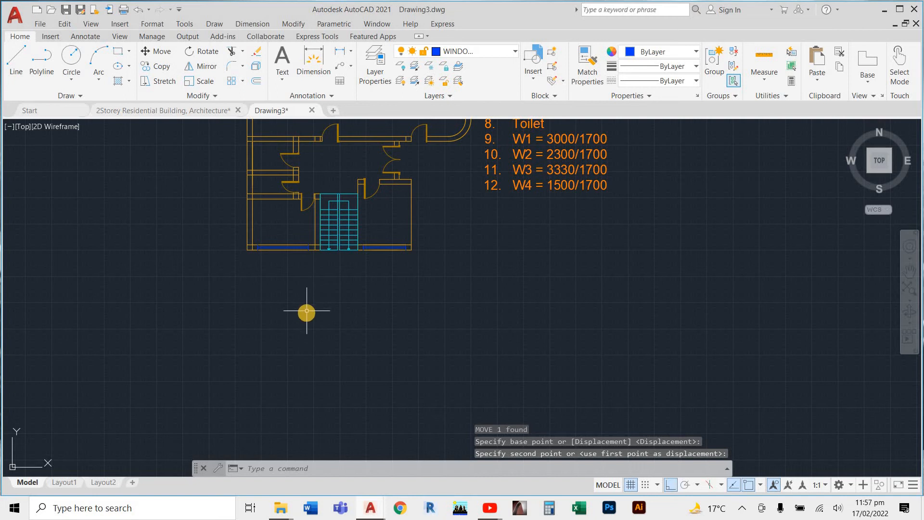
- Define the four window lines in the lower-right room's bottom wall as a block, converting the originals in place
{"action": "scroll", "coordinate": [481, 255], "scroll_direction": "up", "scroll_amount": 6}
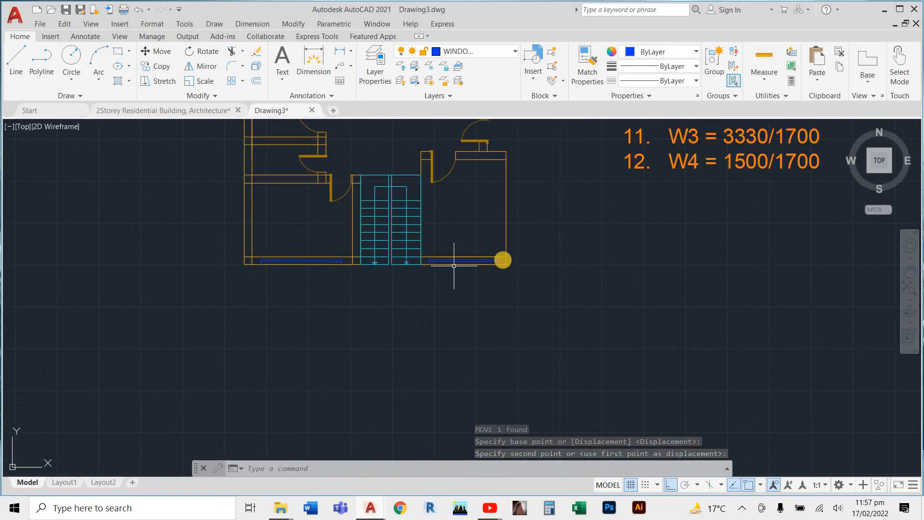
{"action": "left_click", "coordinate": [493, 249]}
{"action": "left_click", "coordinate": [415, 277]}
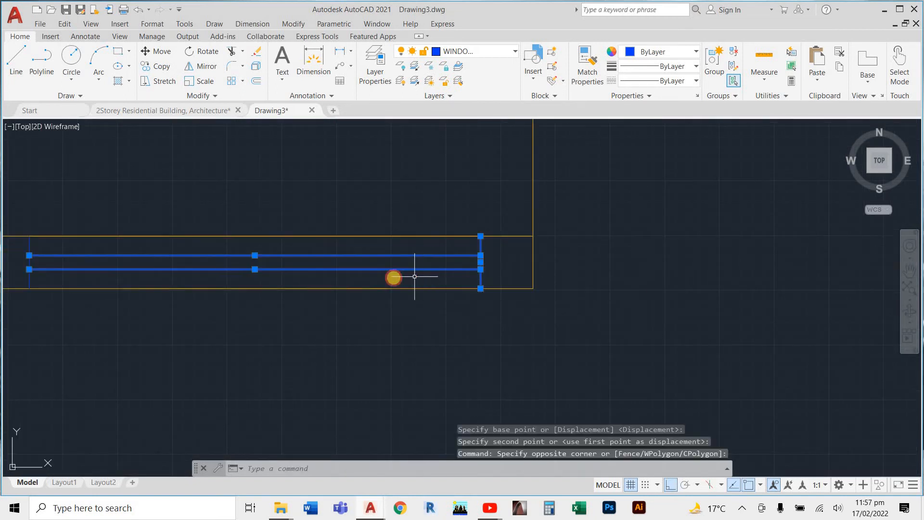
{"action": "key", "text": "Escape"}
{"action": "key", "text": "Escape"}
{"action": "left_click", "coordinate": [493, 246]}
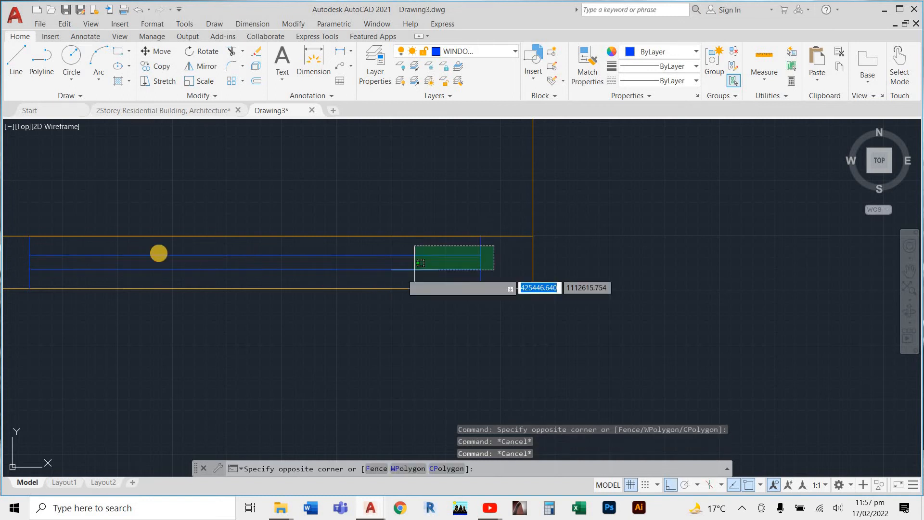
{"action": "left_click", "coordinate": [19, 281]}
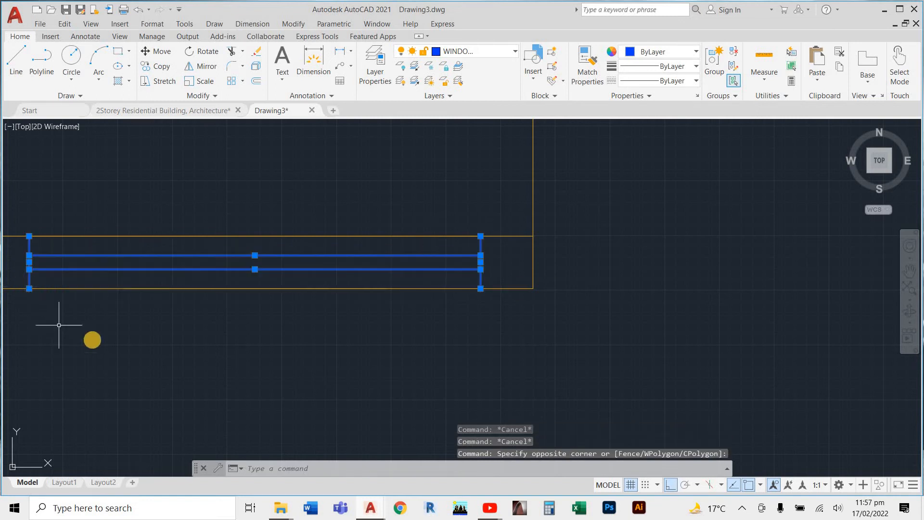
{"action": "key", "text": "Return"}
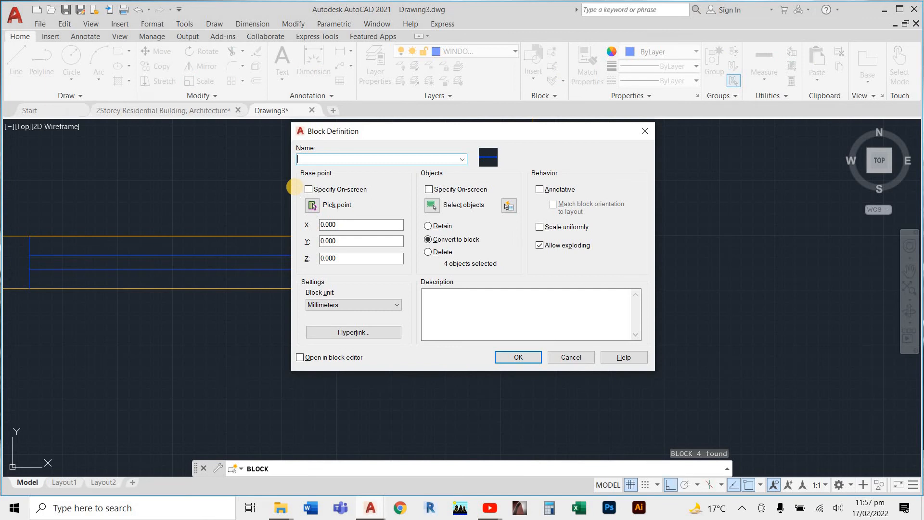
{"action": "left_click", "coordinate": [496, 361]}
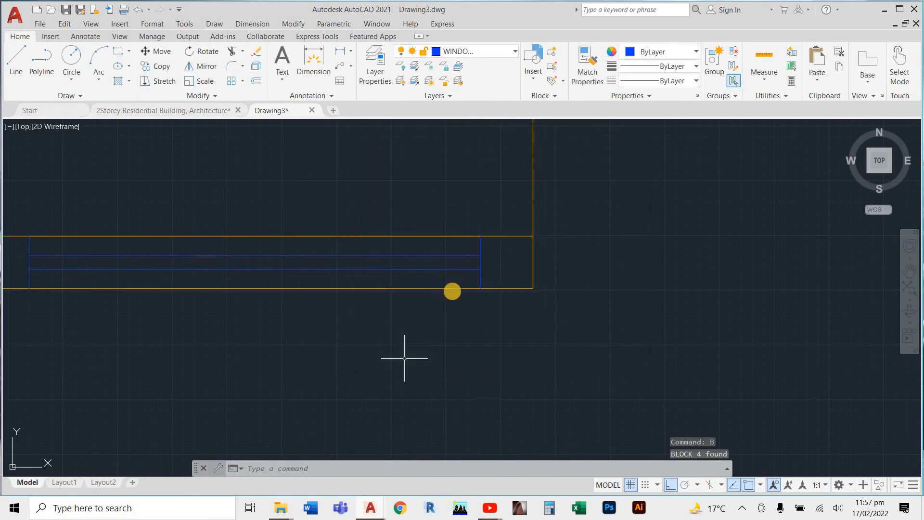
{"action": "left_click", "coordinate": [511, 253]}
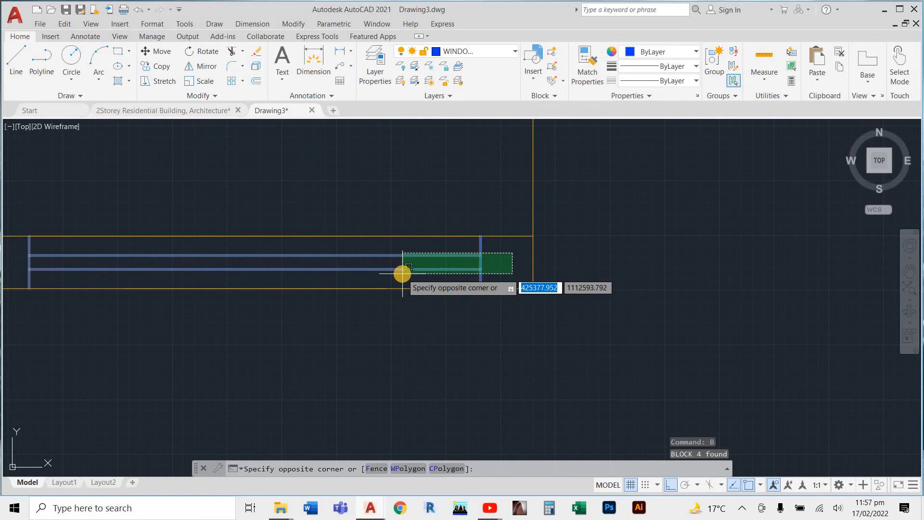
{"action": "left_click", "coordinate": [403, 273]}
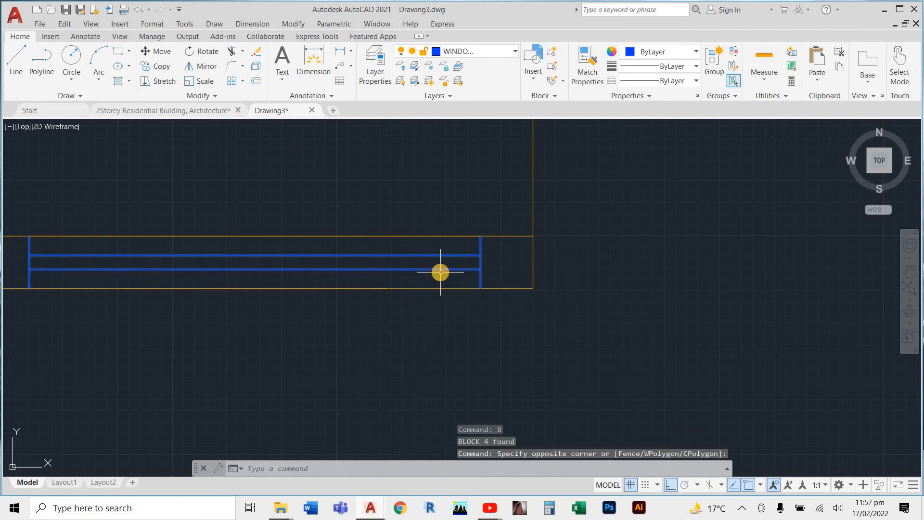
{"action": "key", "text": "Return"}
{"action": "left_click", "coordinate": [439, 270]}
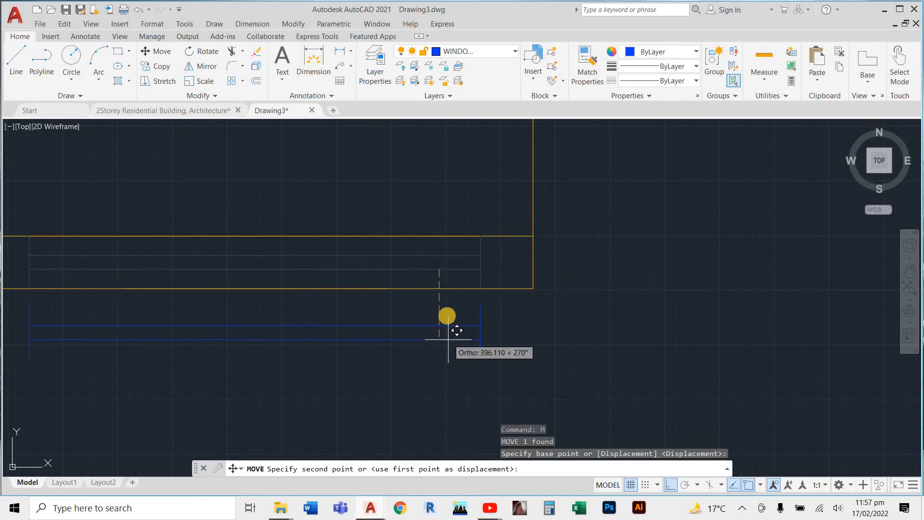
{"action": "key", "text": "Escape"}
{"action": "key", "text": "Escape"}
- Copy the lower-right room's window block straight down to just below the bottom wall
{"action": "left_click", "coordinate": [506, 255]}
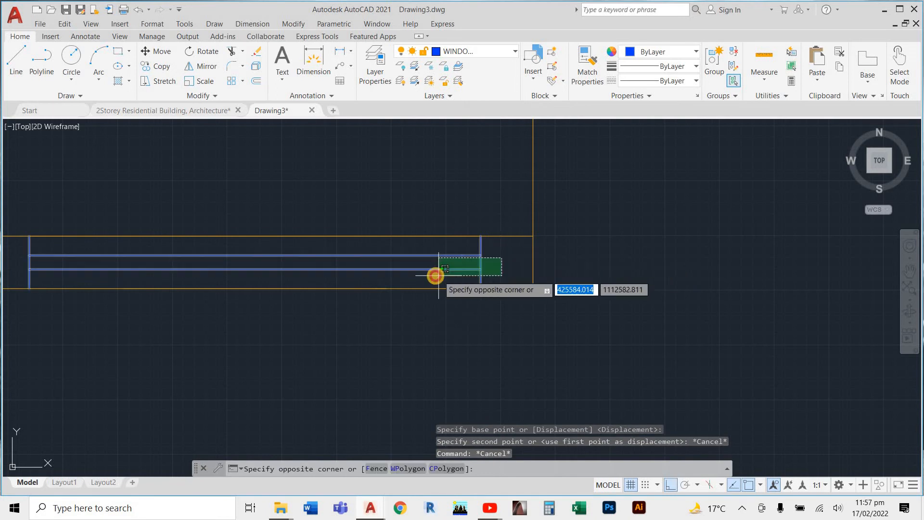
{"action": "left_click", "coordinate": [436, 275]}
{"action": "type", "text": "co"}
{"action": "key", "text": "Return"}
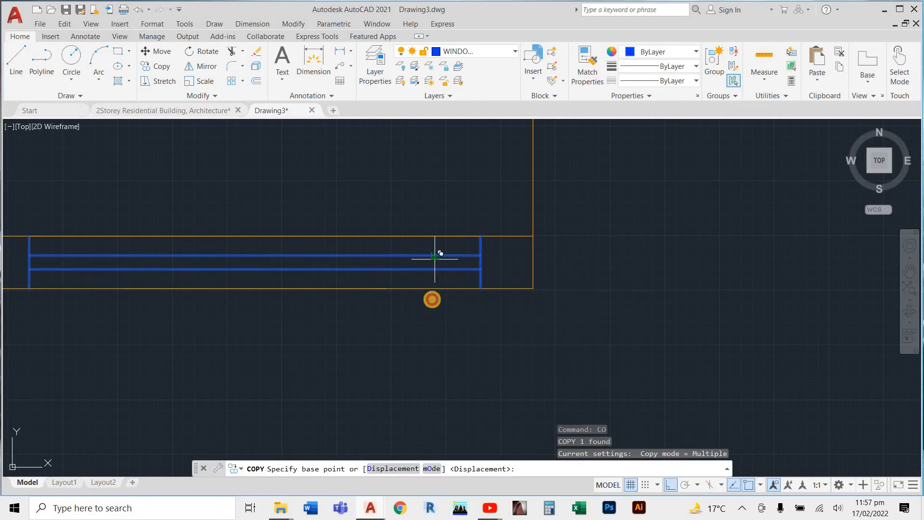
{"action": "left_click", "coordinate": [435, 256]}
{"action": "left_click", "coordinate": [428, 344]}
{"action": "key", "text": "Escape"}
- Rotate the copied window block below the bottom wall to a vertical orientation
{"action": "left_click", "coordinate": [434, 324]}
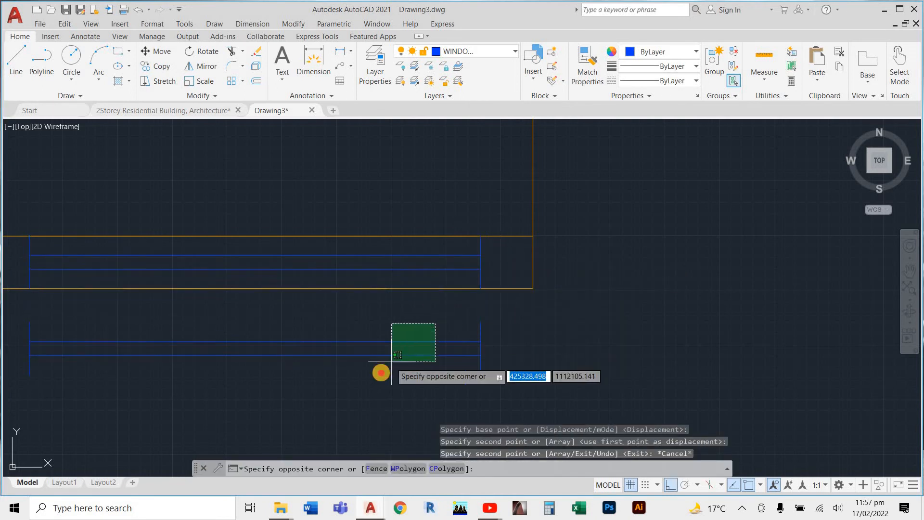
{"action": "left_click", "coordinate": [368, 398]}
{"action": "type", "text": "Ro"}
{"action": "key", "text": "Return"}
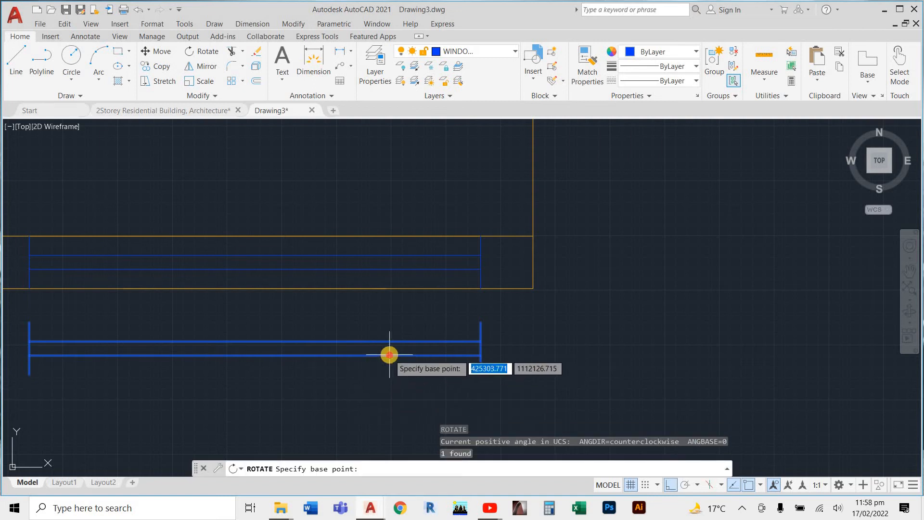
{"action": "left_click", "coordinate": [390, 355]}
{"action": "left_click", "coordinate": [373, 393]}
{"action": "scroll", "coordinate": [344, 405], "scroll_direction": "down", "scroll_amount": 2}
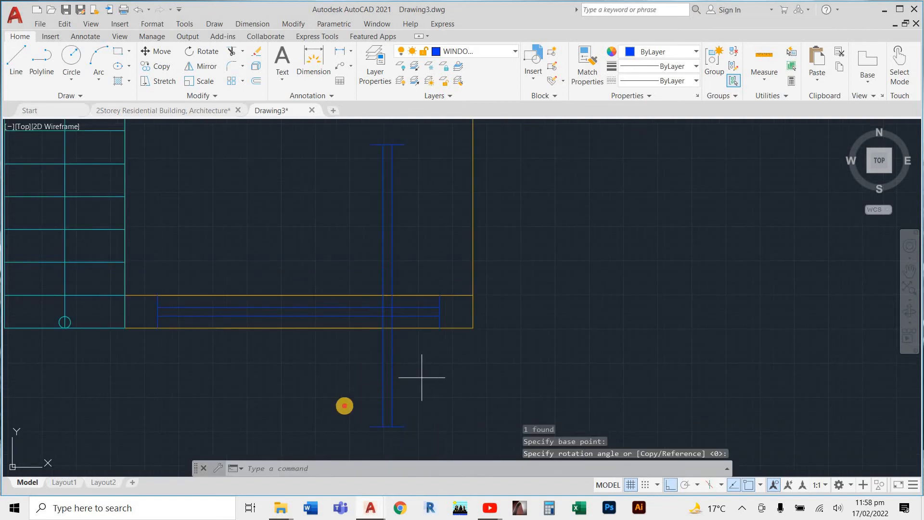
- Turn Ortho off and move the vertical window block into the left outer wall of the lower-left room
{"action": "left_click", "coordinate": [345, 406]}
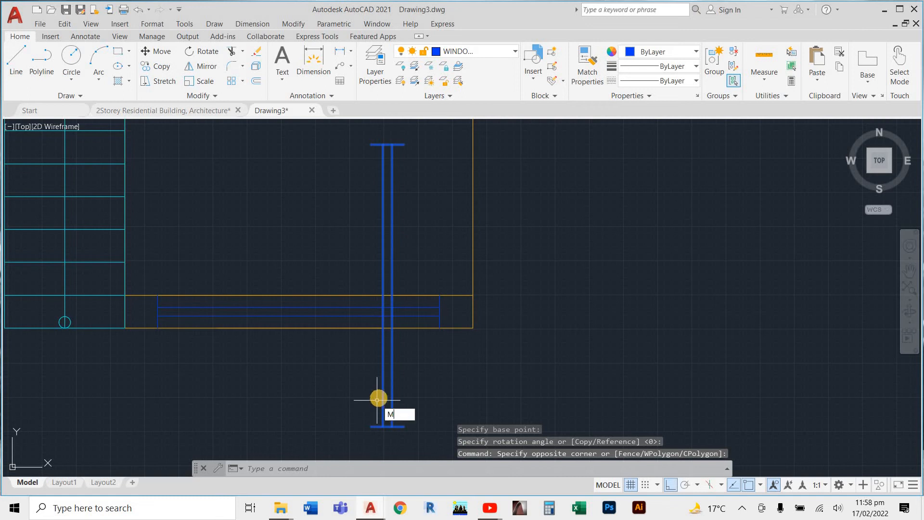
{"action": "key", "text": "Return"}
{"action": "left_click", "coordinate": [381, 392]}
{"action": "scroll", "coordinate": [373, 392], "scroll_direction": "down", "scroll_amount": 5}
{"action": "scroll", "coordinate": [233, 365], "scroll_direction": "up", "scroll_amount": 4}
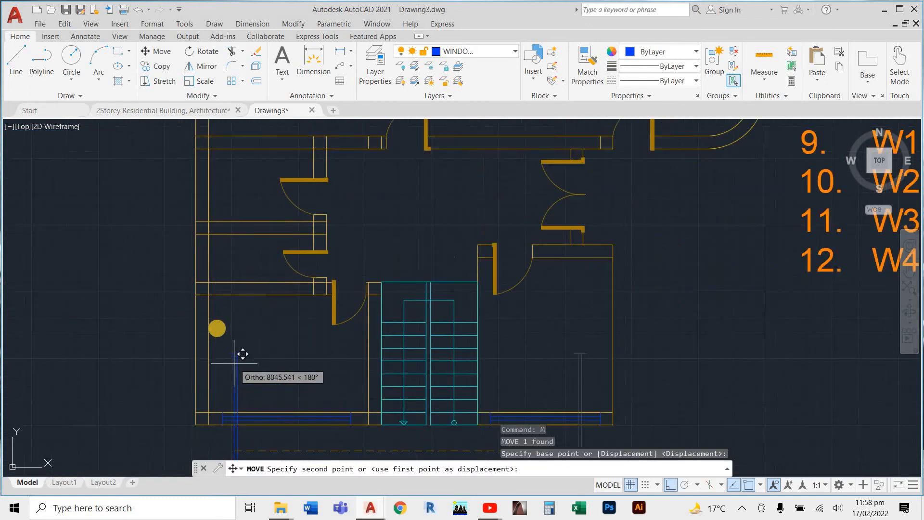
{"action": "key", "text": "F8"}
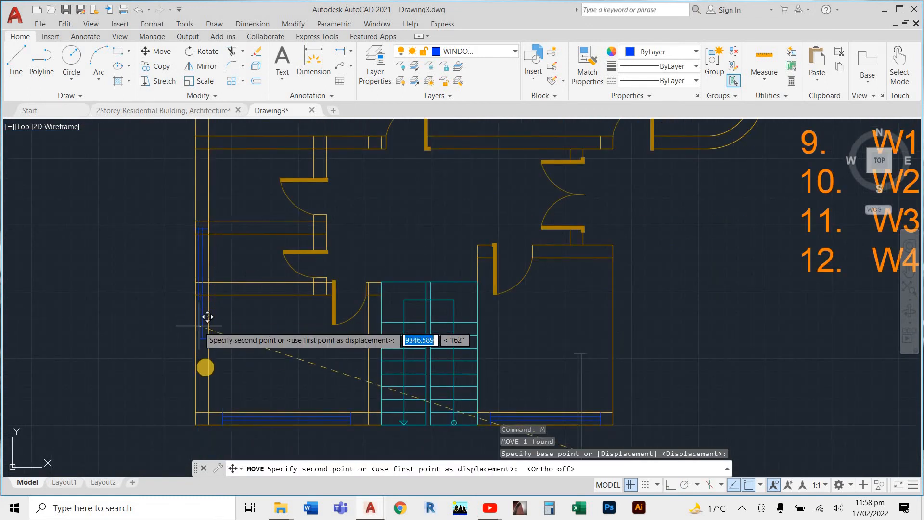
{"action": "scroll", "coordinate": [198, 385], "scroll_direction": "up", "scroll_amount": 4}
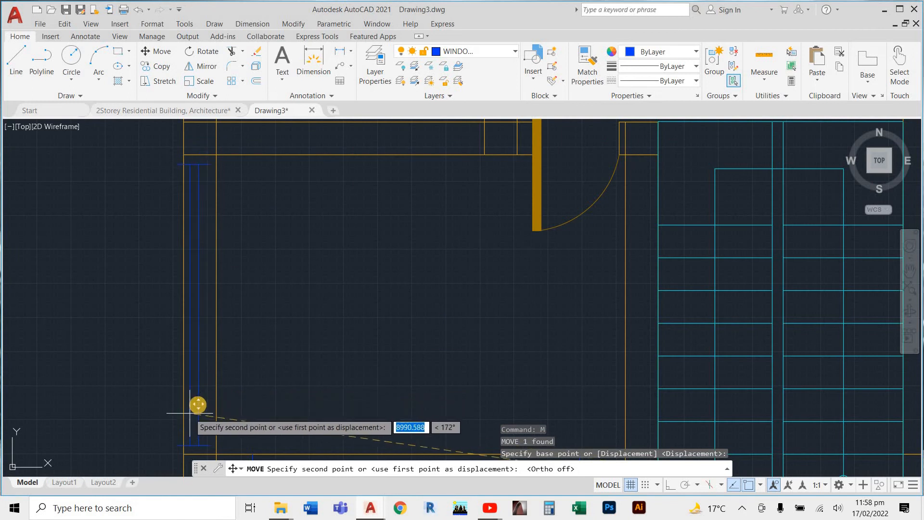
{"action": "scroll", "coordinate": [198, 404], "scroll_direction": "down", "scroll_amount": 2}
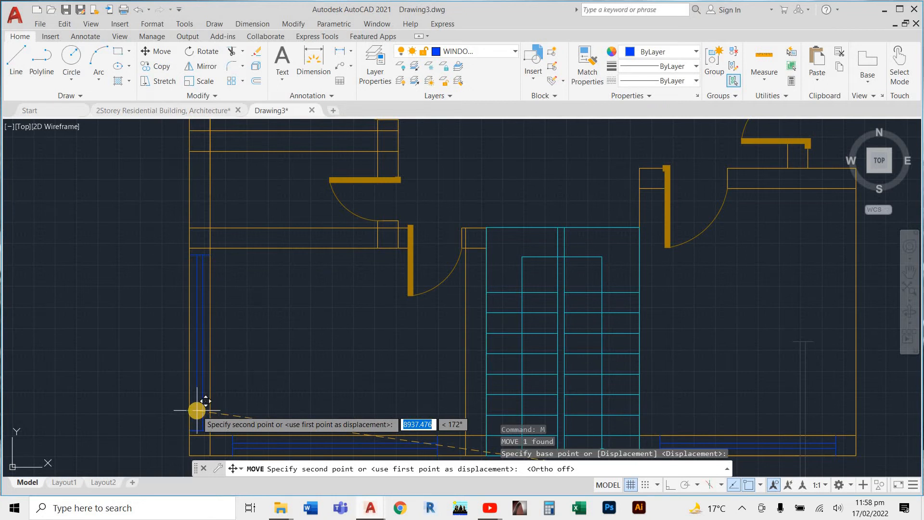
{"action": "left_click", "coordinate": [197, 410]}
{"action": "scroll", "coordinate": [211, 449], "scroll_direction": "up", "scroll_amount": 3}
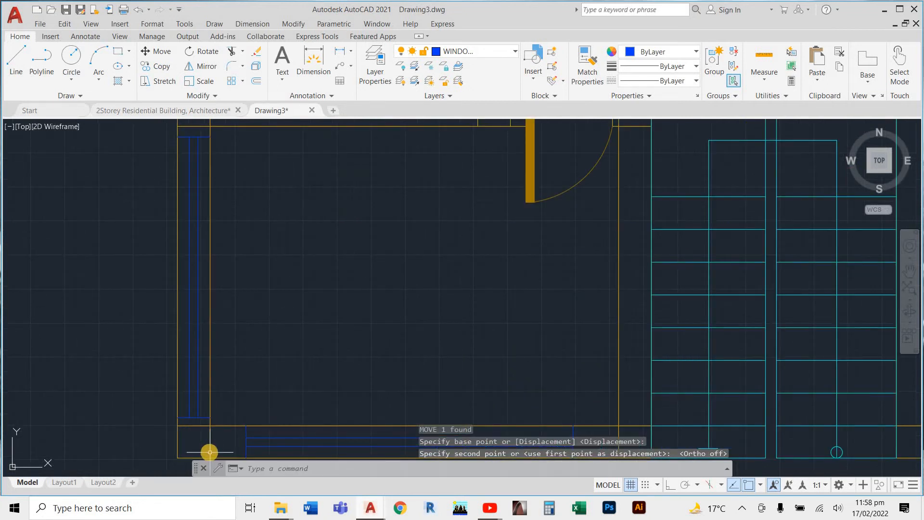
{"action": "scroll", "coordinate": [209, 452], "scroll_direction": "down", "scroll_amount": 2}
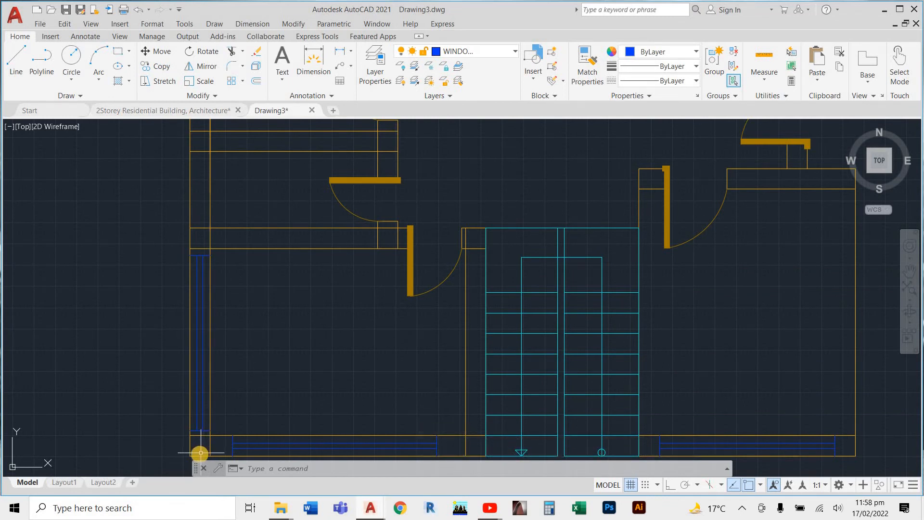
{"action": "scroll", "coordinate": [209, 409], "scroll_direction": "down", "scroll_amount": 5}
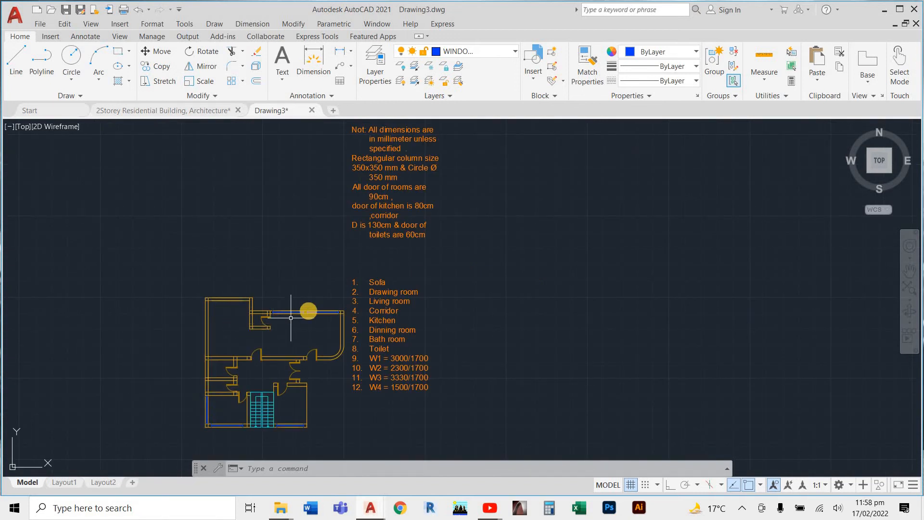
{"action": "scroll", "coordinate": [290, 317], "scroll_direction": "up", "scroll_amount": 8}
{"action": "scroll", "coordinate": [305, 313], "scroll_direction": "down", "scroll_amount": 6}
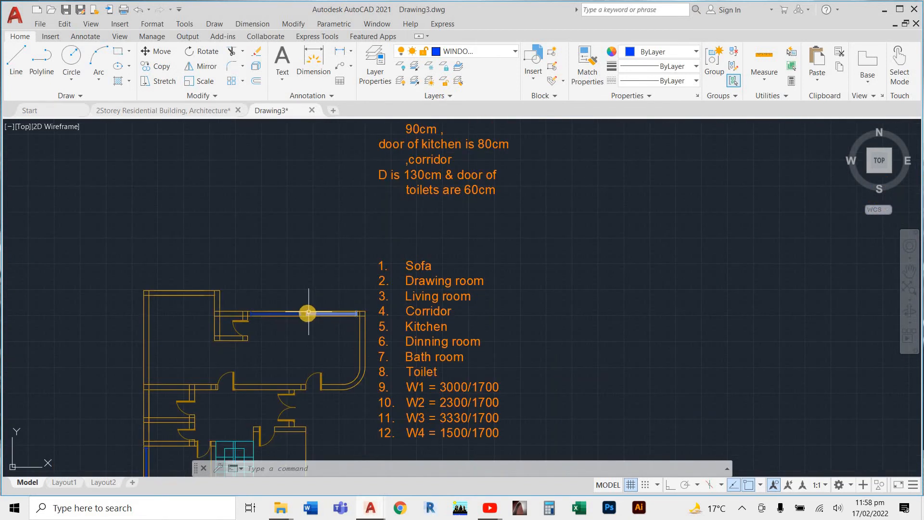
{"action": "scroll", "coordinate": [307, 314], "scroll_direction": "up", "scroll_amount": 4}
{"action": "scroll", "coordinate": [308, 313], "scroll_direction": "down", "scroll_amount": 4}
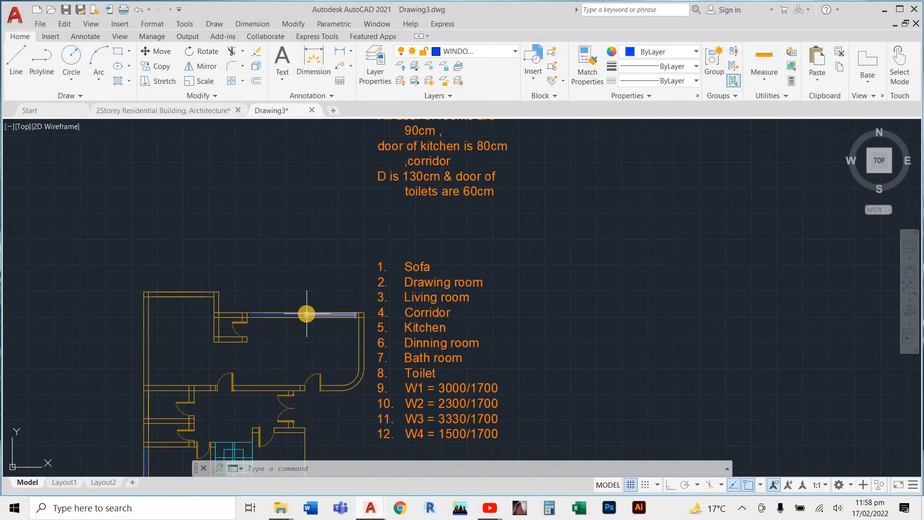
{"action": "scroll", "coordinate": [275, 303], "scroll_direction": "down", "scroll_amount": 5}
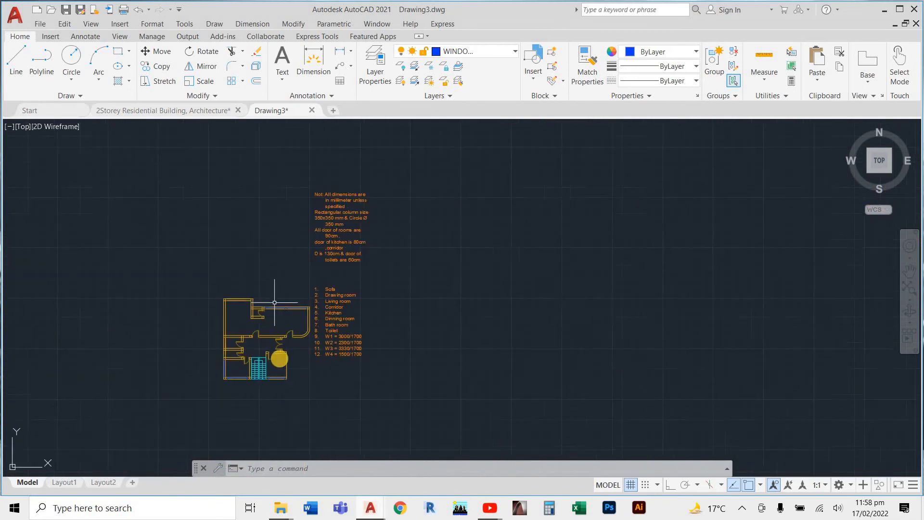
- Copy the lower-left room's bottom-wall window block into the upper-left room's top wall, turning Ortho on during the placement
{"action": "scroll", "coordinate": [260, 379], "scroll_direction": "up", "scroll_amount": 6}
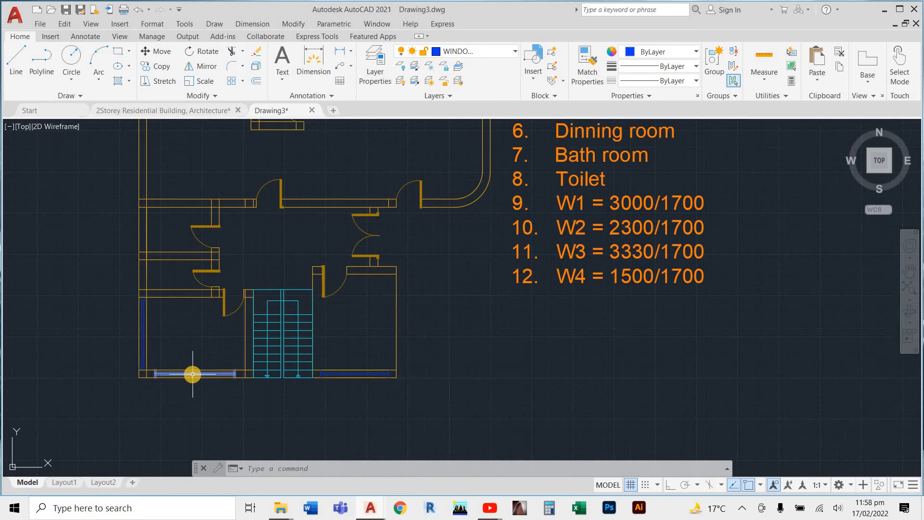
{"action": "scroll", "coordinate": [193, 374], "scroll_direction": "up", "scroll_amount": 6}
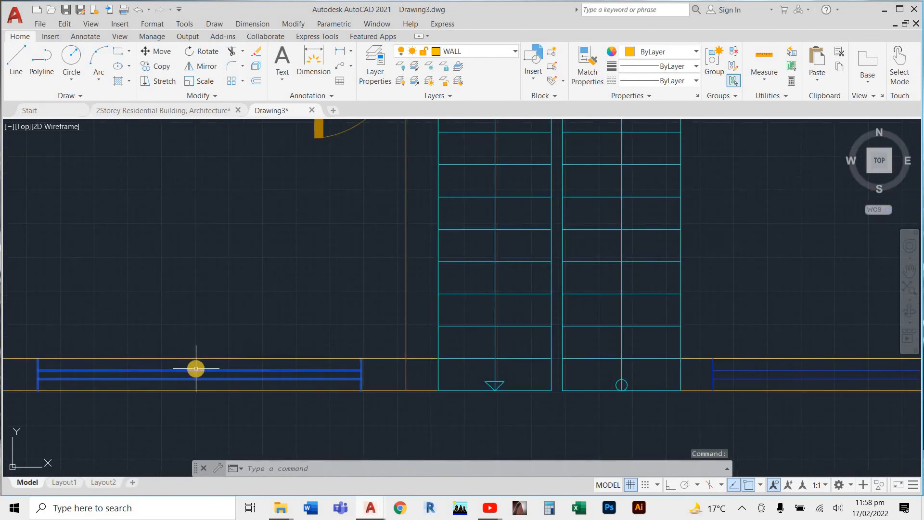
{"action": "type", "text": "o"}
{"action": "key", "text": "Return"}
{"action": "left_click", "coordinate": [196, 369]}
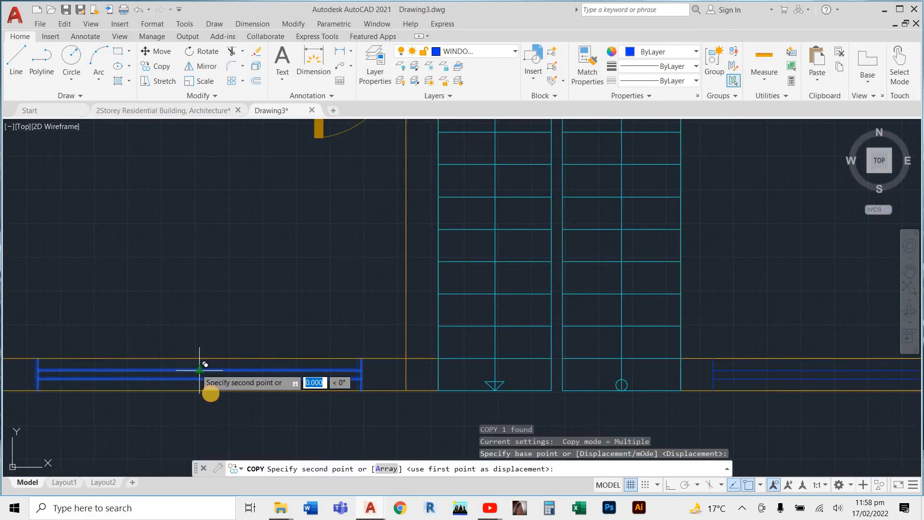
{"action": "scroll", "coordinate": [202, 385], "scroll_direction": "down", "scroll_amount": 5}
{"action": "scroll", "coordinate": [226, 183], "scroll_direction": "up", "scroll_amount": 3}
{"action": "scroll", "coordinate": [228, 178], "scroll_direction": "up", "scroll_amount": 2}
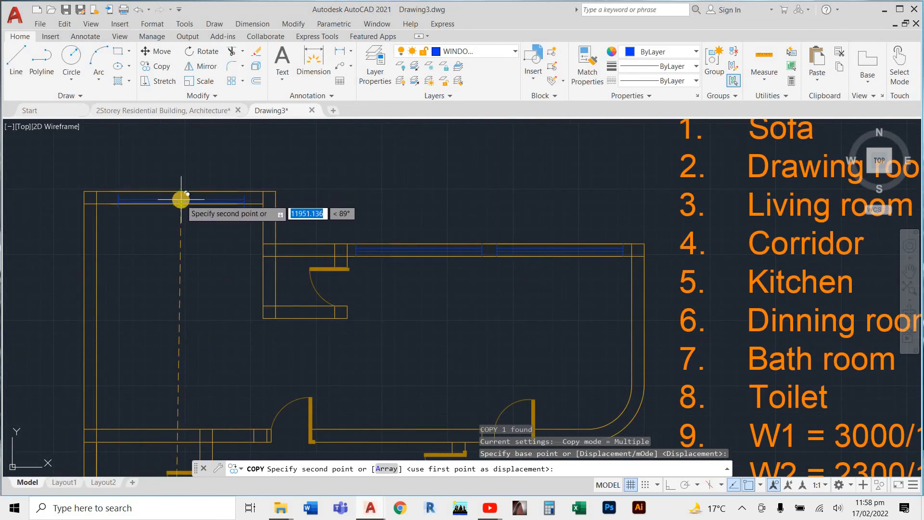
{"action": "key", "text": "F8"}
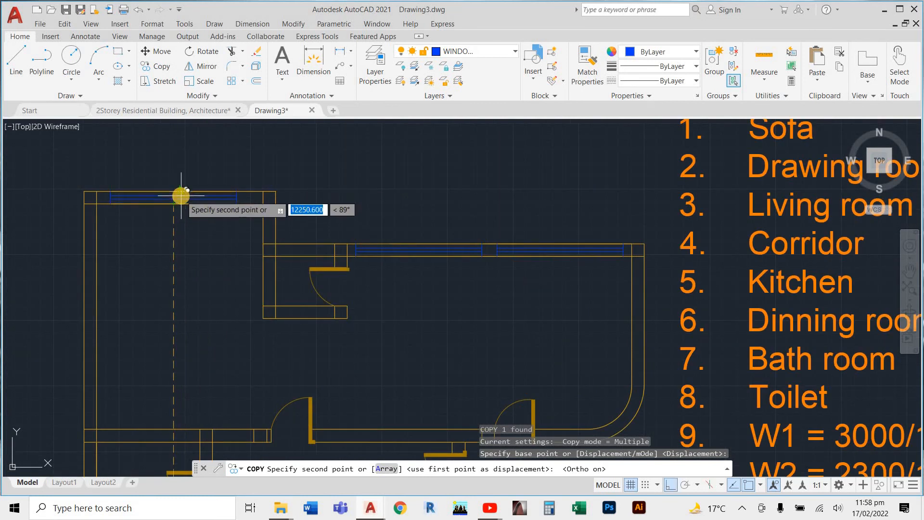
{"action": "left_click", "coordinate": [182, 193]}
{"action": "key", "text": "Escape"}
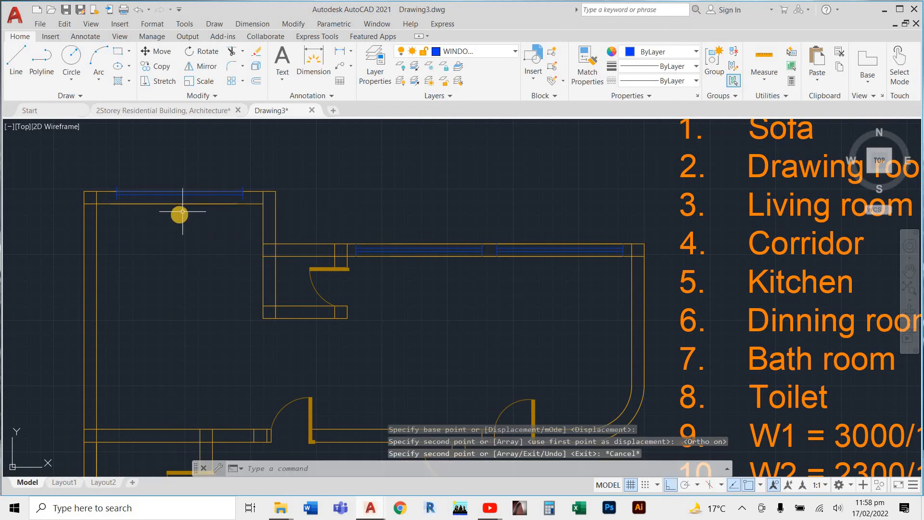
{"action": "scroll", "coordinate": [234, 300], "scroll_direction": "down", "scroll_amount": 6}
{"action": "scroll", "coordinate": [334, 390], "scroll_direction": "up", "scroll_amount": 4}
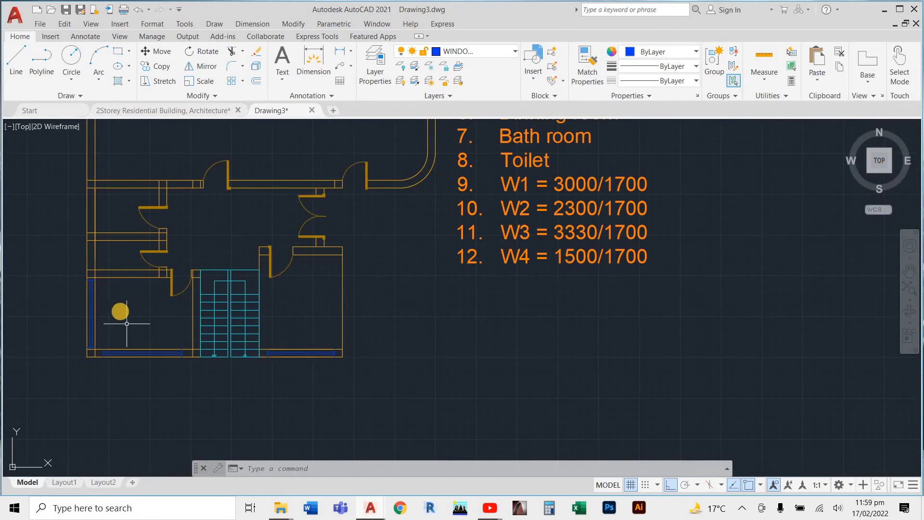
{"action": "scroll", "coordinate": [116, 322], "scroll_direction": "up", "scroll_amount": 2}
{"action": "scroll", "coordinate": [96, 330], "scroll_direction": "down", "scroll_amount": 4}
{"action": "scroll", "coordinate": [137, 275], "scroll_direction": "up", "scroll_amount": 3}
{"action": "scroll", "coordinate": [157, 291], "scroll_direction": "down", "scroll_amount": 1}
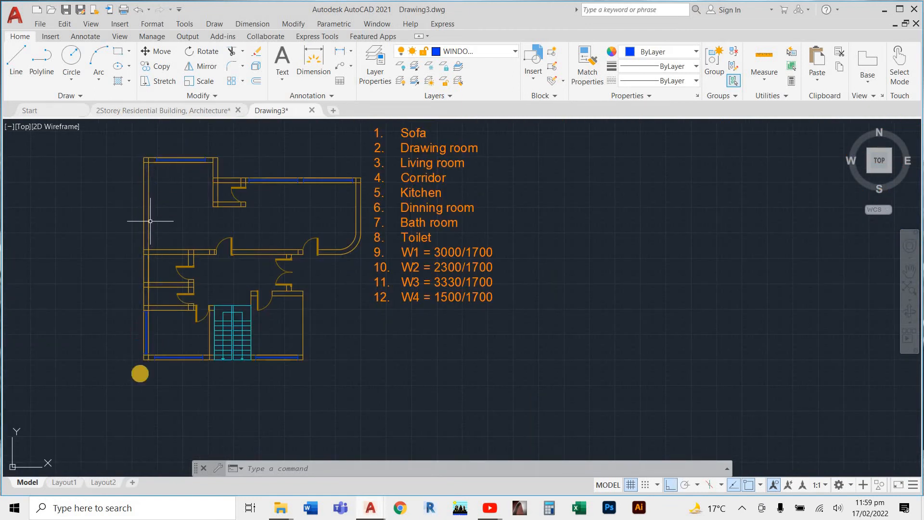
{"action": "scroll", "coordinate": [145, 373], "scroll_direction": "up", "scroll_amount": 4}
{"action": "left_click", "coordinate": [143, 274]}
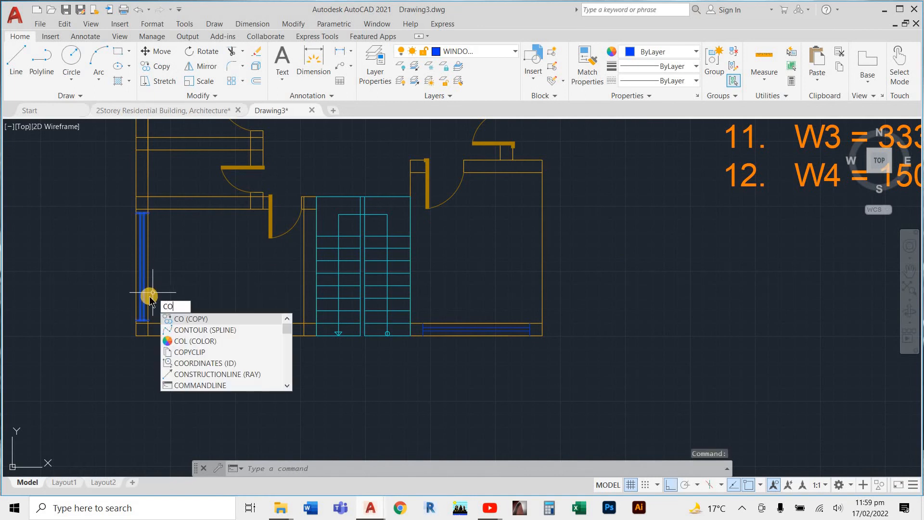
{"action": "key", "text": "Return"}
{"action": "type", "text": "M"}
{"action": "key", "text": "Return"}
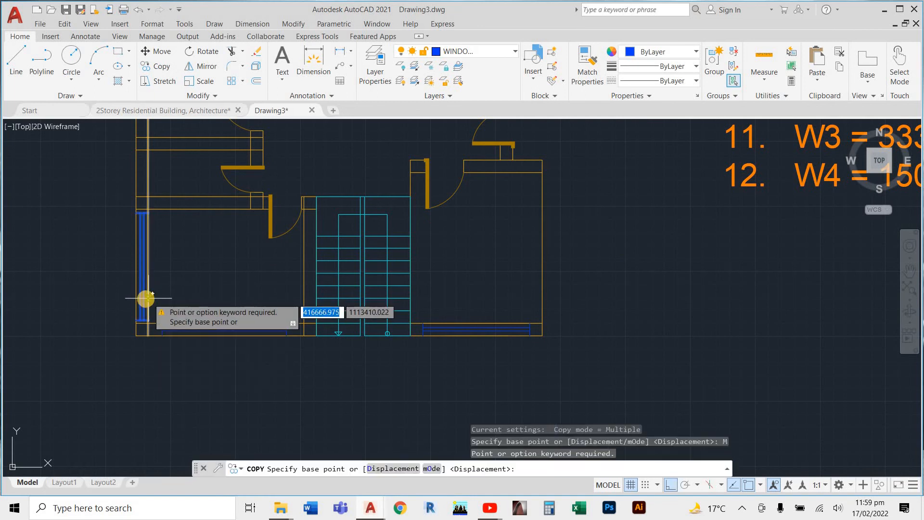
{"action": "left_click", "coordinate": [145, 320]}
{"action": "scroll", "coordinate": [163, 357], "scroll_direction": "down", "scroll_amount": 5}
{"action": "scroll", "coordinate": [167, 290], "scroll_direction": "up", "scroll_amount": 6}
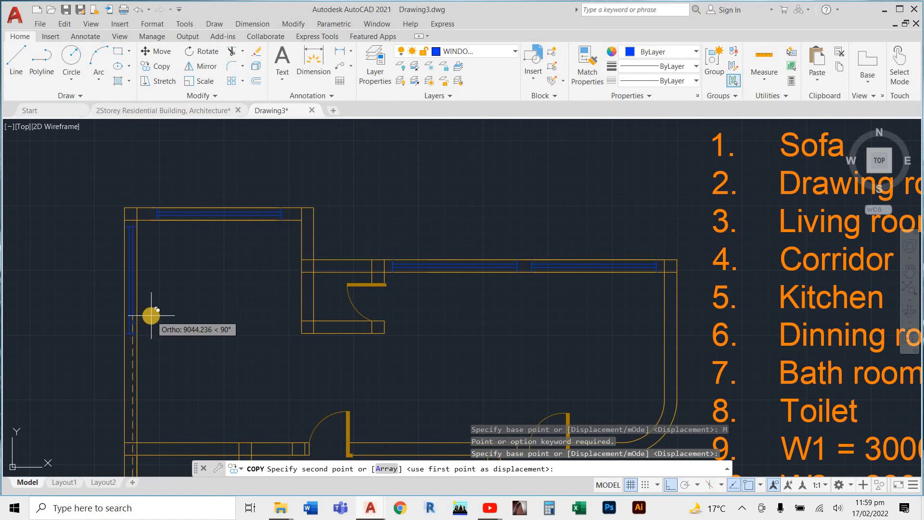
{"action": "key", "text": "Escape"}
{"action": "key", "text": "Escape"}
{"action": "key", "text": "Escape"}
- Draw a short horizontal guide line into the upper-left room from the left wall's midpoint, found with M2P between its end corners
{"action": "type", "text": "l"}
{"action": "key", "text": "Return"}
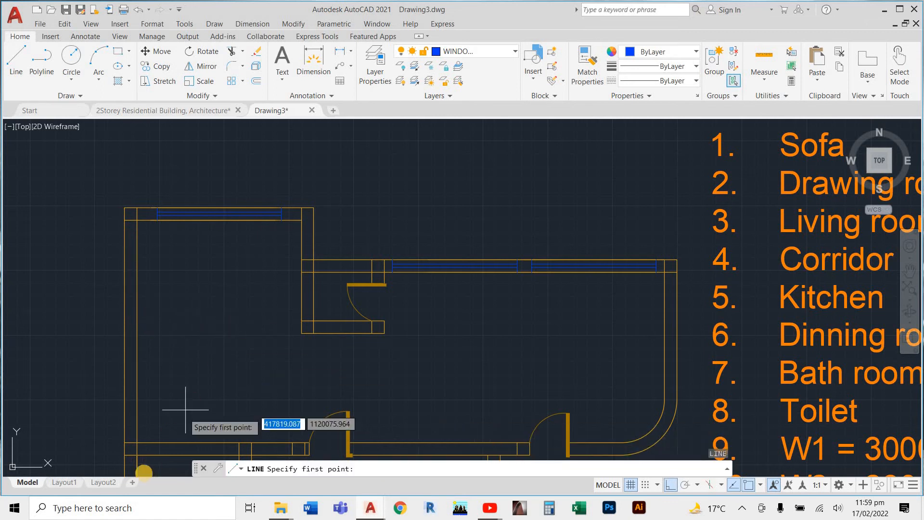
{"action": "type", "text": "M2"}
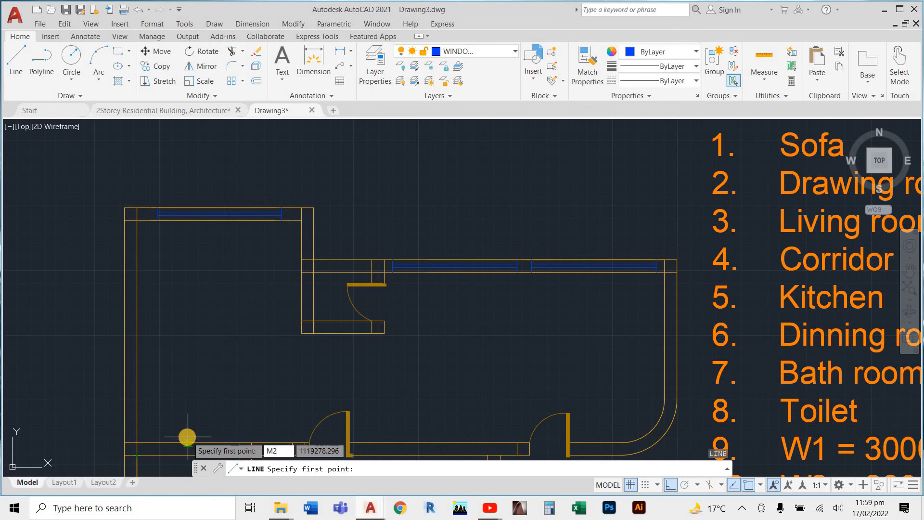
{"action": "type", "text": "P"}
{"action": "key", "text": "Return"}
{"action": "left_click", "coordinate": [131, 439]}
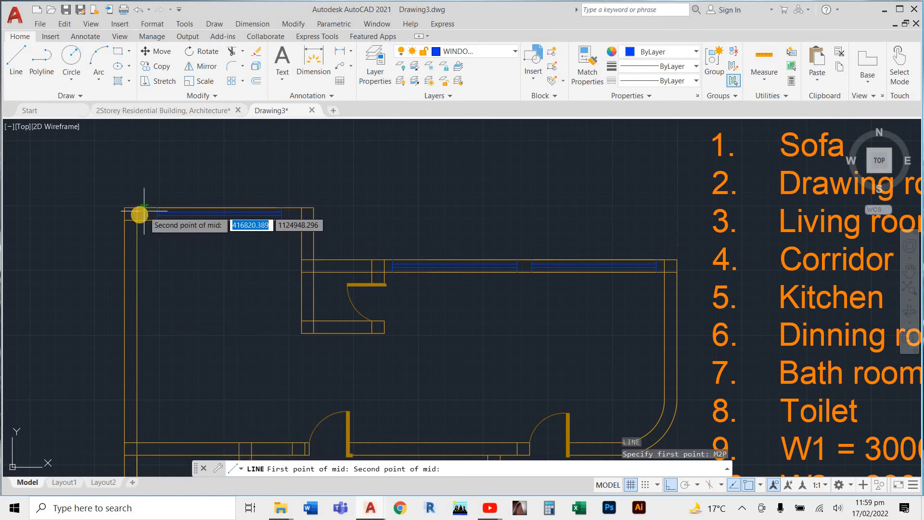
{"action": "left_click", "coordinate": [144, 210]}
{"action": "left_click", "coordinate": [190, 357]}
{"action": "key", "text": "Escape"}
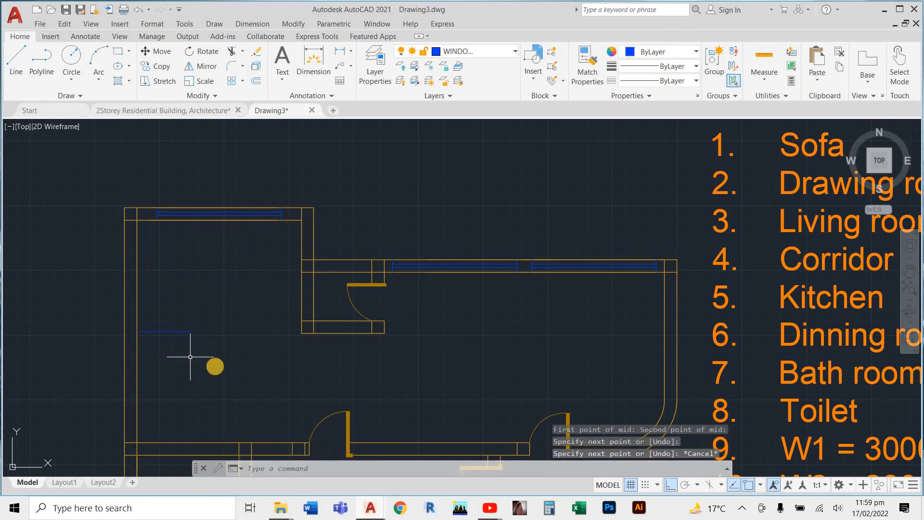
{"action": "key", "text": "Escape"}
{"action": "key", "text": "Escape"}
{"action": "key", "text": "Escape"}
- Copy the lower-left room's vertical window block twice into the upper-left room's left wall, one above and one below the guide line
{"action": "type", "text": "CO"}
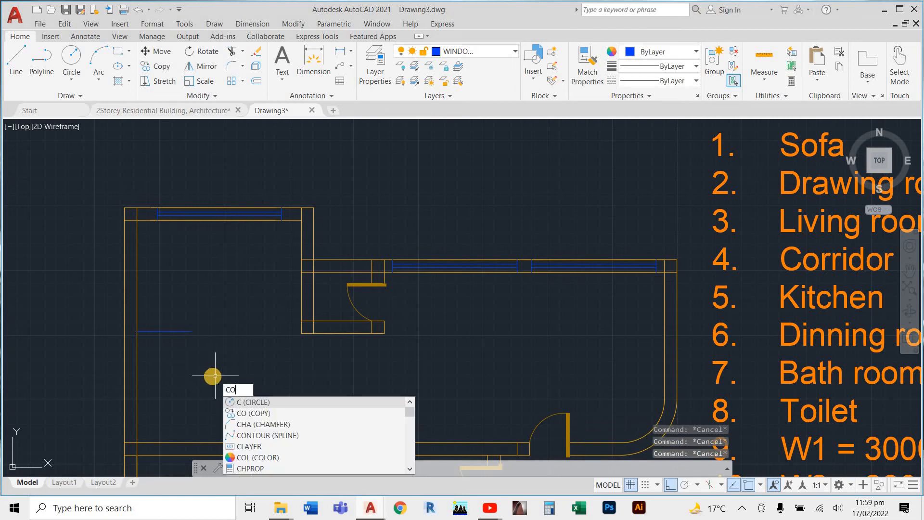
{"action": "key", "text": "Return"}
{"action": "type", "text": "M"}
{"action": "key", "text": "Return"}
{"action": "scroll", "coordinate": [227, 380], "scroll_direction": "down", "scroll_amount": 5}
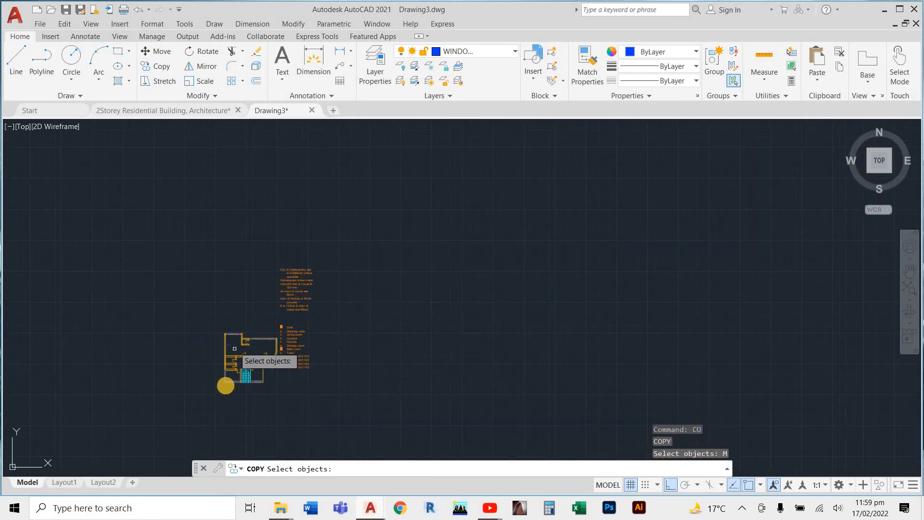
{"action": "scroll", "coordinate": [235, 337], "scroll_direction": "up", "scroll_amount": 4}
{"action": "left_click", "coordinate": [232, 346]}
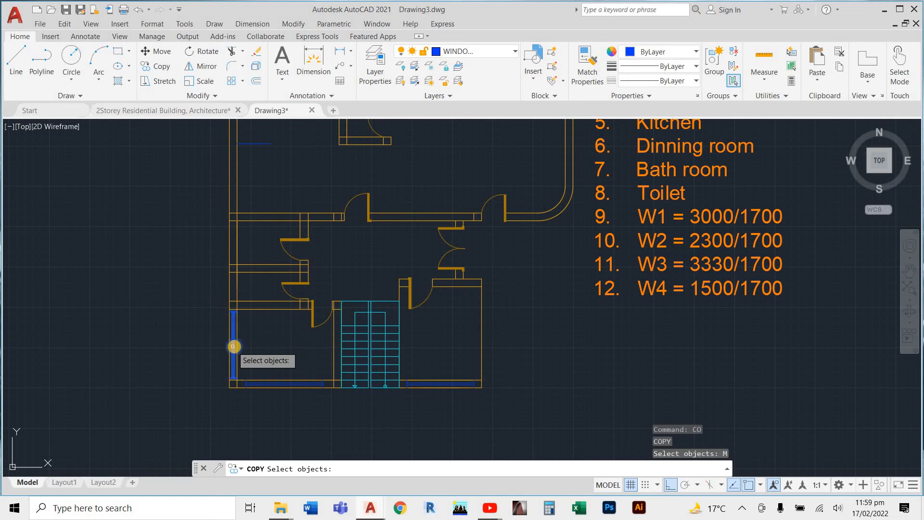
{"action": "key", "text": "Return"}
{"action": "left_click", "coordinate": [233, 346]}
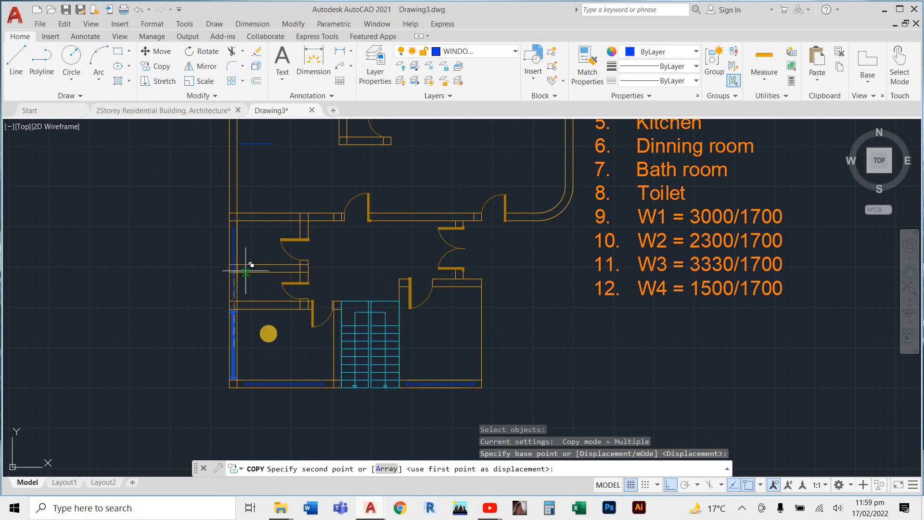
{"action": "scroll", "coordinate": [246, 271], "scroll_direction": "down", "scroll_amount": 5}
{"action": "scroll", "coordinate": [260, 373], "scroll_direction": "up", "scroll_amount": 5}
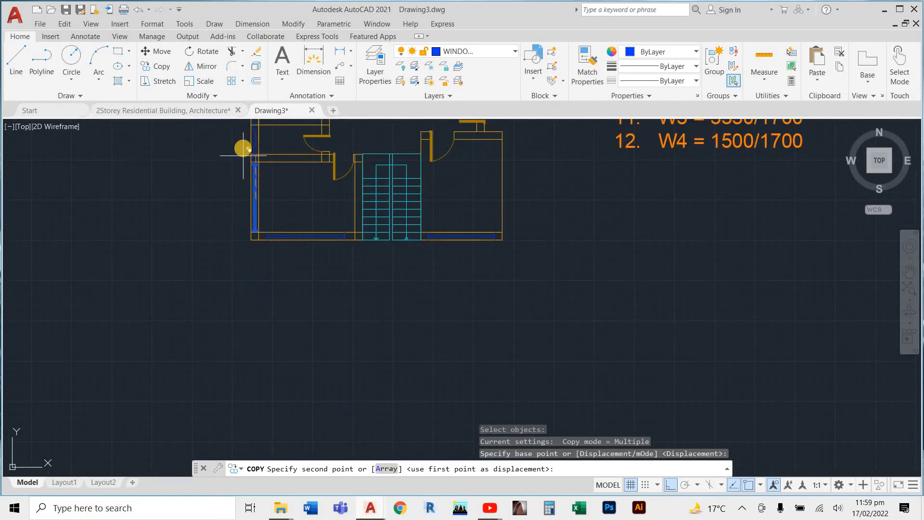
{"action": "scroll", "coordinate": [279, 186], "scroll_direction": "up", "scroll_amount": 5}
{"action": "scroll", "coordinate": [316, 201], "scroll_direction": "down", "scroll_amount": 5}
{"action": "scroll", "coordinate": [316, 203], "scroll_direction": "up", "scroll_amount": 3}
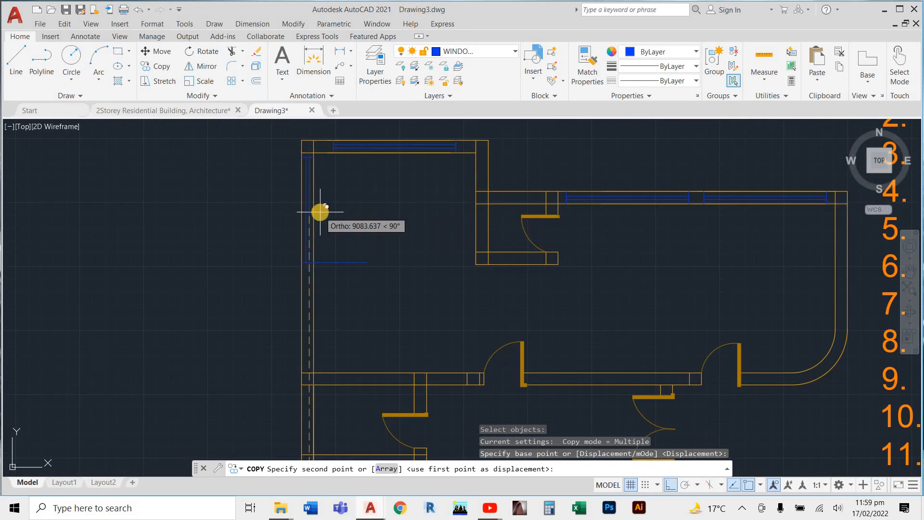
{"action": "left_click", "coordinate": [320, 212]}
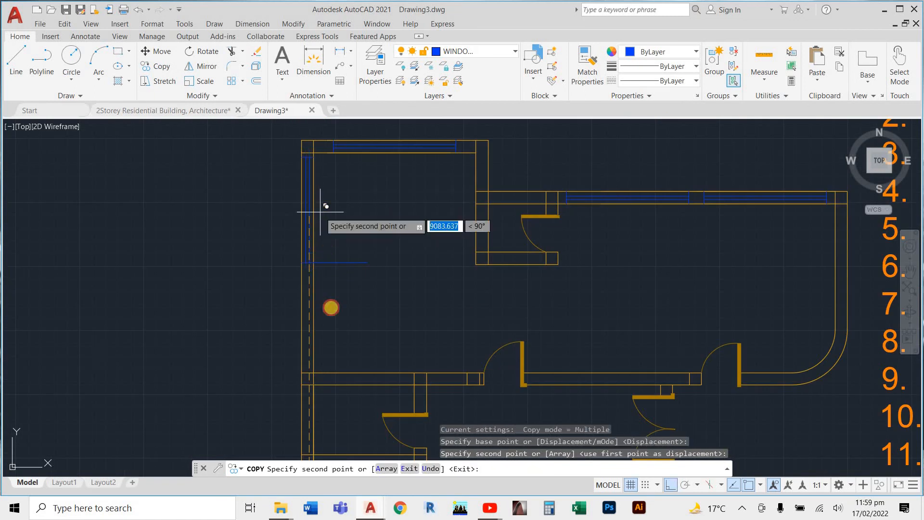
{"action": "left_click", "coordinate": [332, 320]}
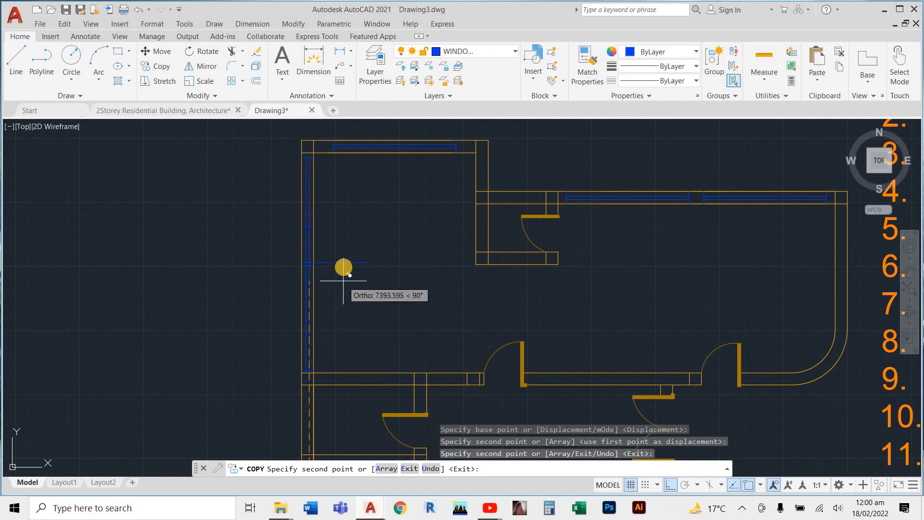
{"action": "key", "text": "Escape"}
- Erase the horizontal guide line at the middle of the upper-left room's left wall
{"action": "left_click", "coordinate": [350, 251]}
{"action": "left_click", "coordinate": [331, 289]}
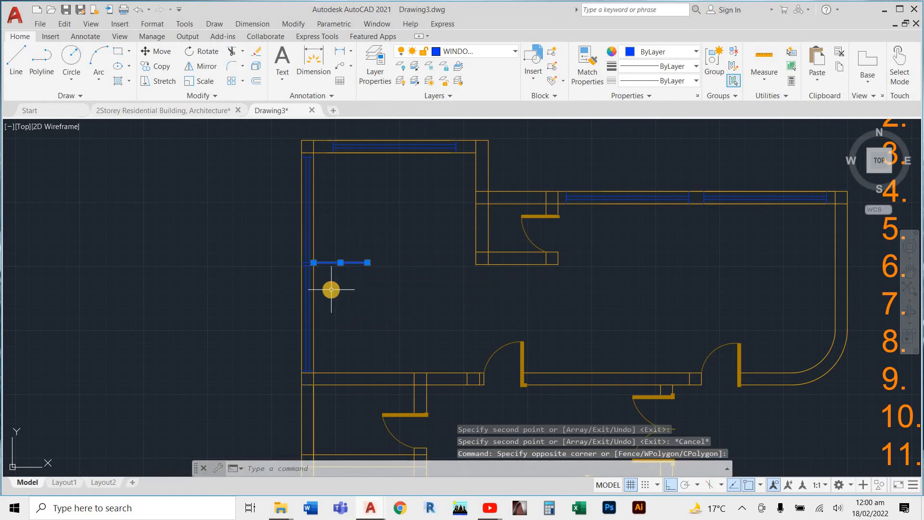
{"action": "key", "text": "Delete"}
- Examine the window blocks in the lower rooms and in the upper-left room's left and top walls
{"action": "scroll", "coordinate": [380, 376], "scroll_direction": "down", "scroll_amount": 3}
{"action": "scroll", "coordinate": [308, 315], "scroll_direction": "up", "scroll_amount": 5}
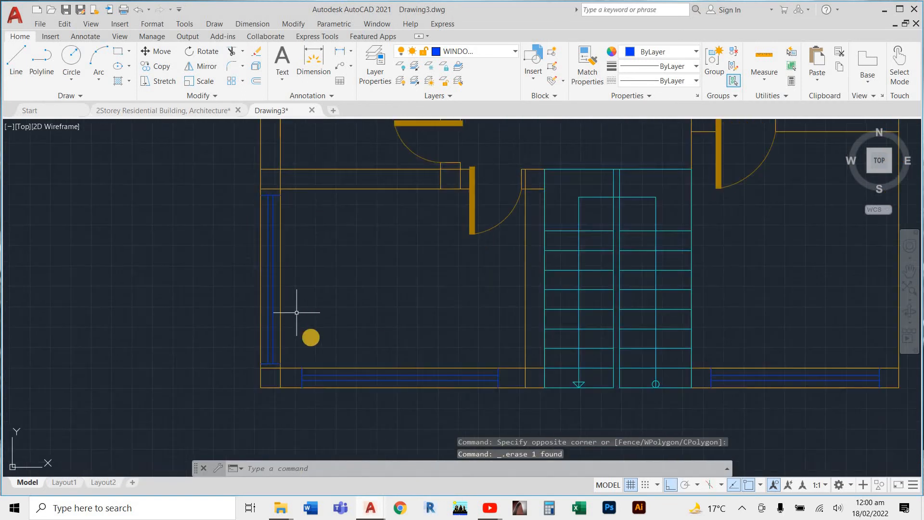
{"action": "scroll", "coordinate": [308, 234], "scroll_direction": "down", "scroll_amount": 3}
{"action": "scroll", "coordinate": [305, 221], "scroll_direction": "up", "scroll_amount": 5}
{"action": "scroll", "coordinate": [307, 243], "scroll_direction": "down", "scroll_amount": 5}
{"action": "scroll", "coordinate": [307, 244], "scroll_direction": "up", "scroll_amount": 3}
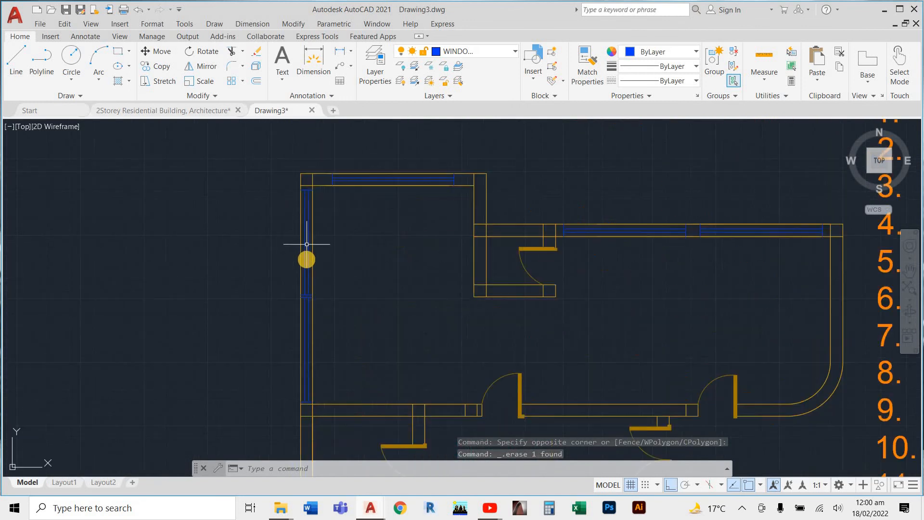
{"action": "scroll", "coordinate": [307, 244], "scroll_direction": "up", "scroll_amount": 2}
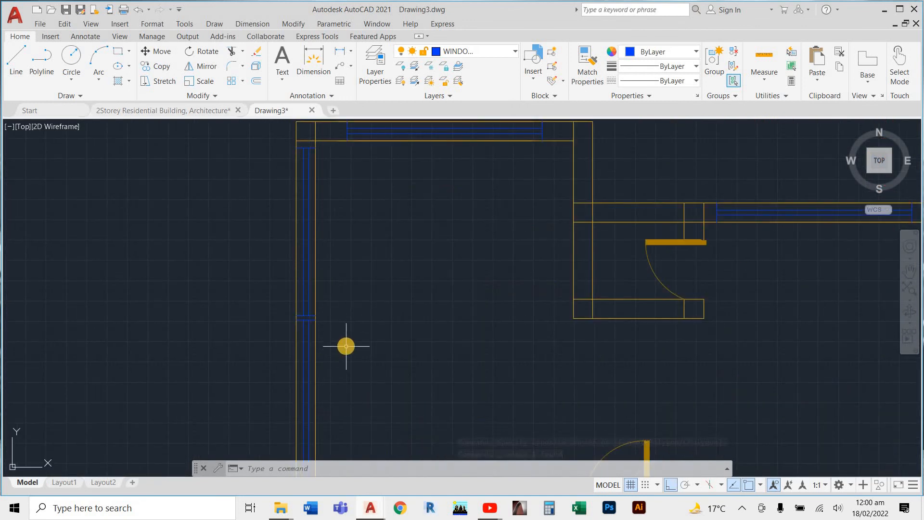
{"action": "scroll", "coordinate": [346, 345], "scroll_direction": "down", "scroll_amount": 5}
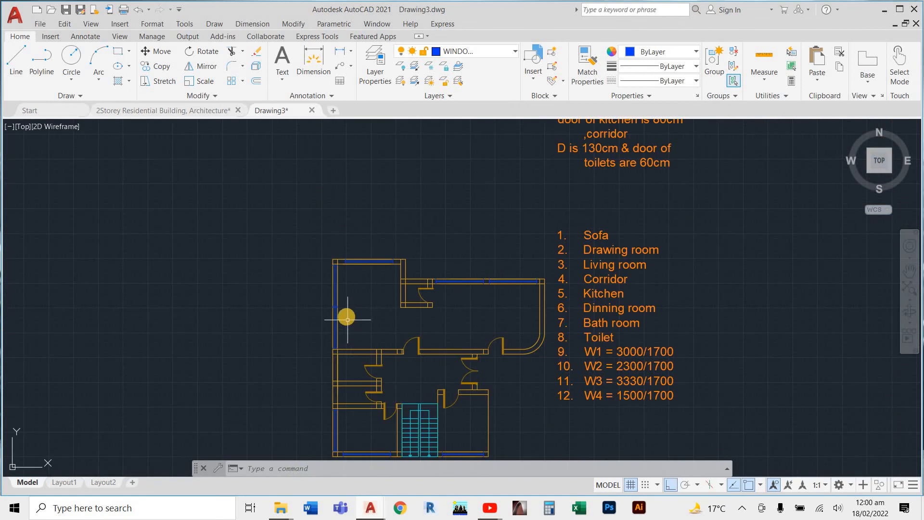
{"action": "scroll", "coordinate": [347, 316], "scroll_direction": "up", "scroll_amount": 3}
{"action": "scroll", "coordinate": [347, 316], "scroll_direction": "up", "scroll_amount": 3}
{"action": "scroll", "coordinate": [320, 287], "scroll_direction": "down", "scroll_amount": 3}
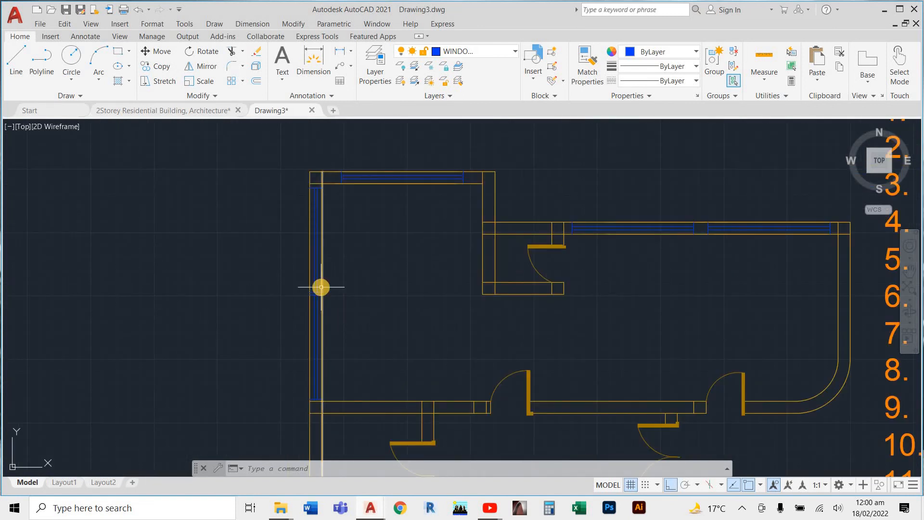
{"action": "scroll", "coordinate": [319, 288], "scroll_direction": "up", "scroll_amount": 4}
{"action": "scroll", "coordinate": [318, 337], "scroll_direction": "down", "scroll_amount": 3}
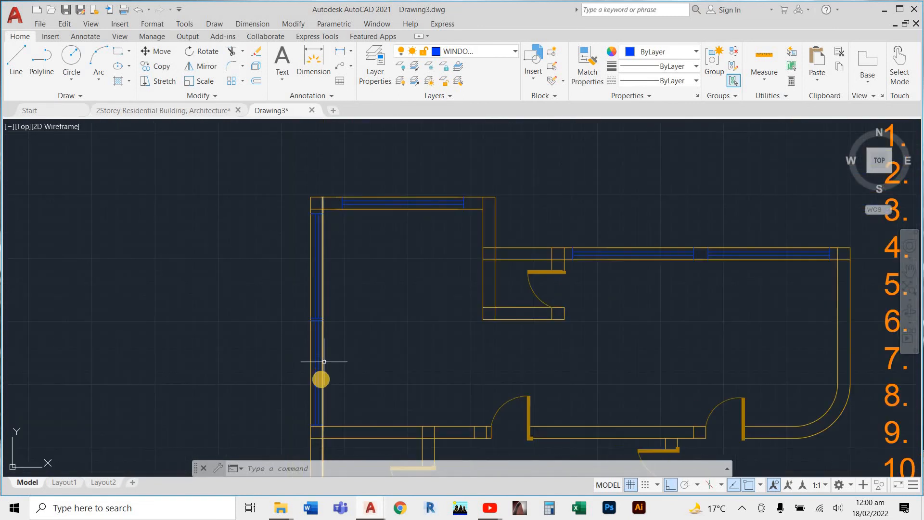
{"action": "scroll", "coordinate": [317, 351], "scroll_direction": "down", "scroll_amount": 3}
{"action": "scroll", "coordinate": [317, 342], "scroll_direction": "up", "scroll_amount": 4}
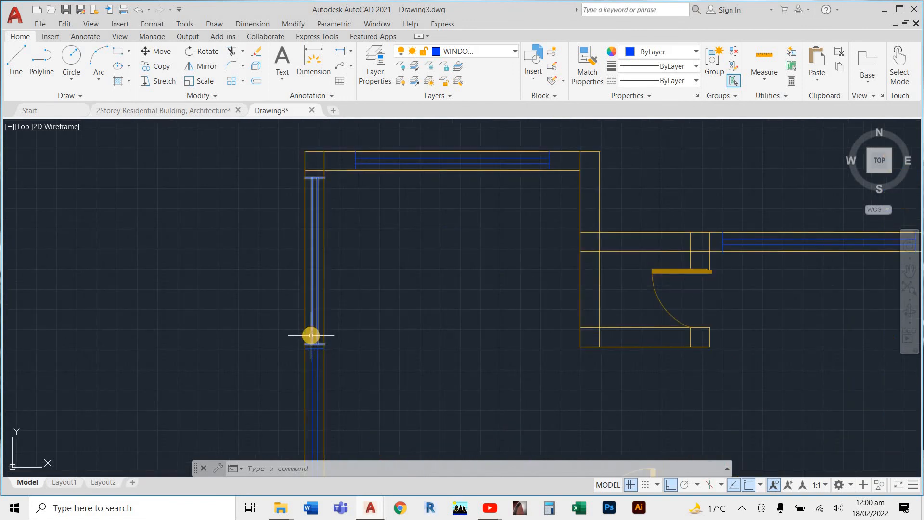
{"action": "scroll", "coordinate": [311, 336], "scroll_direction": "down", "scroll_amount": 3}
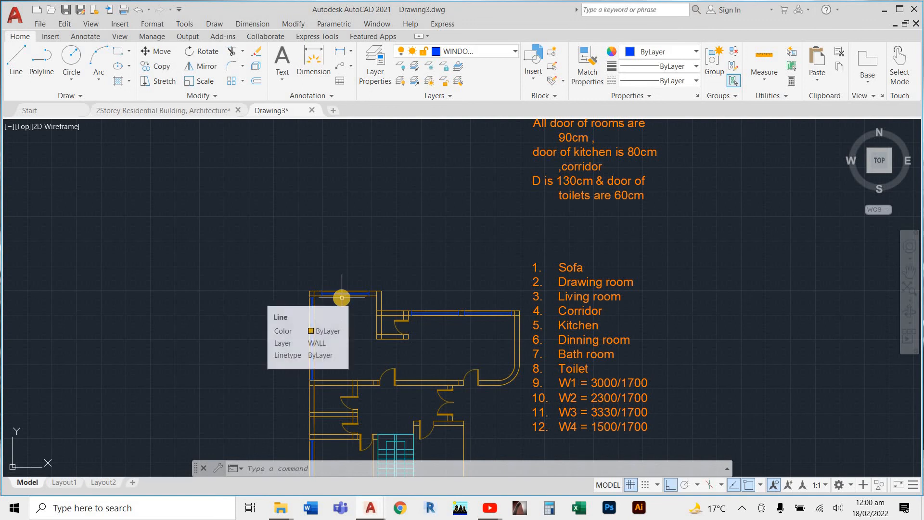
{"action": "scroll", "coordinate": [319, 327], "scroll_direction": "up", "scroll_amount": 2}
{"action": "scroll", "coordinate": [296, 348], "scroll_direction": "up", "scroll_amount": 4}
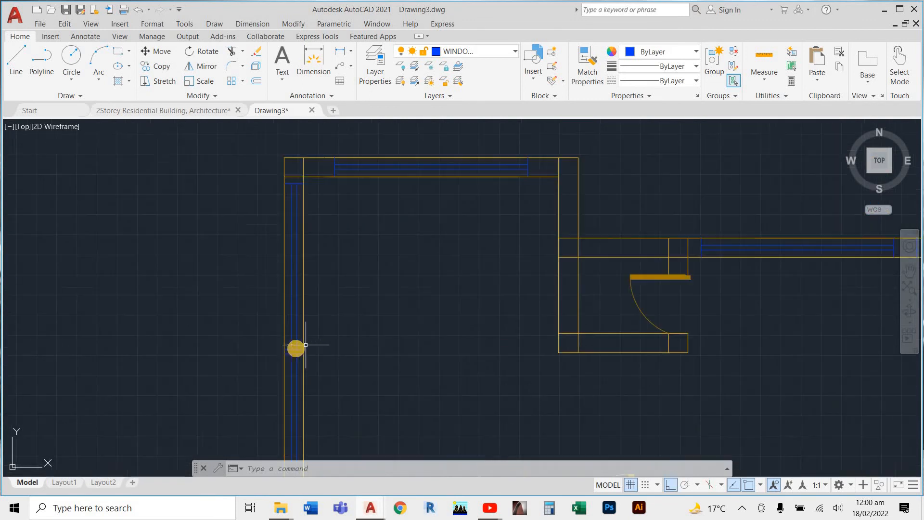
{"action": "scroll", "coordinate": [308, 332], "scroll_direction": "down", "scroll_amount": 3}
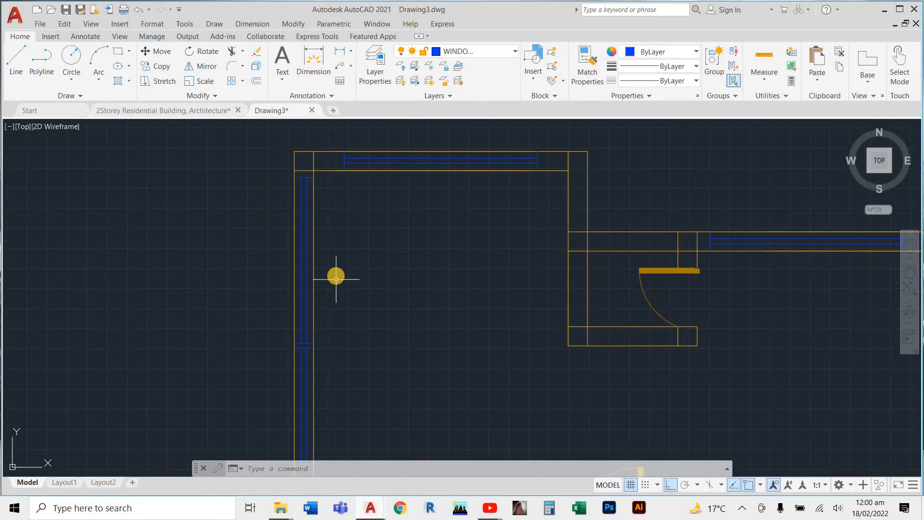
{"action": "scroll", "coordinate": [336, 264], "scroll_direction": "down", "scroll_amount": 2}
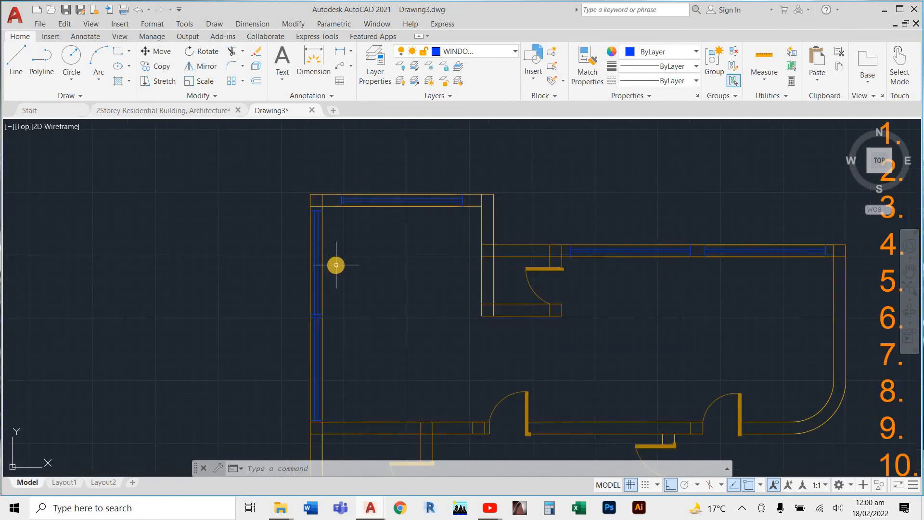
- Offset the lower-right room's outer right wall line 300 inward to form the wall's inner face
{"action": "scroll", "coordinate": [332, 266], "scroll_direction": "down", "scroll_amount": 2}
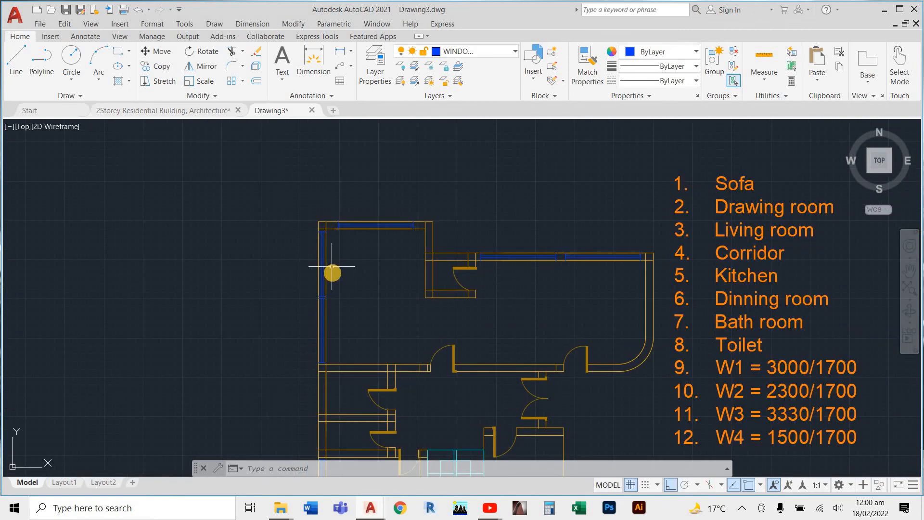
{"action": "scroll", "coordinate": [335, 277], "scroll_direction": "down", "scroll_amount": 2}
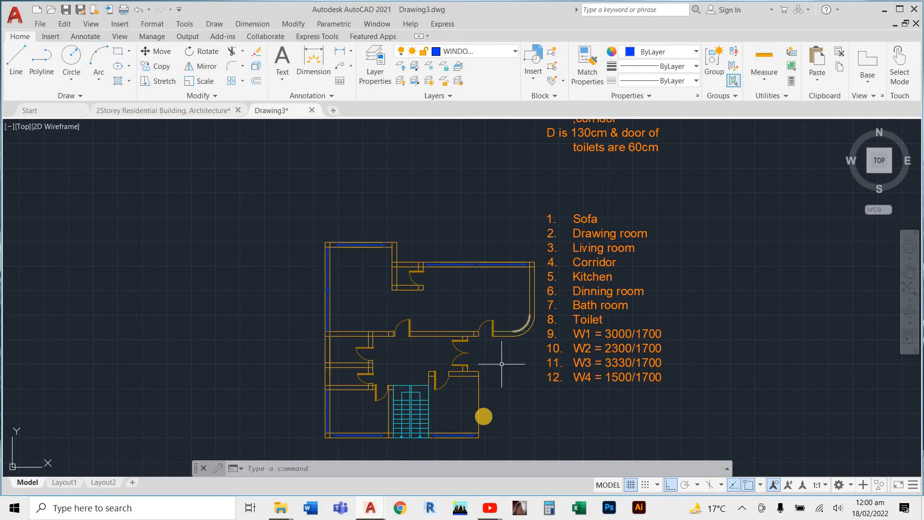
{"action": "scroll", "coordinate": [482, 414], "scroll_direction": "up", "scroll_amount": 4}
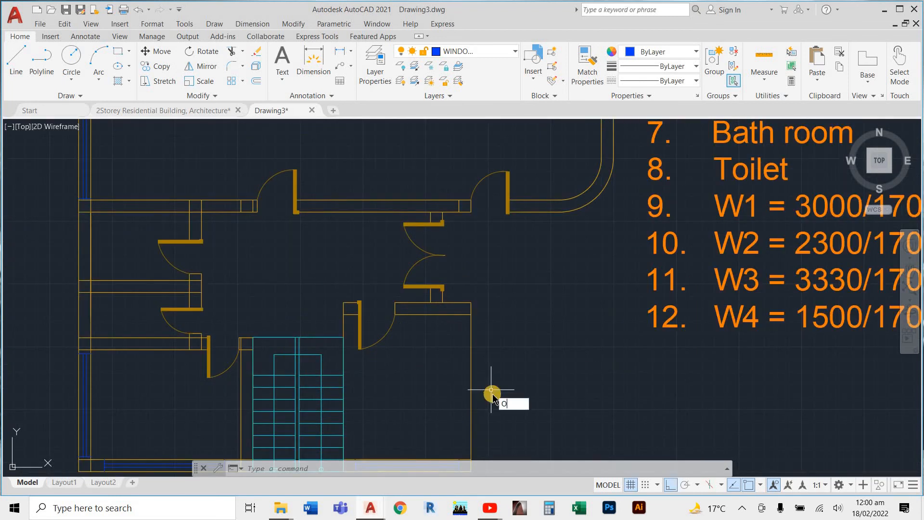
{"action": "key", "text": "Return"}
{"action": "type", "text": "1"}
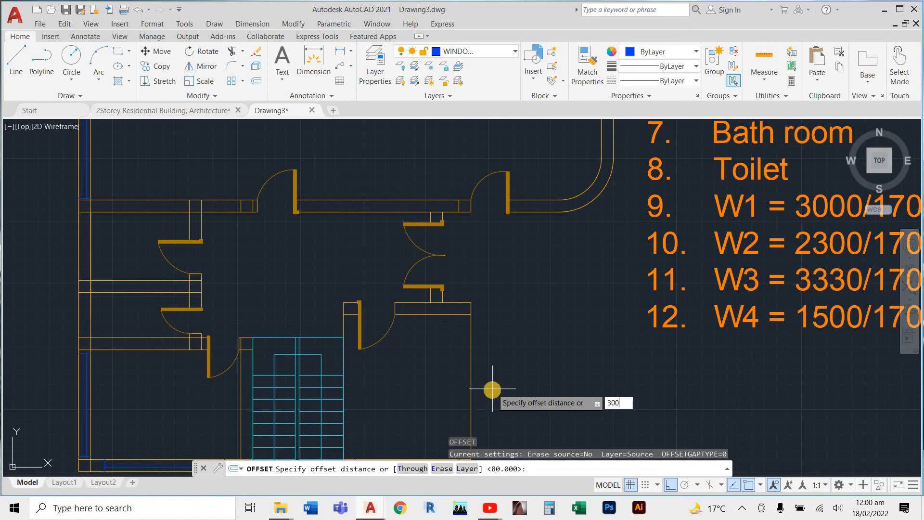
{"action": "type", "text": "00"}
{"action": "key", "text": "Return"}
{"action": "scroll", "coordinate": [503, 397], "scroll_direction": "down", "scroll_amount": 3}
{"action": "scroll", "coordinate": [504, 396], "scroll_direction": "up", "scroll_amount": 3}
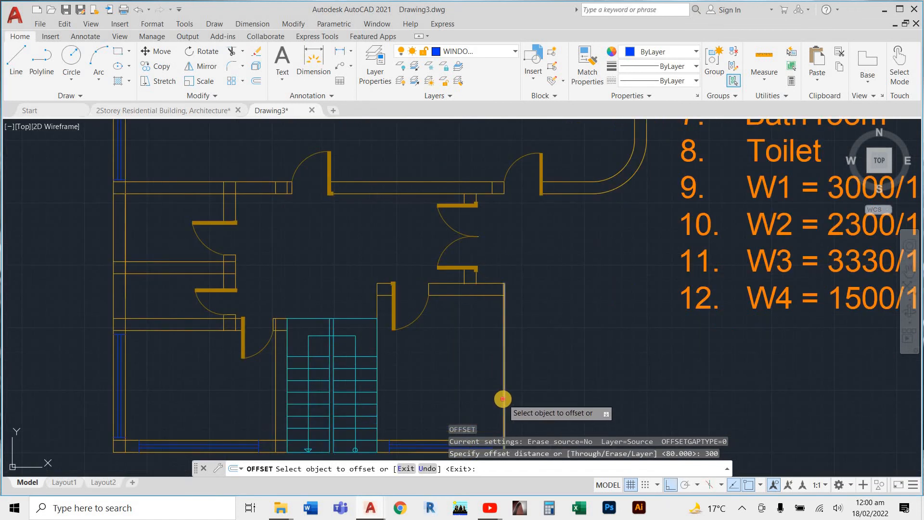
{"action": "left_click", "coordinate": [503, 398]}
{"action": "scroll", "coordinate": [492, 356], "scroll_direction": "down", "scroll_amount": 5}
{"action": "scroll", "coordinate": [494, 358], "scroll_direction": "up", "scroll_amount": 3}
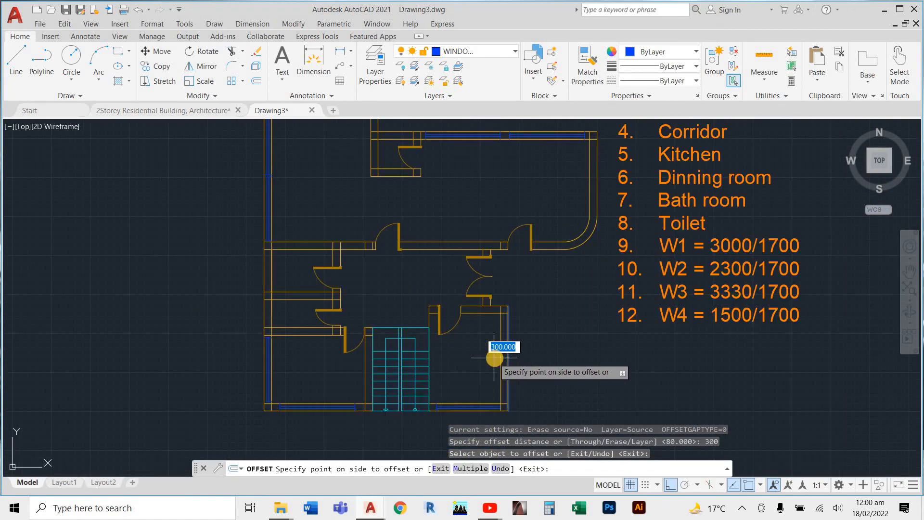
{"action": "left_click", "coordinate": [492, 355]}
{"action": "scroll", "coordinate": [510, 351], "scroll_direction": "up", "scroll_amount": 4}
{"action": "scroll", "coordinate": [509, 351], "scroll_direction": "down", "scroll_amount": 4}
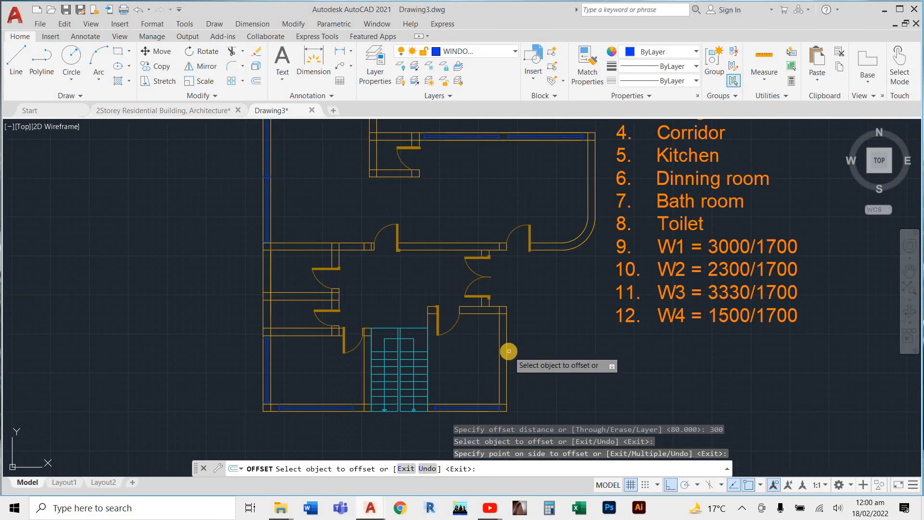
{"action": "scroll", "coordinate": [509, 350], "scroll_direction": "down", "scroll_amount": 5}
{"action": "scroll", "coordinate": [470, 308], "scroll_direction": "up", "scroll_amount": 4}
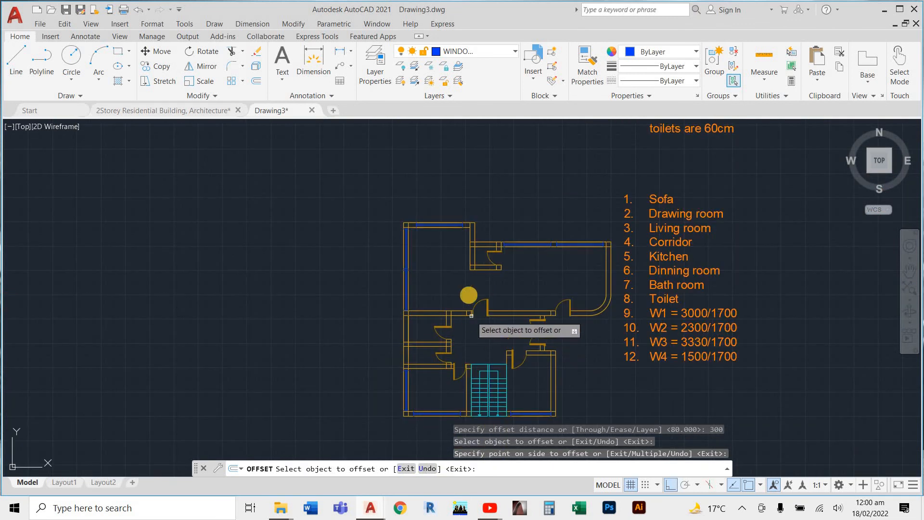
{"action": "scroll", "coordinate": [413, 293], "scroll_direction": "up", "scroll_amount": 5}
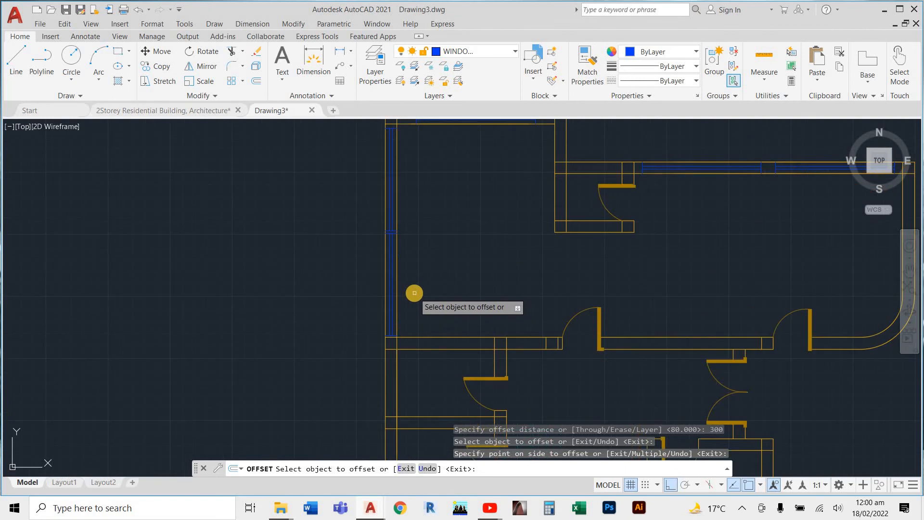
{"action": "scroll", "coordinate": [415, 292], "scroll_direction": "down", "scroll_amount": 5}
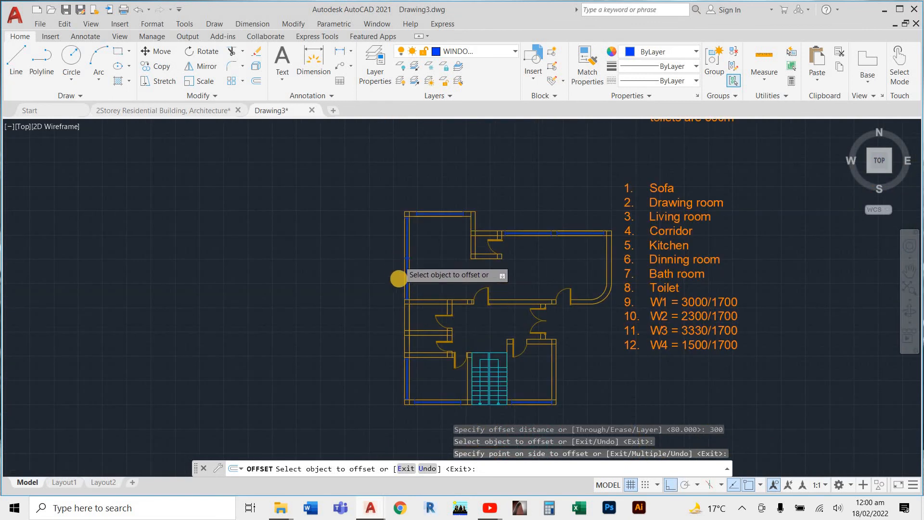
{"action": "scroll", "coordinate": [414, 296], "scroll_direction": "up", "scroll_amount": 5}
{"action": "key", "text": "Escape"}
{"action": "scroll", "coordinate": [417, 292], "scroll_direction": "up", "scroll_amount": 4}
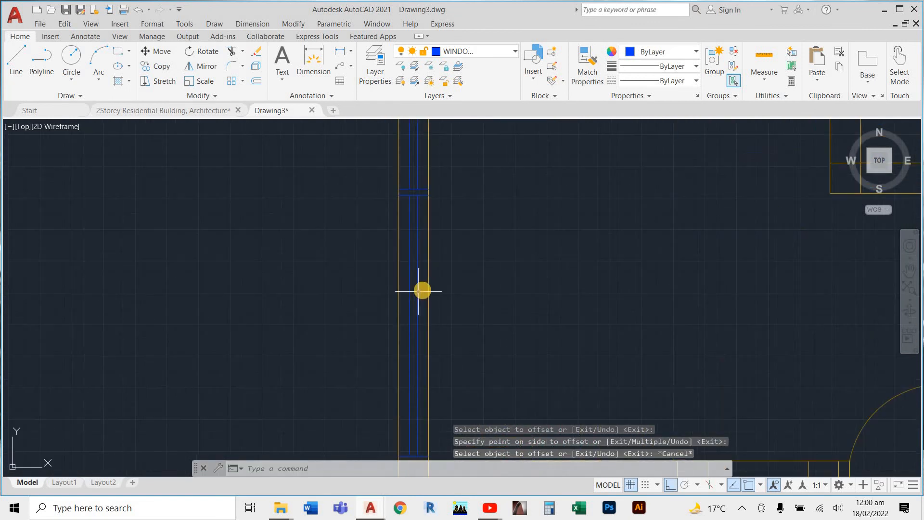
{"action": "left_click", "coordinate": [423, 289]}
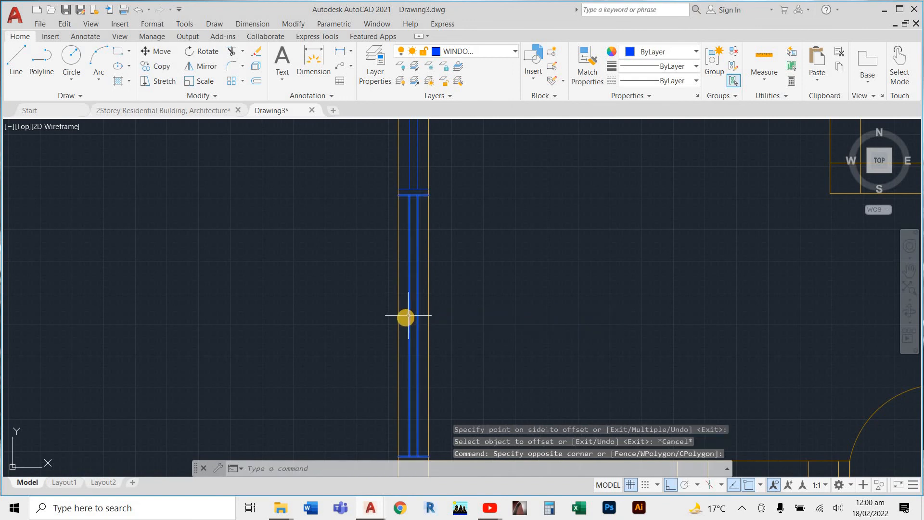
{"action": "type", "text": "C"}
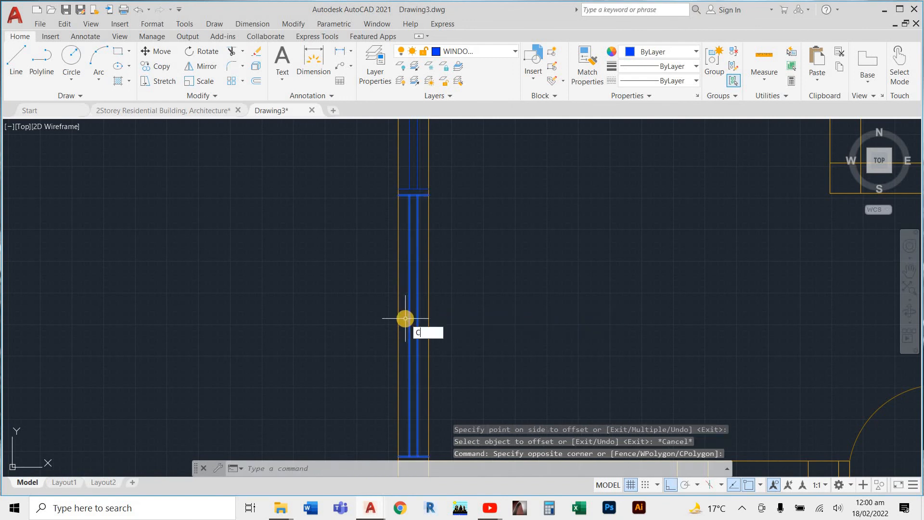
{"action": "type", "text": "o"}
{"action": "key", "text": "Return"}
{"action": "left_click", "coordinate": [407, 318]}
{"action": "scroll", "coordinate": [475, 313], "scroll_direction": "down", "scroll_amount": 5}
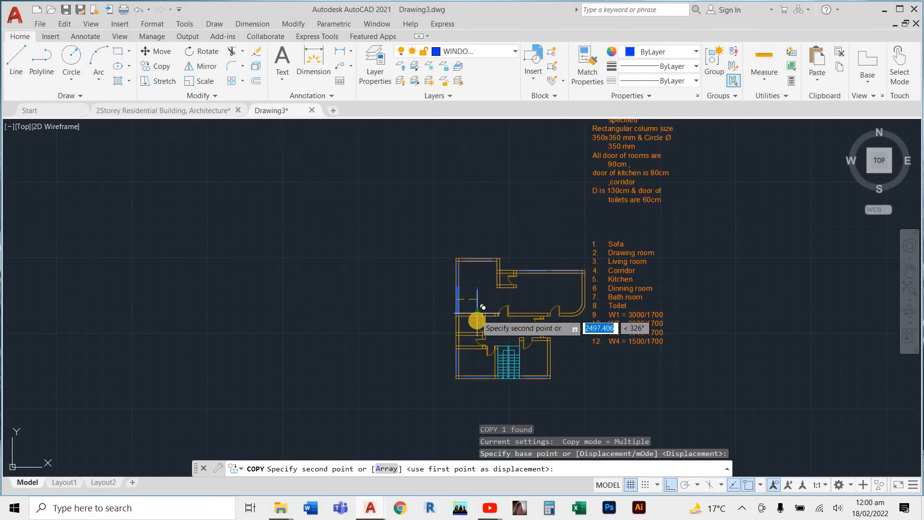
{"action": "scroll", "coordinate": [534, 354], "scroll_direction": "up", "scroll_amount": 4}
{"action": "key", "text": "F8"}
{"action": "scroll", "coordinate": [520, 351], "scroll_direction": "up", "scroll_amount": 3}
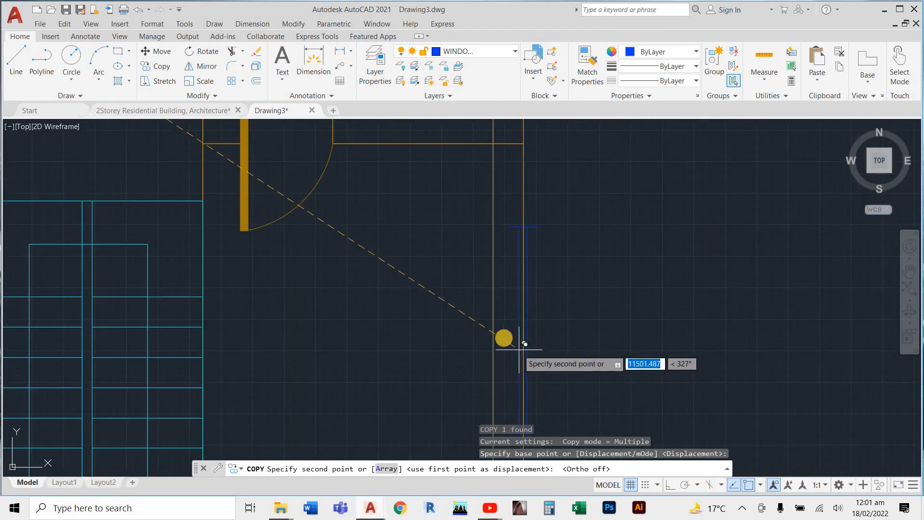
{"action": "scroll", "coordinate": [512, 285], "scroll_direction": "down", "scroll_amount": 2}
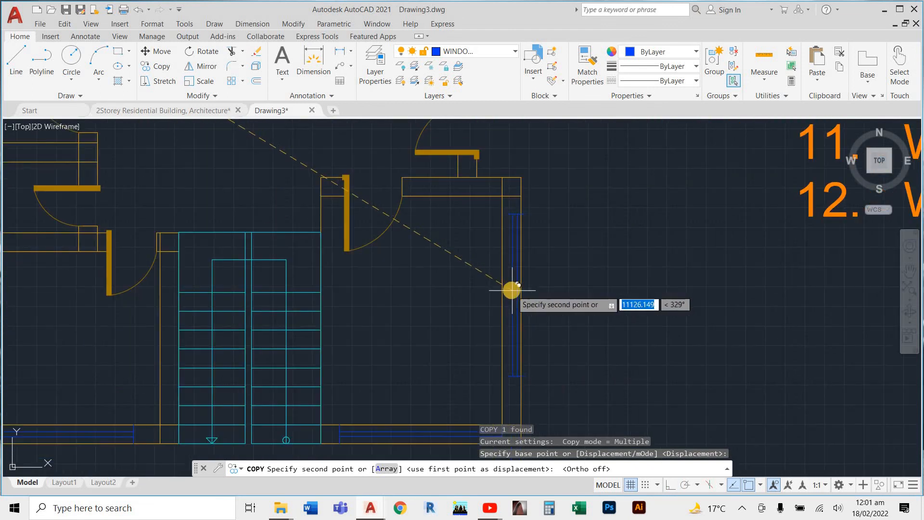
{"action": "key", "text": "Escape"}
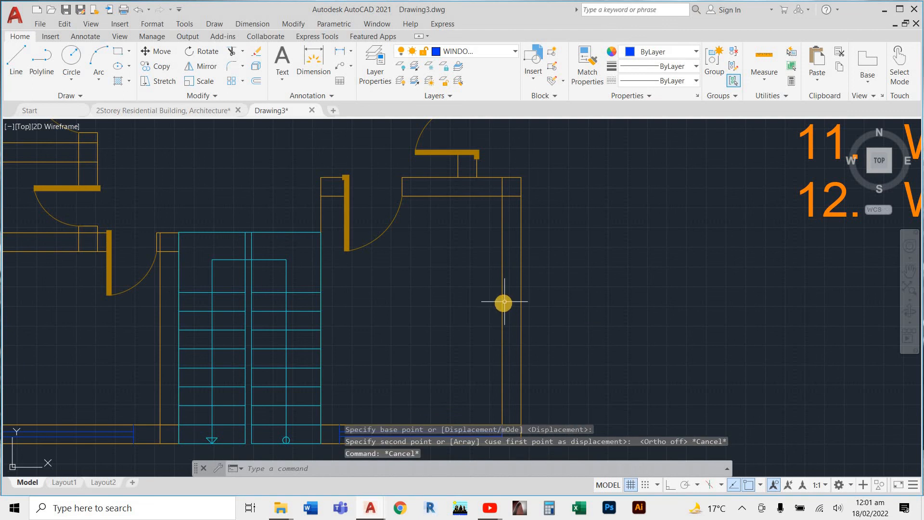
- Draw a short horizontal guide line into the lower-right room from its right wall's midpoint, found with M2P between the inner corners
{"action": "type", "text": "l"}
{"action": "key", "text": "Return"}
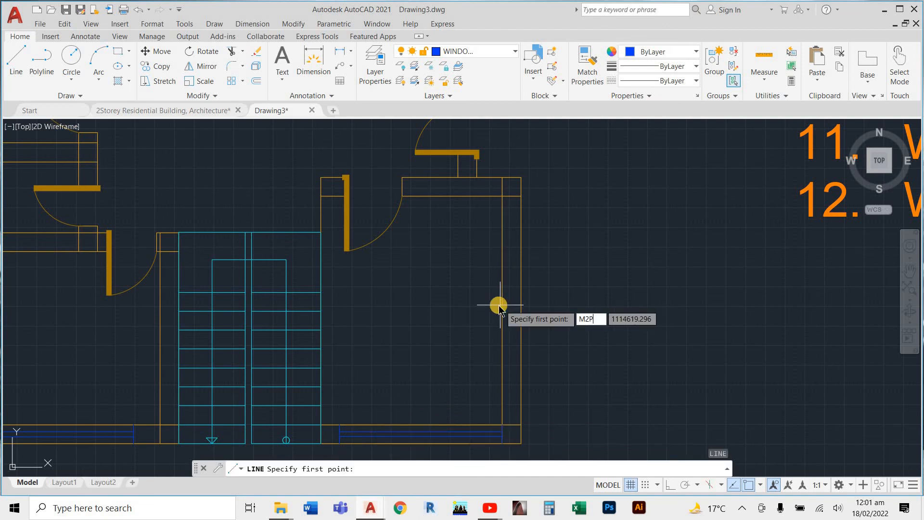
{"action": "type", "text": "M2P"}
{"action": "key", "text": "Return"}
{"action": "left_click", "coordinate": [502, 196]}
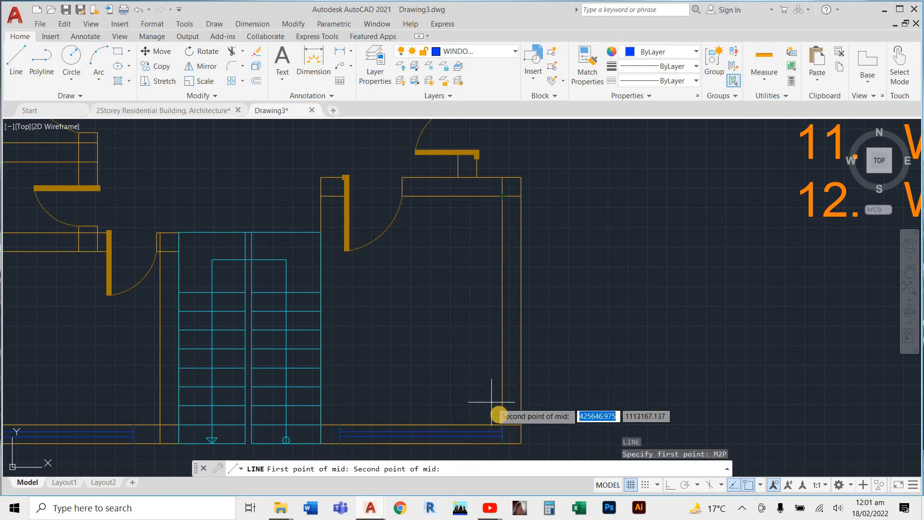
{"action": "left_click", "coordinate": [503, 425]}
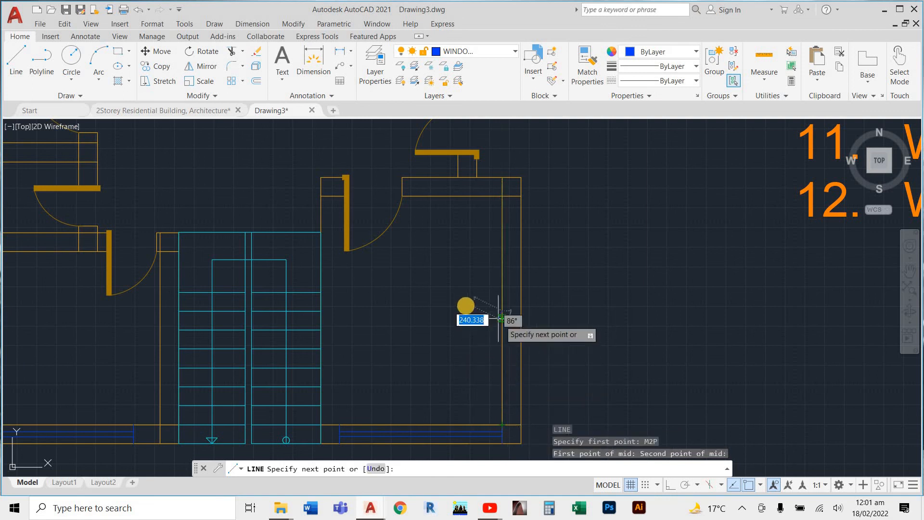
{"action": "left_click", "coordinate": [458, 311]}
{"action": "key", "text": "Escape"}
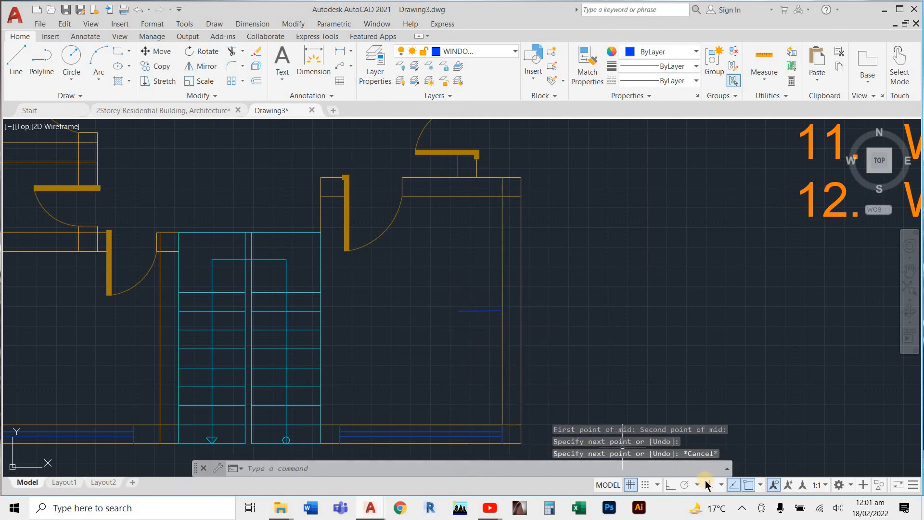
{"action": "left_click", "coordinate": [740, 511]}
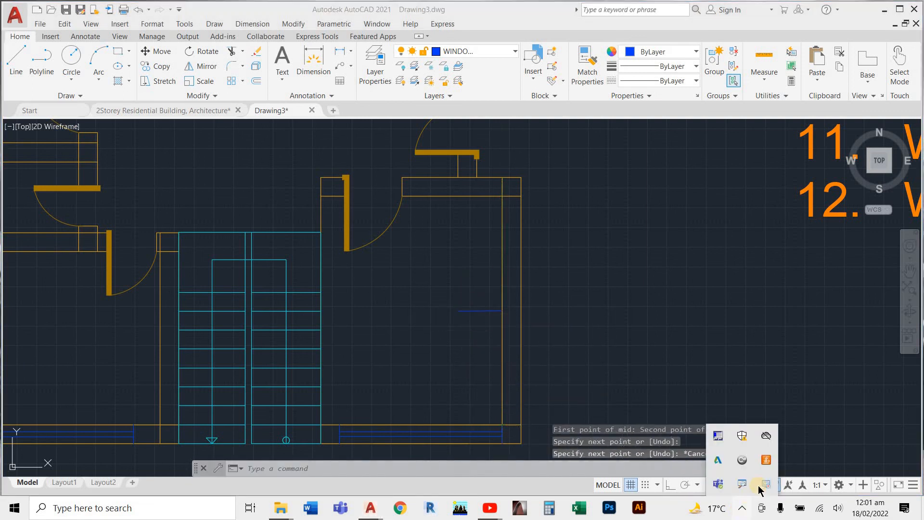
{"action": "left_click", "coordinate": [655, 338]}
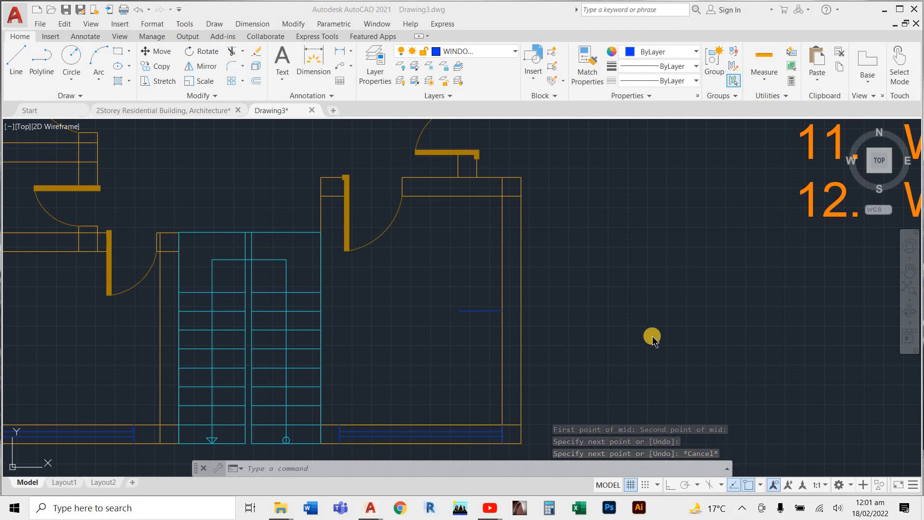
- Copy the upper window block from the upper-left room's left wall into the lower-right room's right wall, centred on the guide line, and erase that line
{"action": "scroll", "coordinate": [654, 339], "scroll_direction": "down", "scroll_amount": 4}
{"action": "scroll", "coordinate": [547, 260], "scroll_direction": "down", "scroll_amount": 2}
{"action": "scroll", "coordinate": [543, 285], "scroll_direction": "up", "scroll_amount": 8}
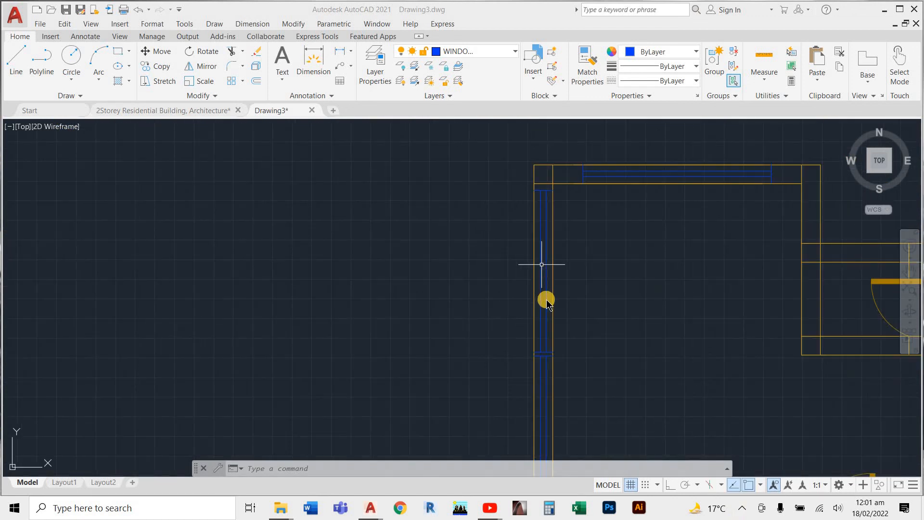
{"action": "left_click", "coordinate": [546, 300]}
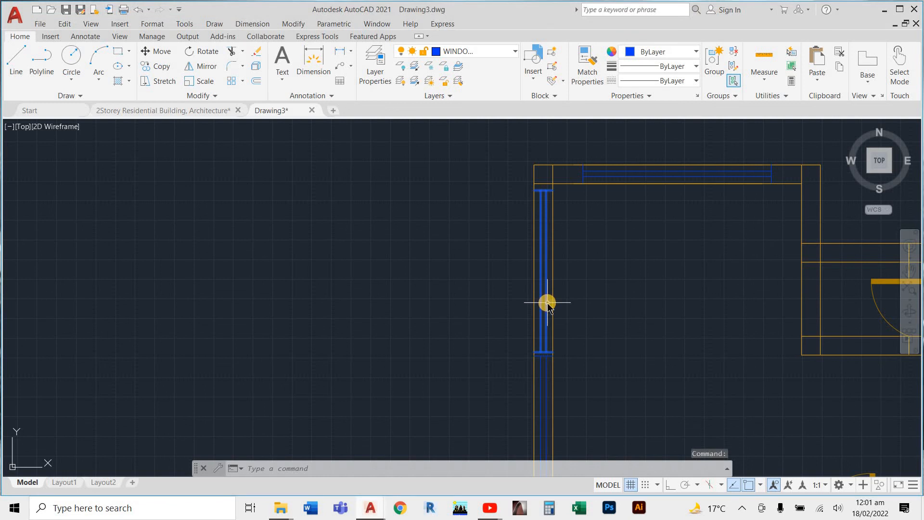
{"action": "type", "text": "o"}
{"action": "key", "text": "Return"}
{"action": "left_click", "coordinate": [548, 304]}
{"action": "scroll", "coordinate": [652, 383], "scroll_direction": "down", "scroll_amount": 6}
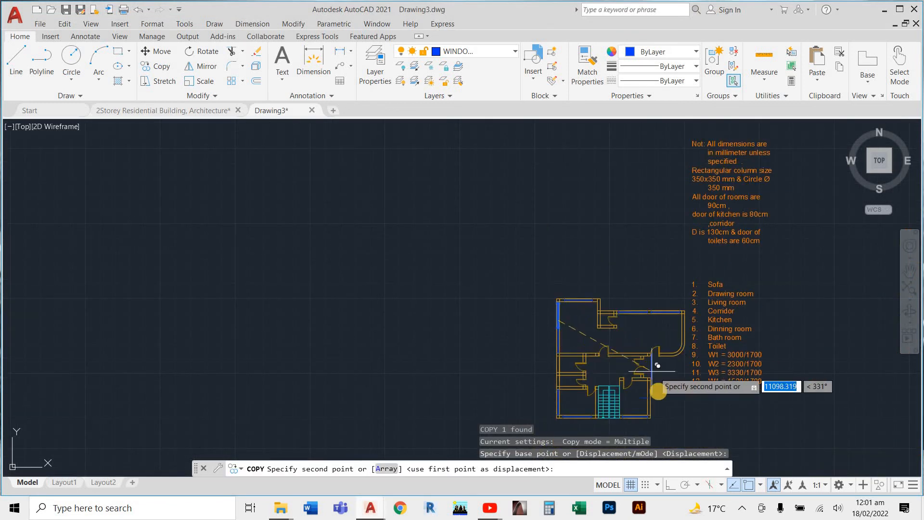
{"action": "scroll", "coordinate": [648, 406], "scroll_direction": "up", "scroll_amount": 4}
{"action": "scroll", "coordinate": [645, 380], "scroll_direction": "up", "scroll_amount": 2}
{"action": "scroll", "coordinate": [632, 386], "scroll_direction": "down", "scroll_amount": 4}
{"action": "scroll", "coordinate": [656, 380], "scroll_direction": "up", "scroll_amount": 5}
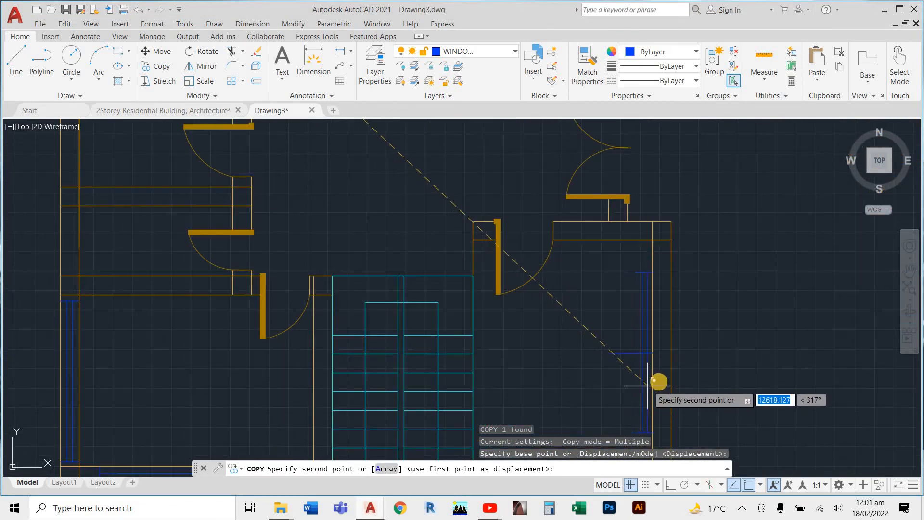
{"action": "scroll", "coordinate": [660, 378], "scroll_direction": "down", "scroll_amount": 2}
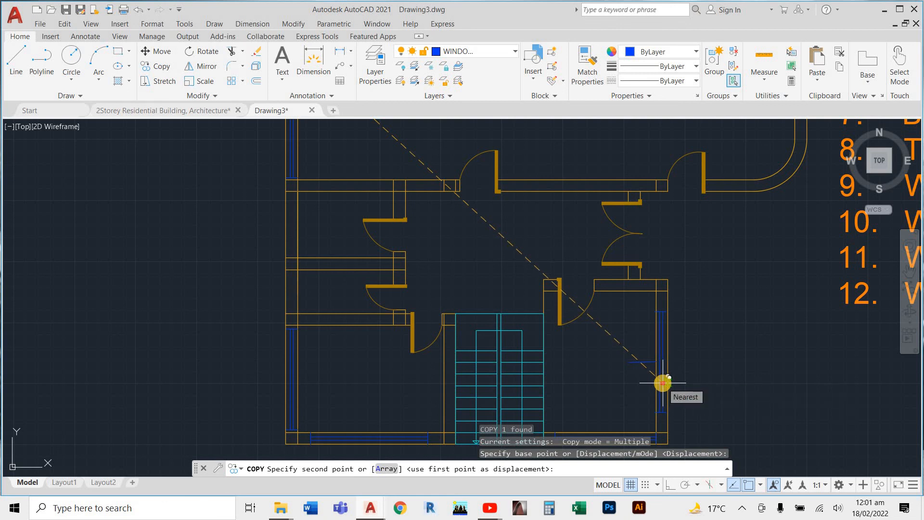
{"action": "left_click", "coordinate": [662, 383]}
{"action": "key", "text": "Escape"}
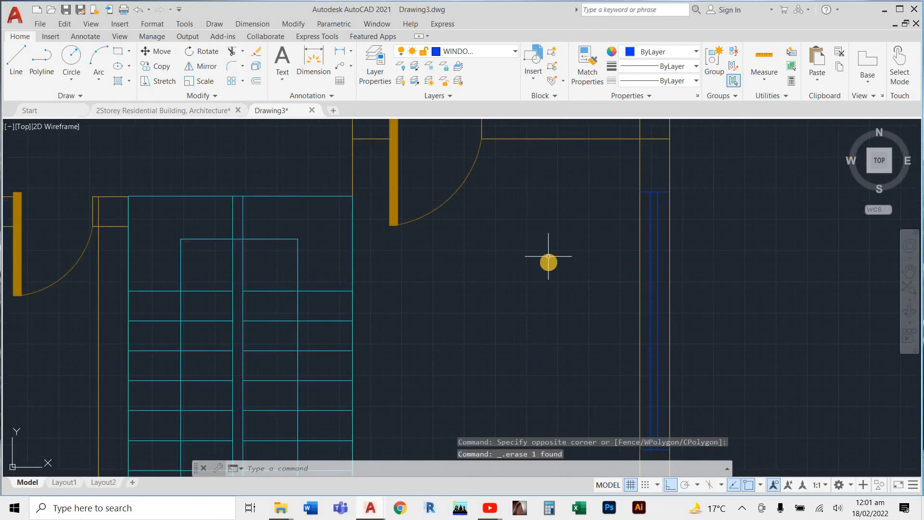
- Examine the left wall of the two small rooms and the window blocks around the lower-left room against the window schedule
{"action": "scroll", "coordinate": [549, 262], "scroll_direction": "down", "scroll_amount": 6}
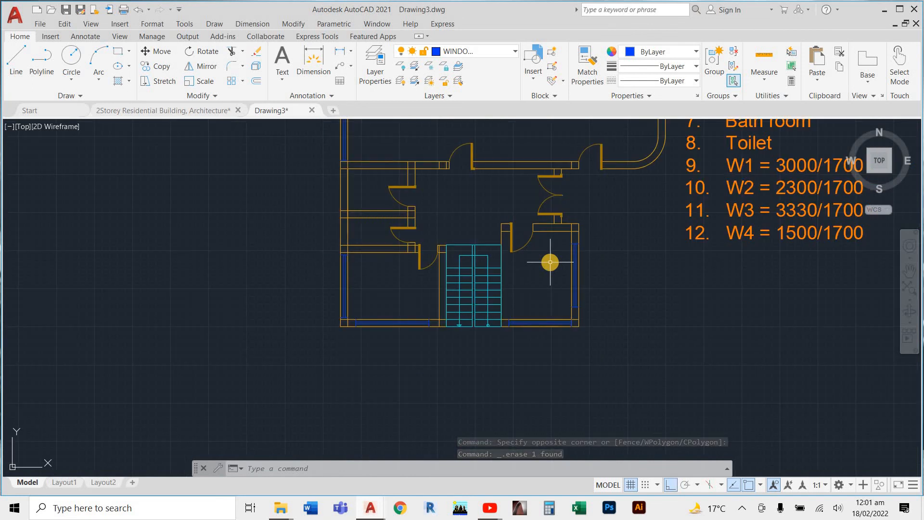
{"action": "scroll", "coordinate": [400, 220], "scroll_direction": "down", "scroll_amount": 1}
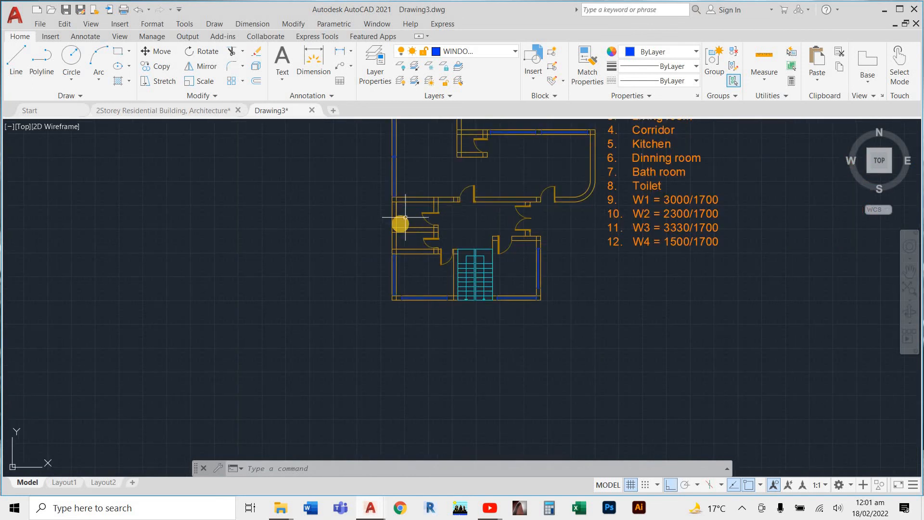
{"action": "scroll", "coordinate": [364, 219], "scroll_direction": "up", "scroll_amount": 5}
{"action": "scroll", "coordinate": [364, 219], "scroll_direction": "up", "scroll_amount": 2}
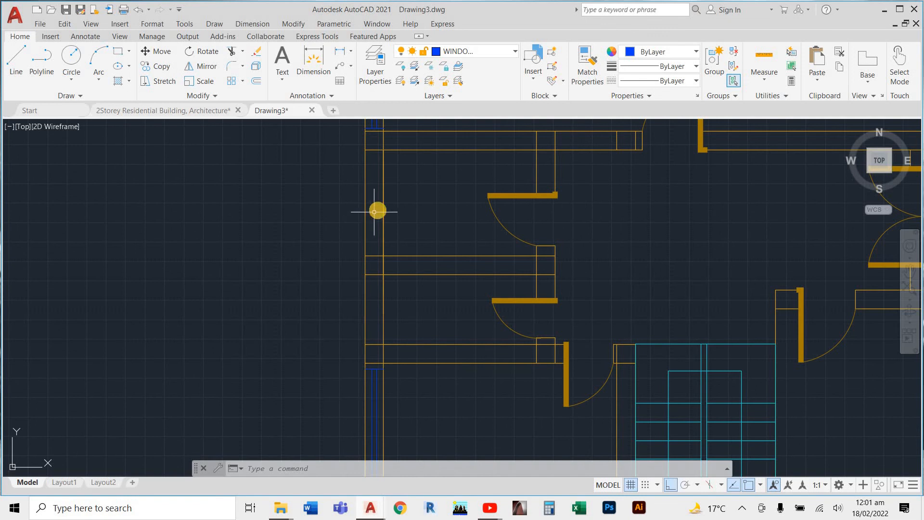
{"action": "scroll", "coordinate": [385, 202], "scroll_direction": "down", "scroll_amount": 2}
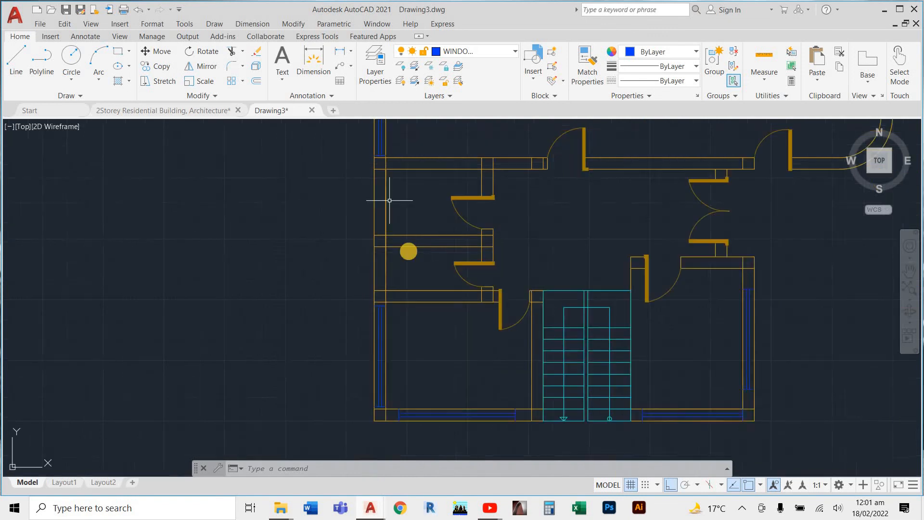
{"action": "scroll", "coordinate": [414, 319], "scroll_direction": "down", "scroll_amount": 2}
{"action": "scroll", "coordinate": [414, 324], "scroll_direction": "up", "scroll_amount": 2}
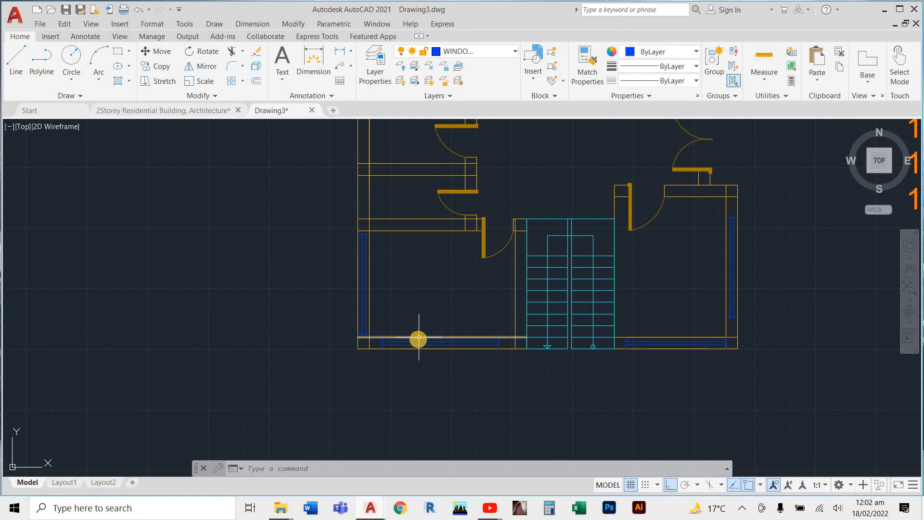
{"action": "scroll", "coordinate": [363, 305], "scroll_direction": "up", "scroll_amount": 2}
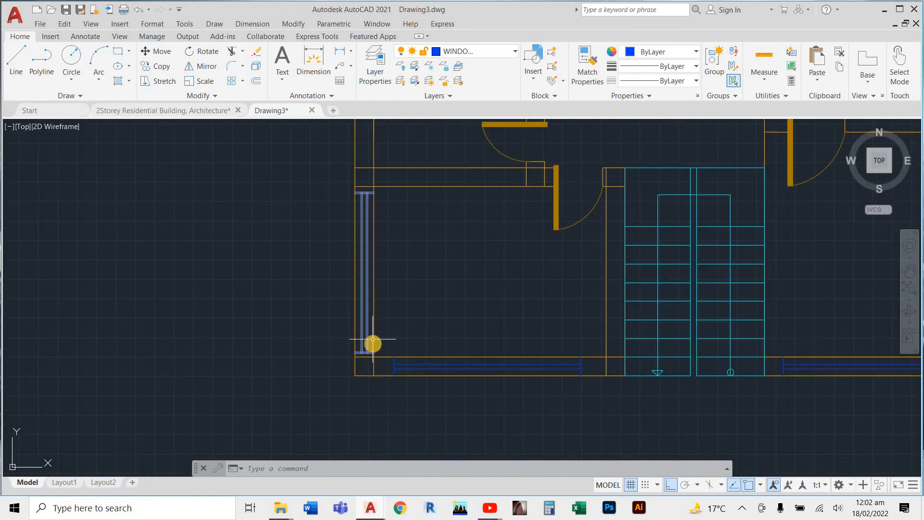
{"action": "middle_click_drag", "start_coordinate": [357, 307], "coordinate": [363, 320]}
{"action": "scroll", "coordinate": [368, 325], "scroll_direction": "down", "scroll_amount": 2}
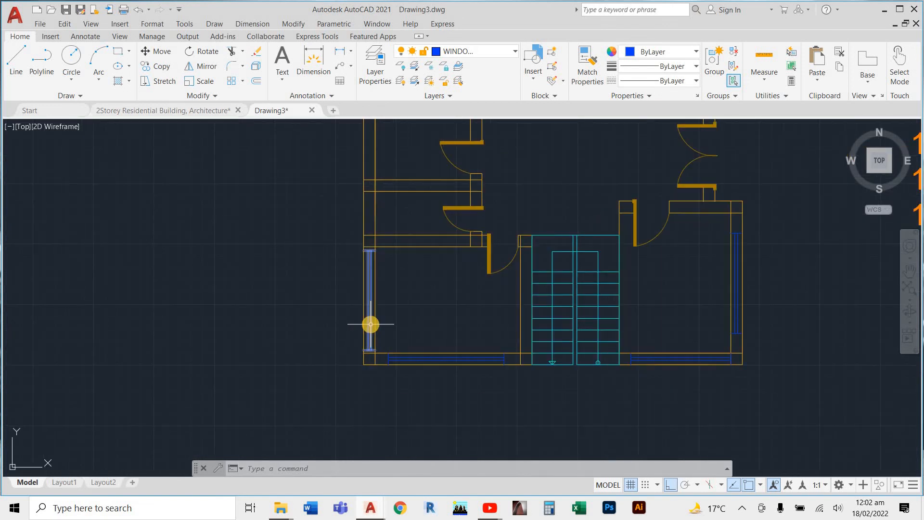
{"action": "scroll", "coordinate": [370, 320], "scroll_direction": "down", "scroll_amount": 3}
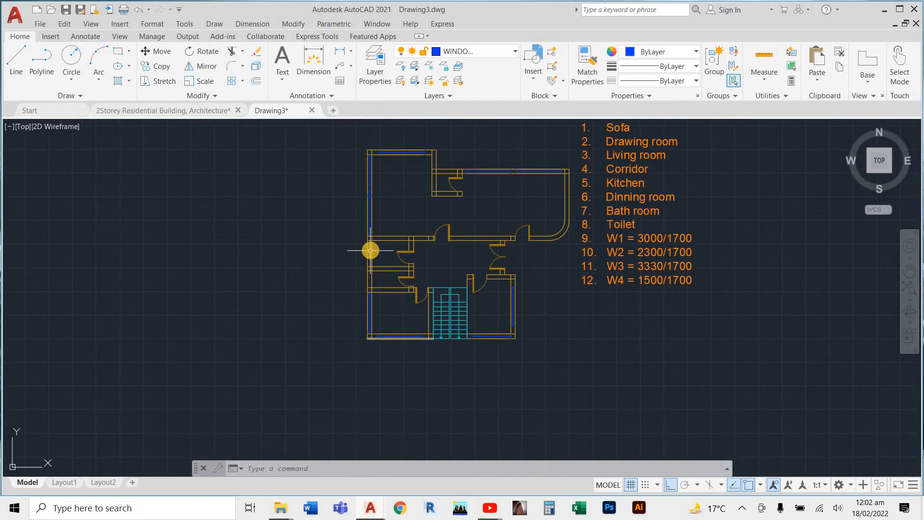
{"action": "scroll", "coordinate": [368, 251], "scroll_direction": "up", "scroll_amount": 5}
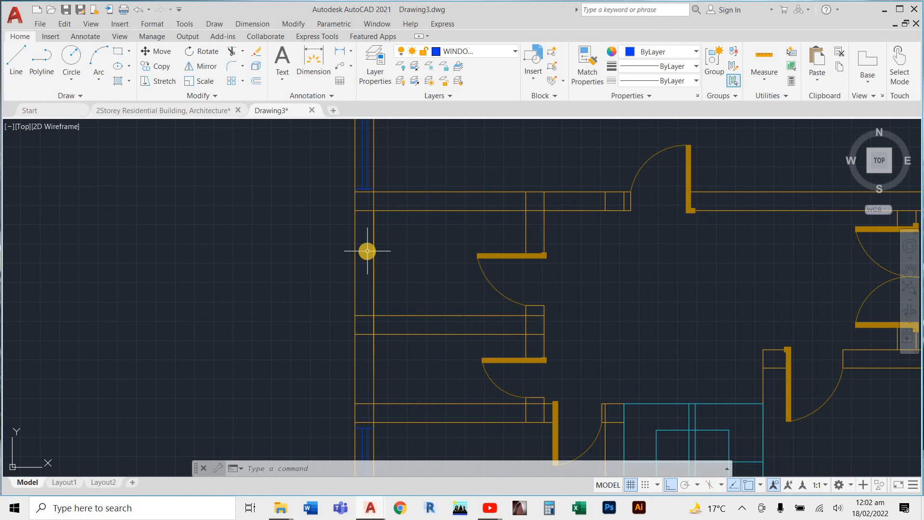